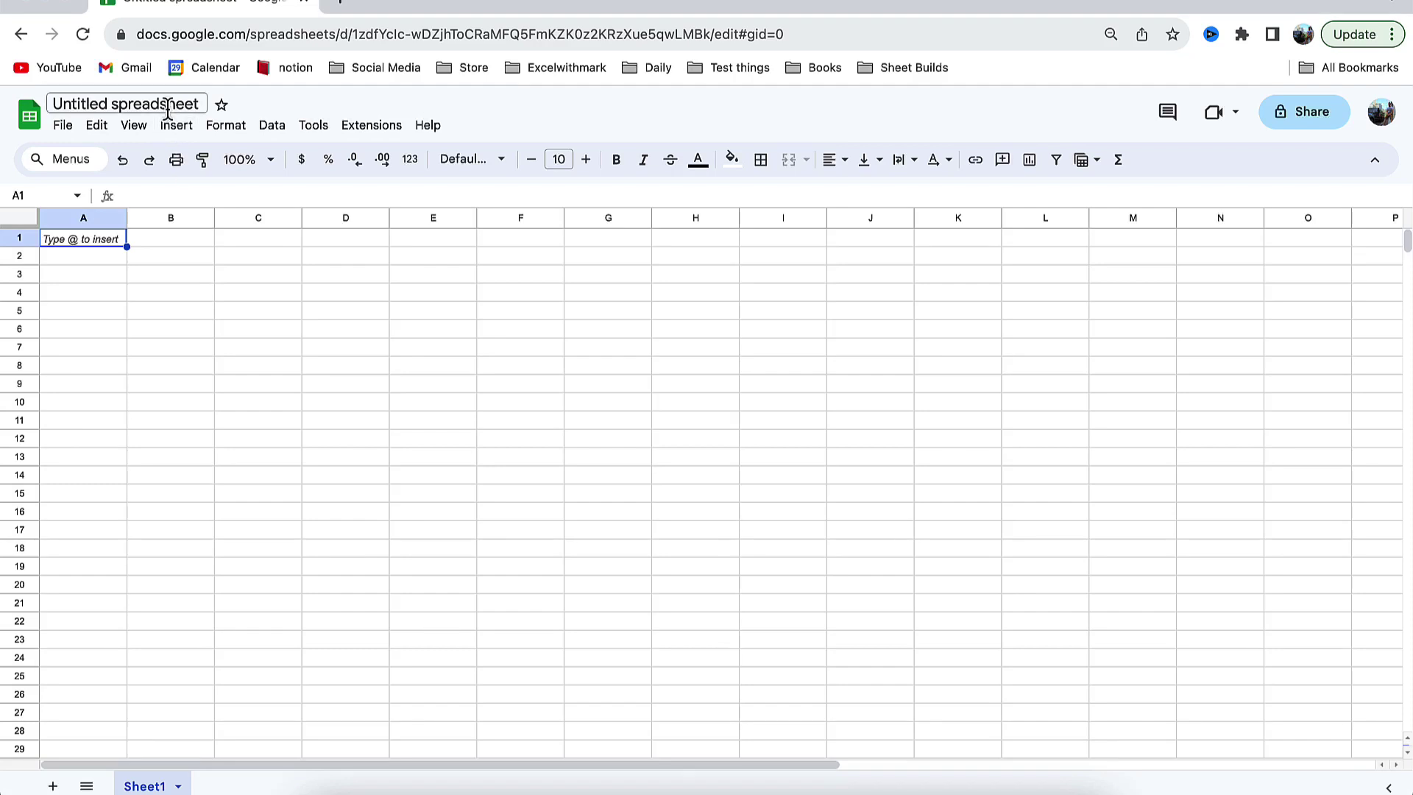
- Rename the file to Free Template and enter a size-16 'Monthly Budget' heading in B1
click(168, 105)
text(Free Templa)
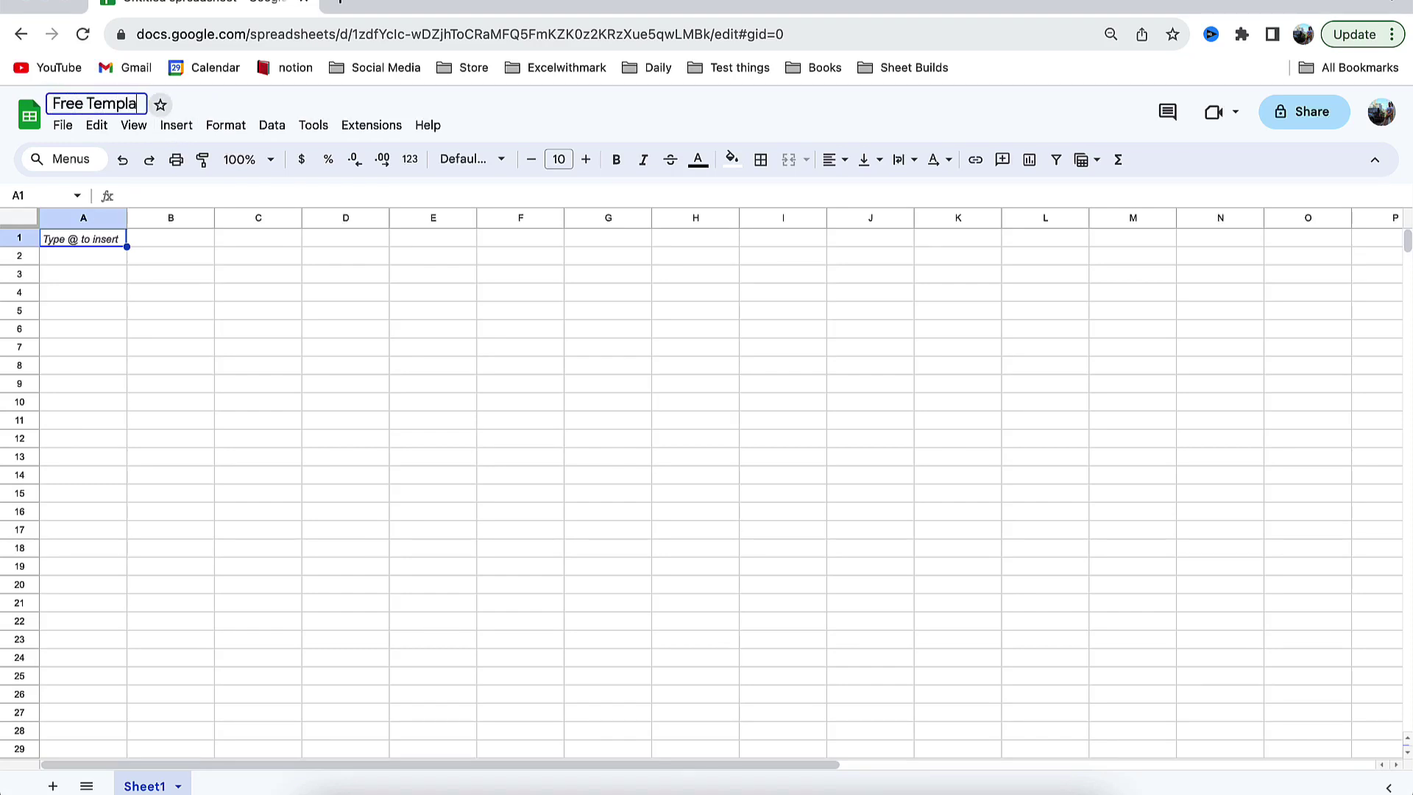
text(te)
click(190, 247)
text(Monthly)
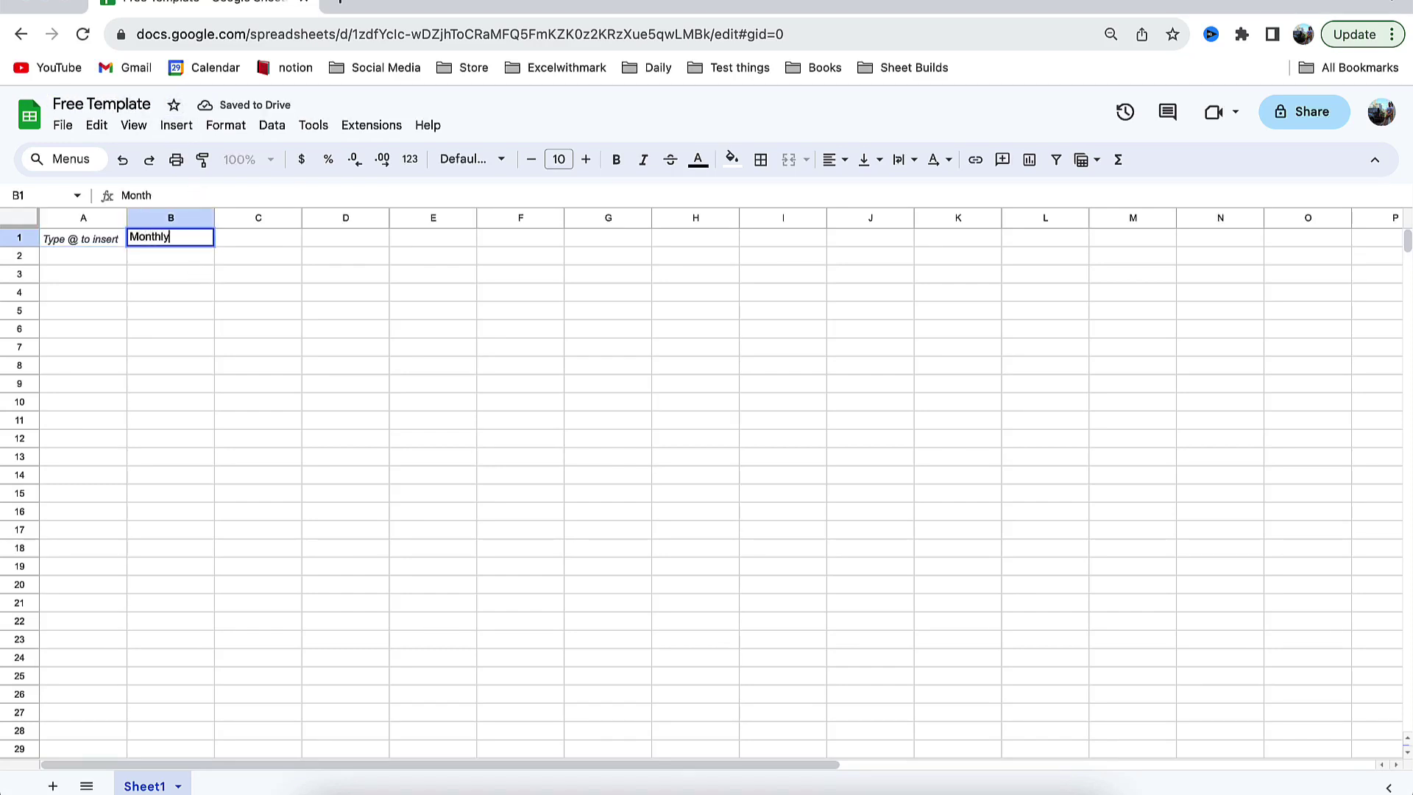
text( BUdget)
key(ctrl+a)
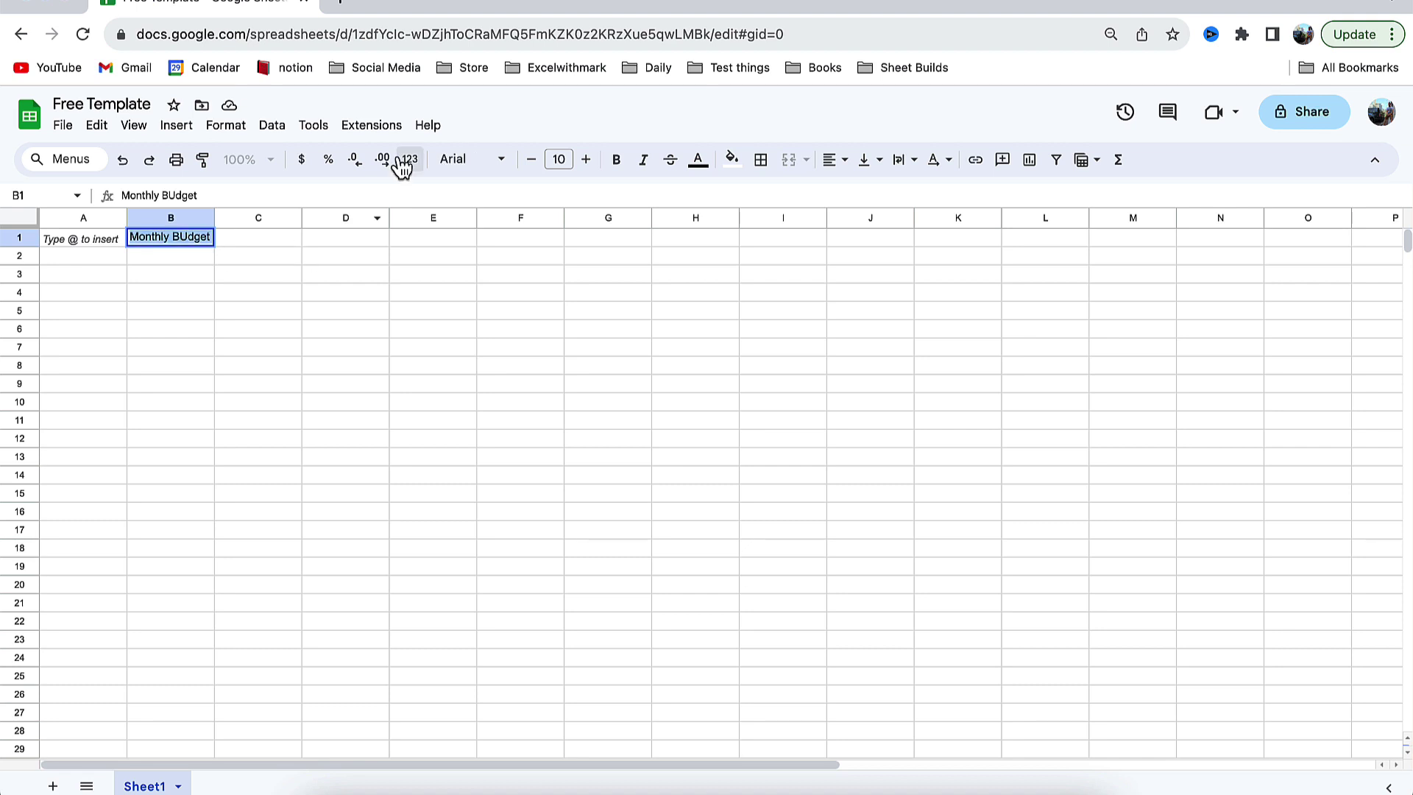
click(585, 158)
click(586, 159)
click(585, 159)
click(586, 159)
click(586, 159)
click(586, 159)
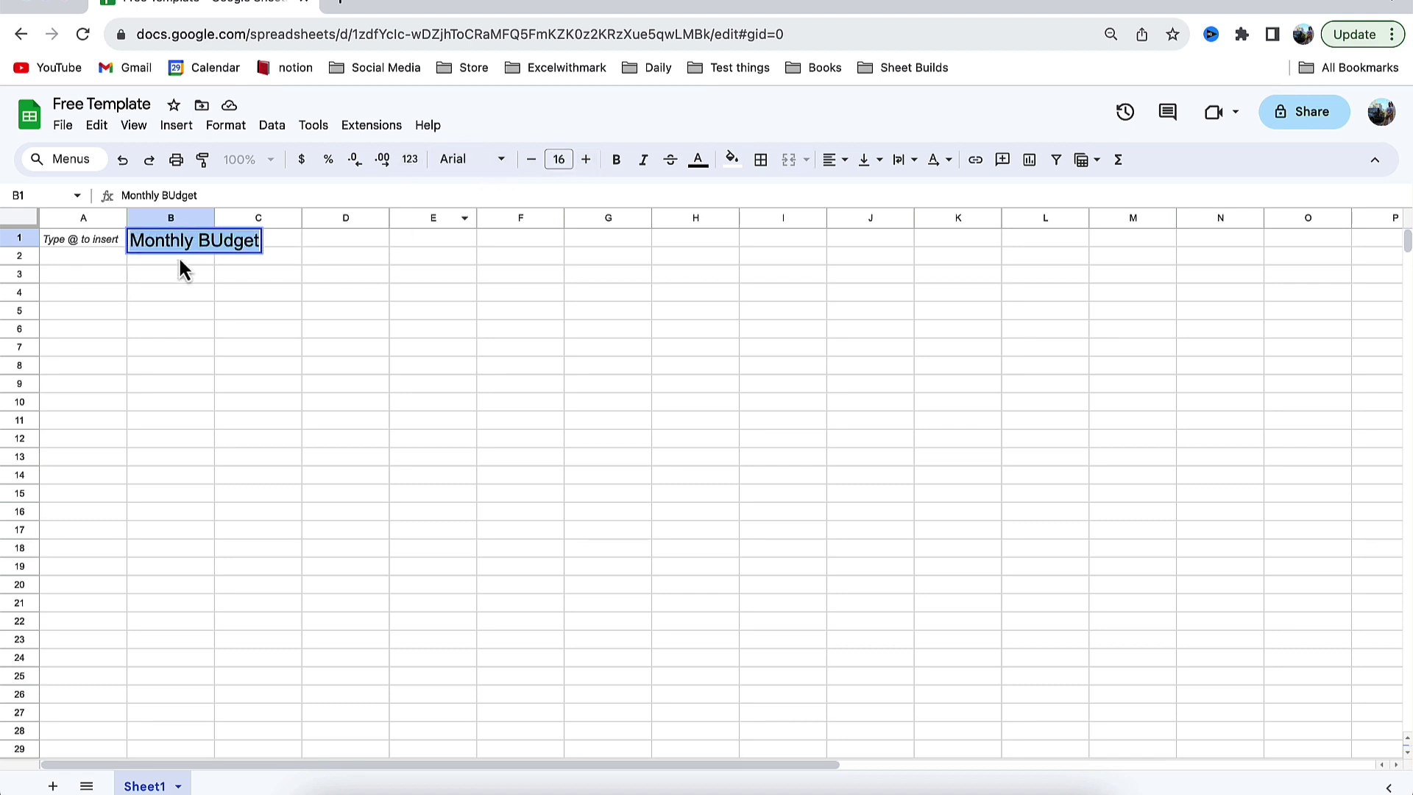
key(BackSpace)
text(u)
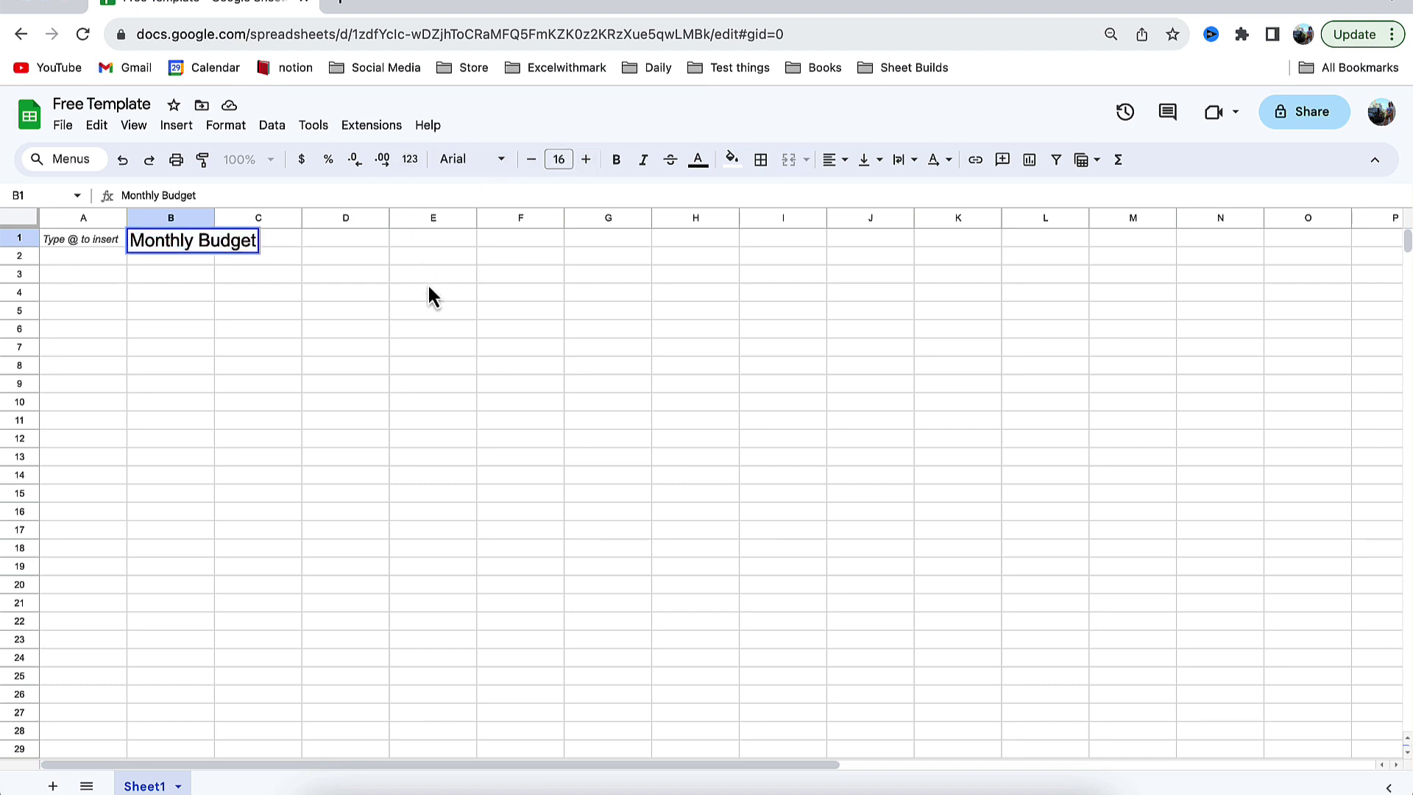
click(386, 333)
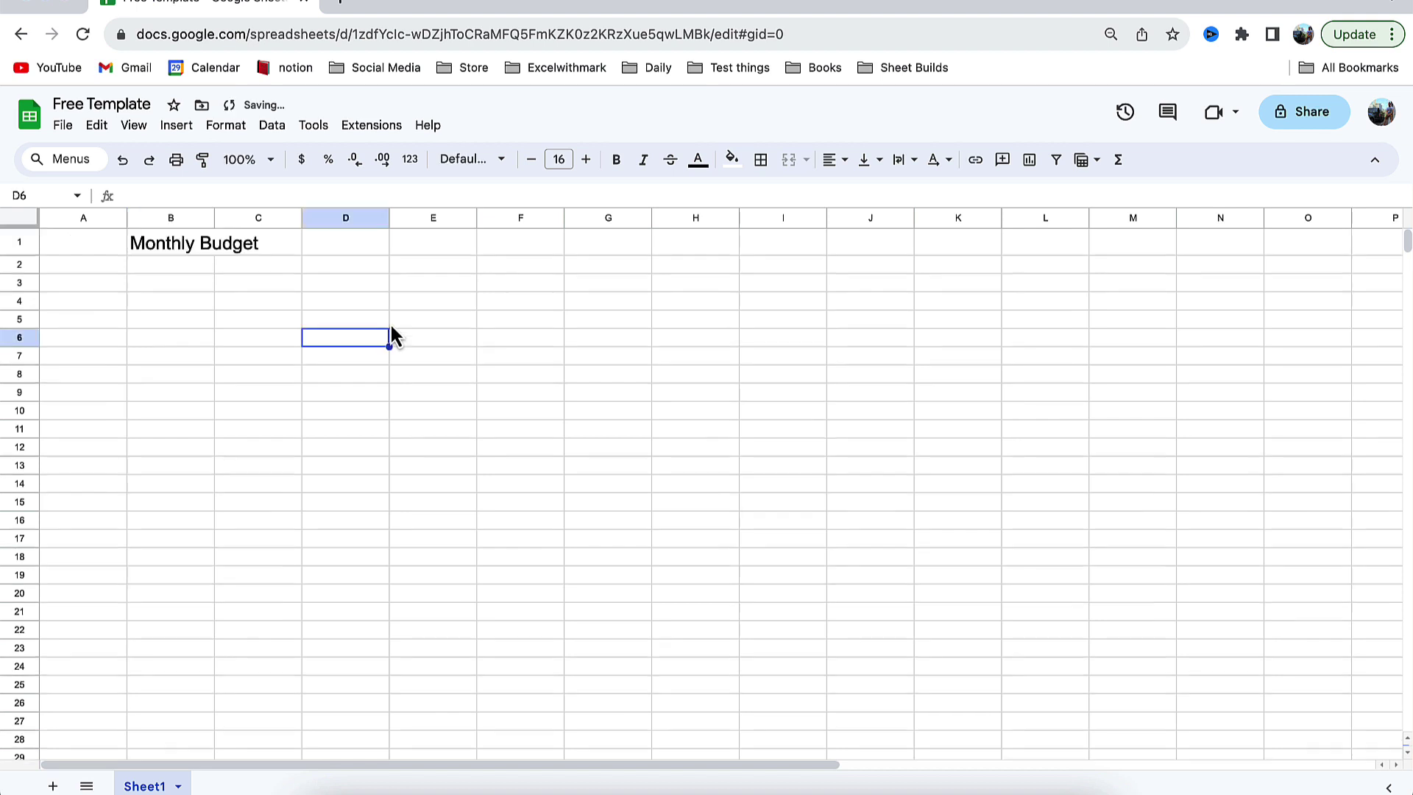
- Add Income and Amount table headers and insert an empty column to their left
click(94, 284)
text(Income)
key(Tab)
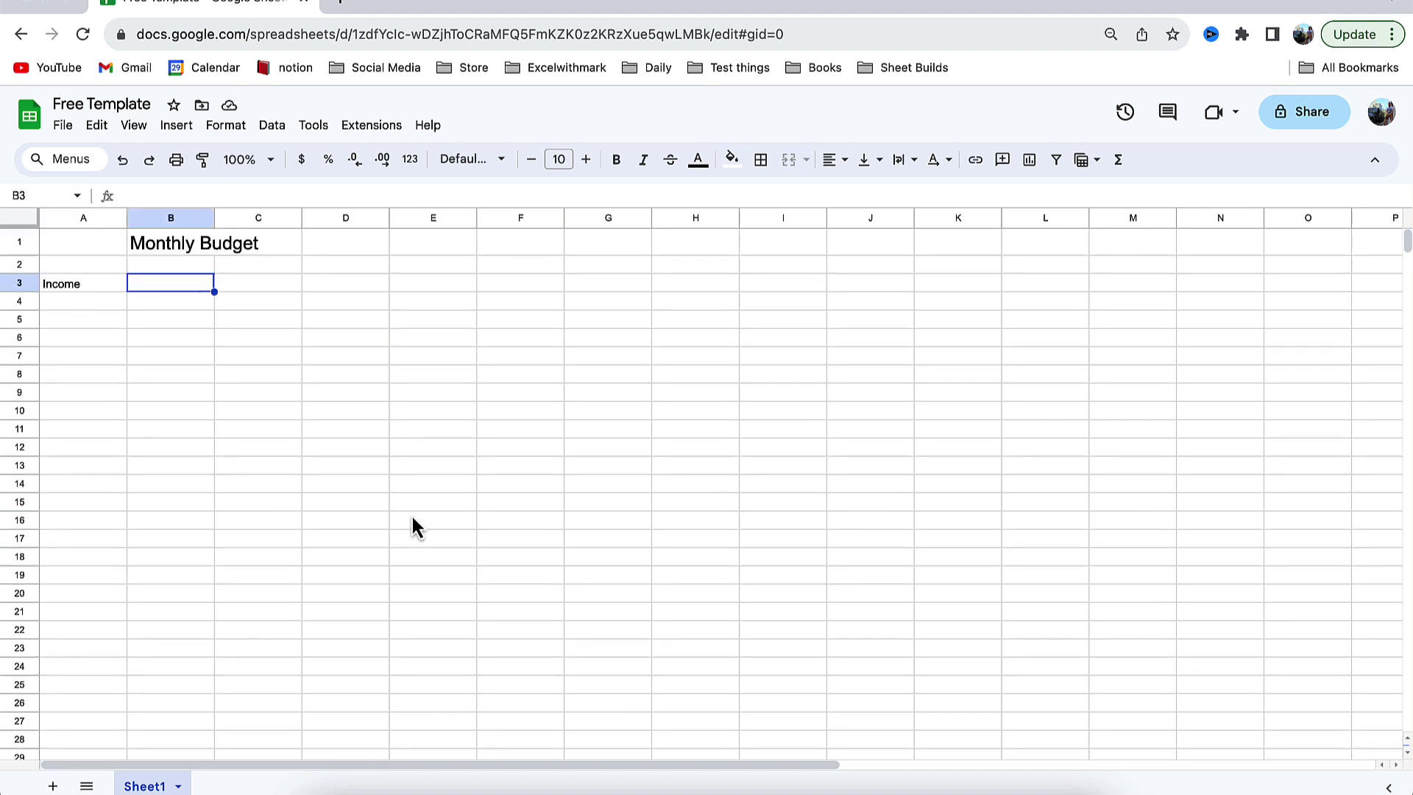
text(Amount)
key(Return)
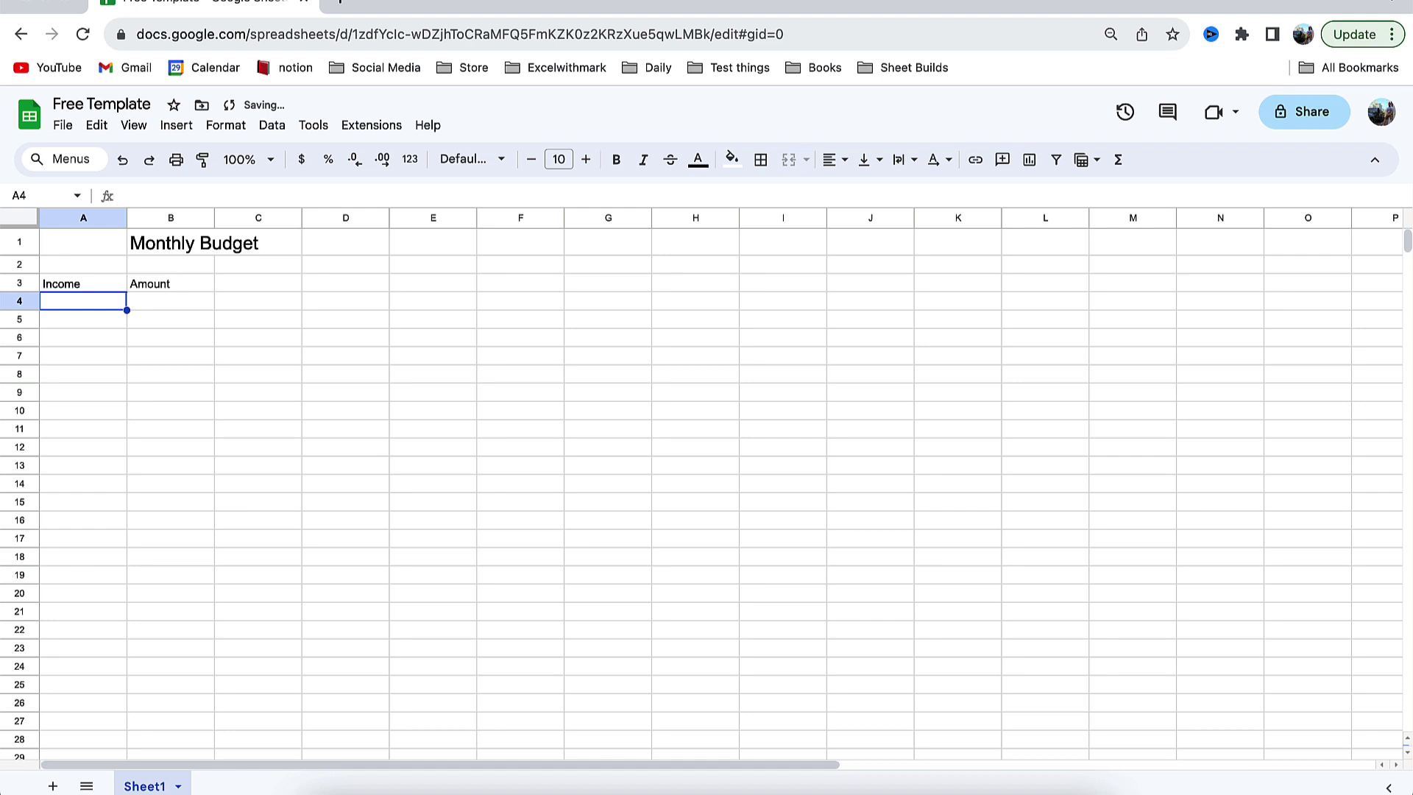
click(81, 217)
right_click(81, 218)
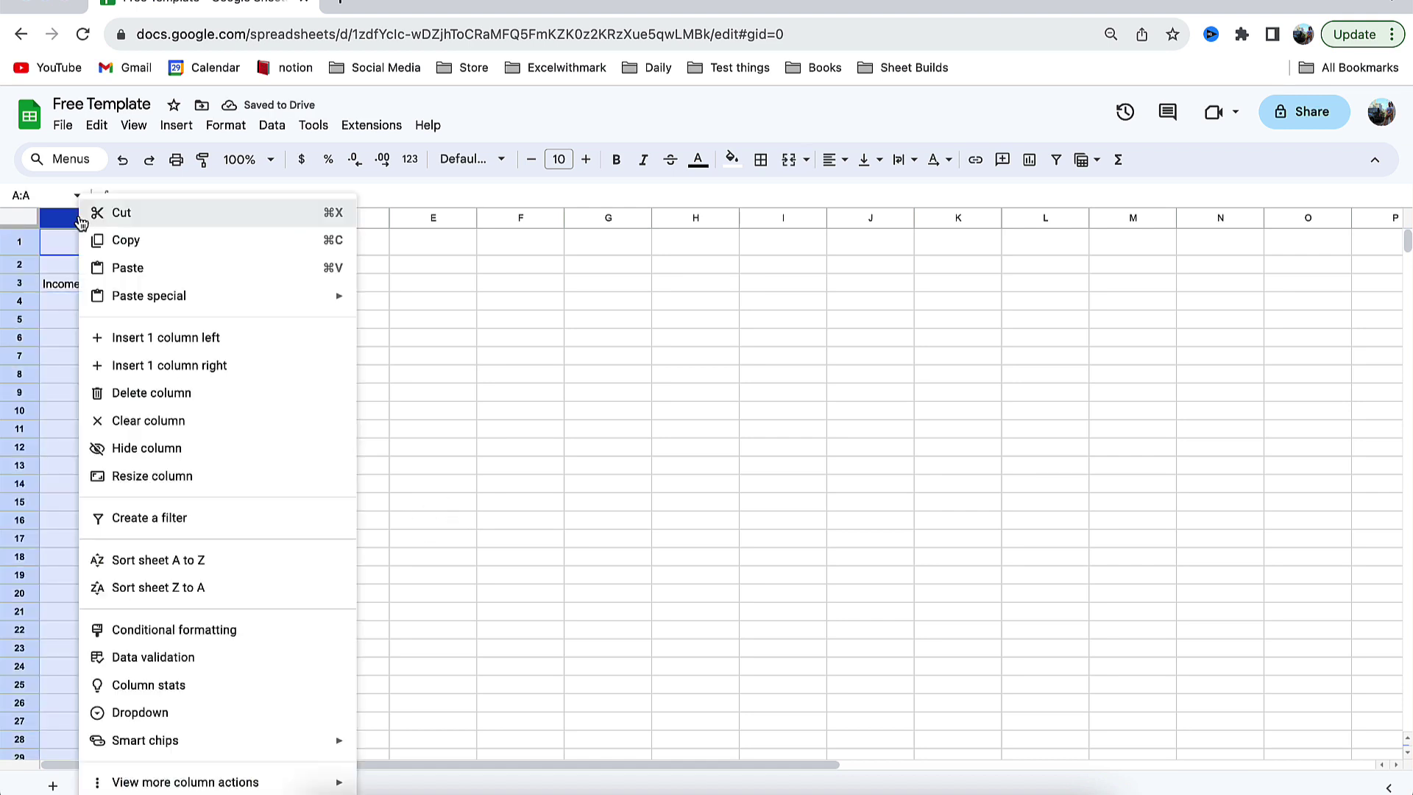
click(163, 337)
- Add a Total row whose amount is =SUM(C4:C5)
click(165, 300)
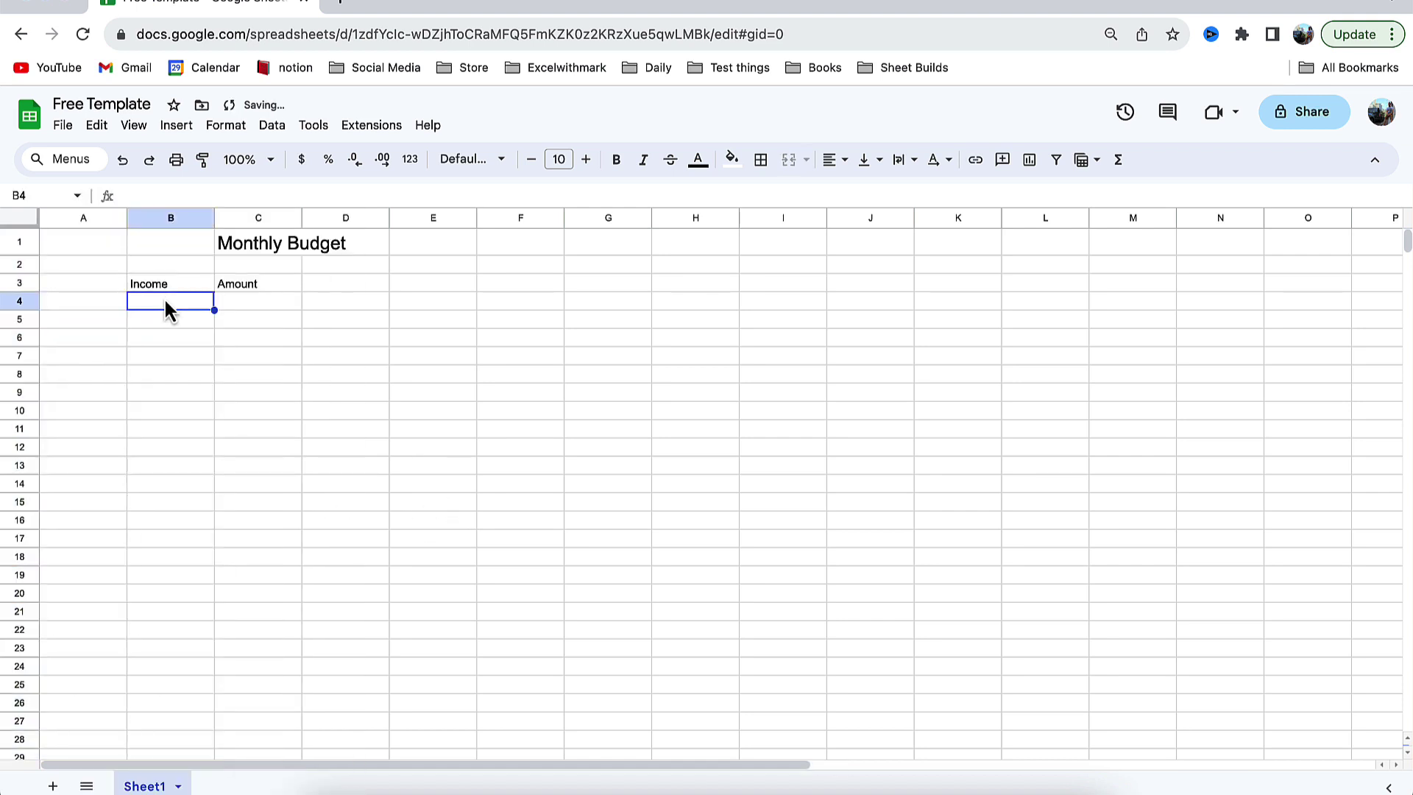
drag(161, 285, 234, 285)
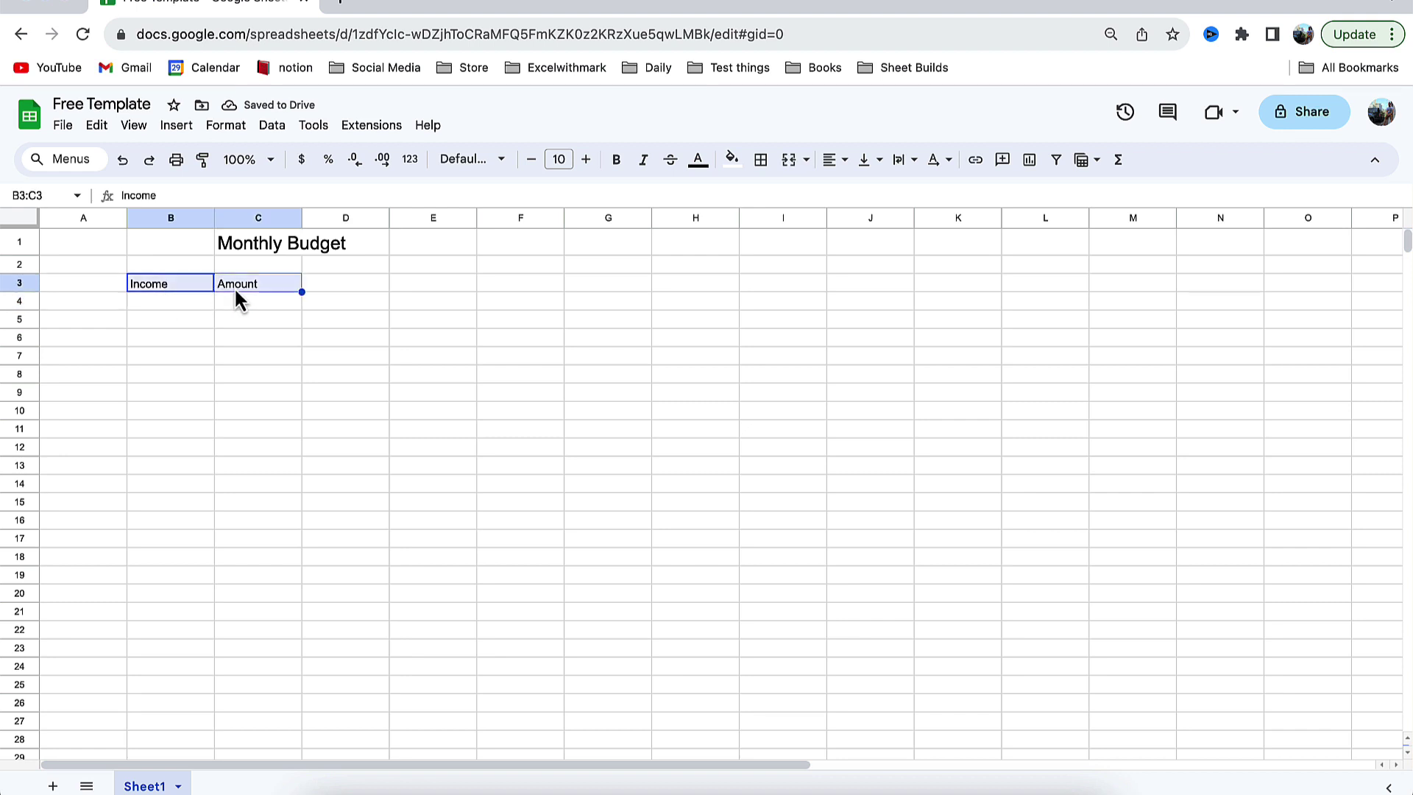
click(167, 340)
text(Total)
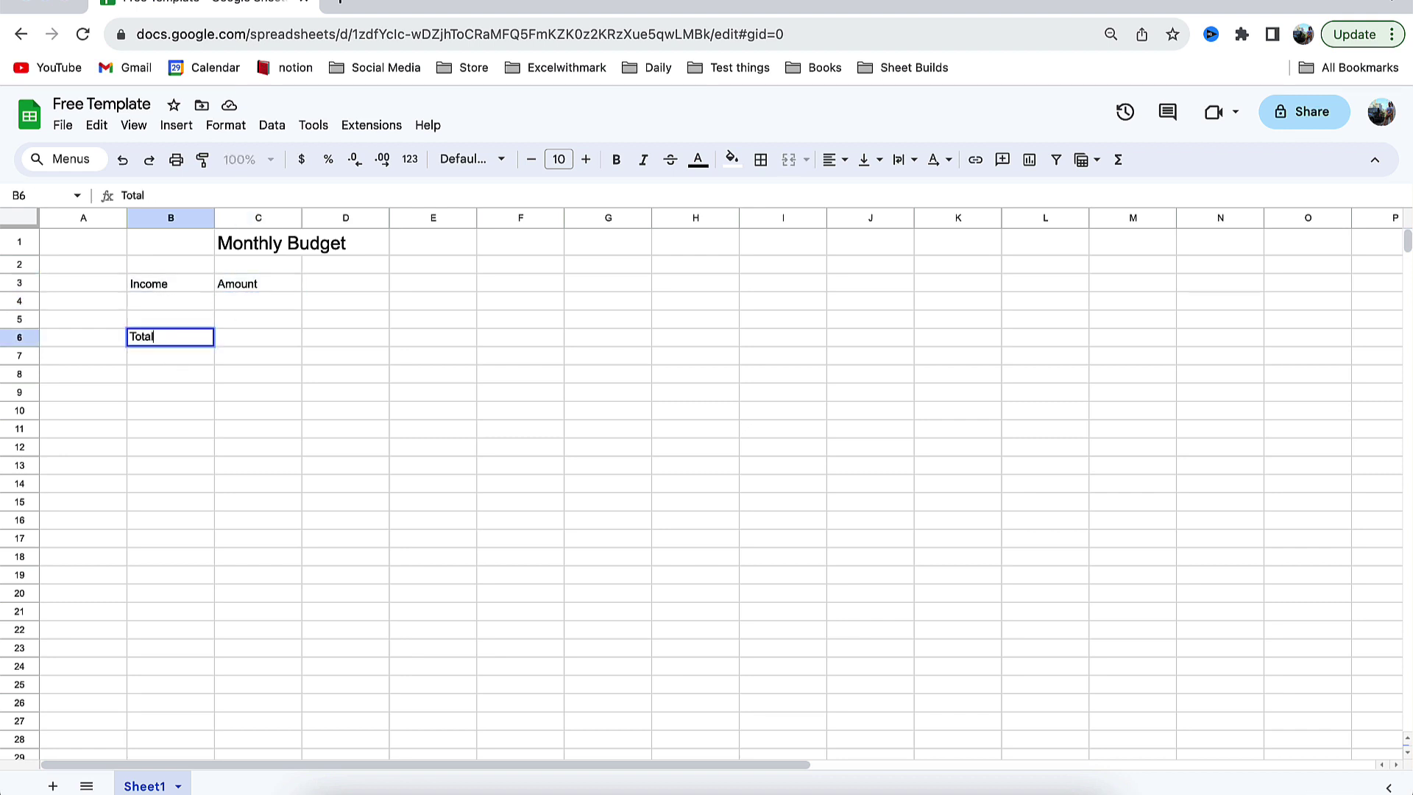
key(Tab)
text(=)
key(BackSpace)
key(BackSpace)
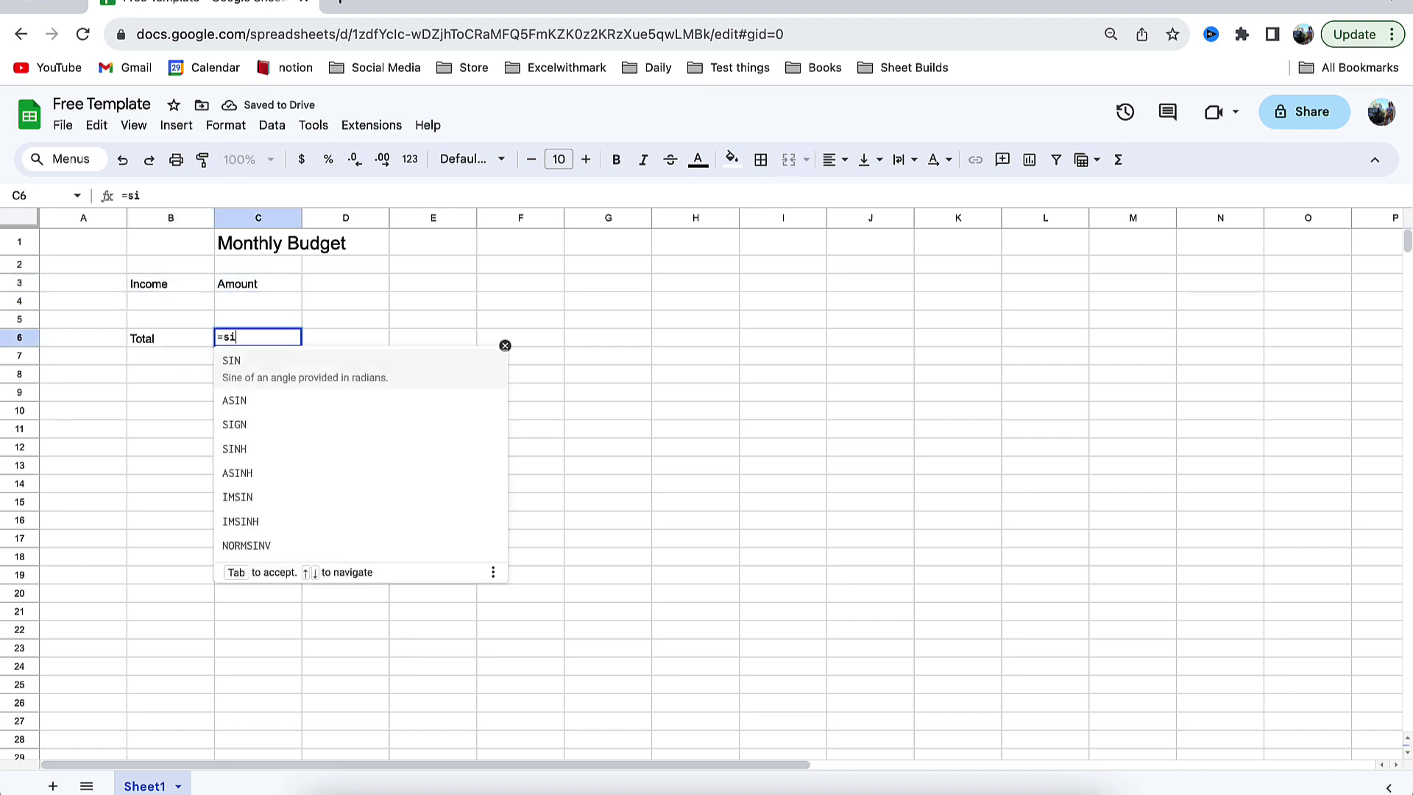
text(um)
key(Tab)
drag(253, 304, 253, 315)
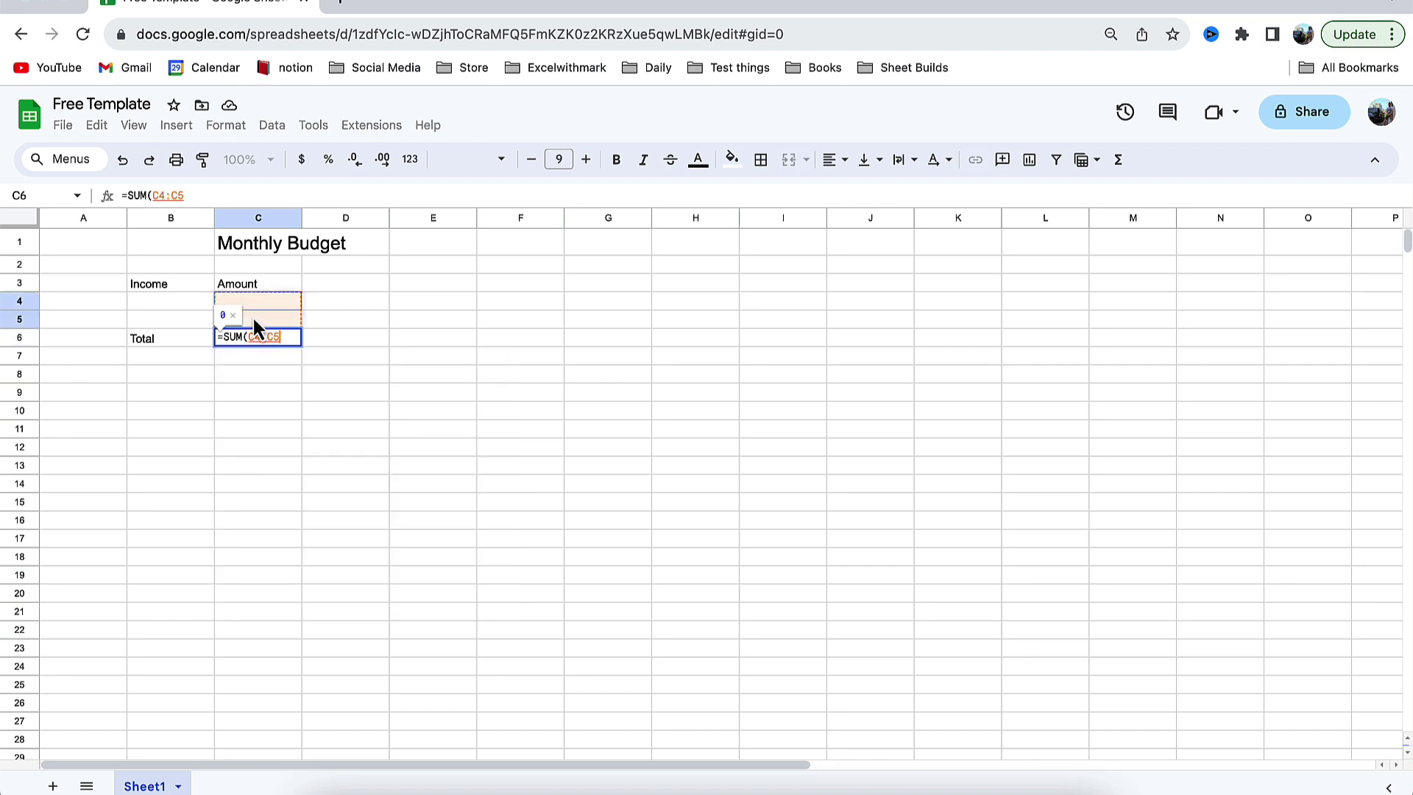
key(Return)
drag(160, 291, 240, 334)
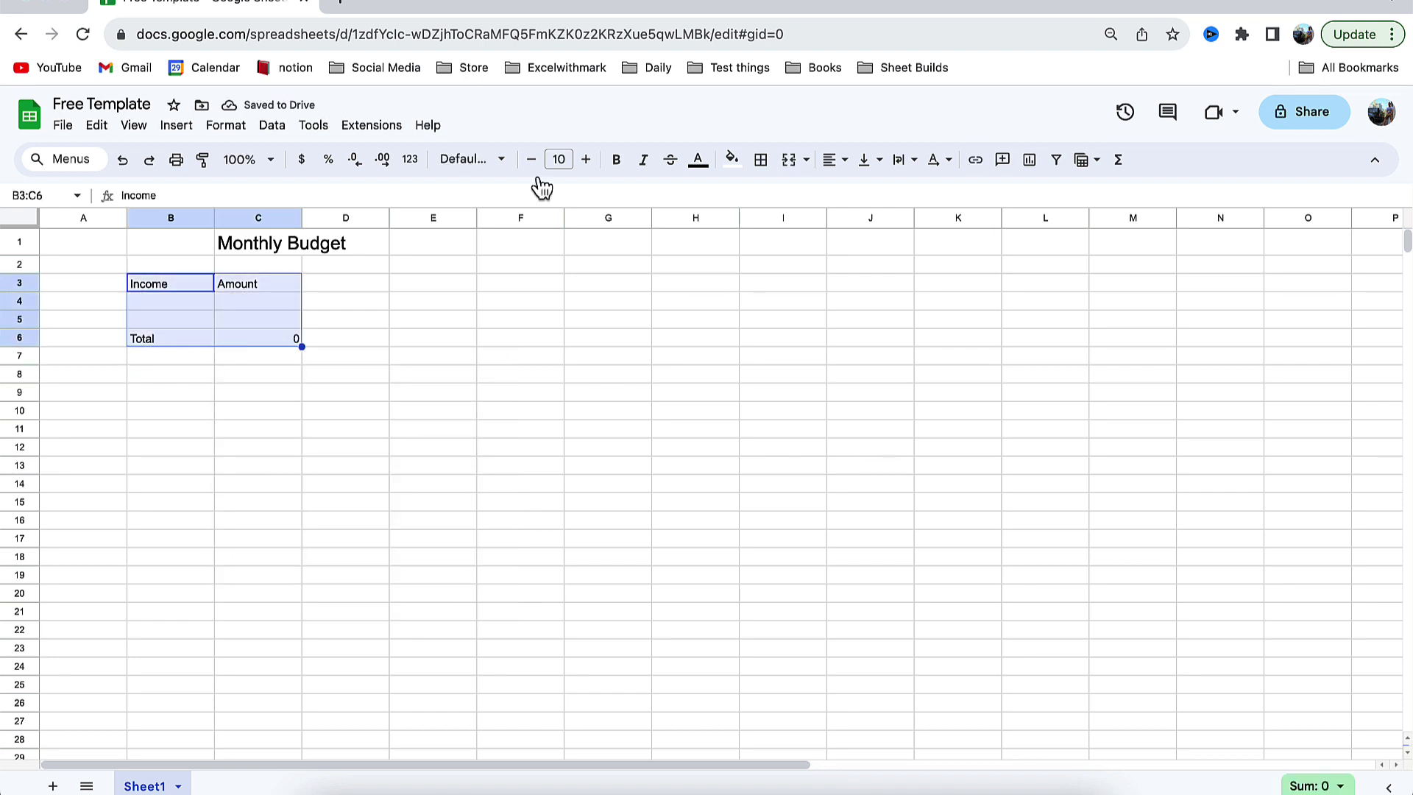
- Apply all borders to the Income table and fill the Income/Amount headers light orange
click(767, 164)
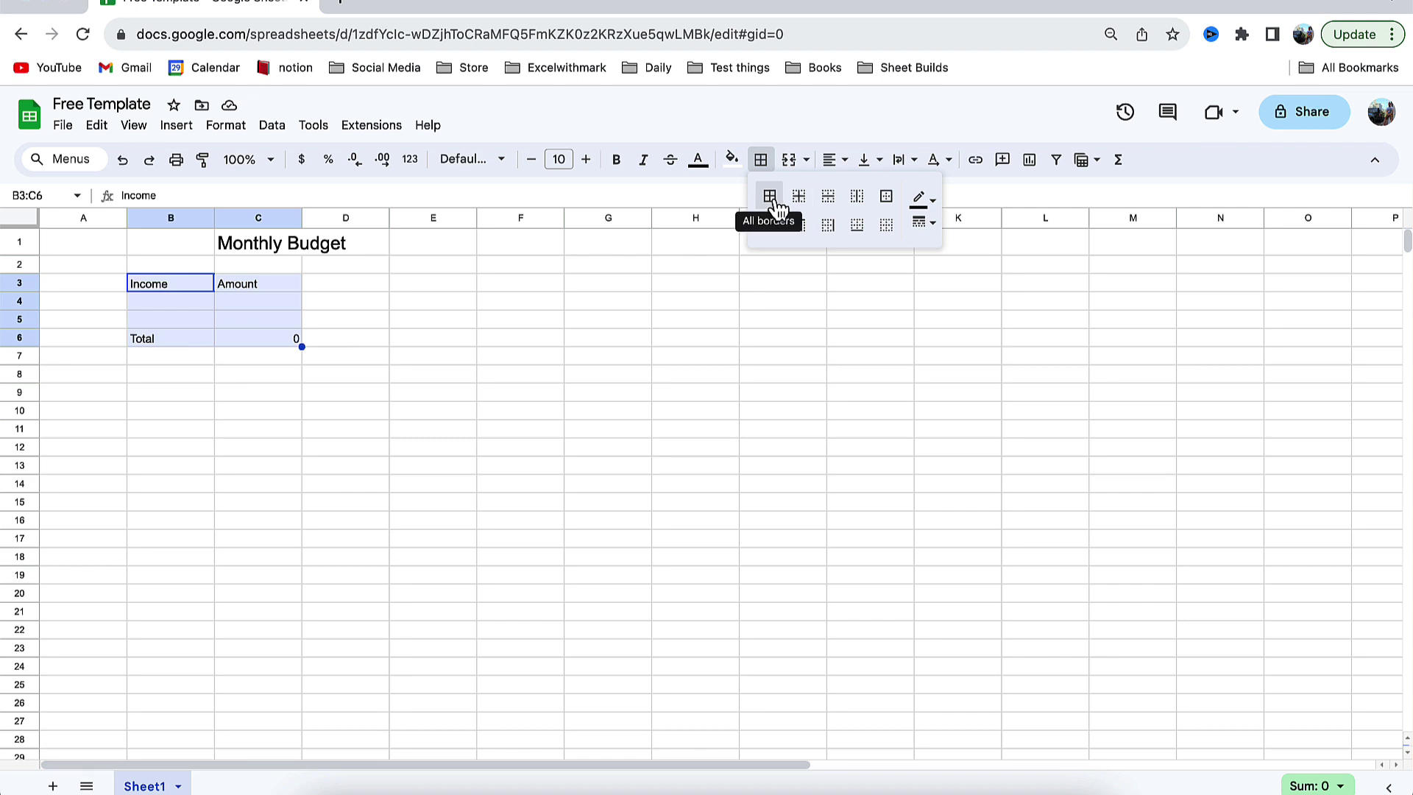
click(773, 201)
drag(177, 286, 242, 285)
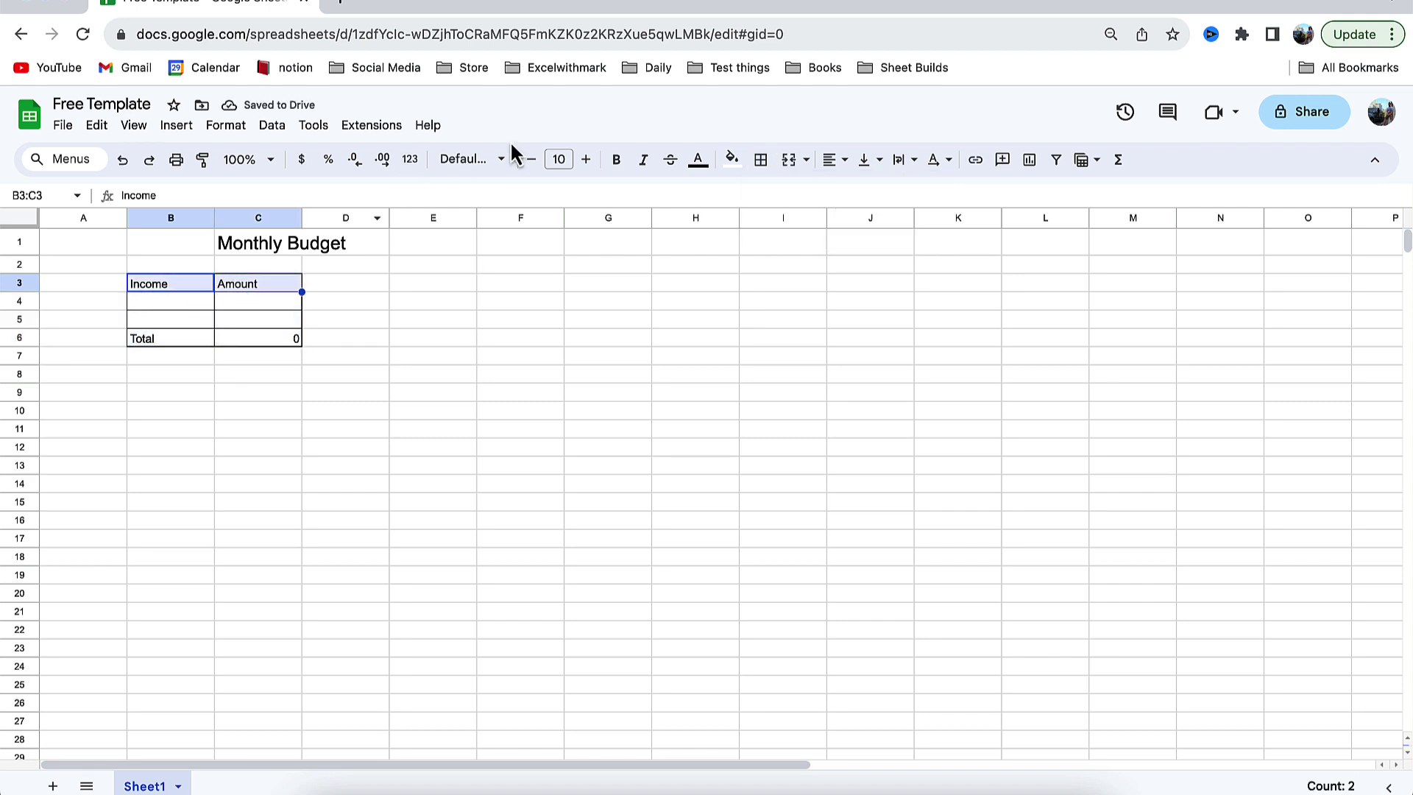
click(699, 162)
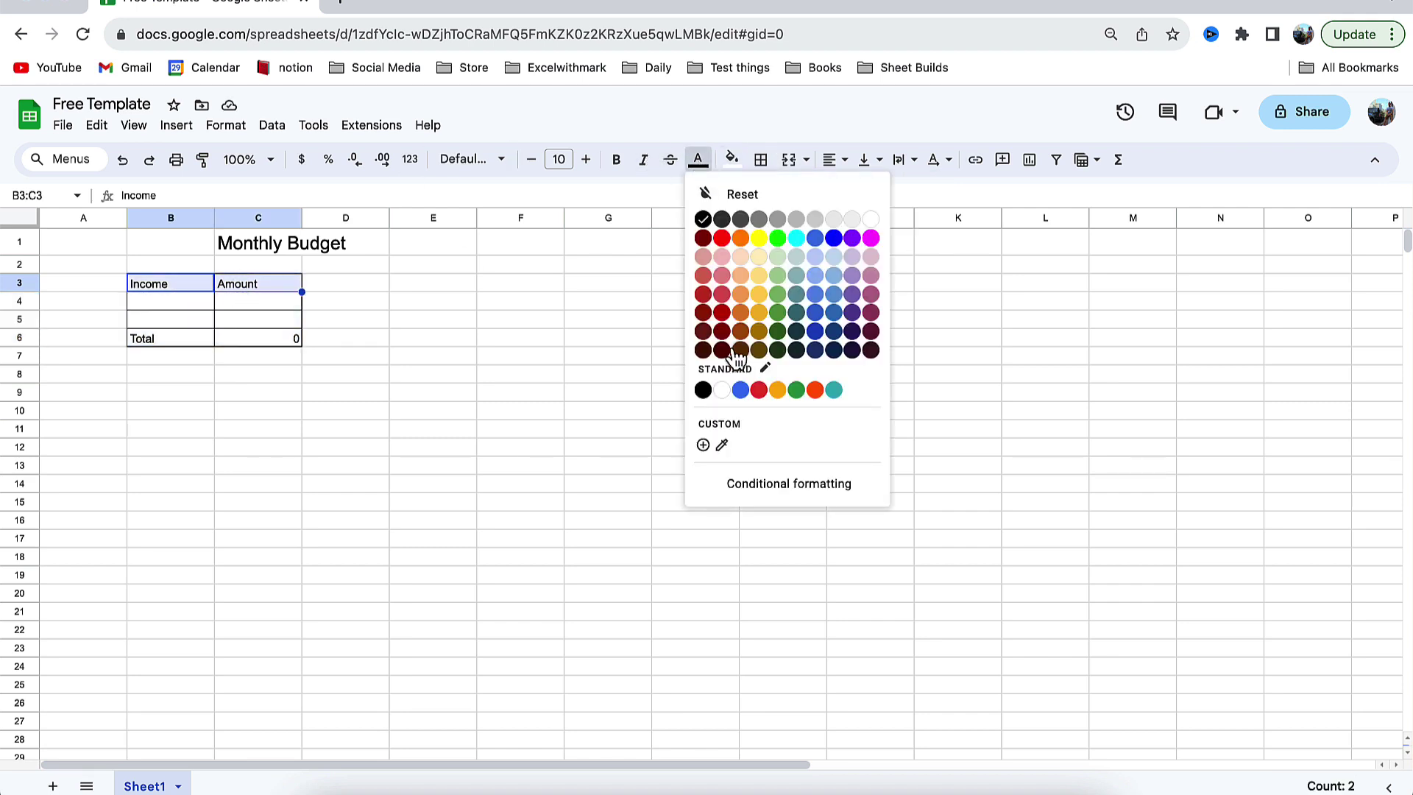
click(740, 258)
key(ctrl+z)
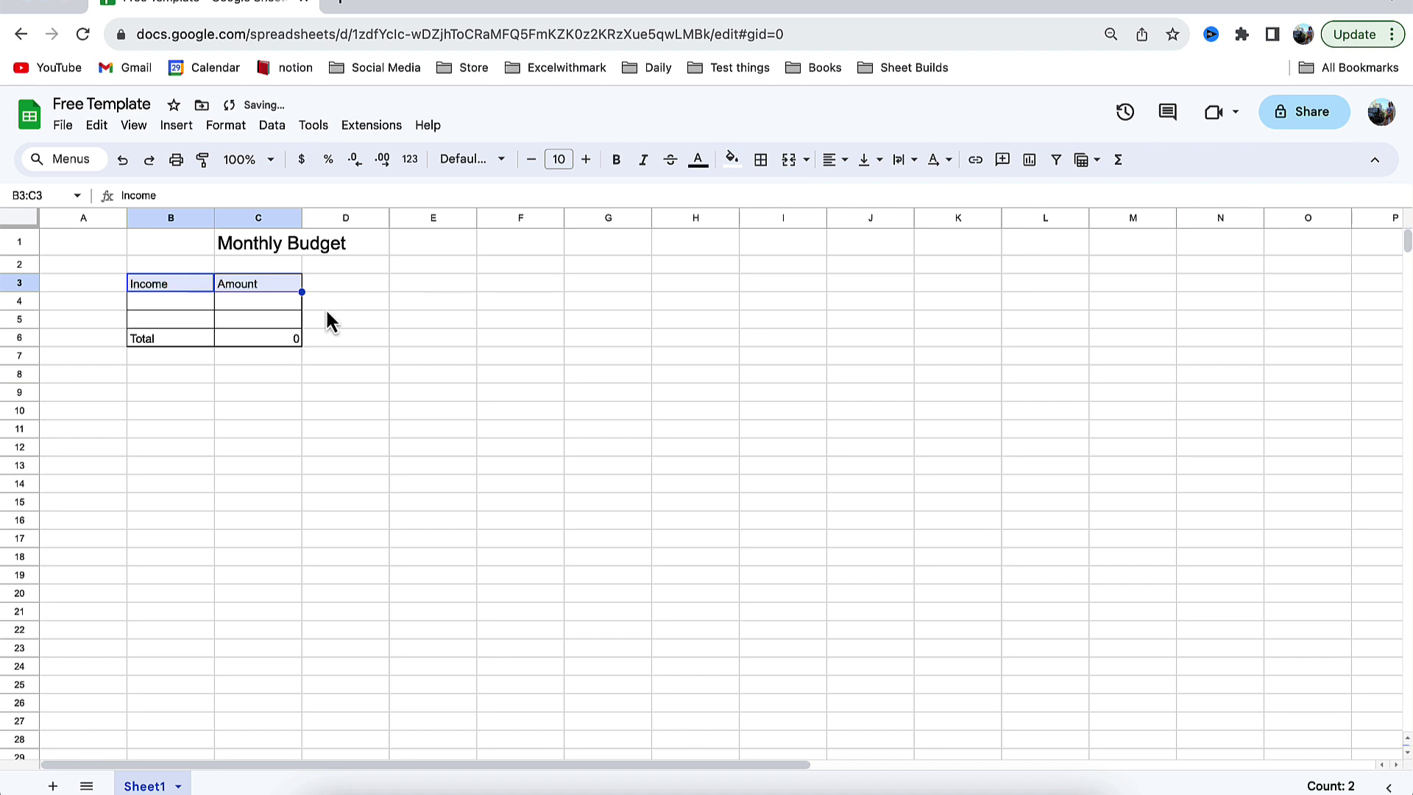
click(732, 160)
click(779, 271)
- Fill the Total label light orange and centre-align the total value
drag(200, 339, 258, 339)
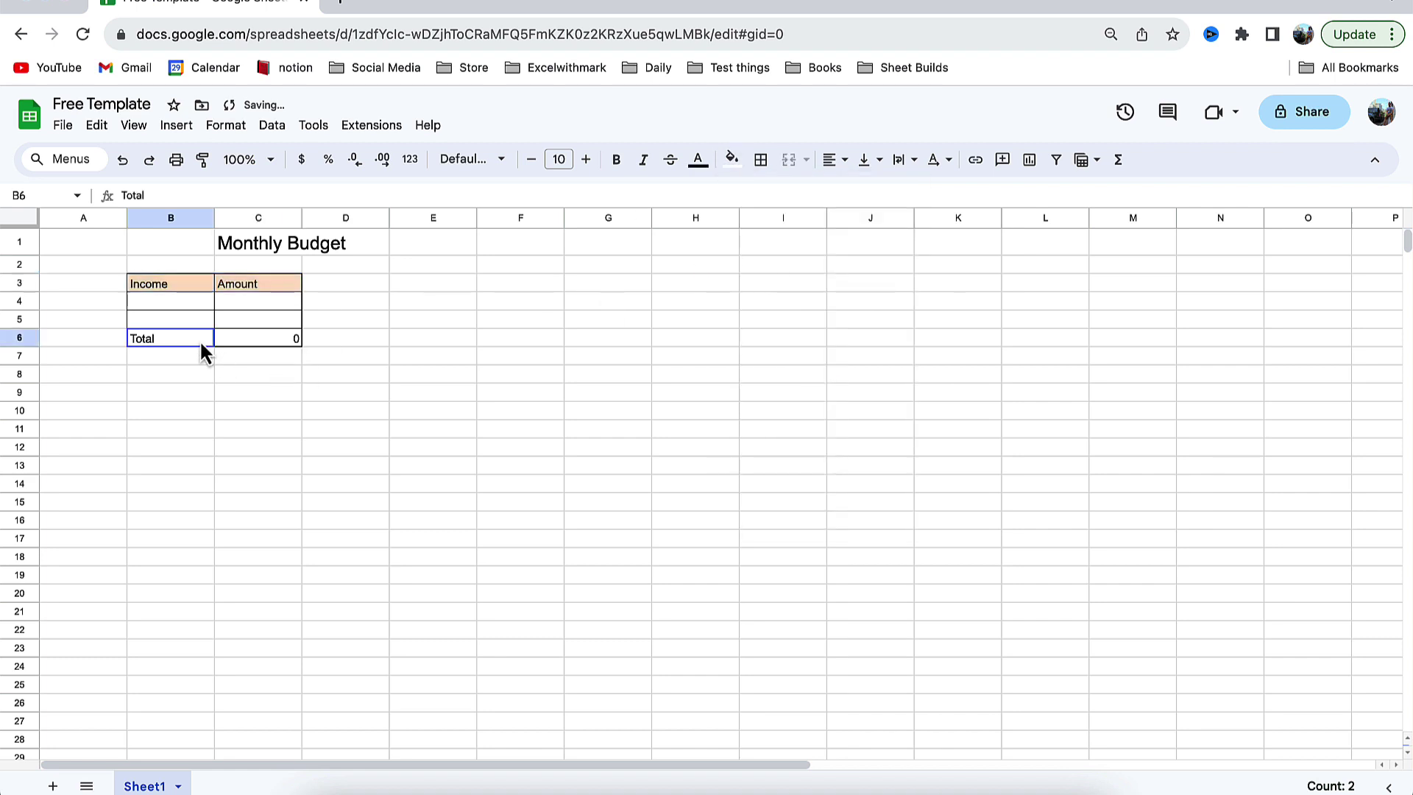
click(188, 339)
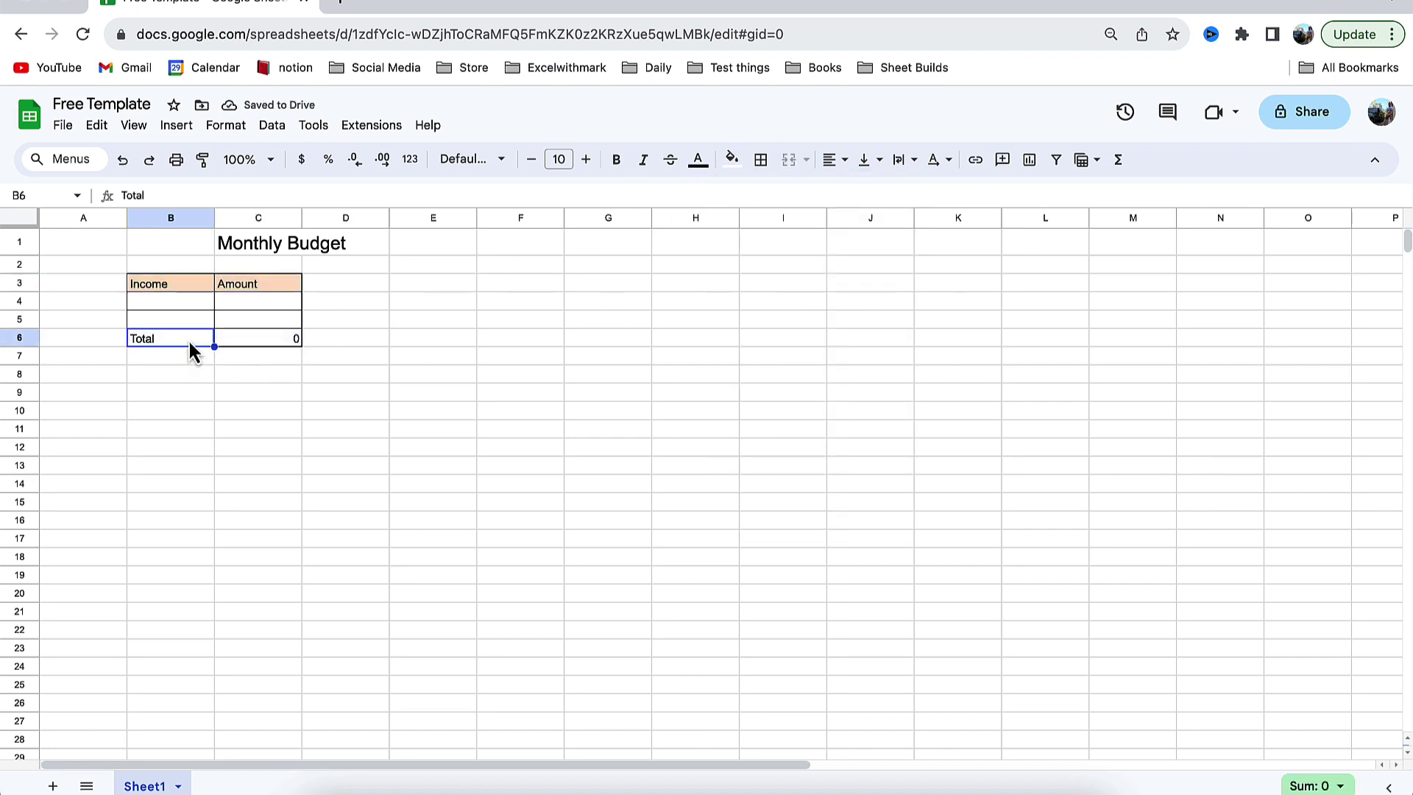
click(731, 160)
click(775, 261)
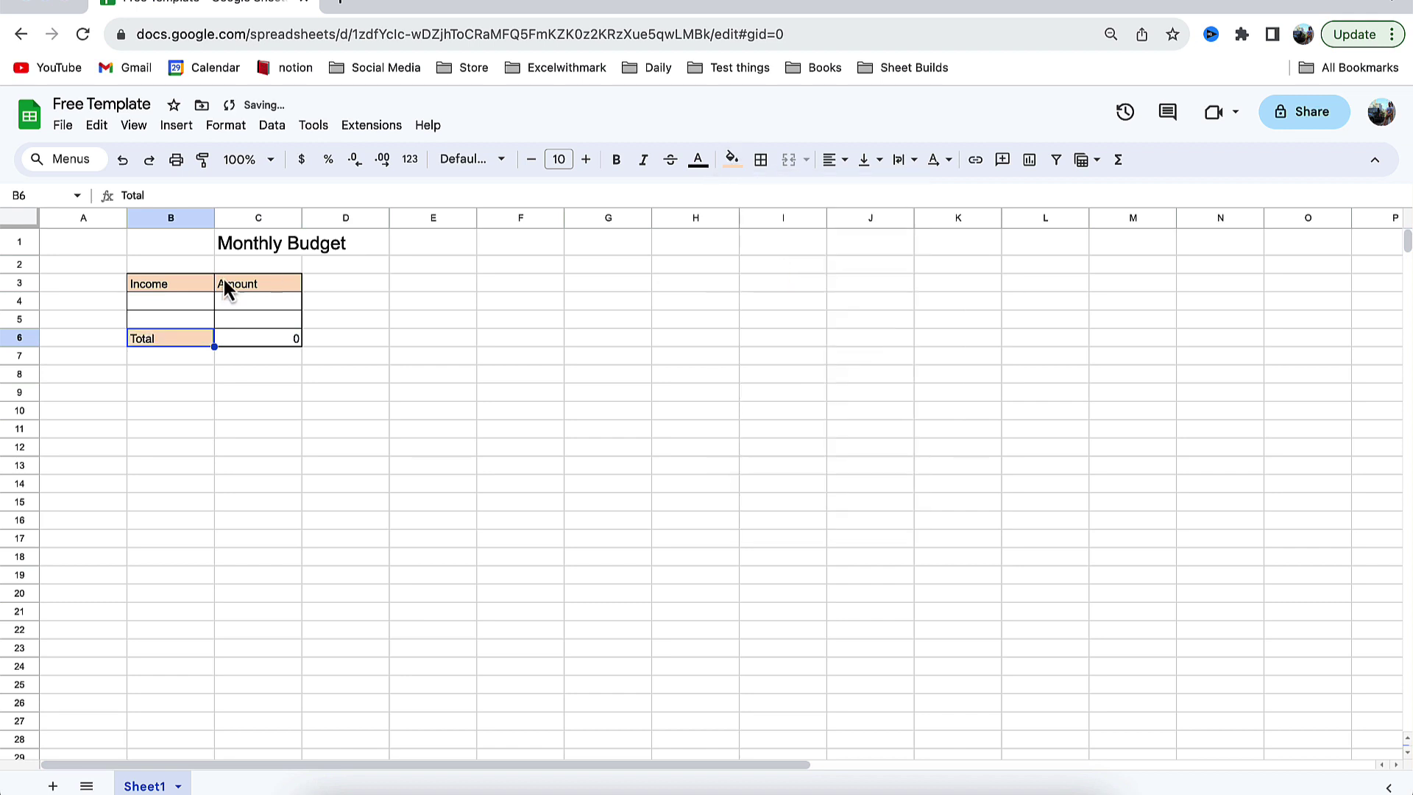
click(258, 336)
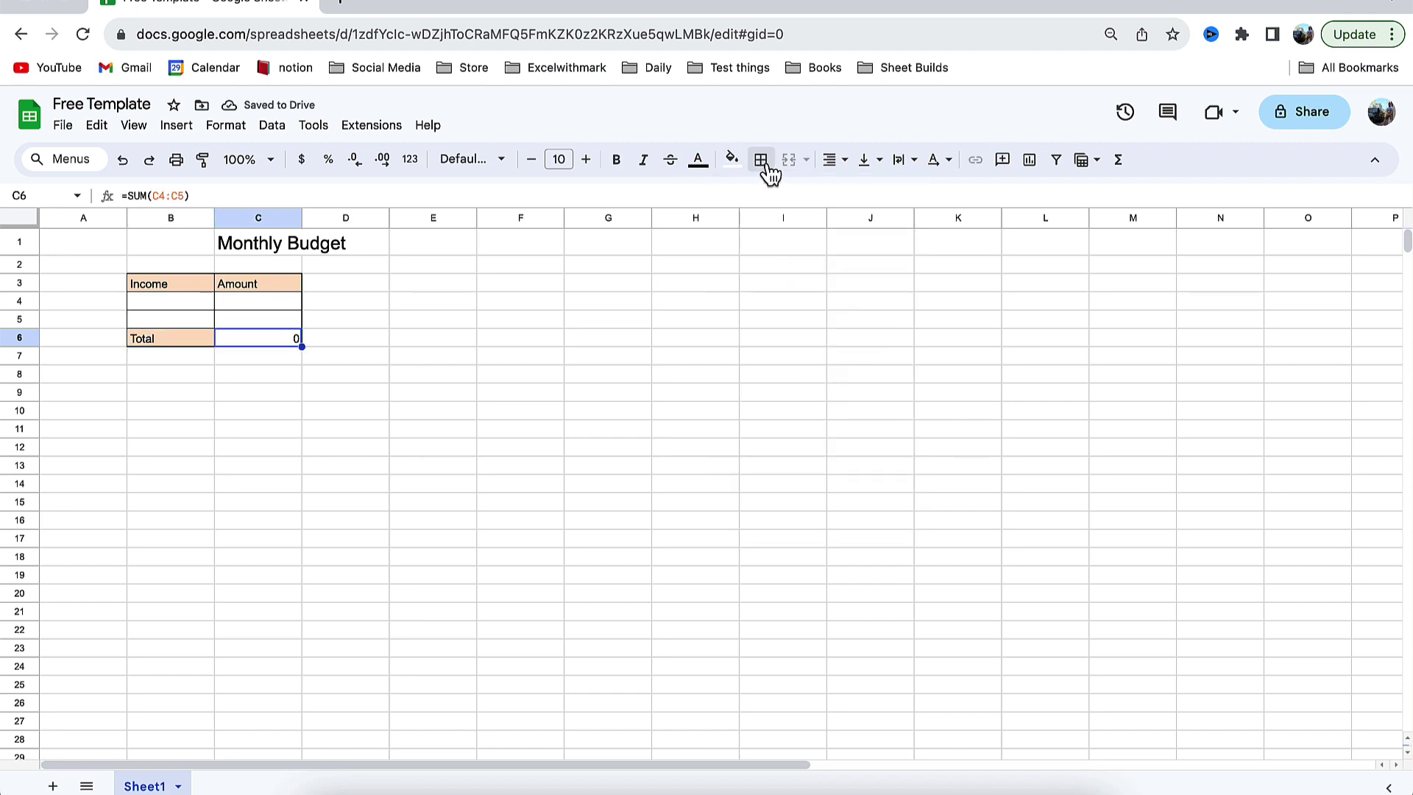
click(832, 160)
click(856, 190)
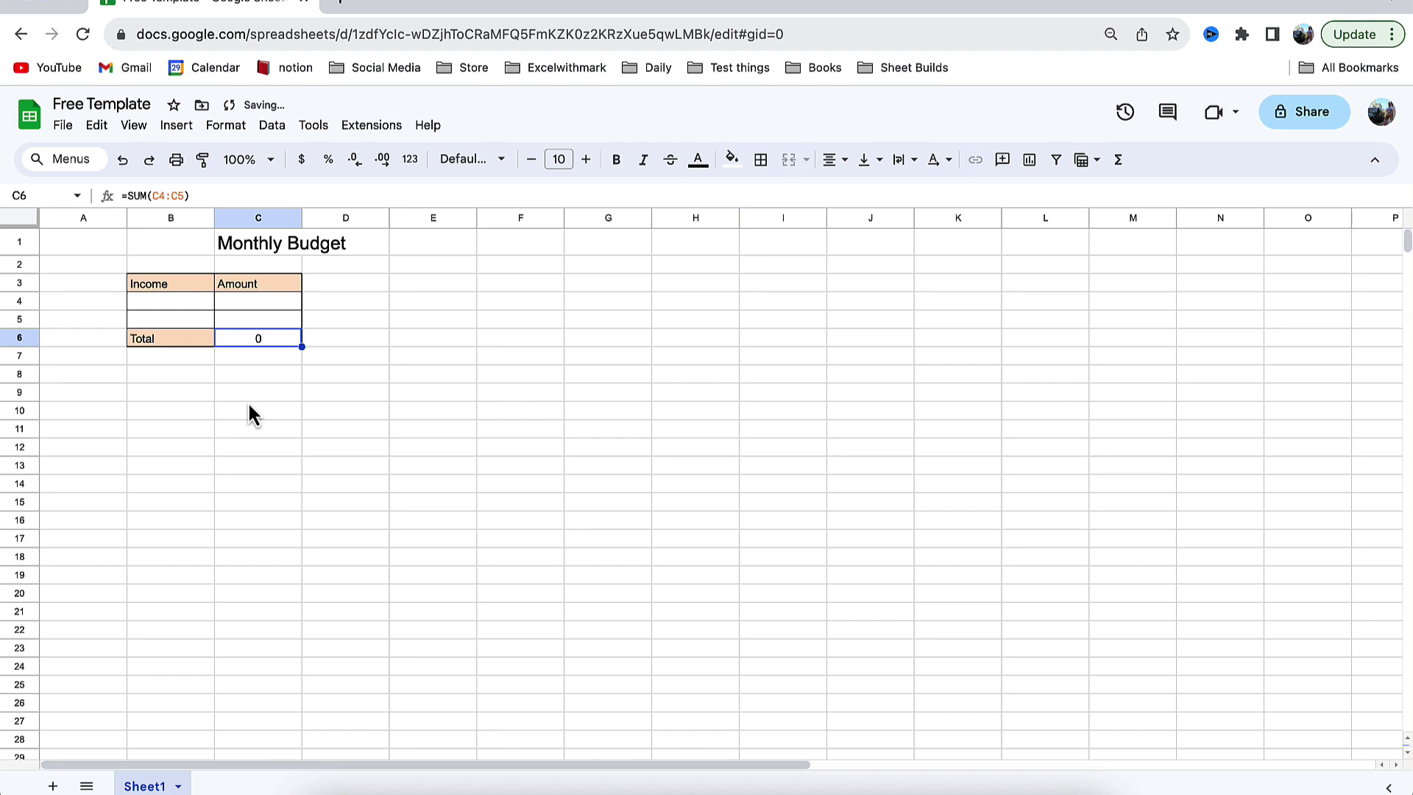
- Enter the Fixed Expenses, Budget and Actual headers in row 8
click(171, 373)
text(Fixed Expenses)
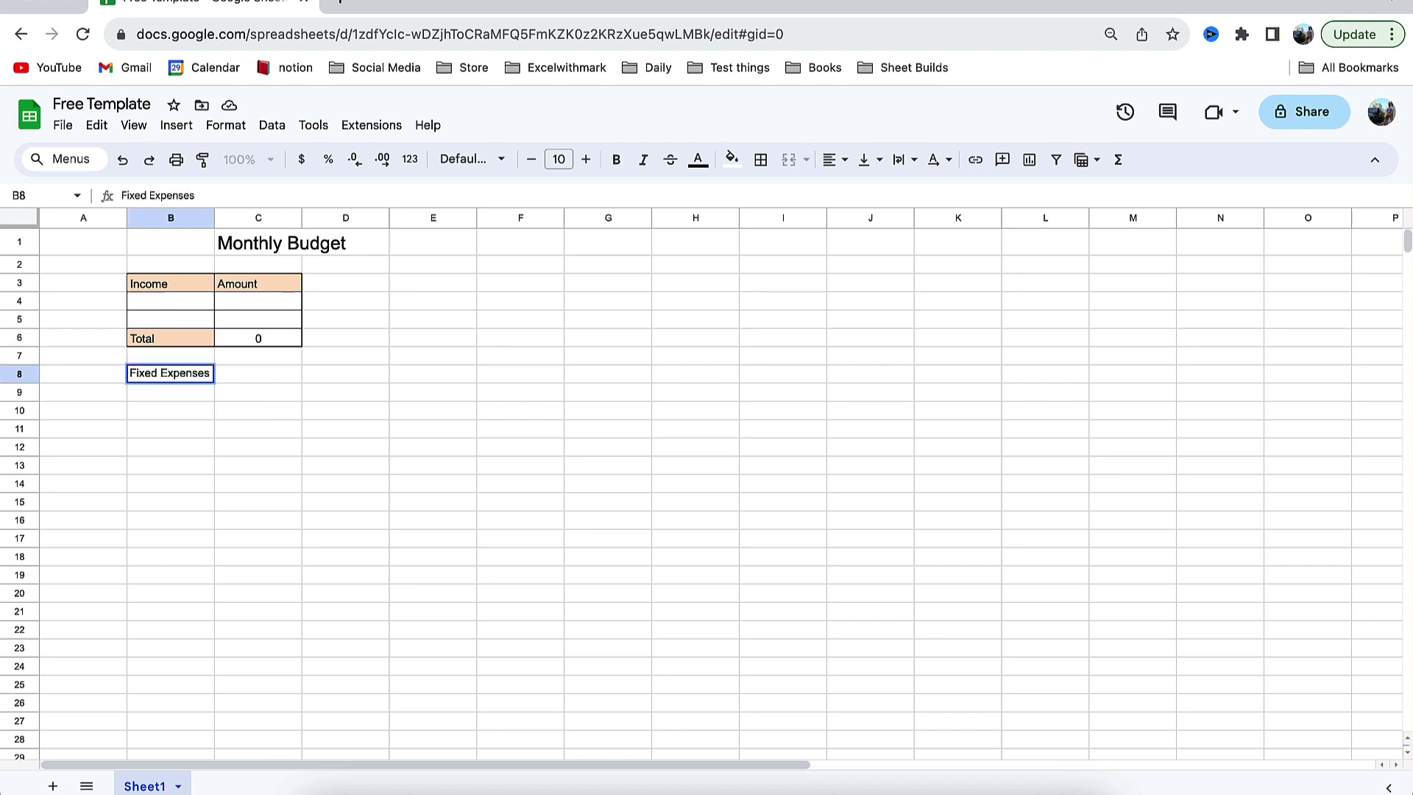
key(Tab)
text(B)
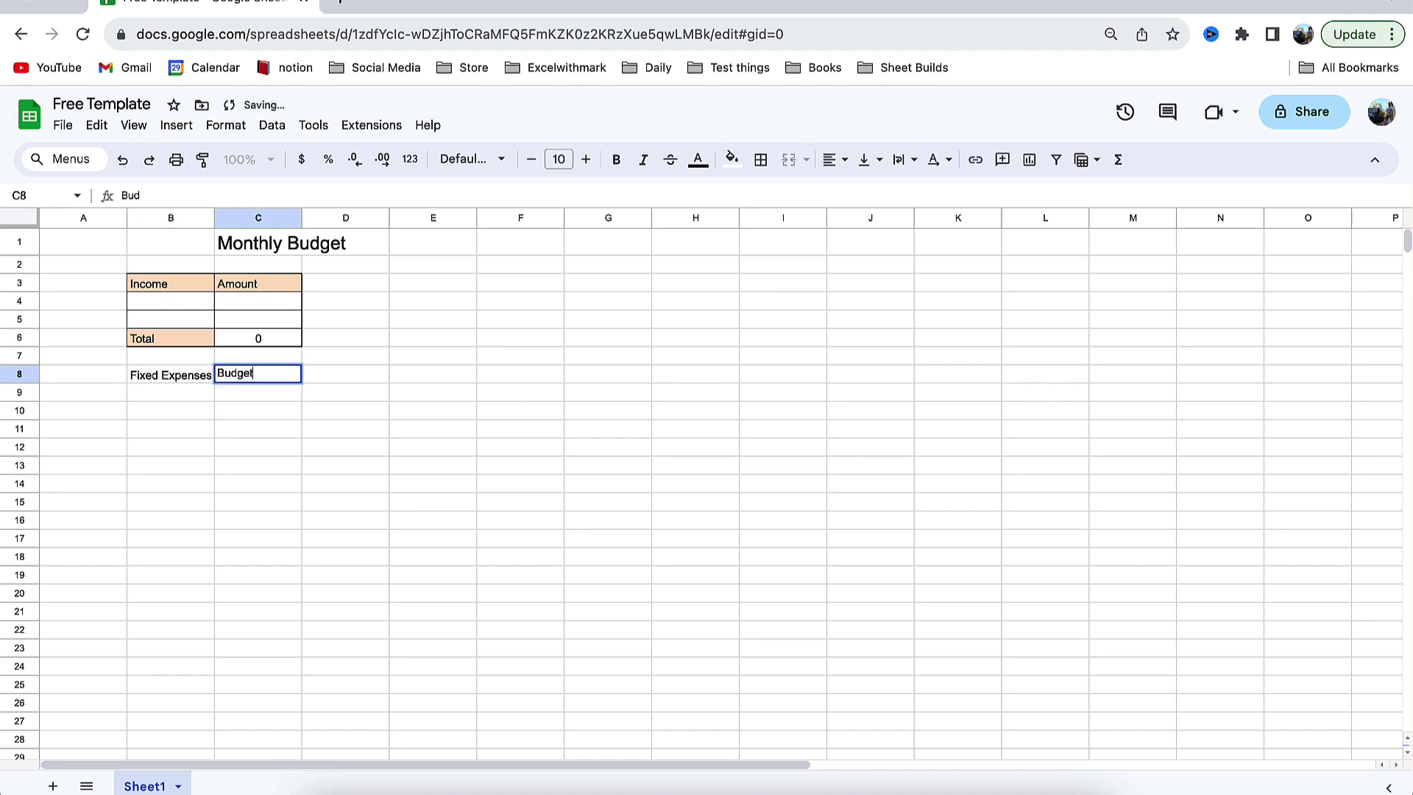
key(Tab)
text(Ac)
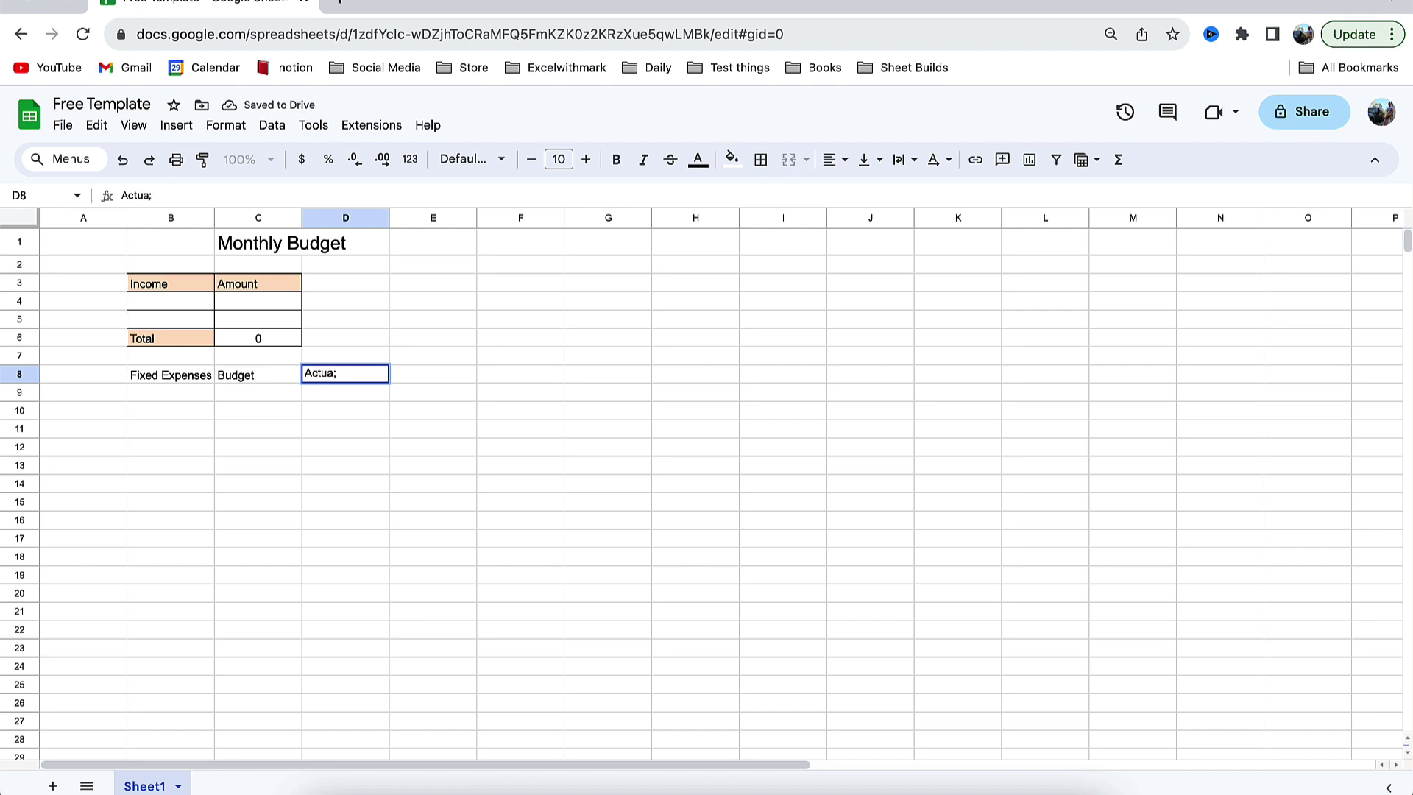
- Outline the Fixed Expenses table, its header row and the Budget column with borders
mouse_move(162, 376)
mouse_down()
mouse_move(324, 644)
mouse_move(319, 620)
mouse_up()
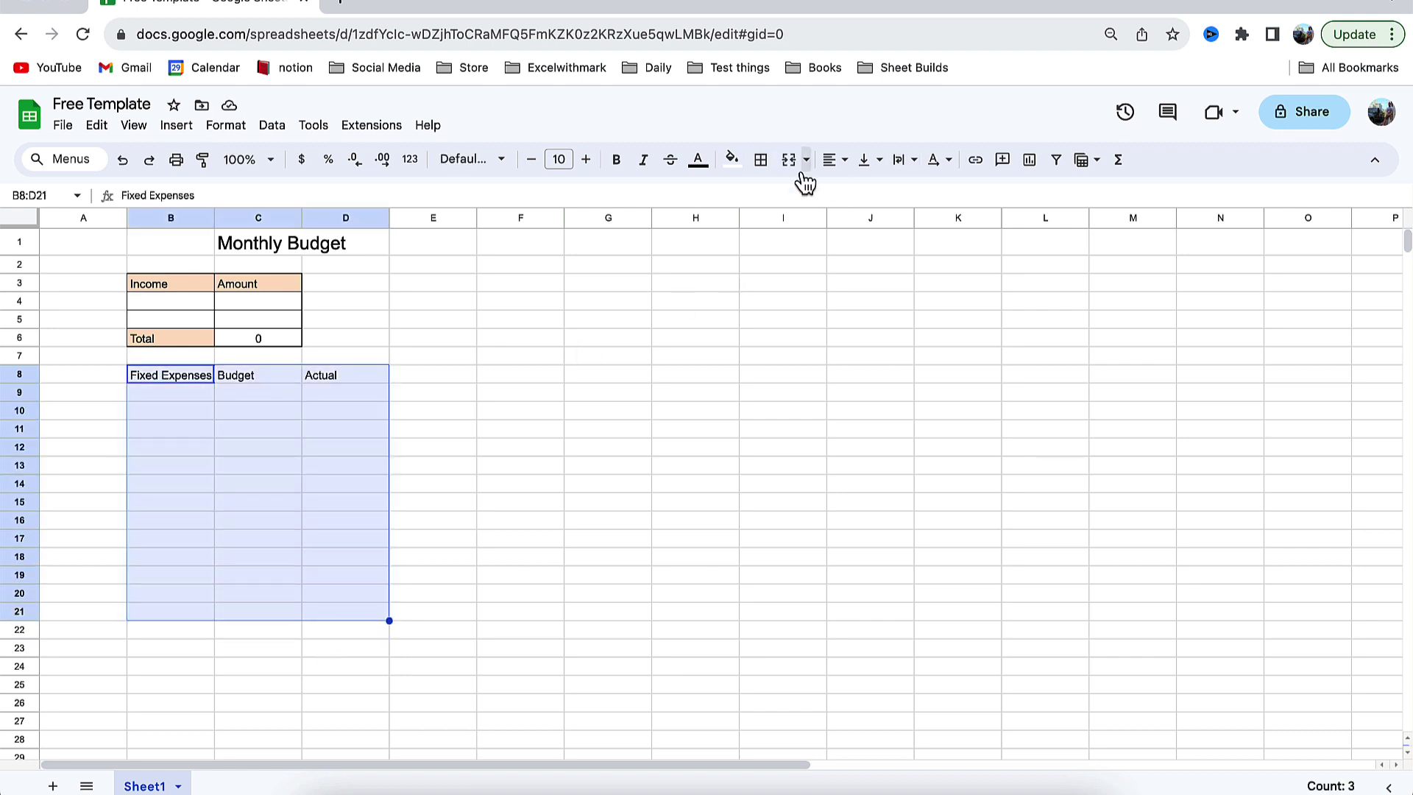
click(762, 162)
click(886, 199)
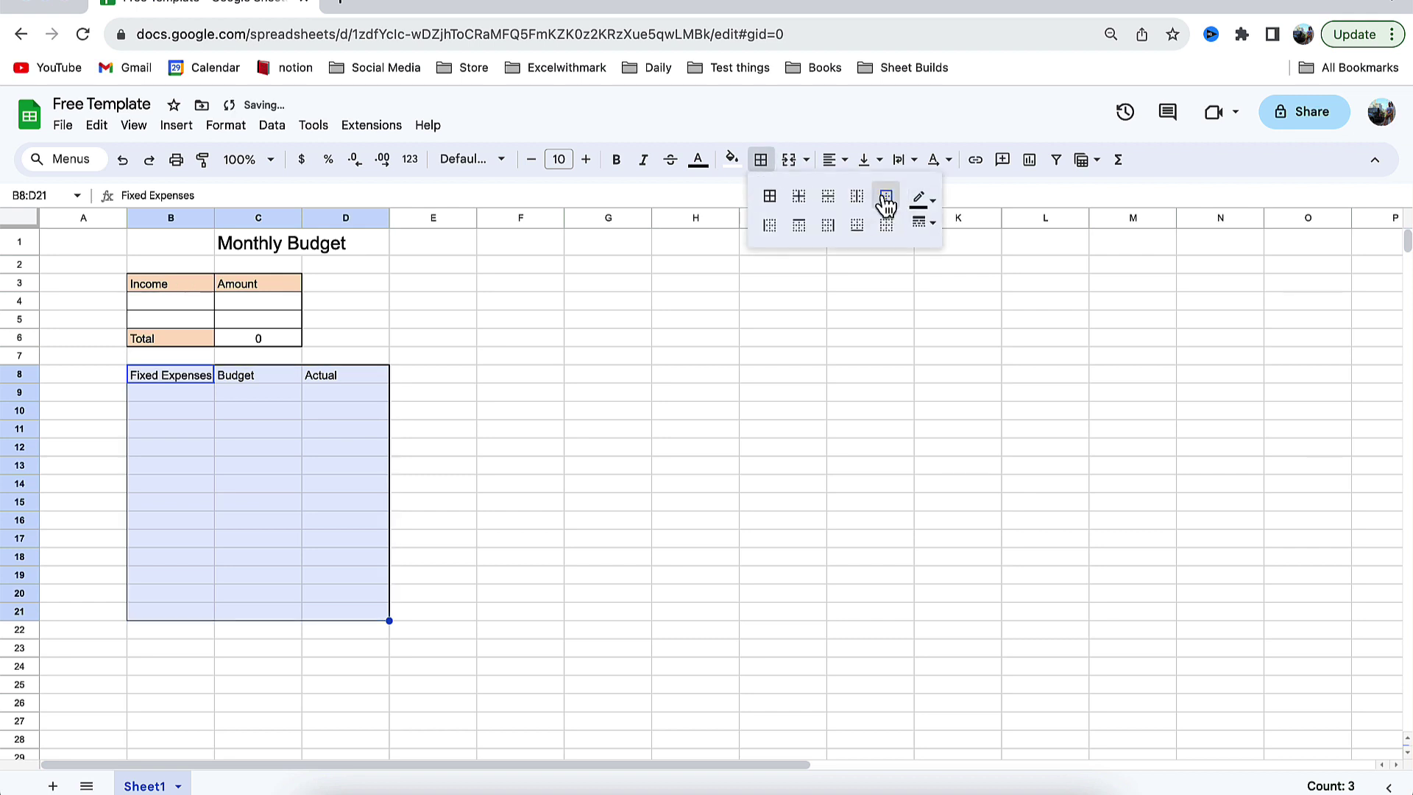
drag(202, 377, 342, 375)
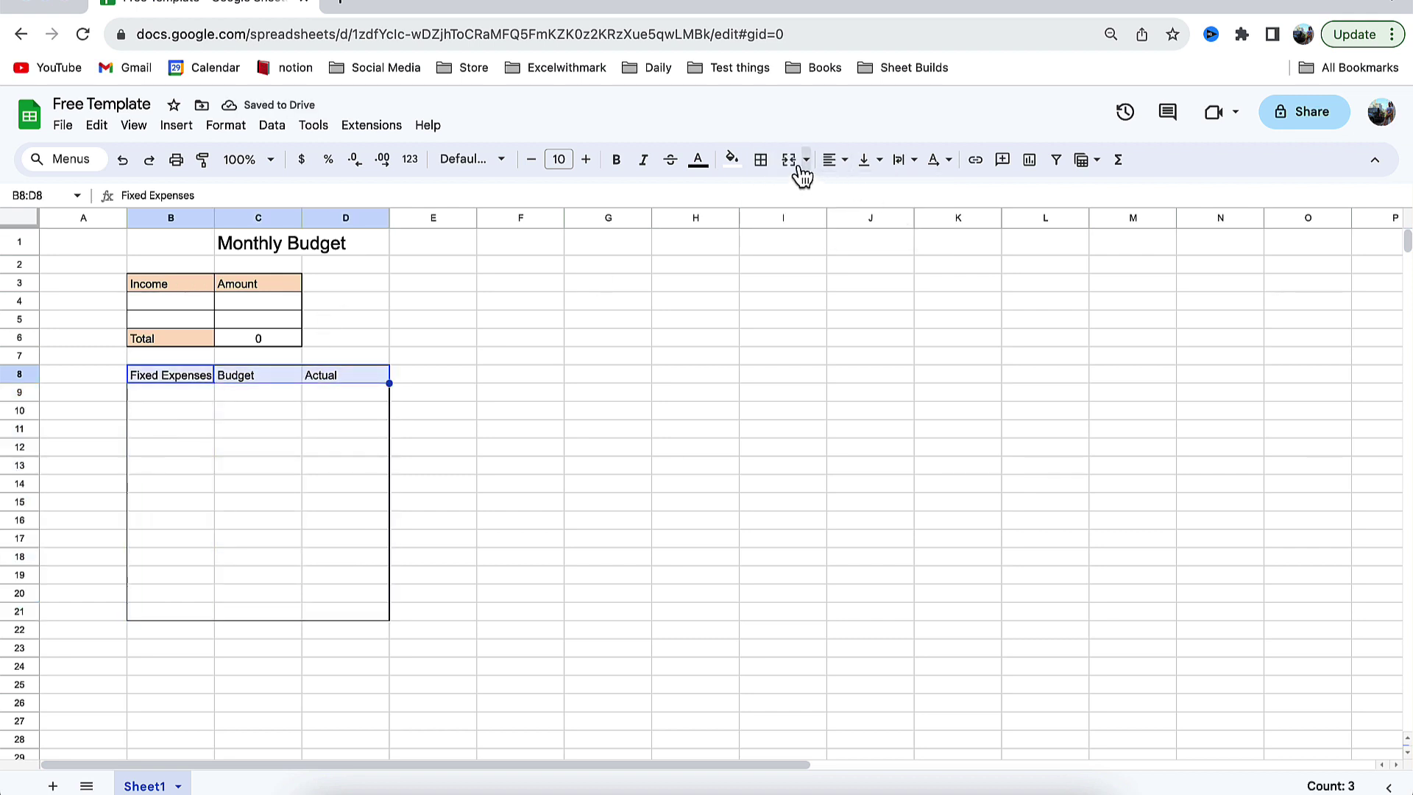
click(764, 162)
click(885, 198)
mouse_move(266, 587)
mouse_down()
mouse_move(259, 392)
mouse_move(286, 614)
mouse_up()
click(762, 161)
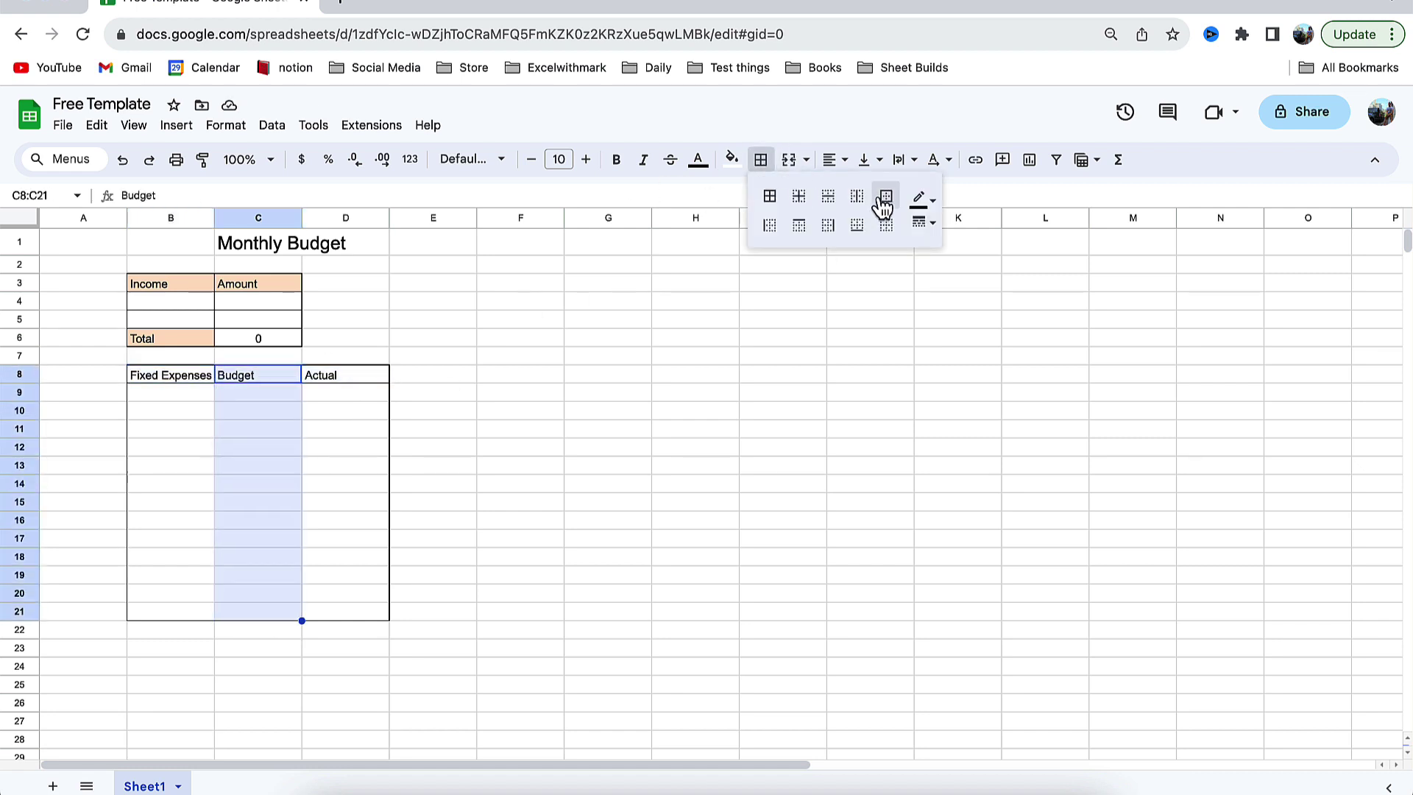
click(885, 196)
- Type Total in B21 and enter =SUM(C9:C20) in C21
click(189, 611)
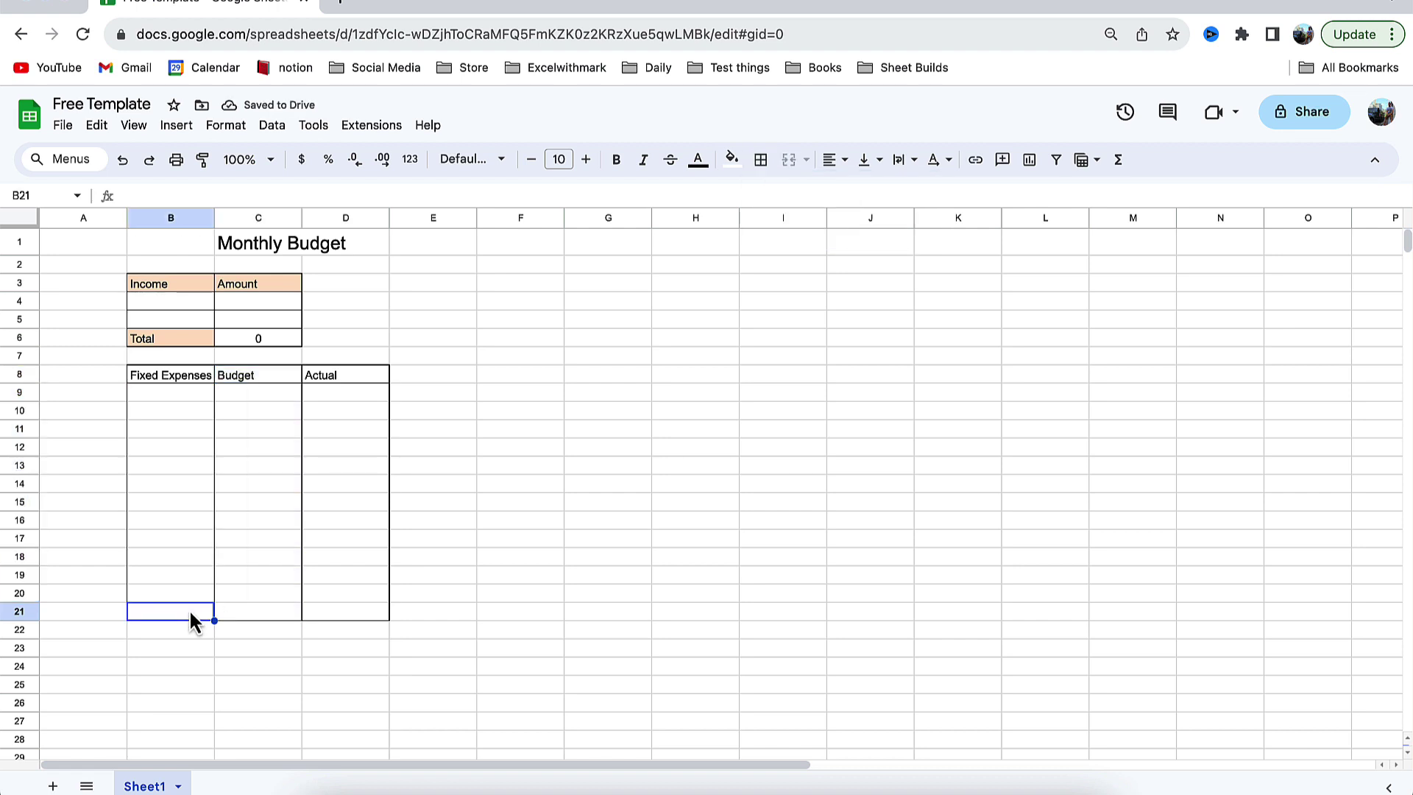
text(Total)
key(Tab)
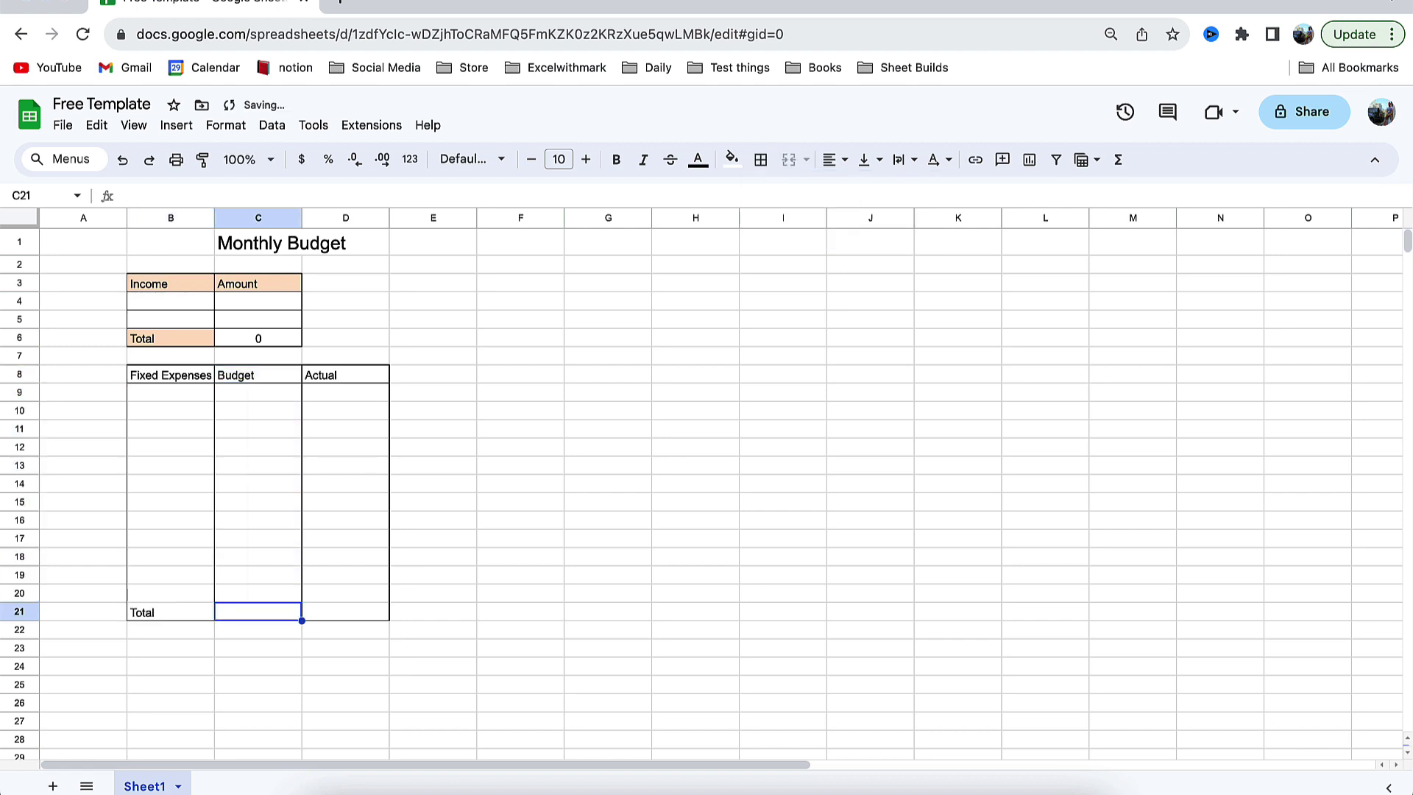
text(=sum)
key(Tab)
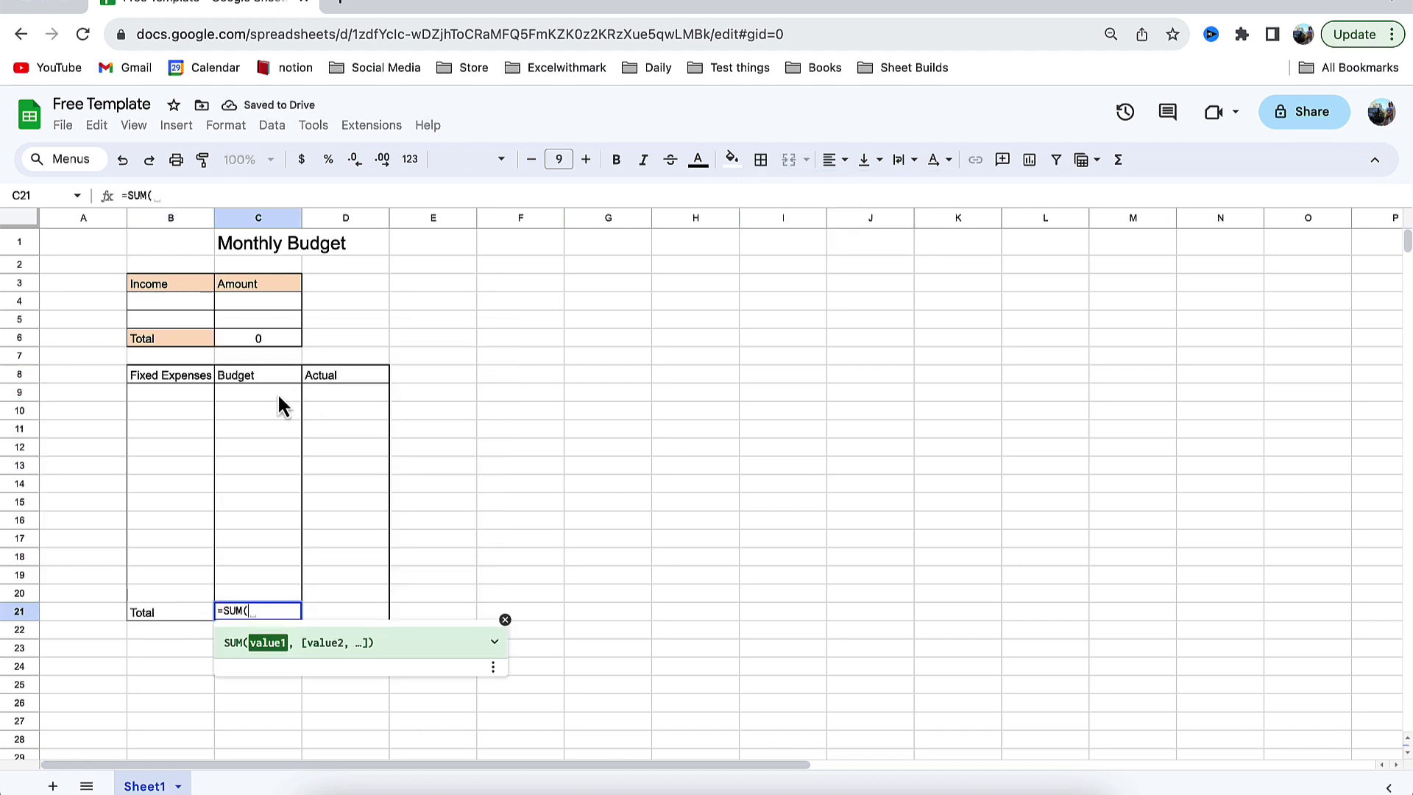
drag(278, 398, 281, 589)
key(Return)
- Enter =SUM(D9:D20) in D21 for the Actual total
click(359, 596)
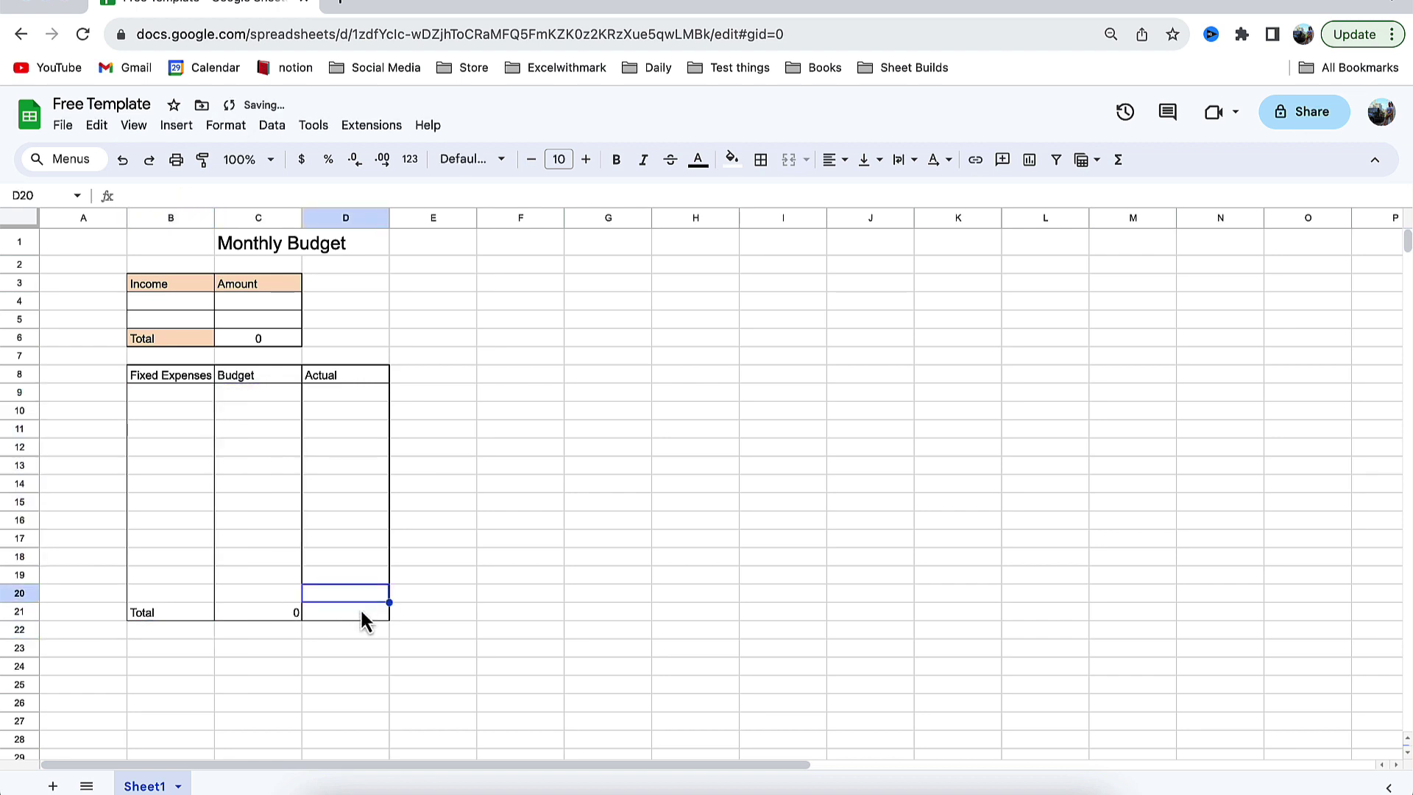
click(362, 614)
text(=sum)
key(Tab)
click(370, 396)
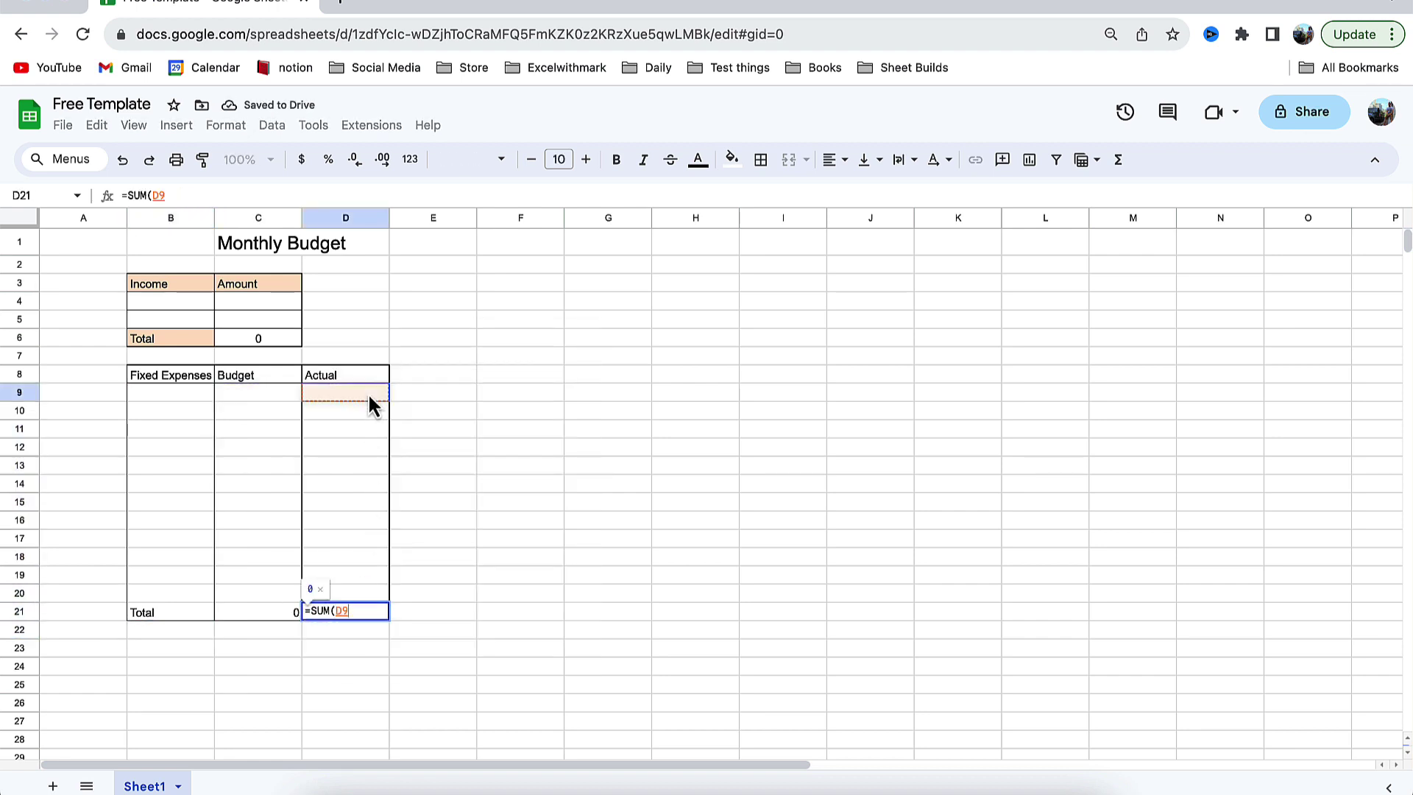
drag(369, 397, 369, 594)
key(Return)
- Fill the B21 Total label light orange and the B8:D8 header row blue
drag(173, 613, 331, 613)
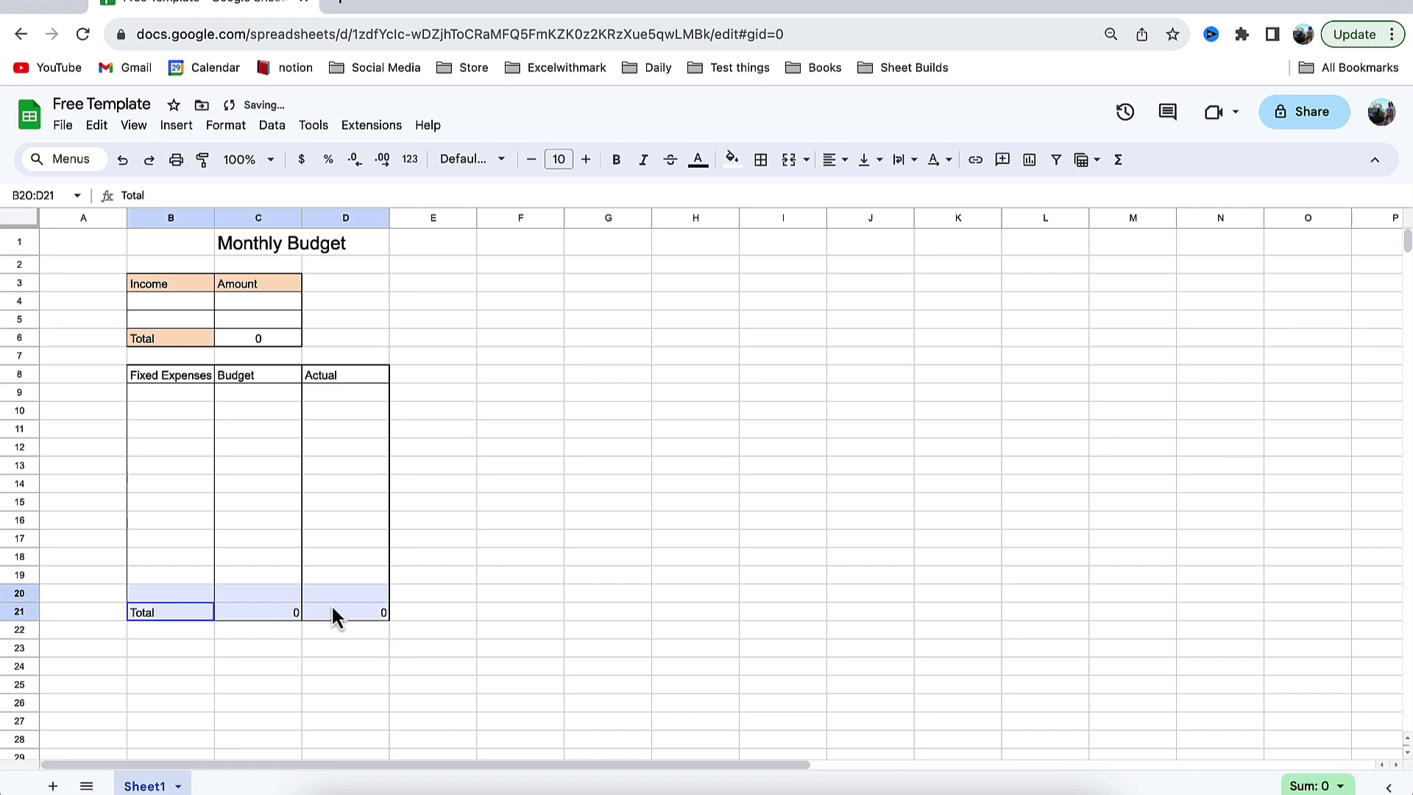
click(184, 615)
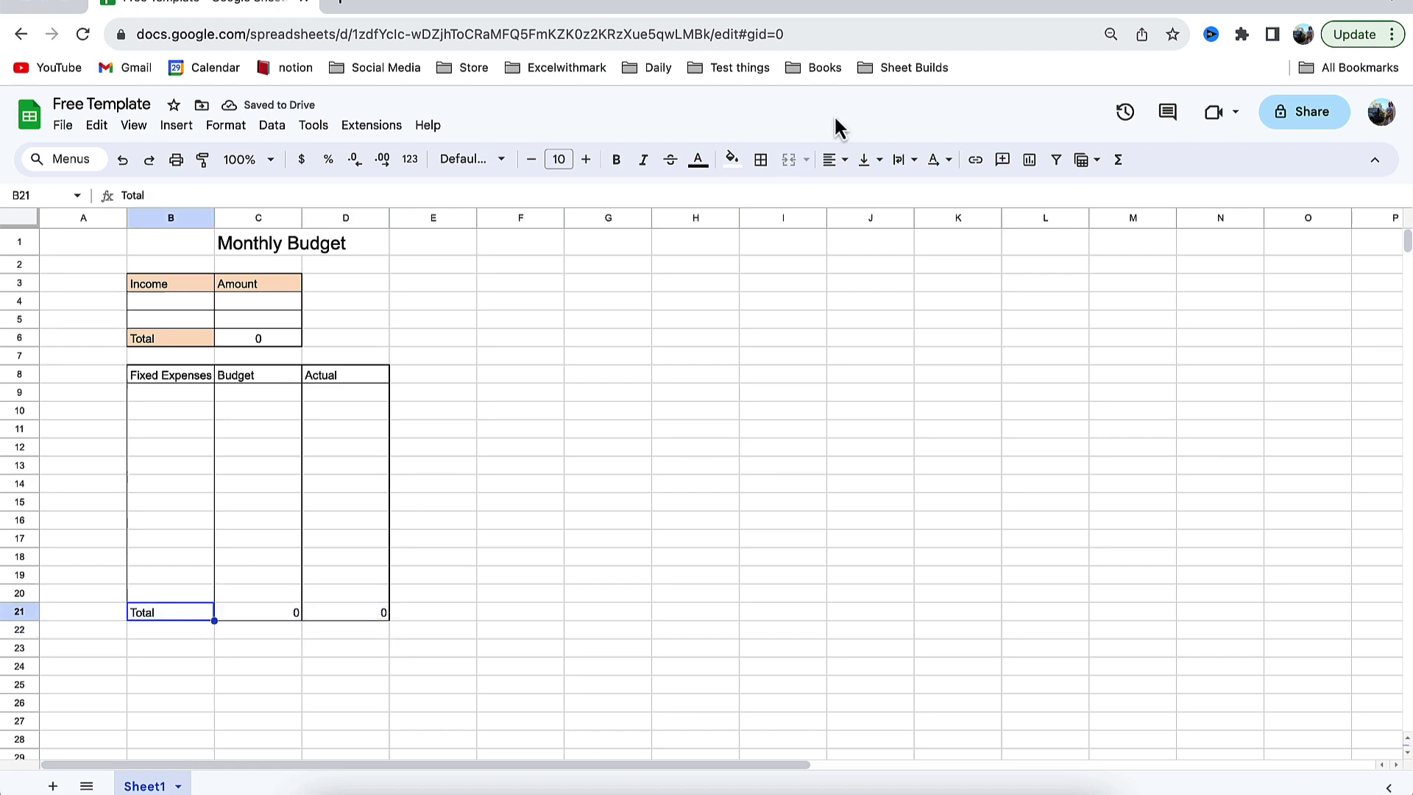
click(730, 160)
click(783, 281)
click(201, 377)
drag(200, 375, 333, 373)
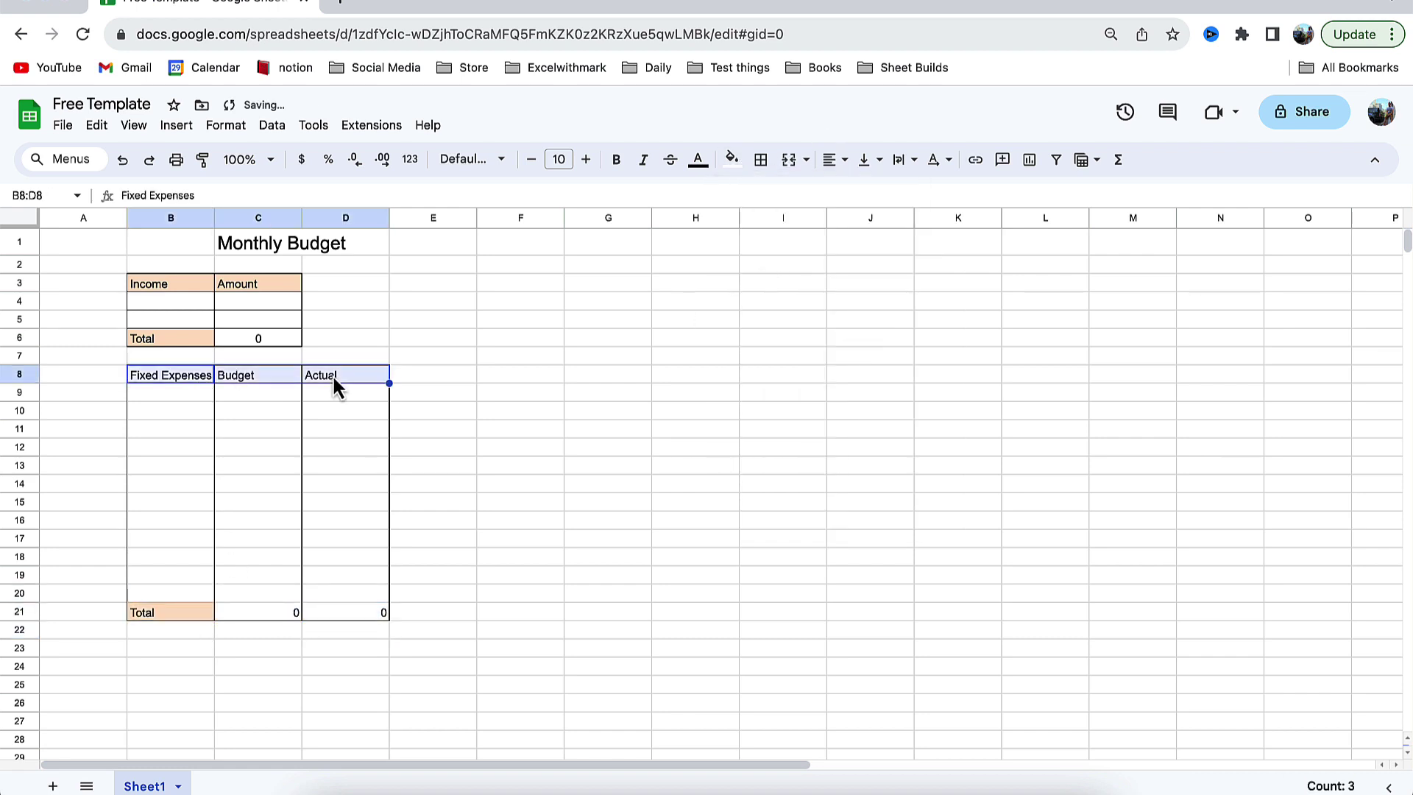
click(731, 160)
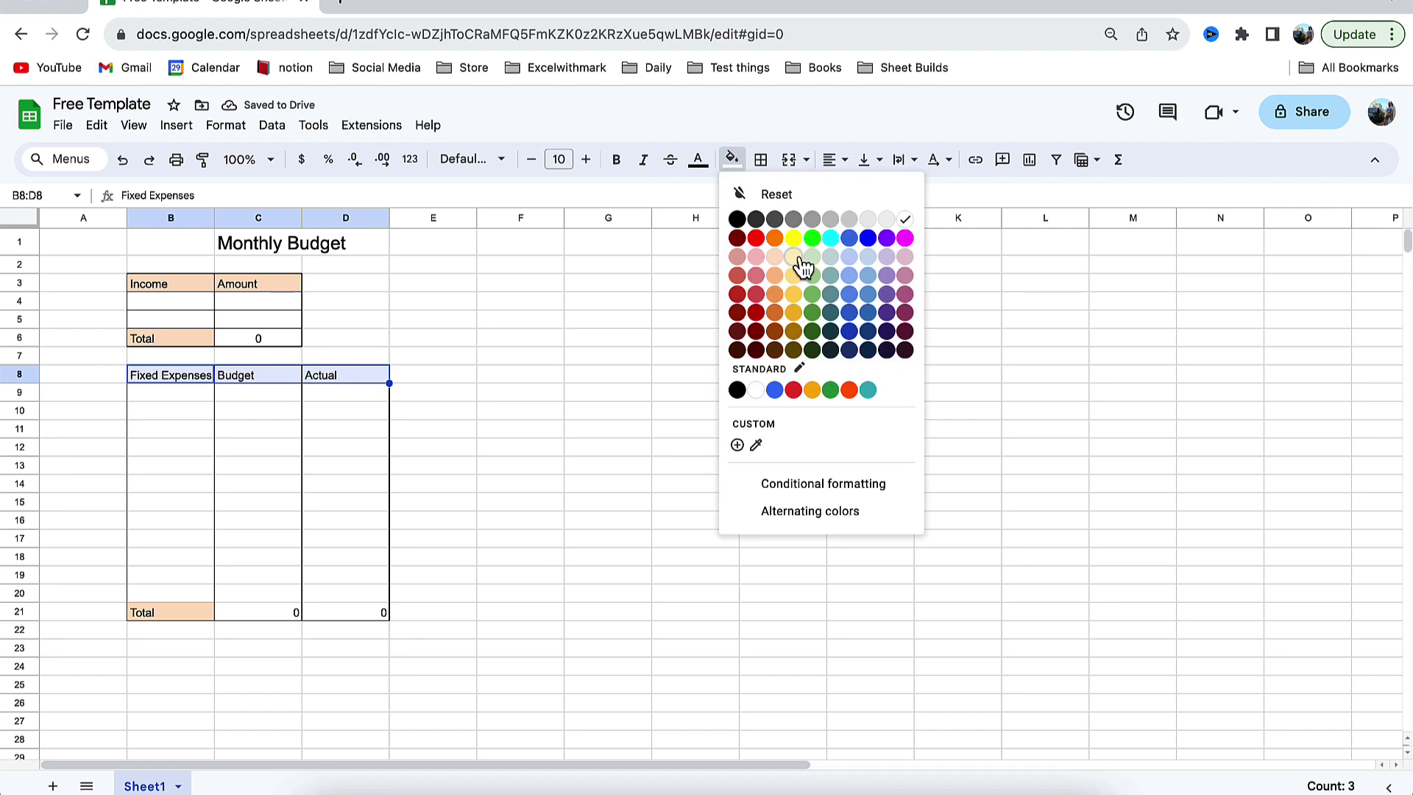
click(775, 390)
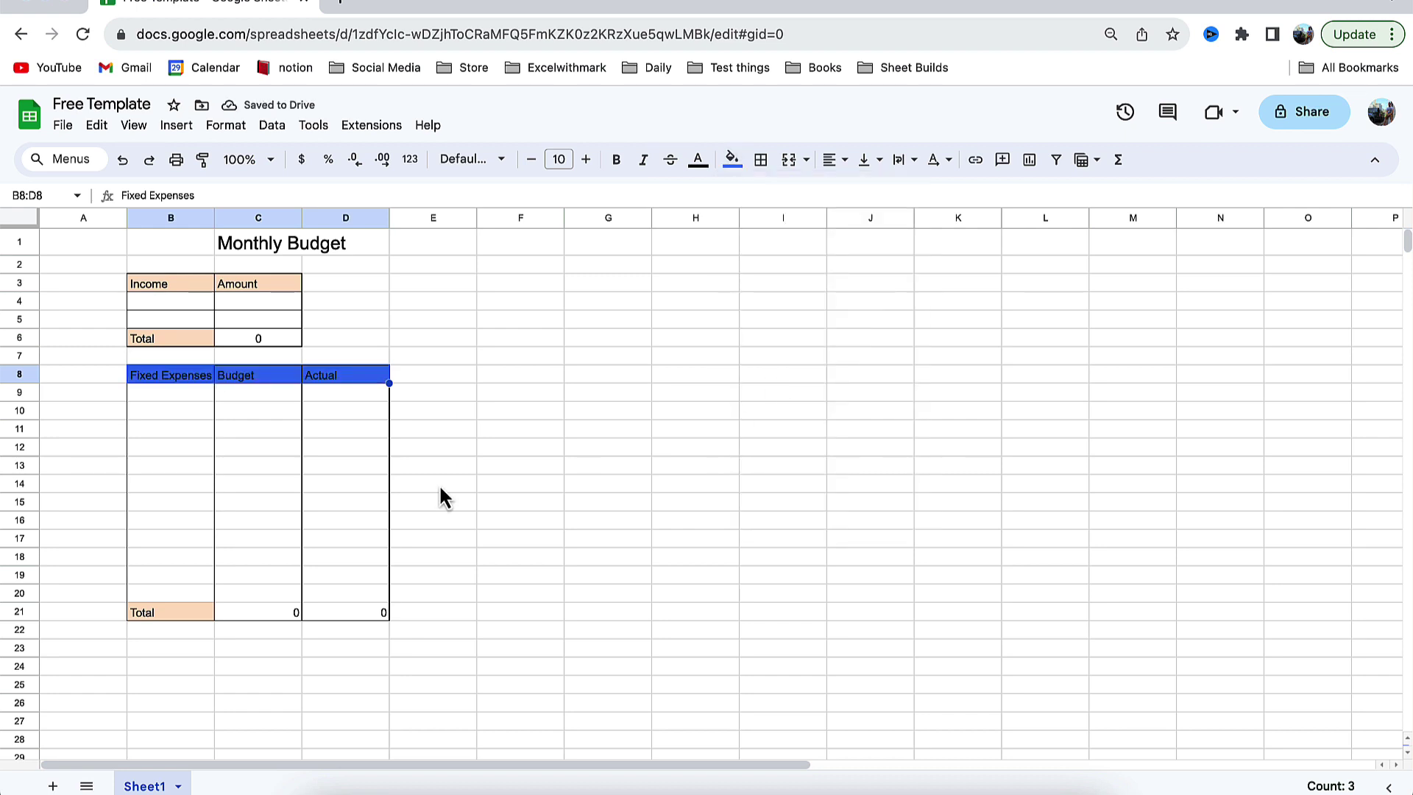
- Open Coolors from the bookmarks in a new tab and generate several palettes
click(340, 4)
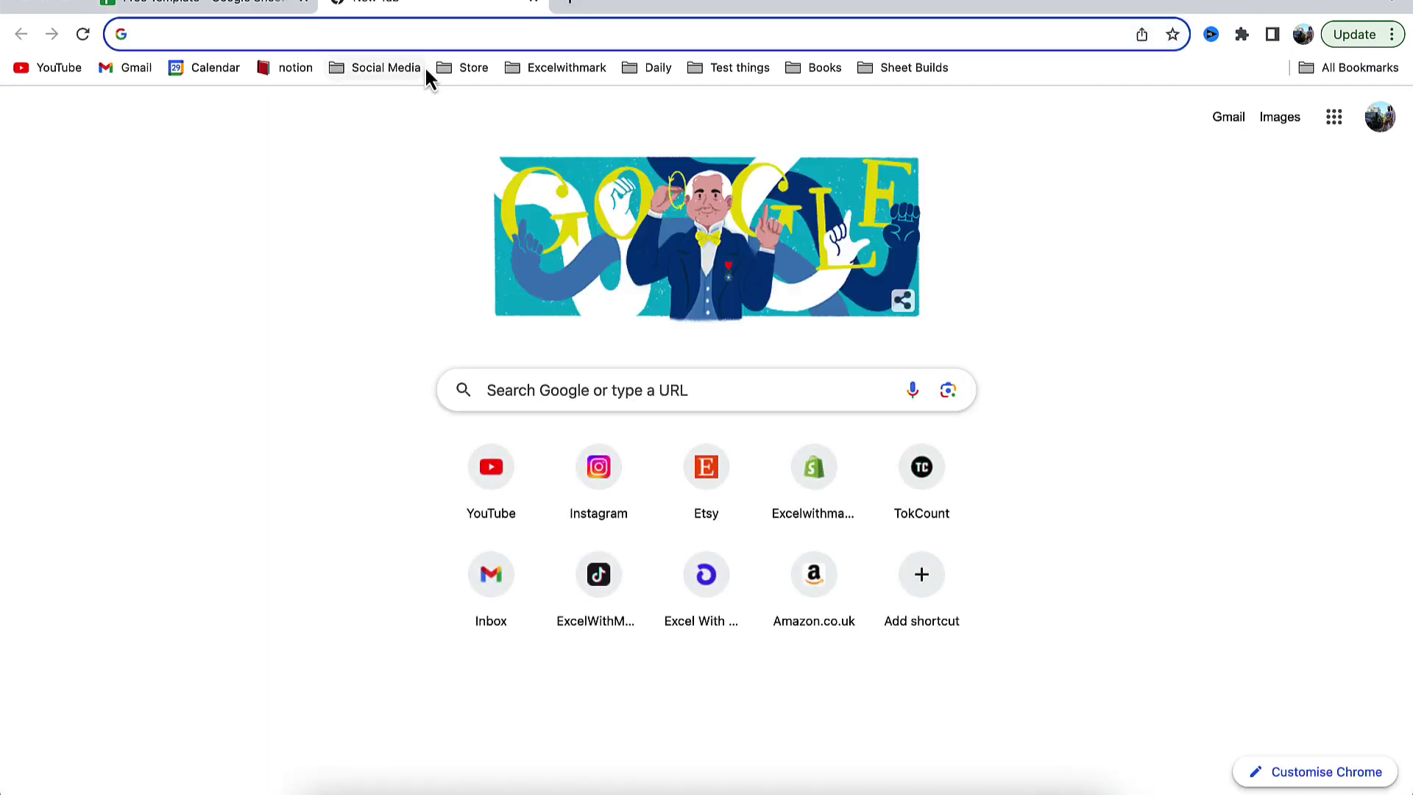
click(539, 66)
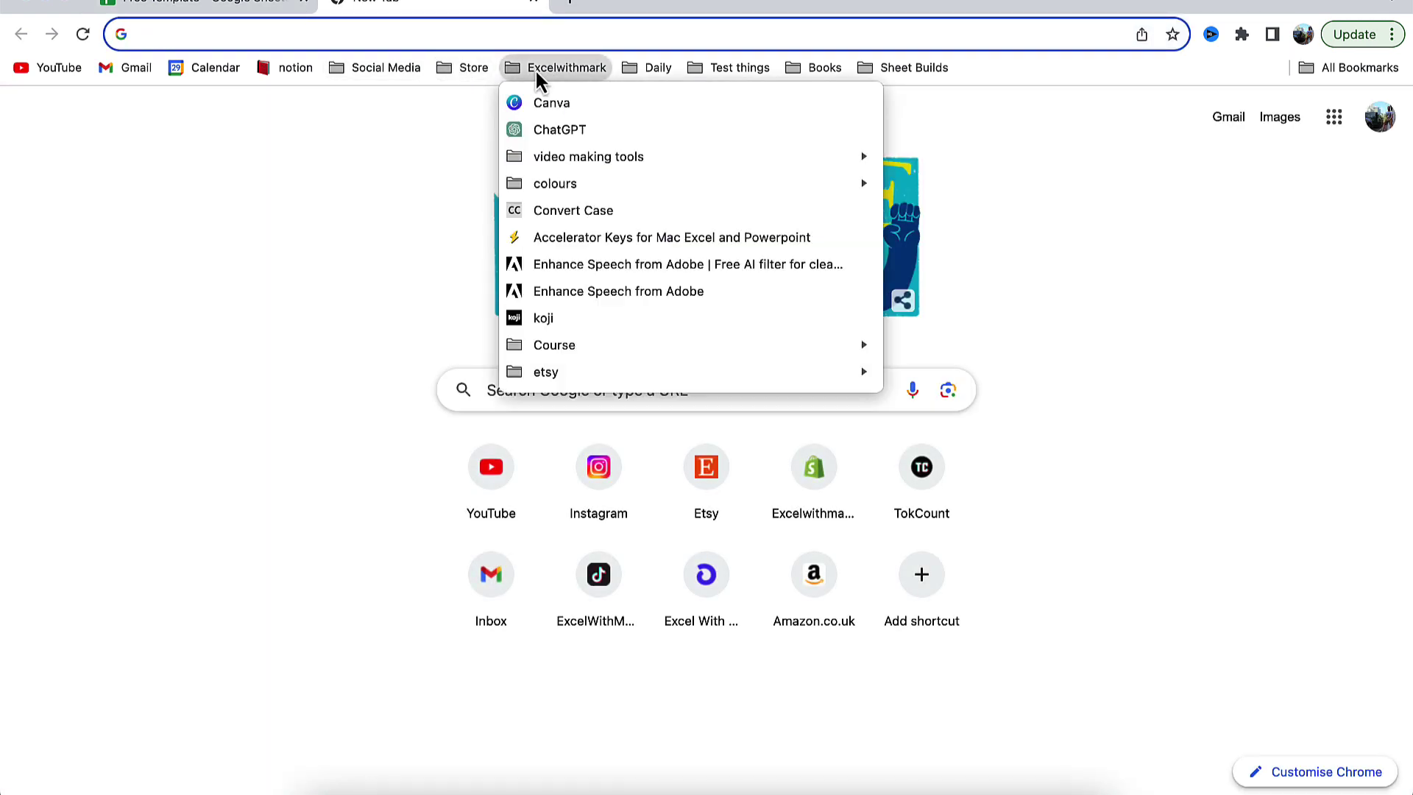
mouse_move(555, 183)
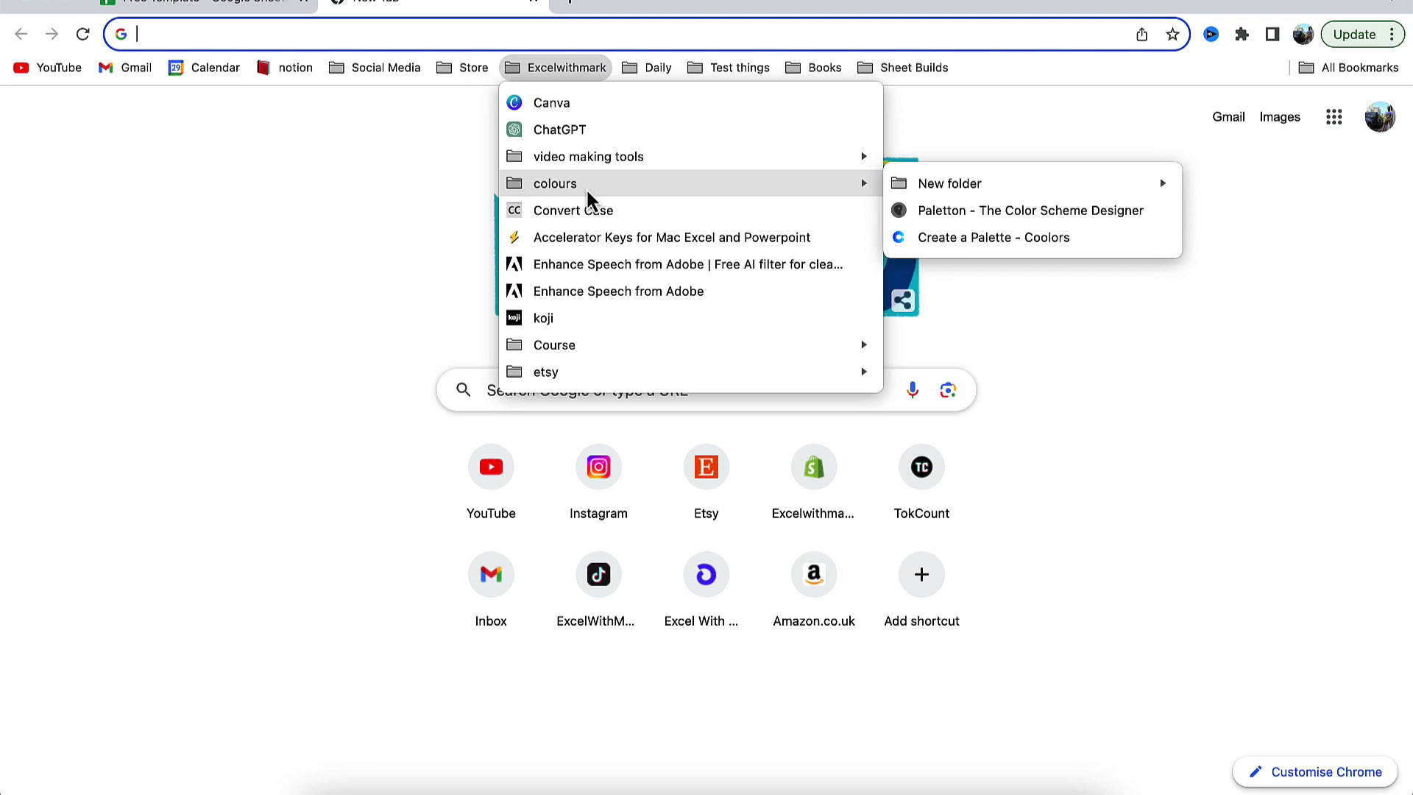
click(997, 237)
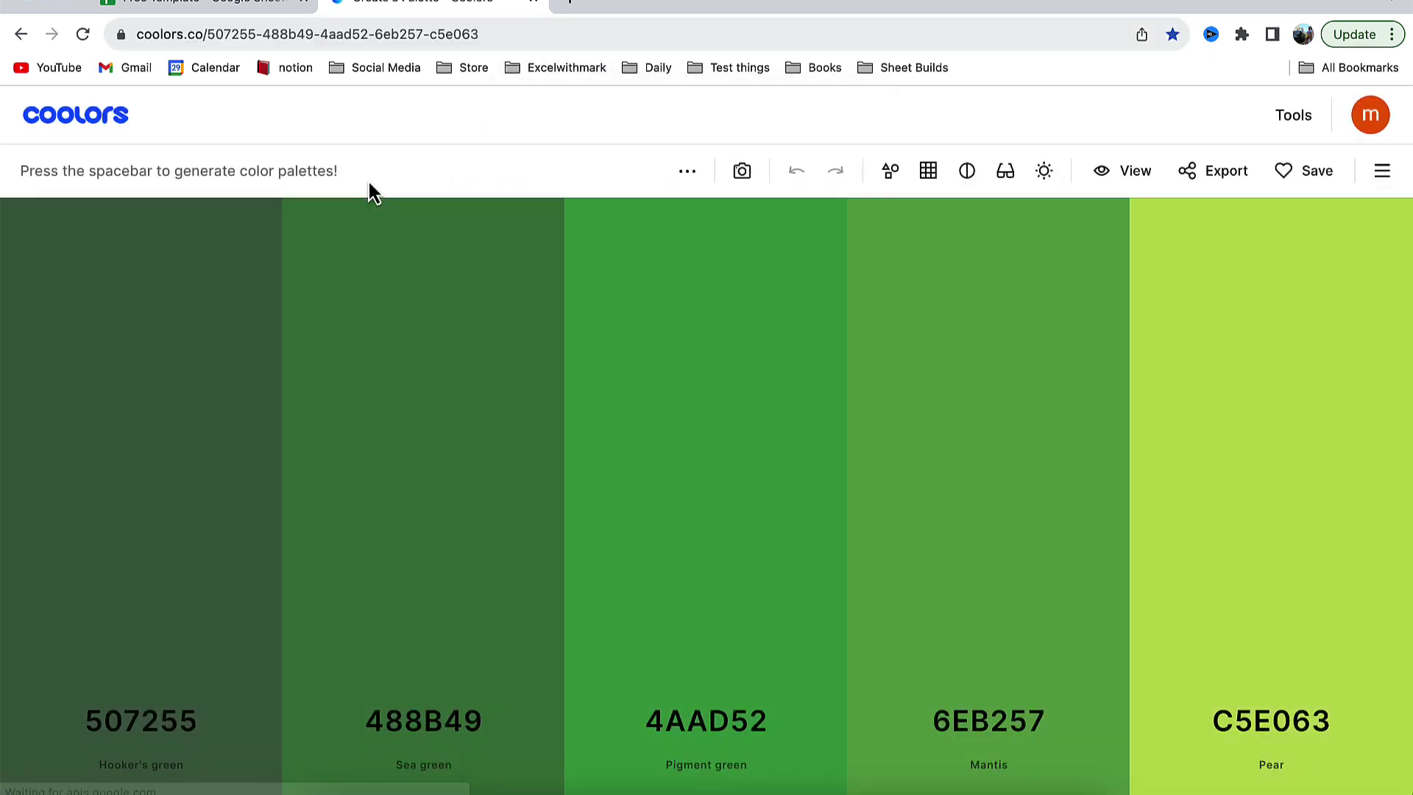
key(space)
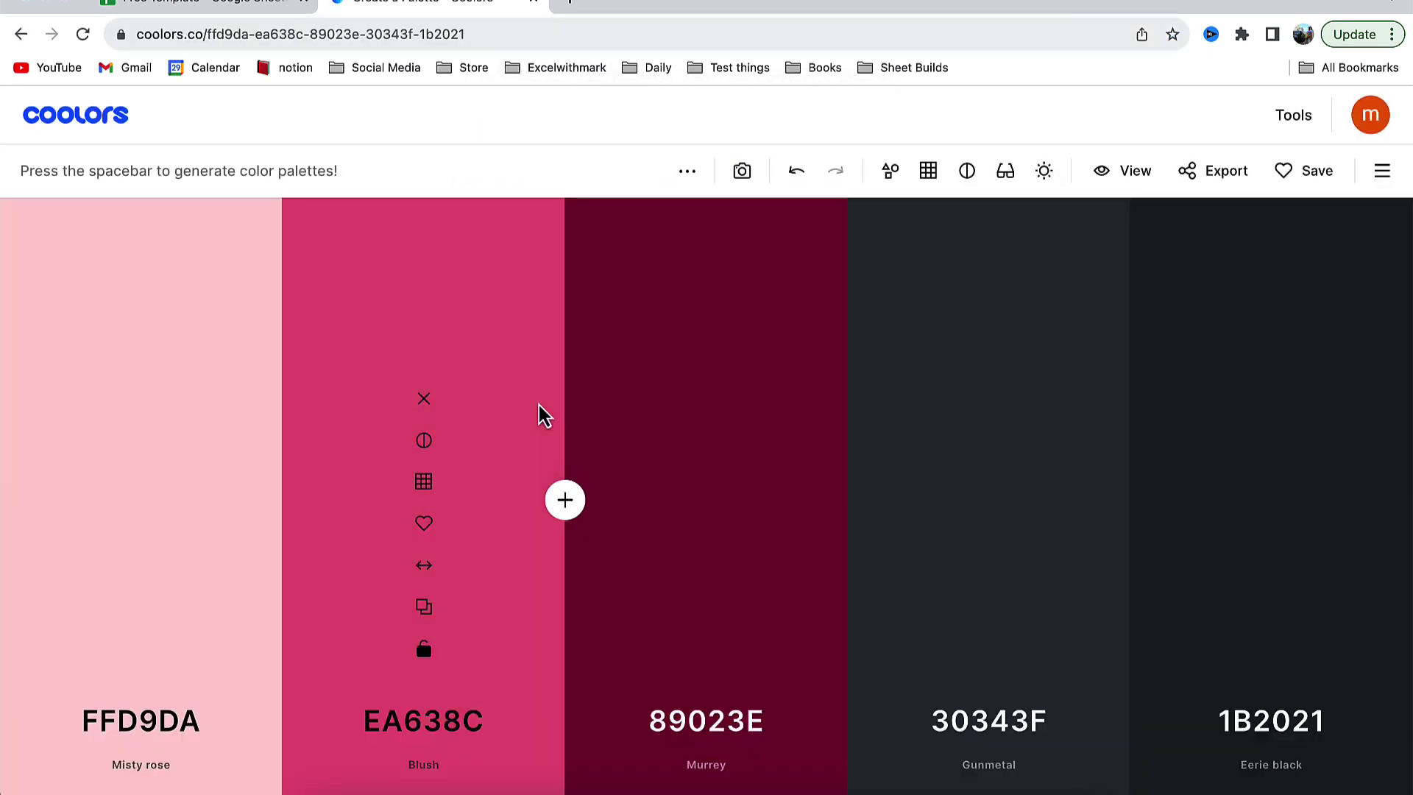
key(space)
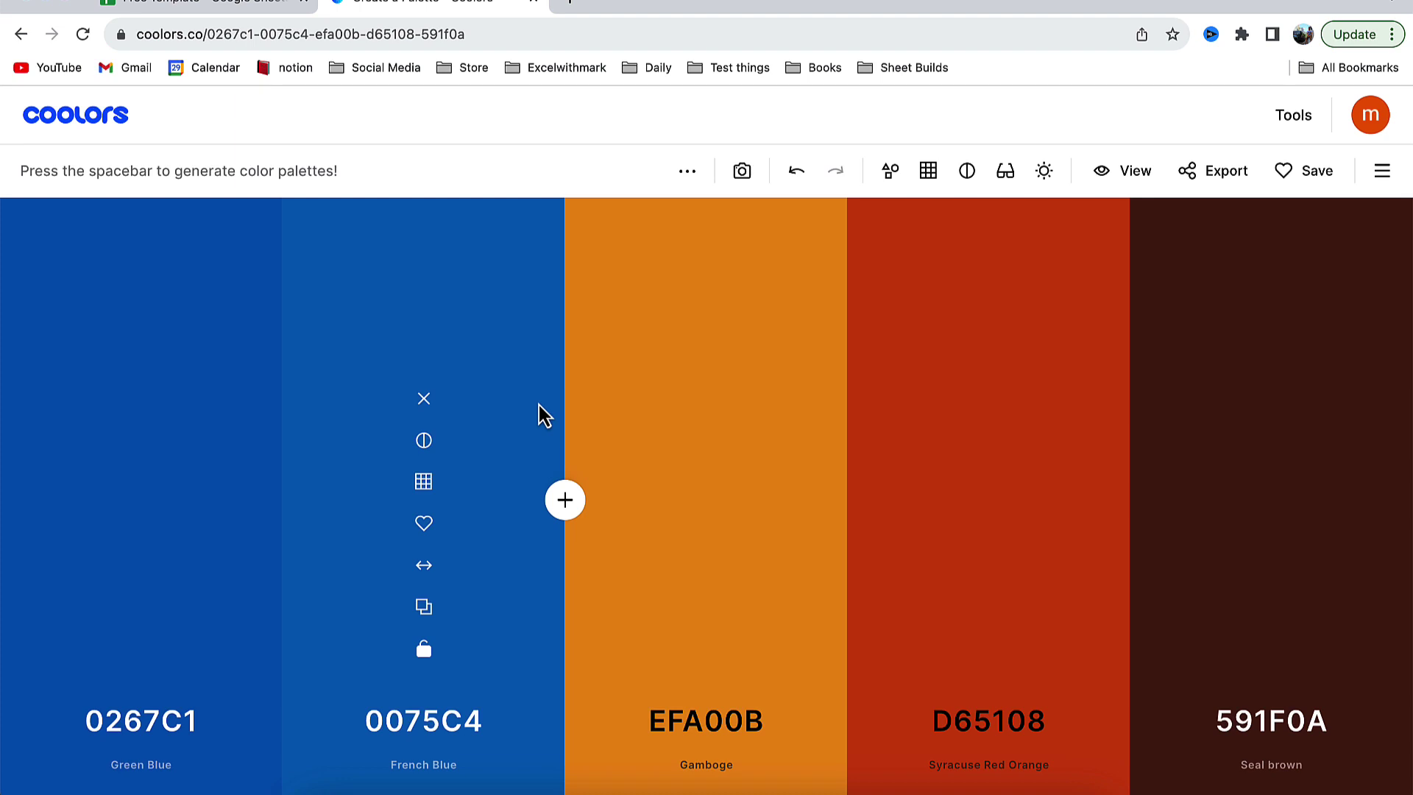
key(space)
key(space)
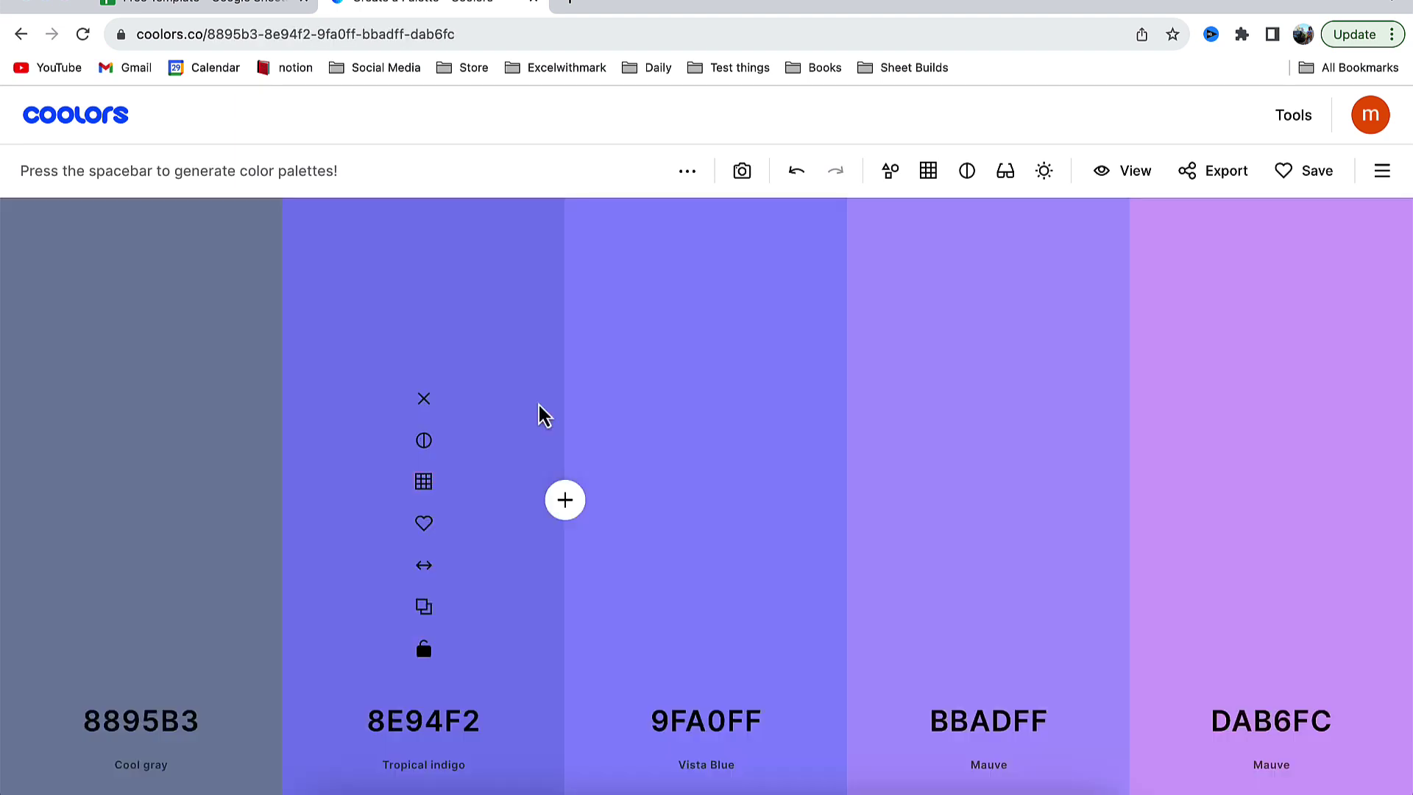
key(space)
- Return to the purple palette, copy Tropical indigo 8E94F2, and go back to the spreadsheet
click(810, 179)
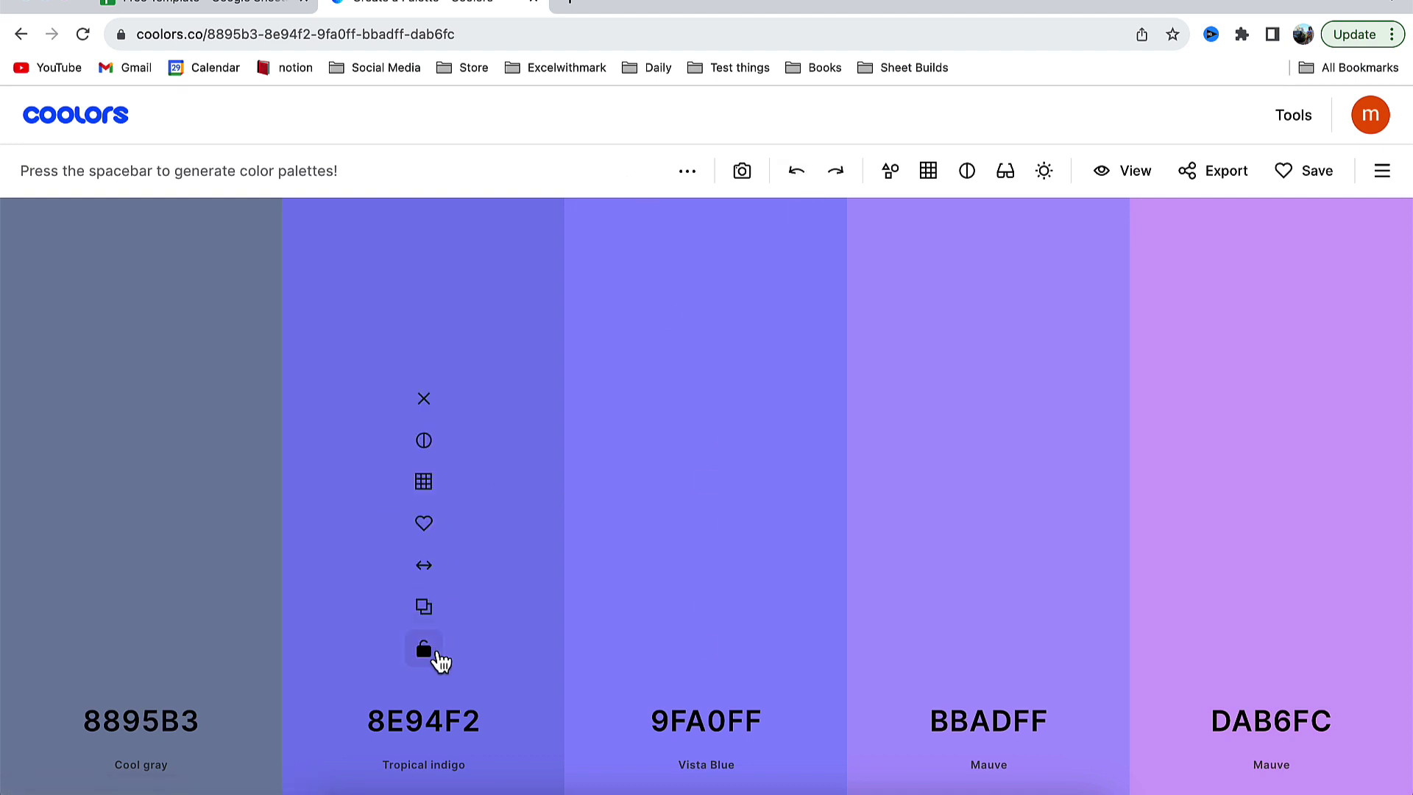
click(421, 719)
click(526, 666)
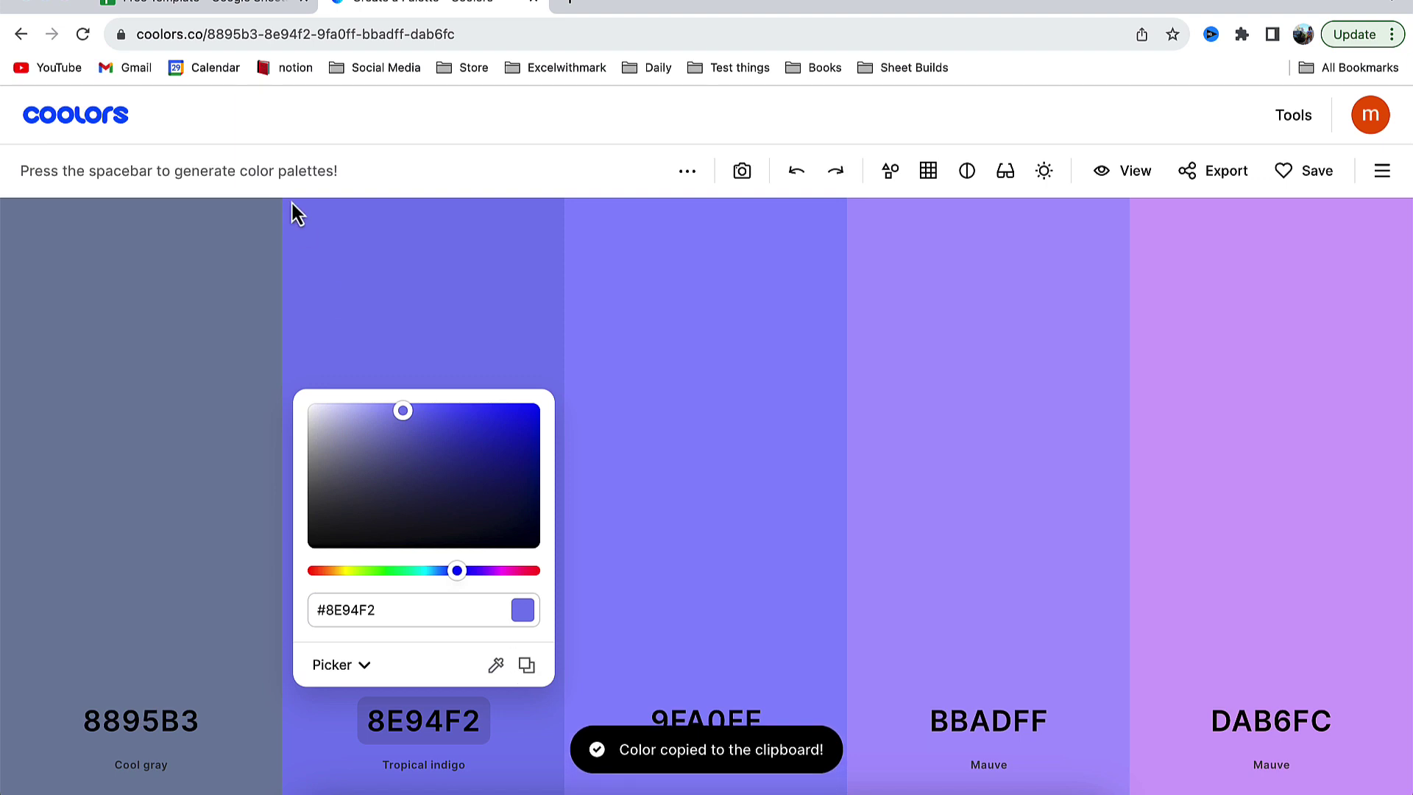
click(193, 9)
- Fill the Fixed Expenses header row with custom colour 8E94F2
drag(196, 378, 321, 370)
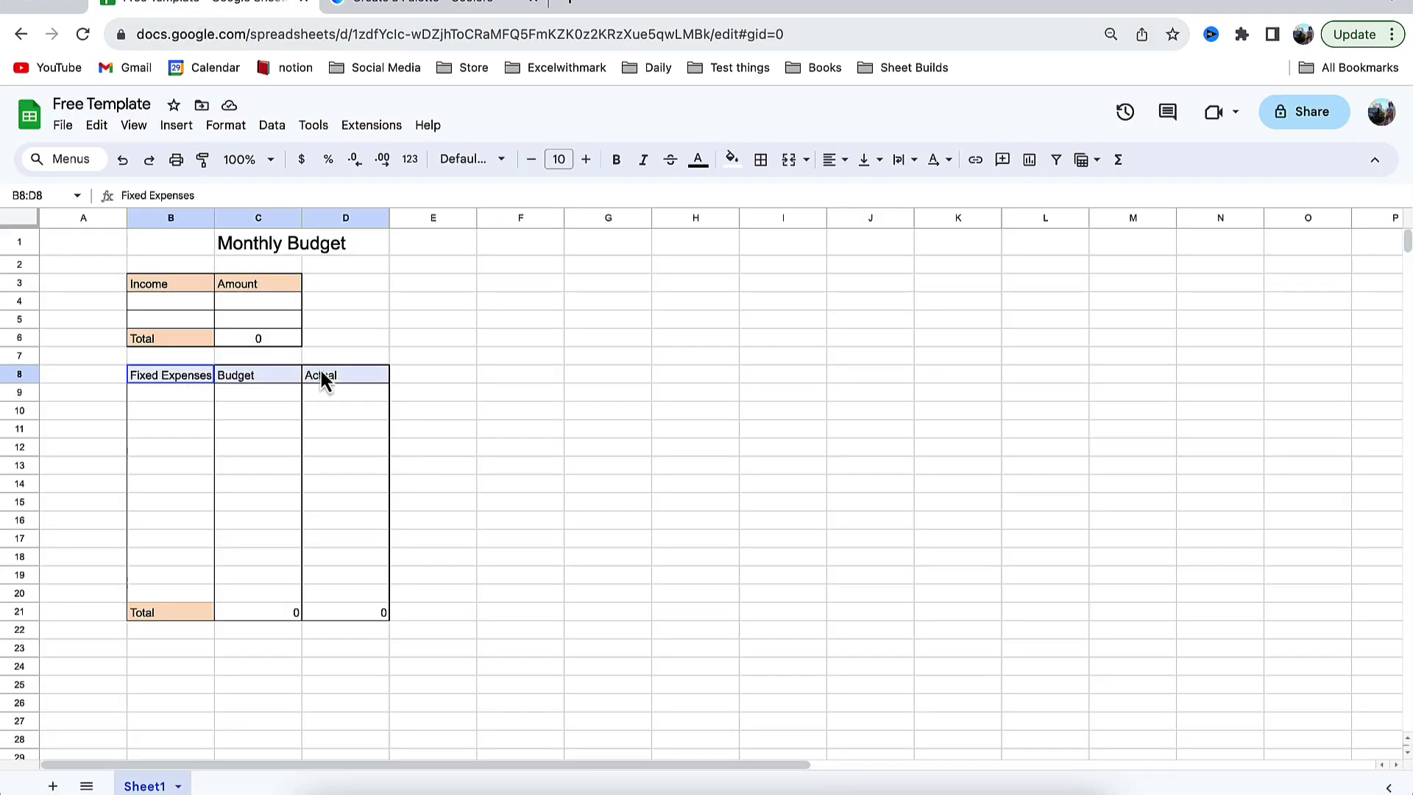
click(732, 159)
click(738, 446)
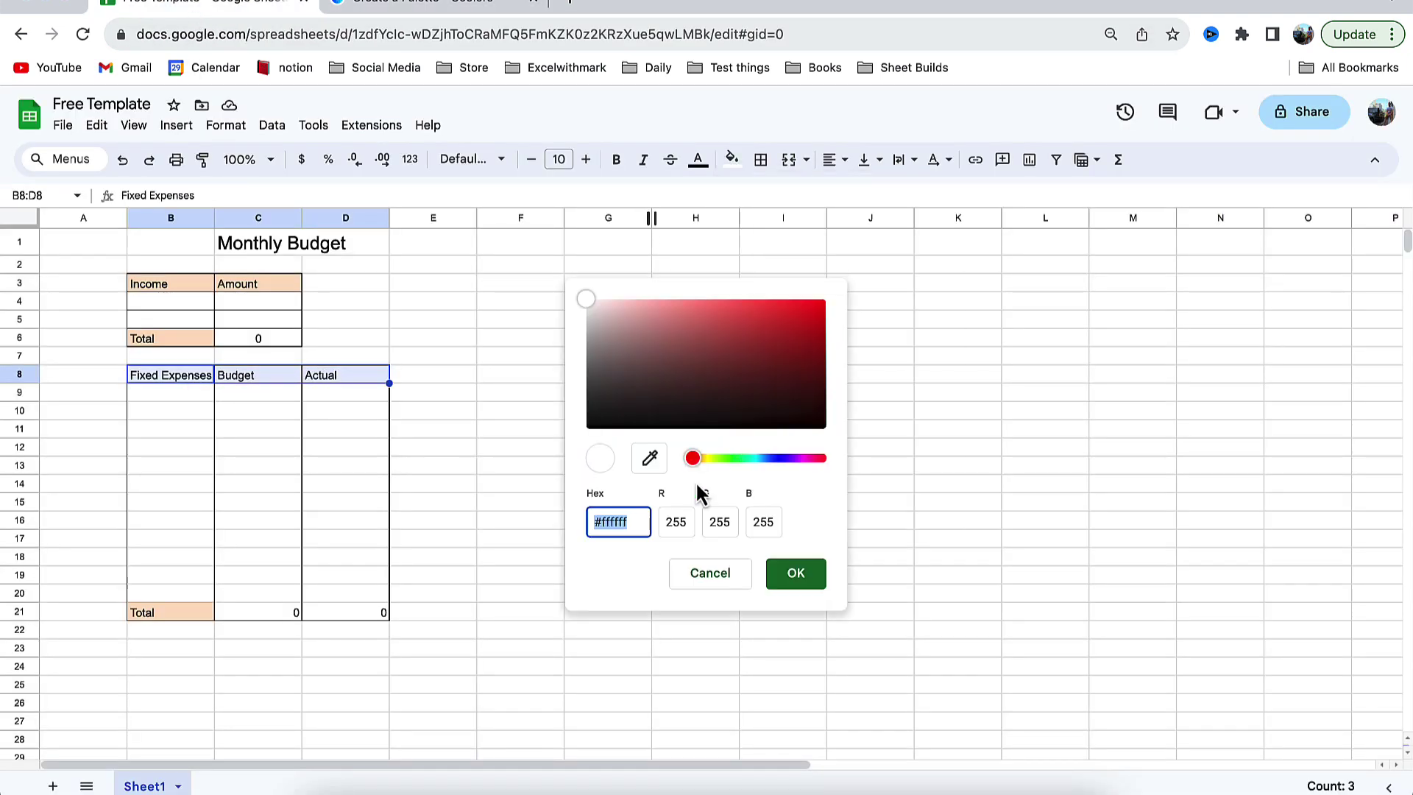
key(ctrl+v)
click(795, 574)
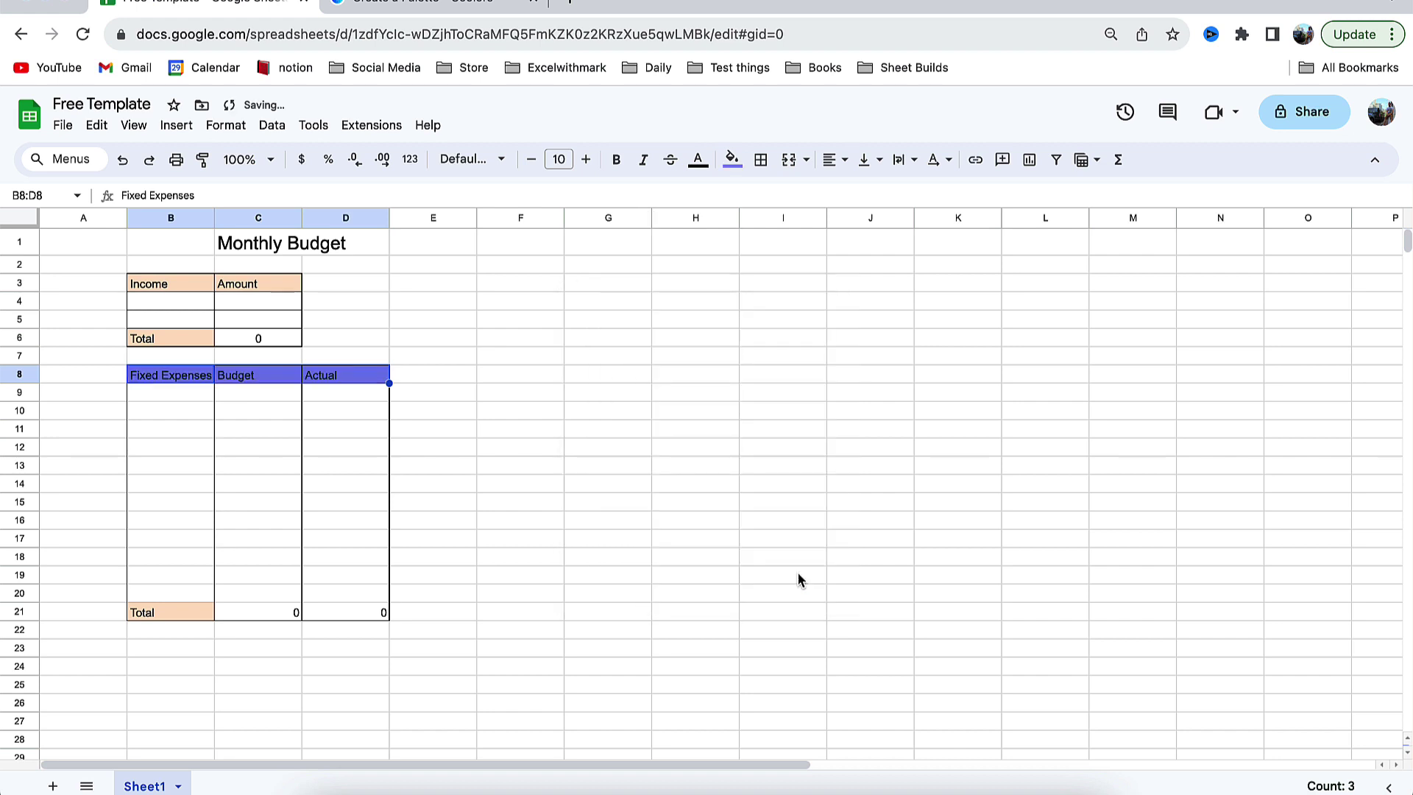
- Fill the Total label with 8E94F2 and the two total values light grey
click(190, 615)
click(731, 159)
click(735, 446)
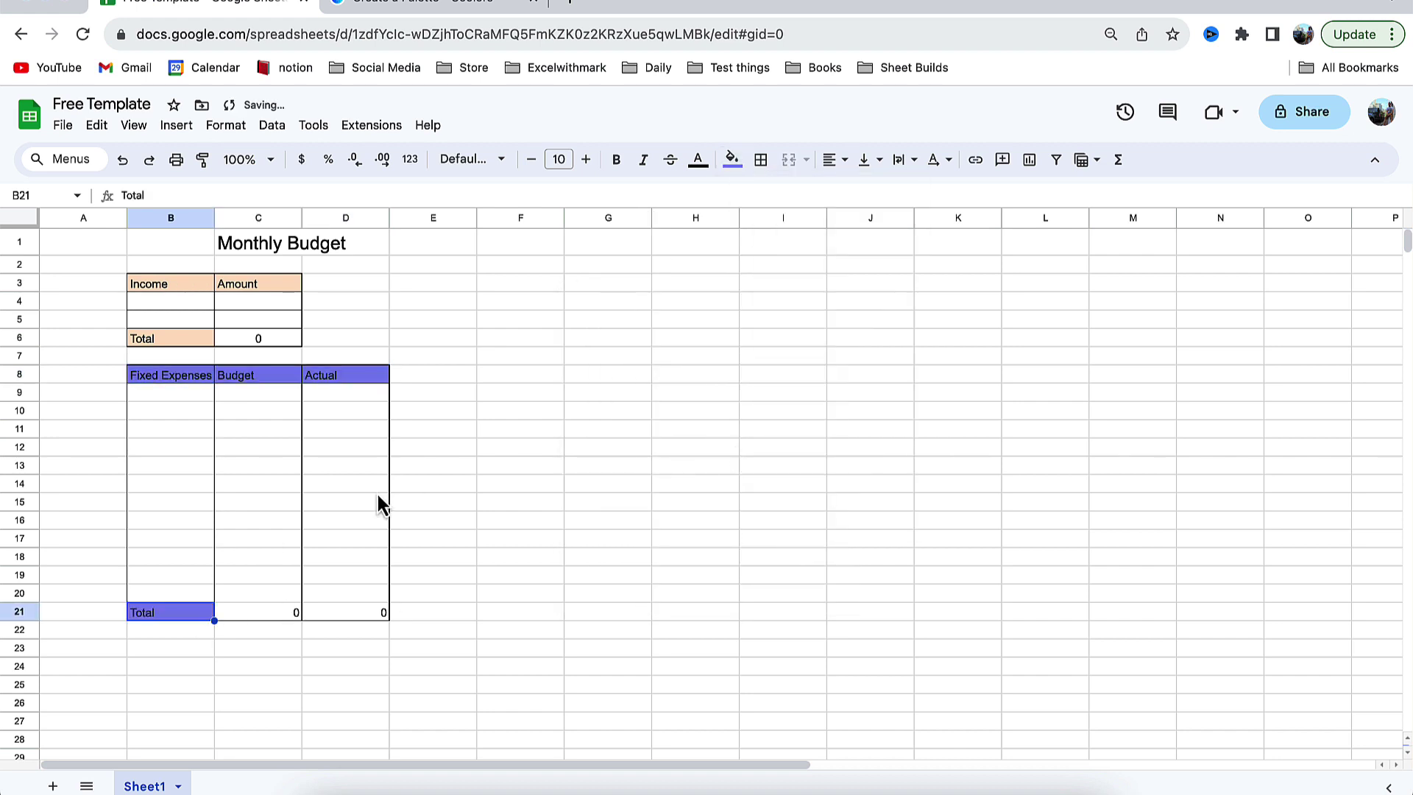
drag(287, 615, 351, 613)
click(732, 159)
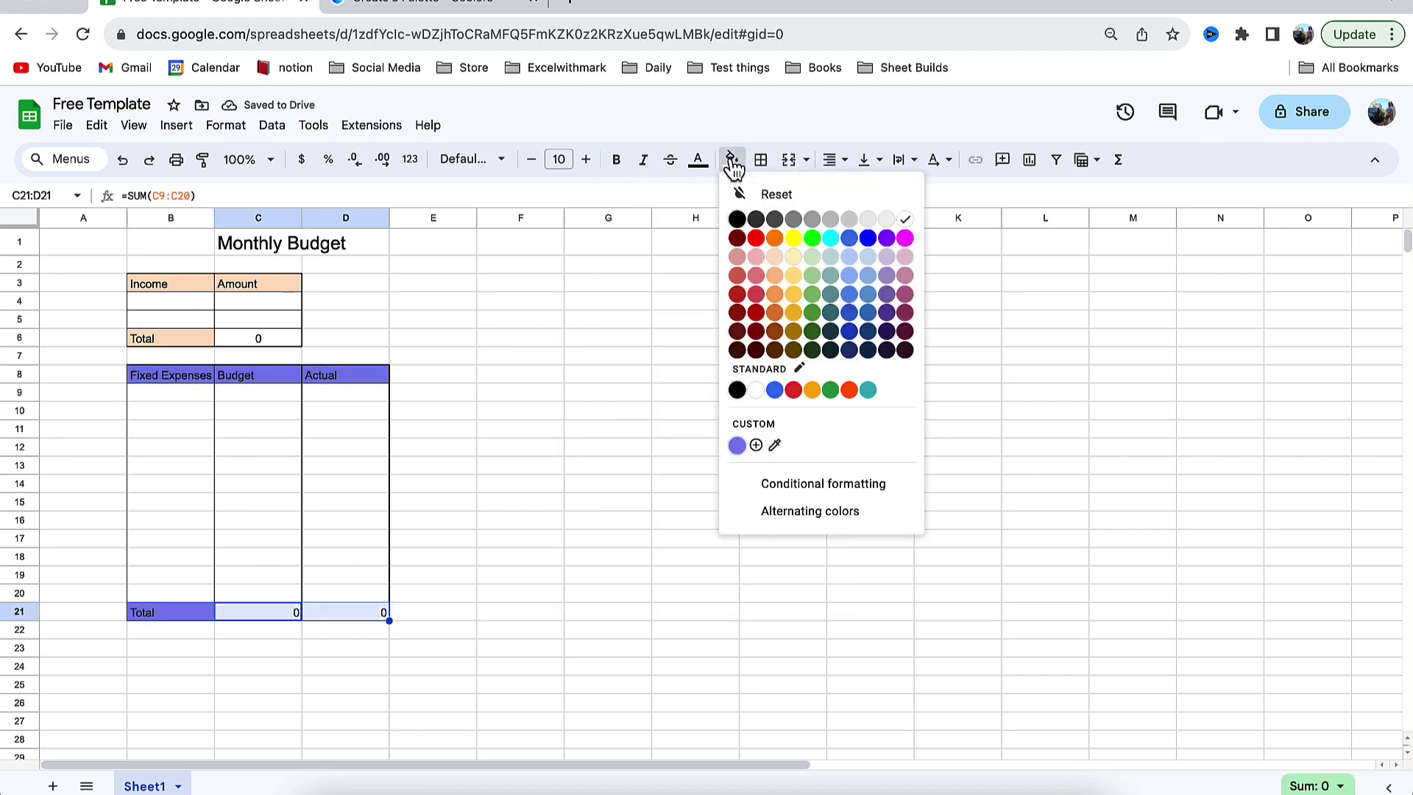
click(849, 221)
click(567, 478)
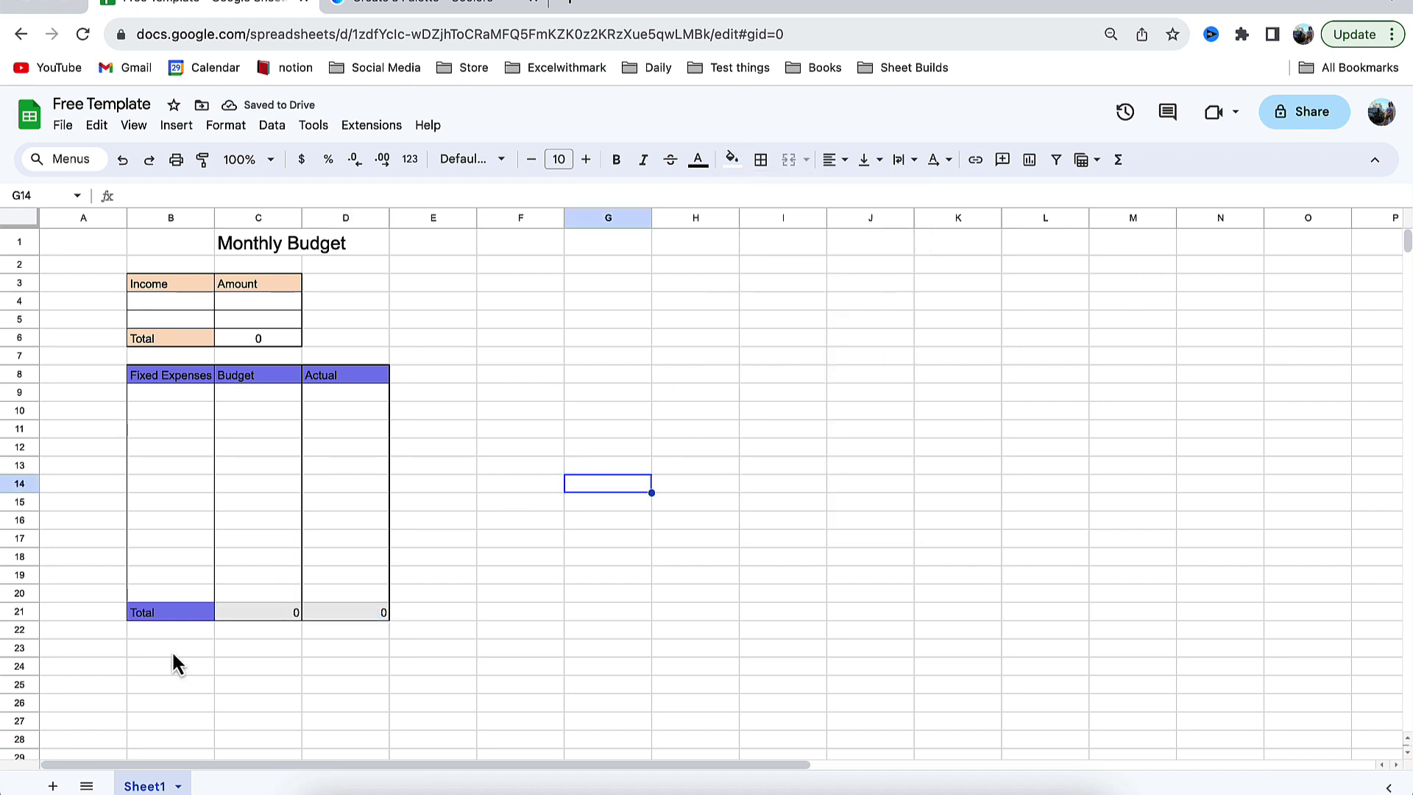
mouse_move(177, 649)
mouse_down()
mouse_move(176, 722)
mouse_move(337, 729)
mouse_up()
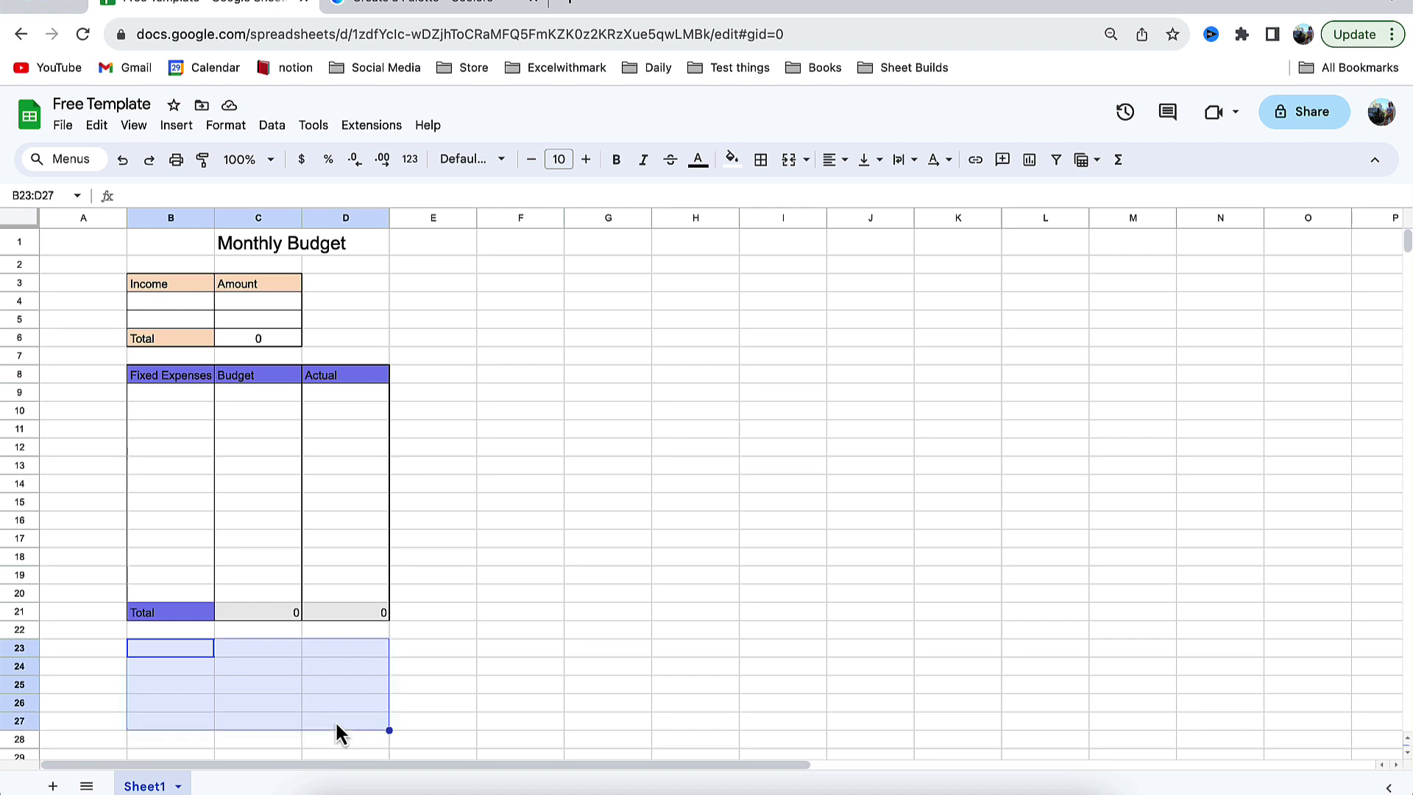
- Outline B23:D27 and enter Debt, Budget and Actual headers
click(760, 160)
click(893, 205)
click(170, 647)
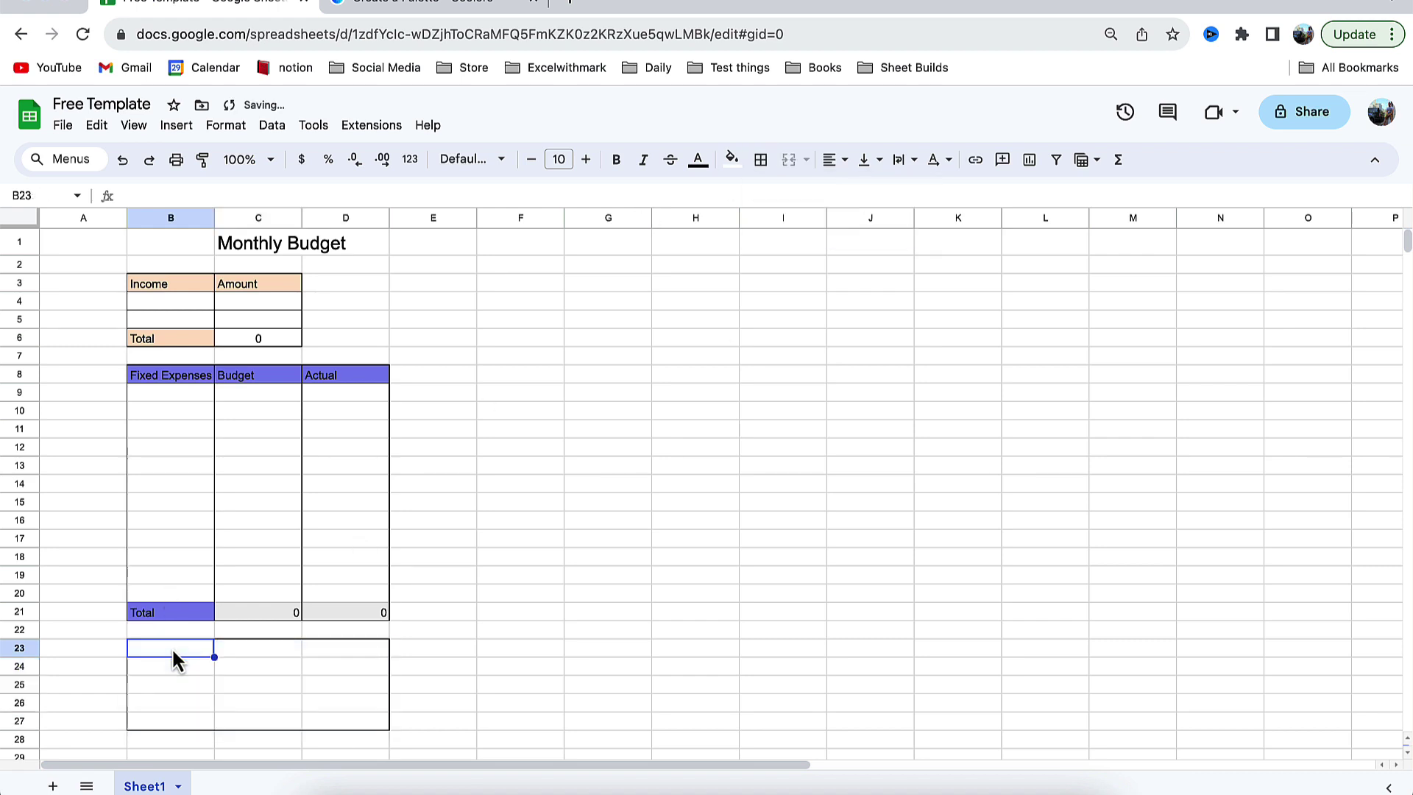
text(Debt)
key(Tab)
text(Budg)
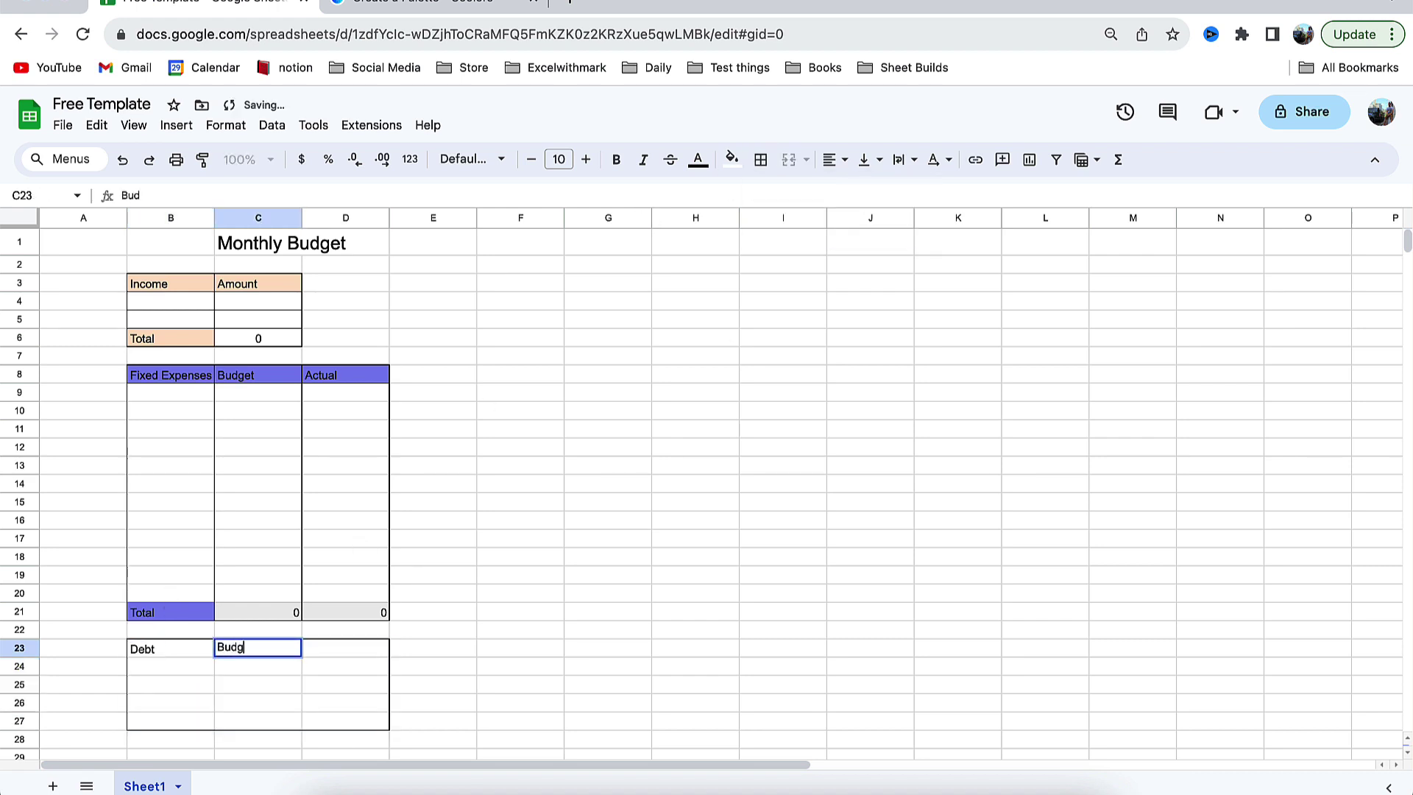
text(et)
key(Tab)
text(Actual)
key(Tab)
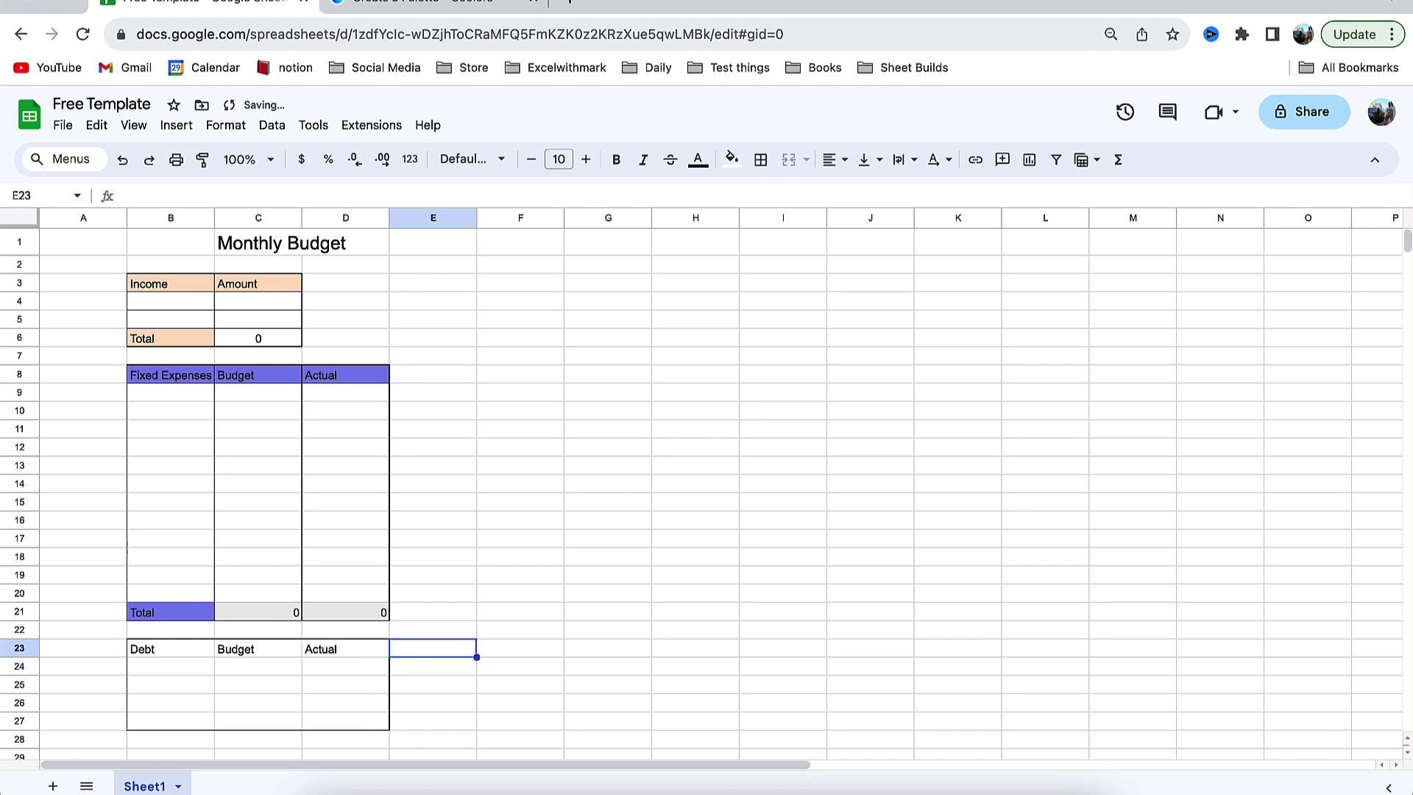
- Type Total in B27 and enter =SUM(C24:C26) in C27
click(187, 721)
text(Total)
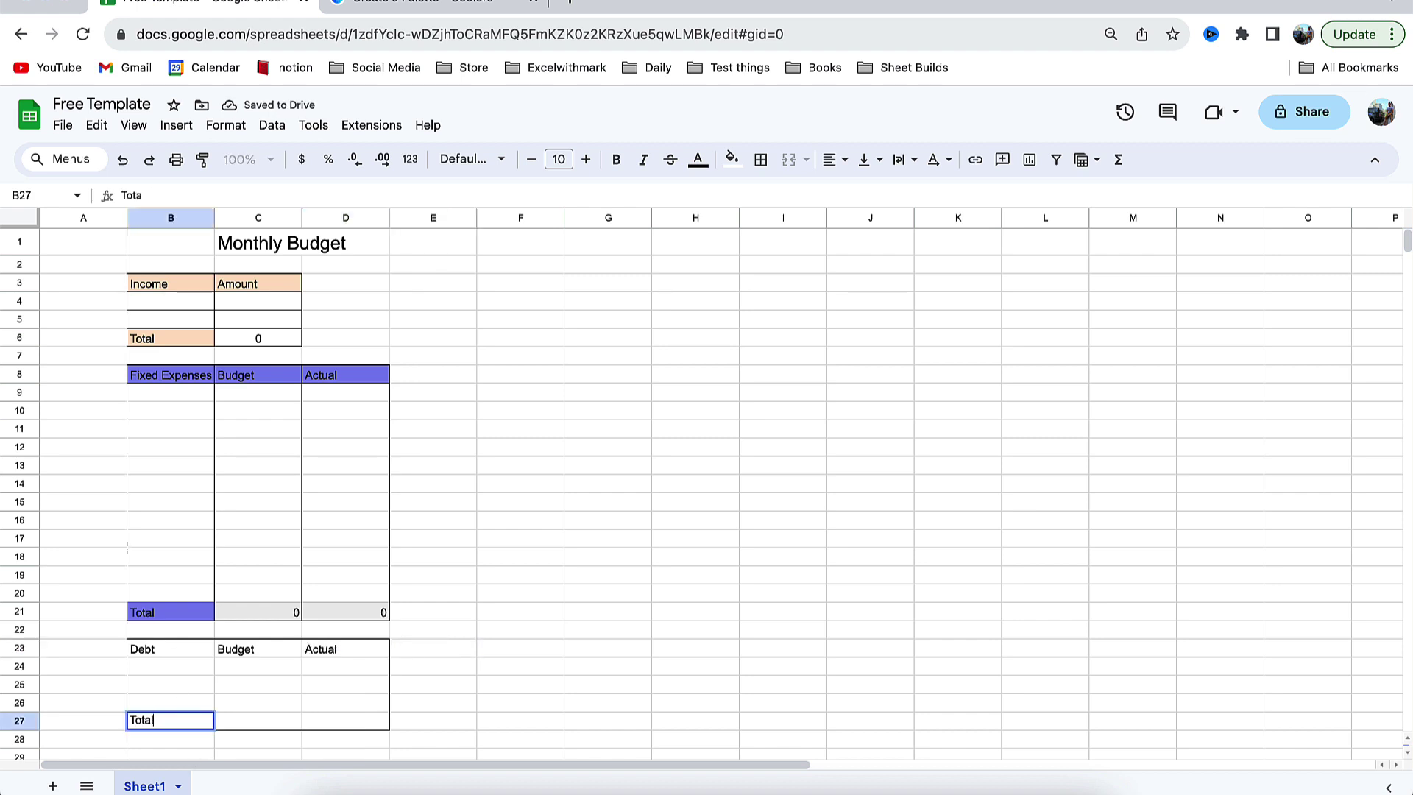
key(Tab)
text(=SUM()
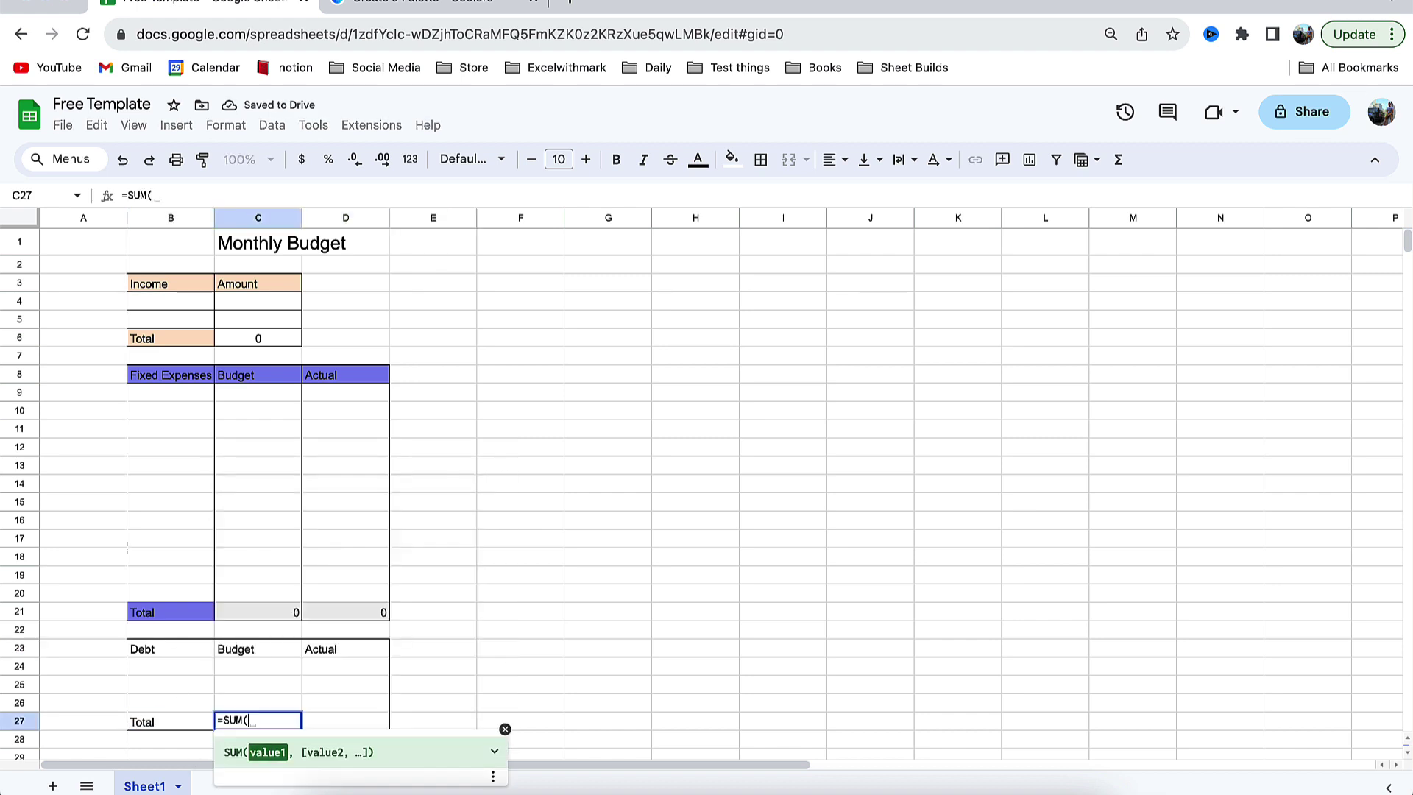
click(267, 668)
drag(267, 674, 274, 707)
key(Return)
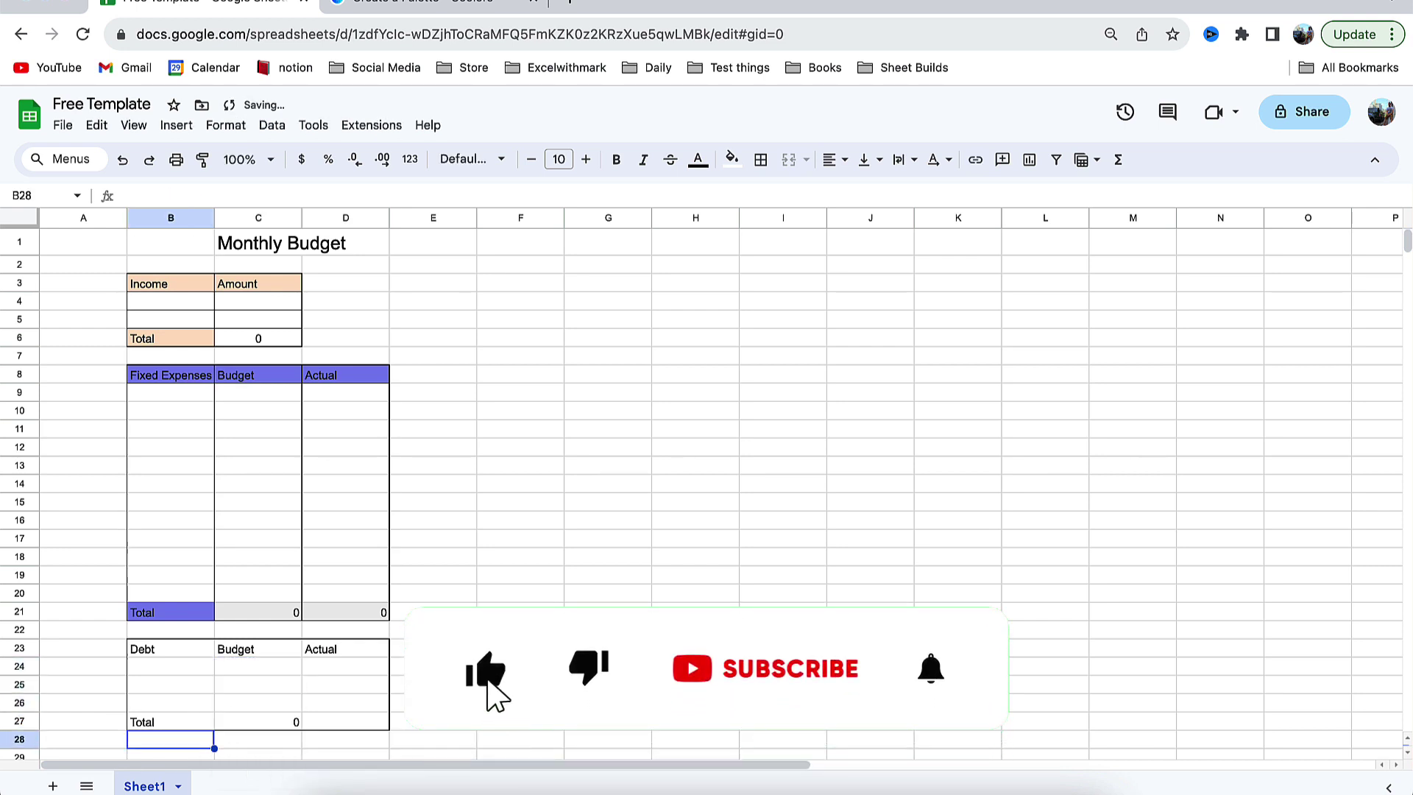
- Enter =SUM(D24:D26) in D27 for the Actual debt total
click(368, 725)
text(=sum)
key(Tab)
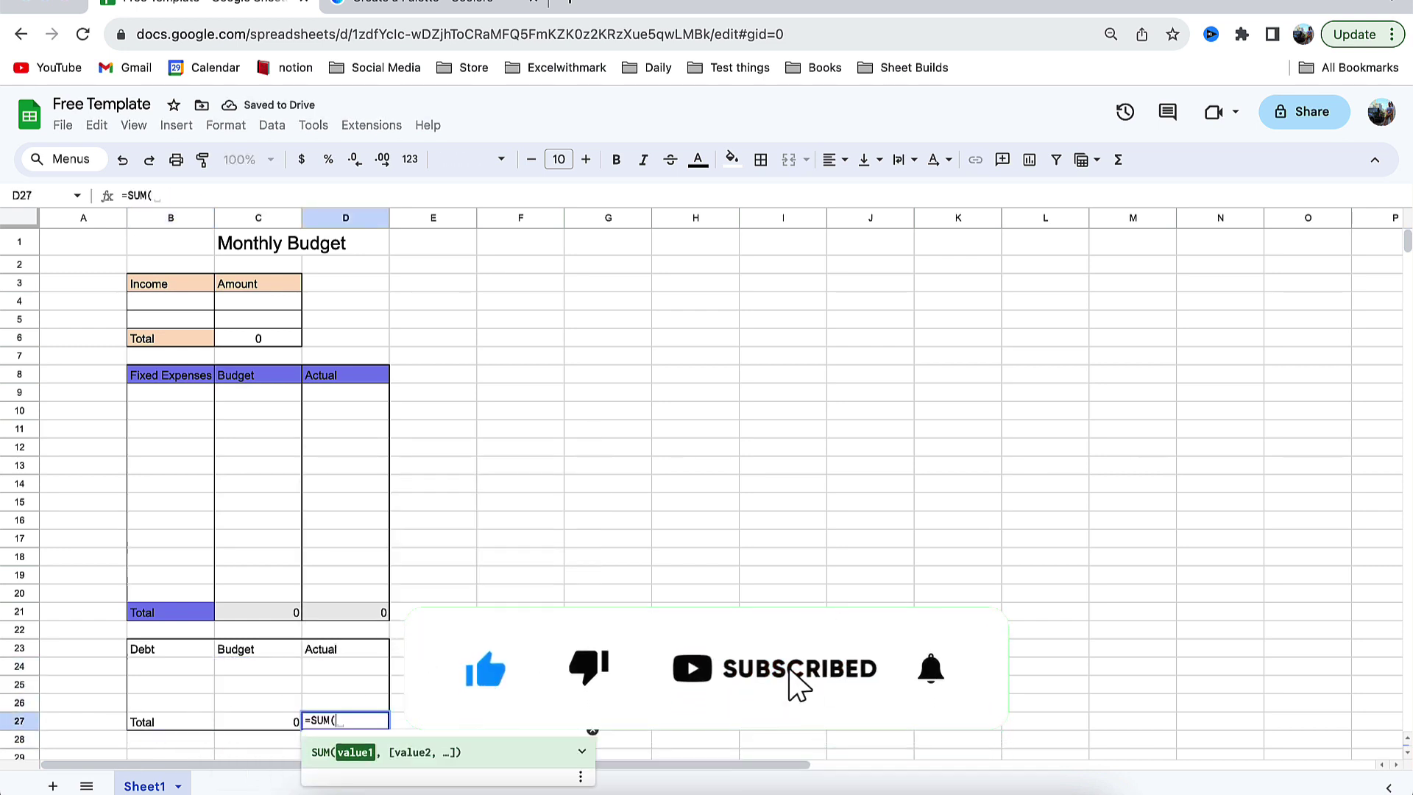
drag(372, 670, 376, 708)
key(Return)
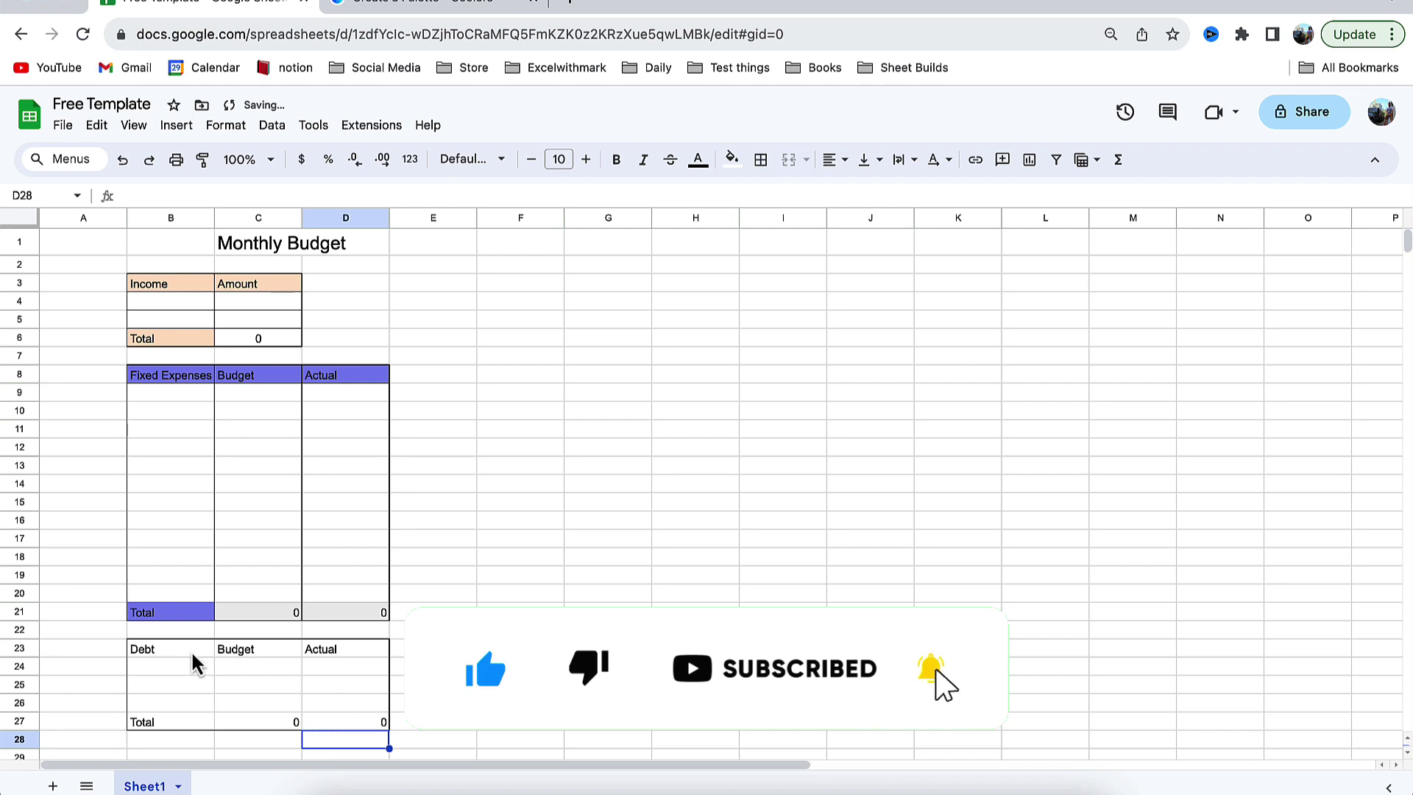
drag(188, 651, 342, 650)
- Generate a new Coolors palette and copy Tickle me pink's hex code FF82A9
click(441, 13)
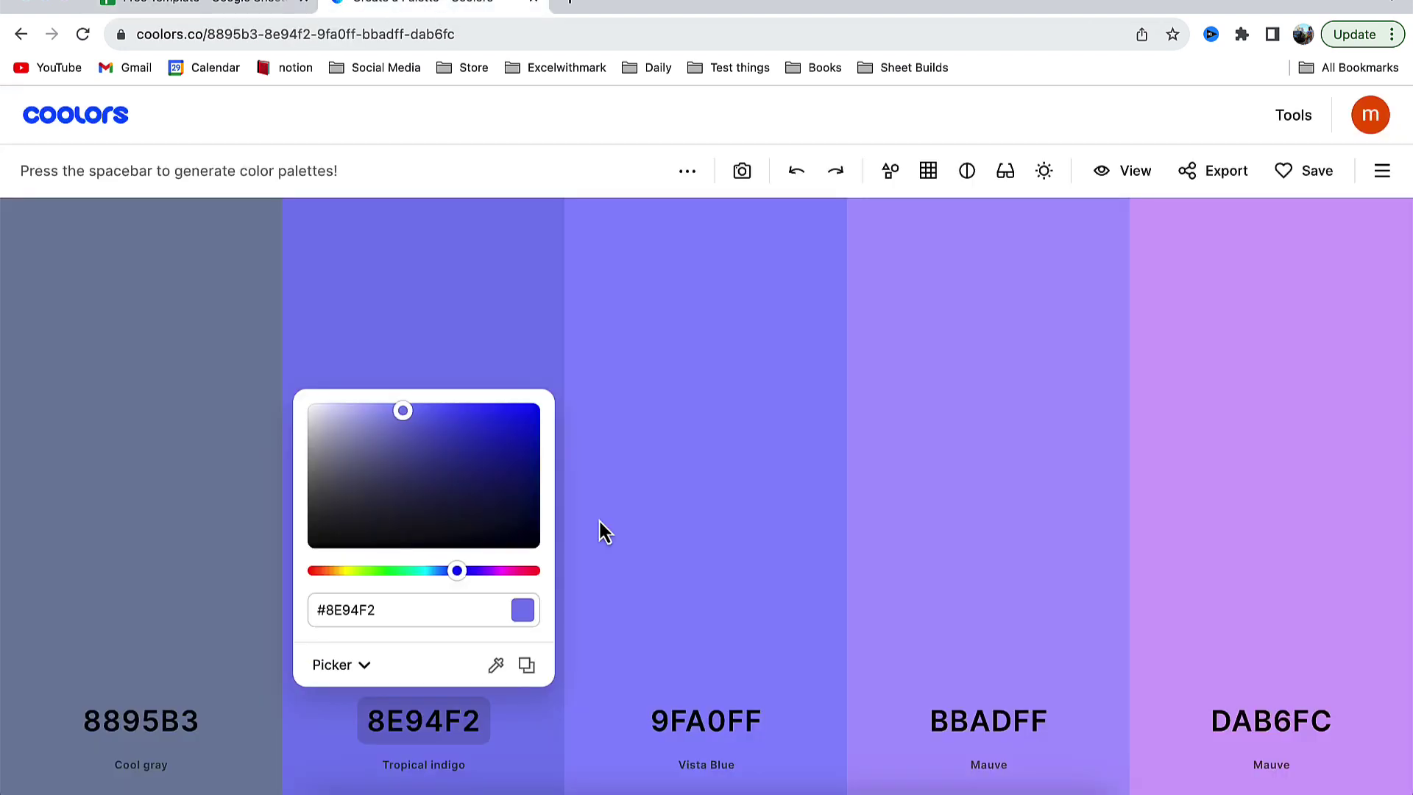
click(648, 589)
click(706, 729)
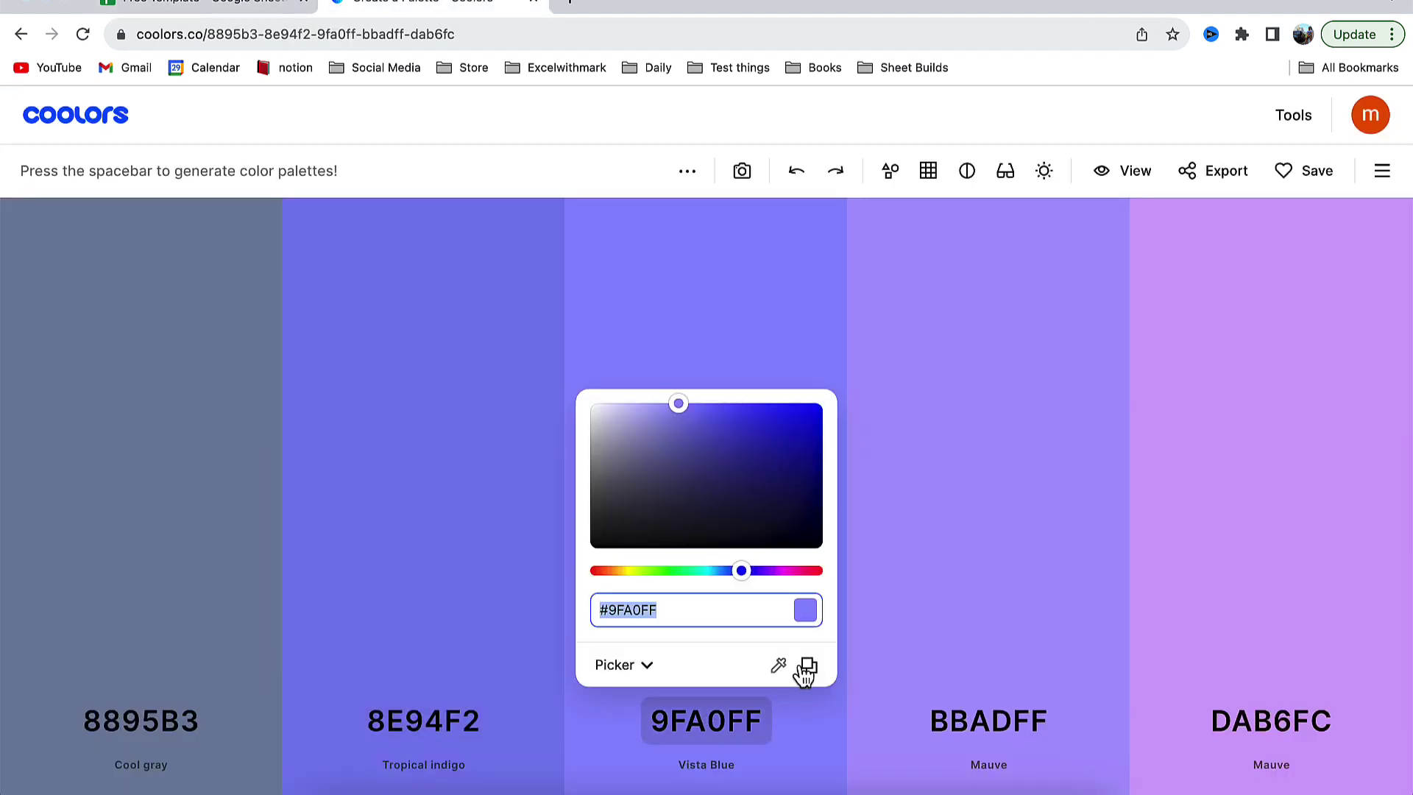
click(736, 366)
key(space)
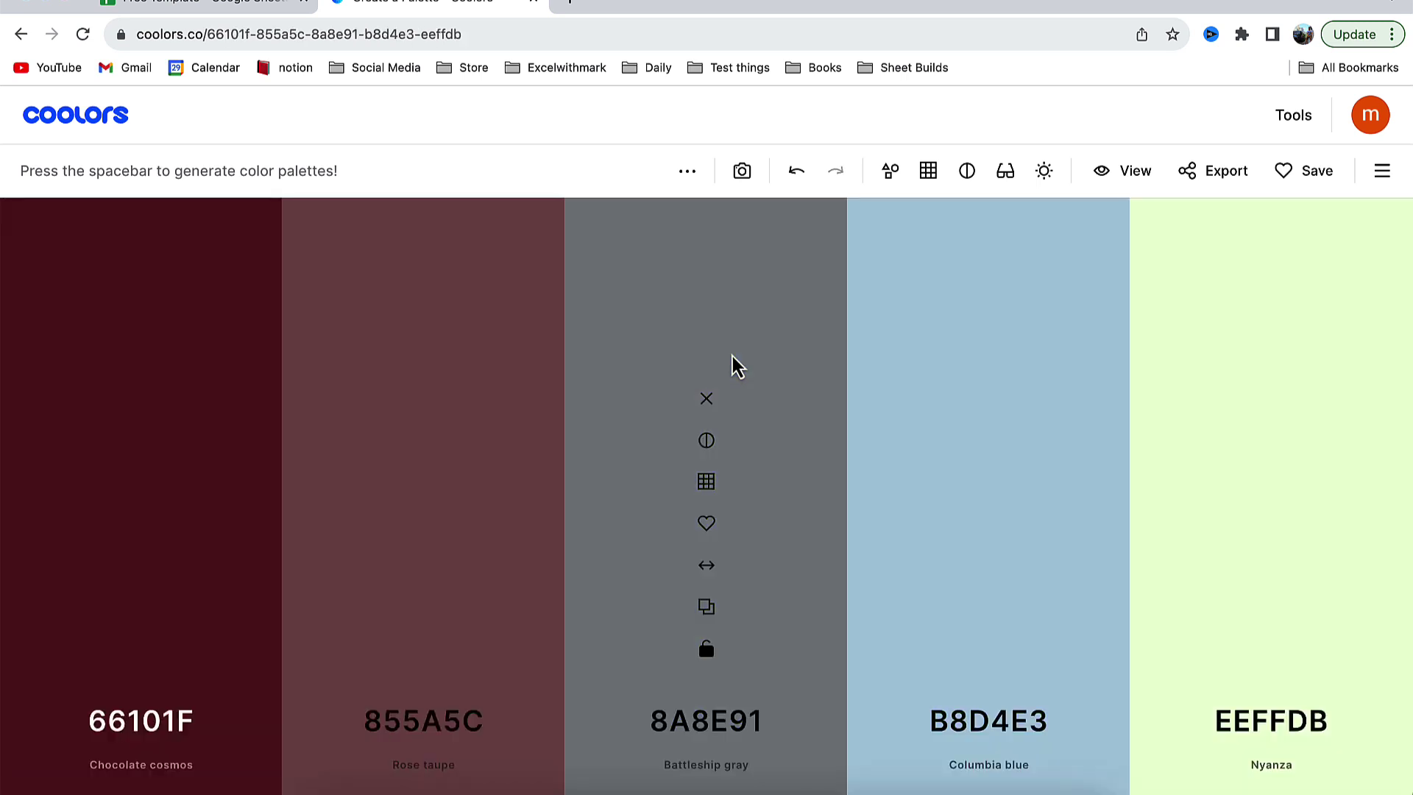
key(space)
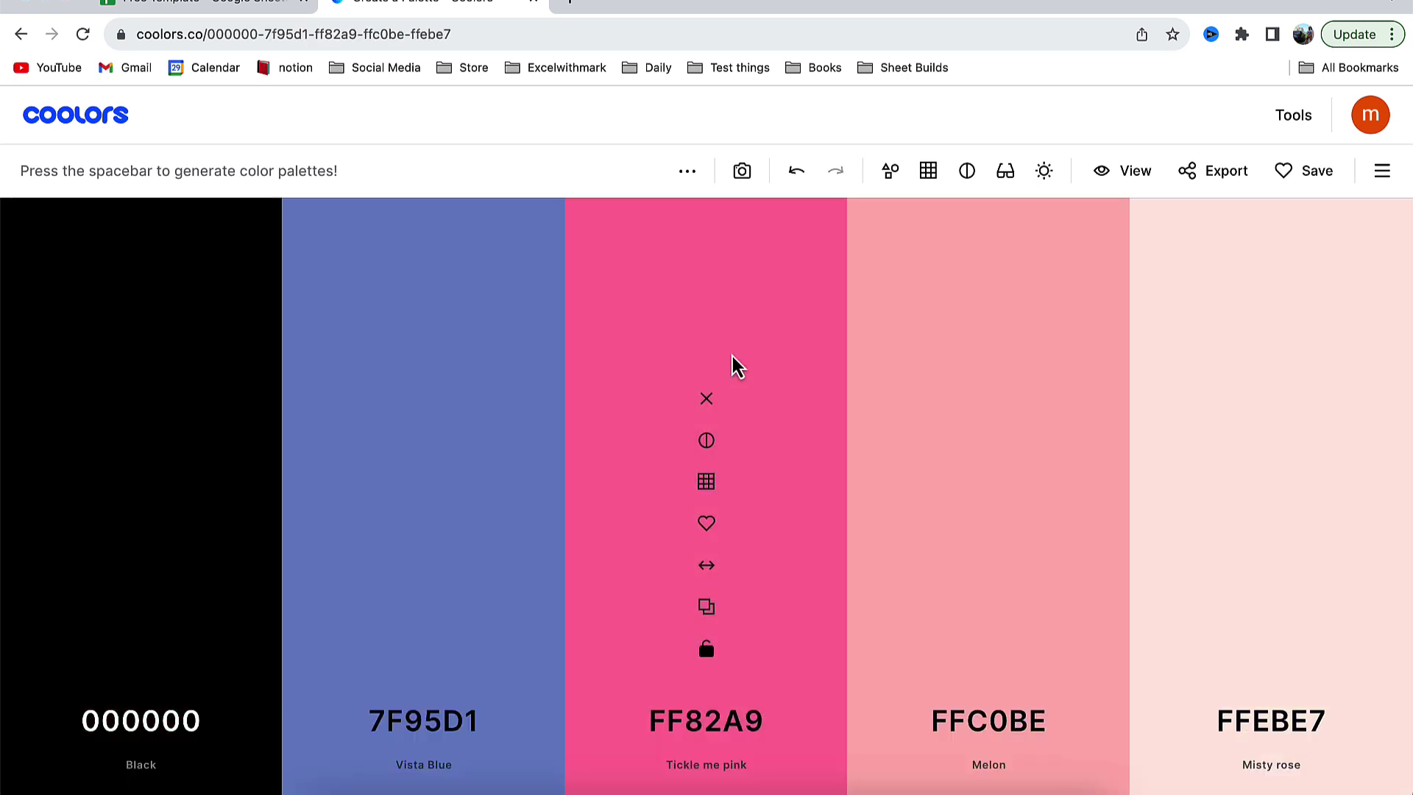
click(708, 722)
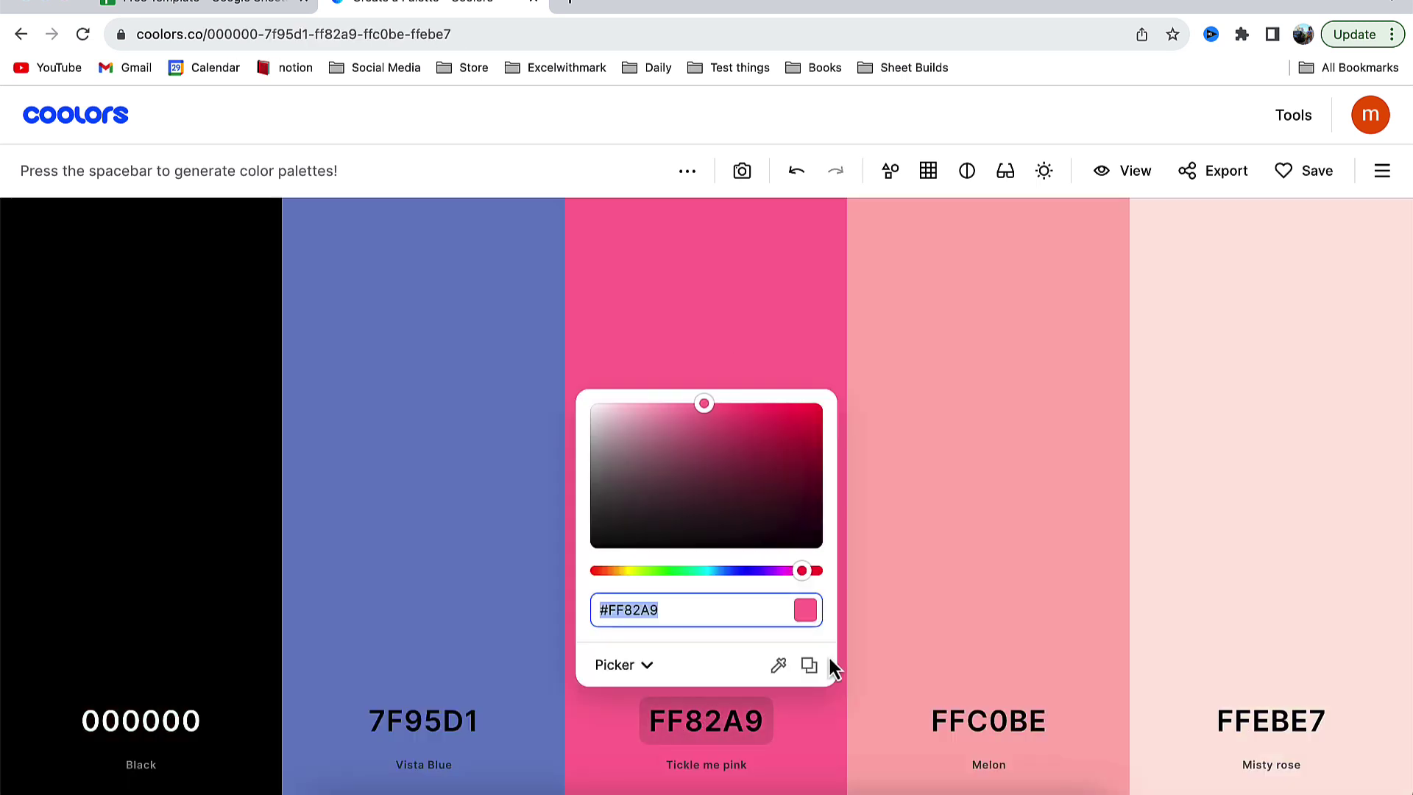
click(810, 665)
- Fill the Debt header row B23:D23 with the custom pink #FF82A9
click(220, 3)
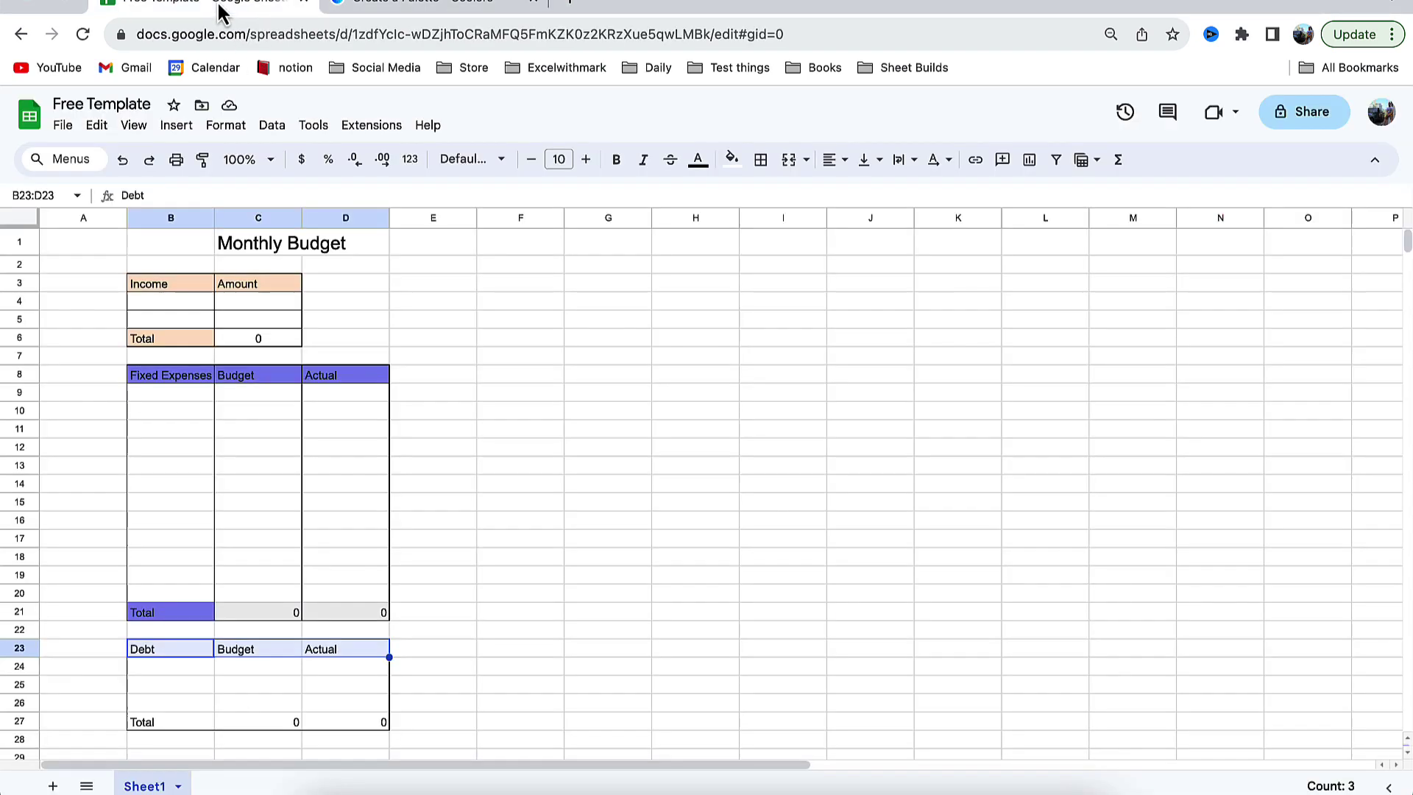
click(732, 159)
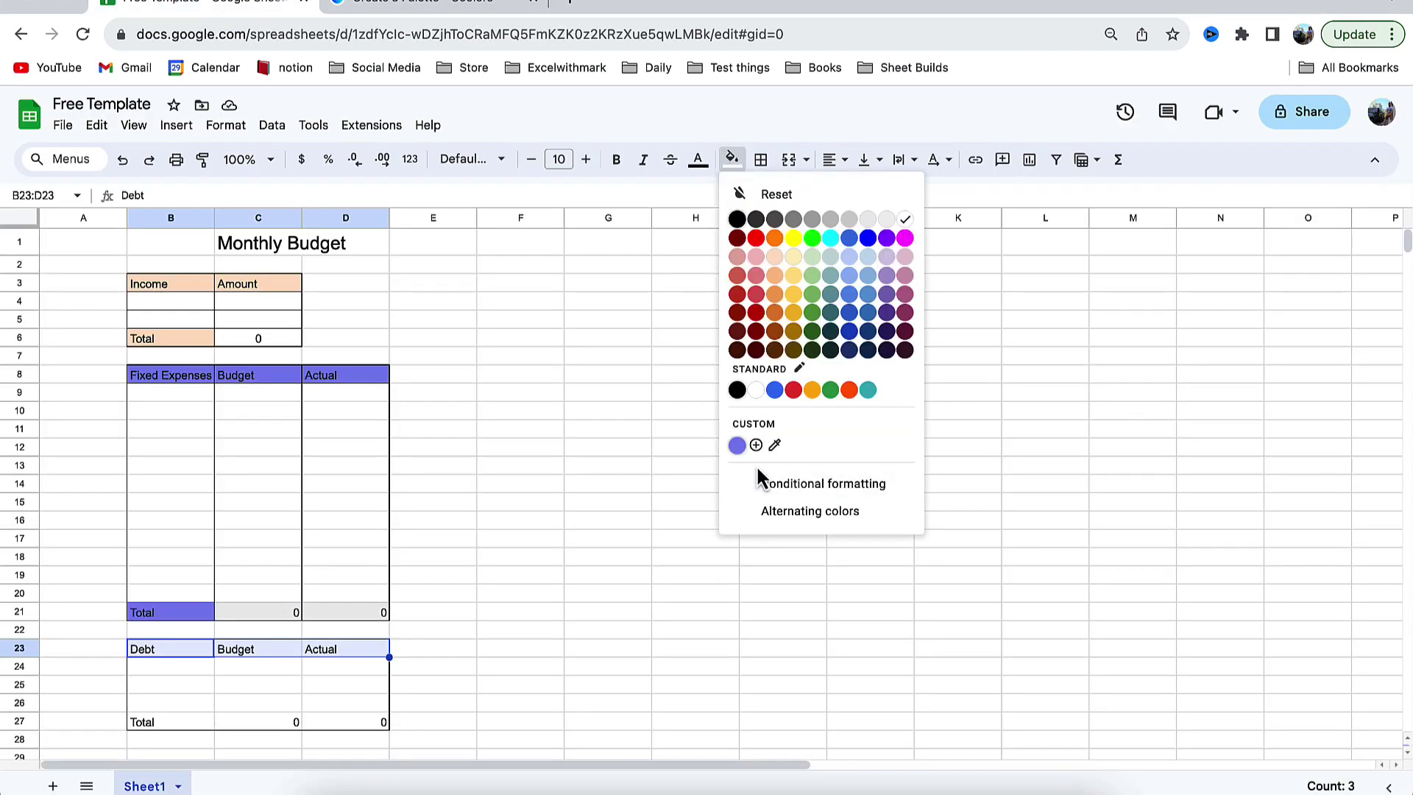
click(756, 445)
key(ctrl+v)
key(Return)
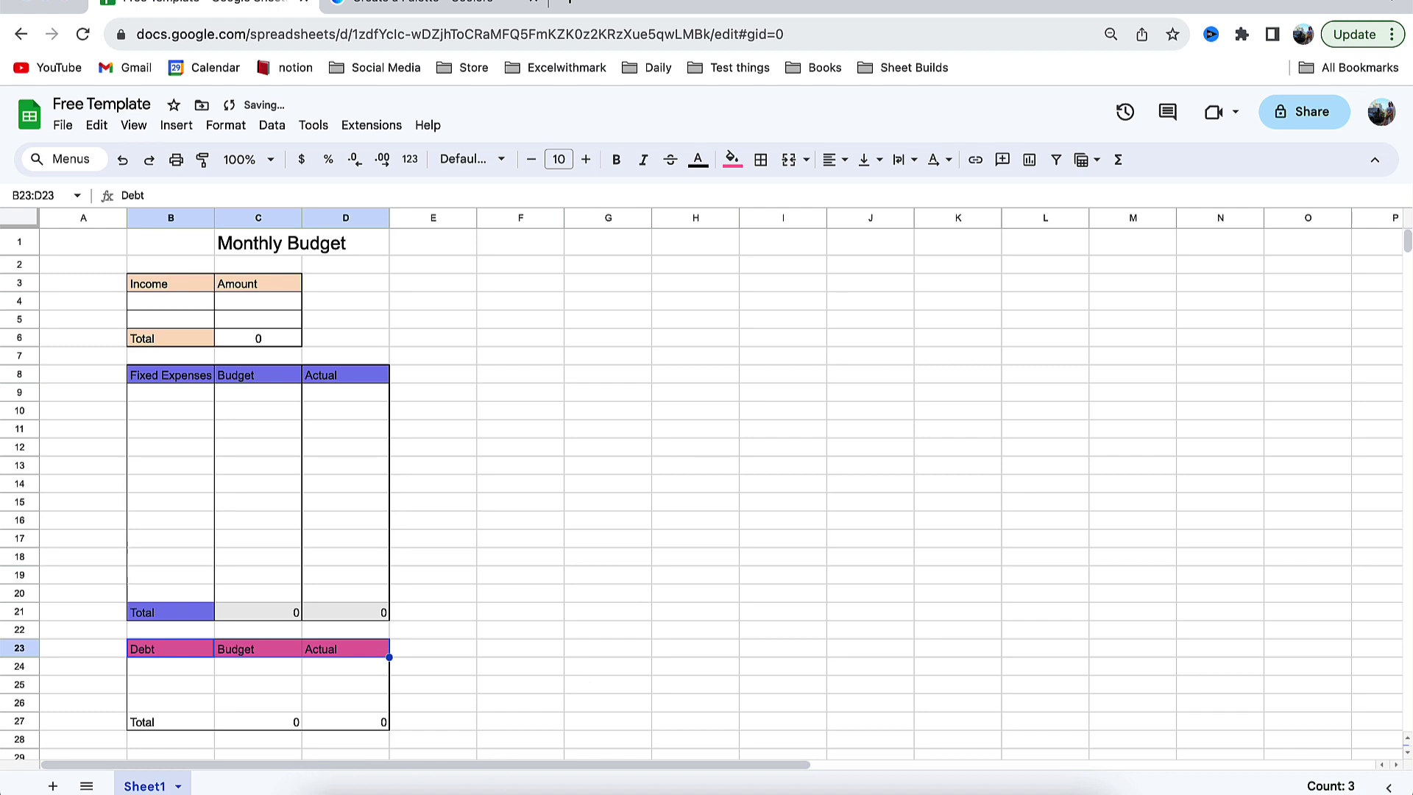
- Fill the Debt Total label B27 pink and its totals C27:D27 light grey
click(173, 721)
click(731, 160)
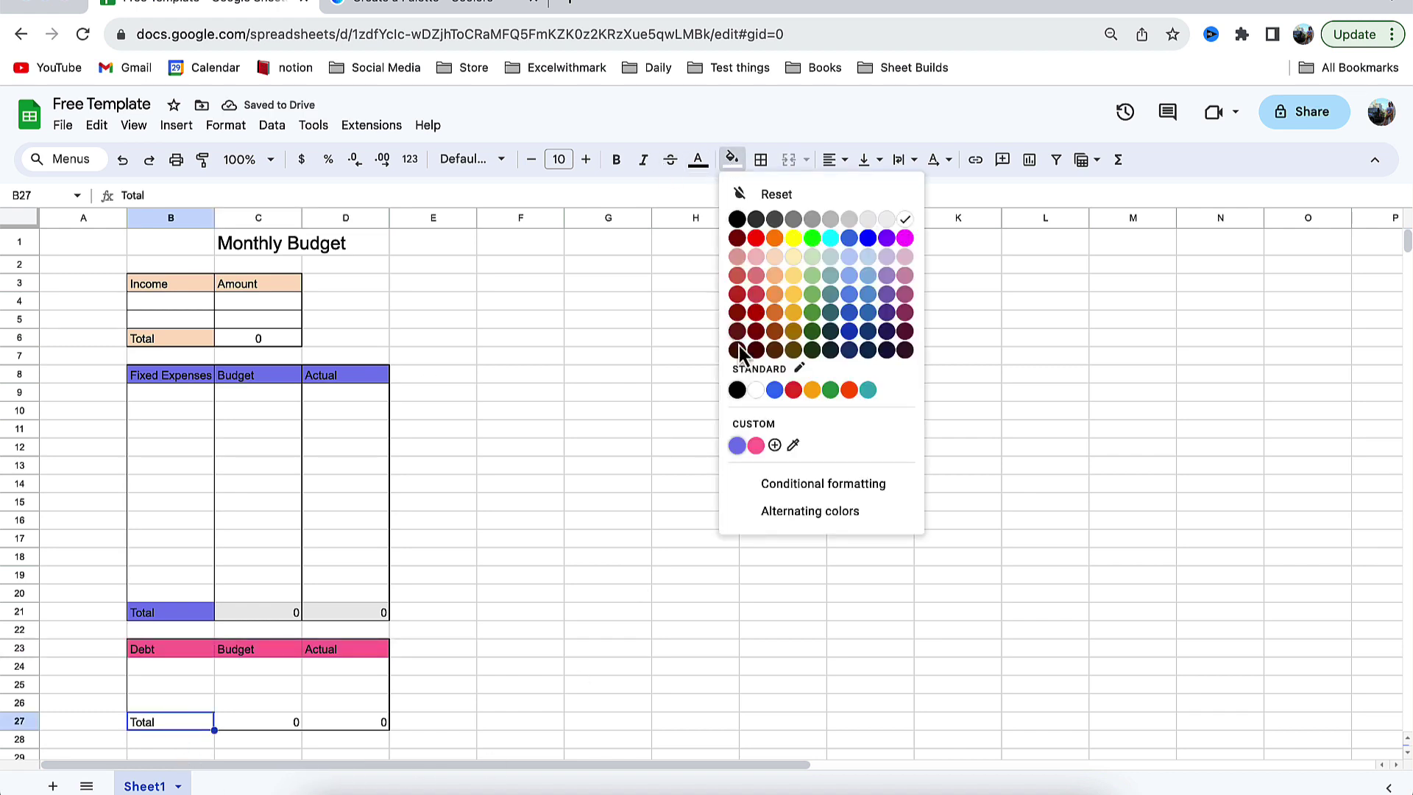
click(756, 445)
drag(258, 721, 346, 722)
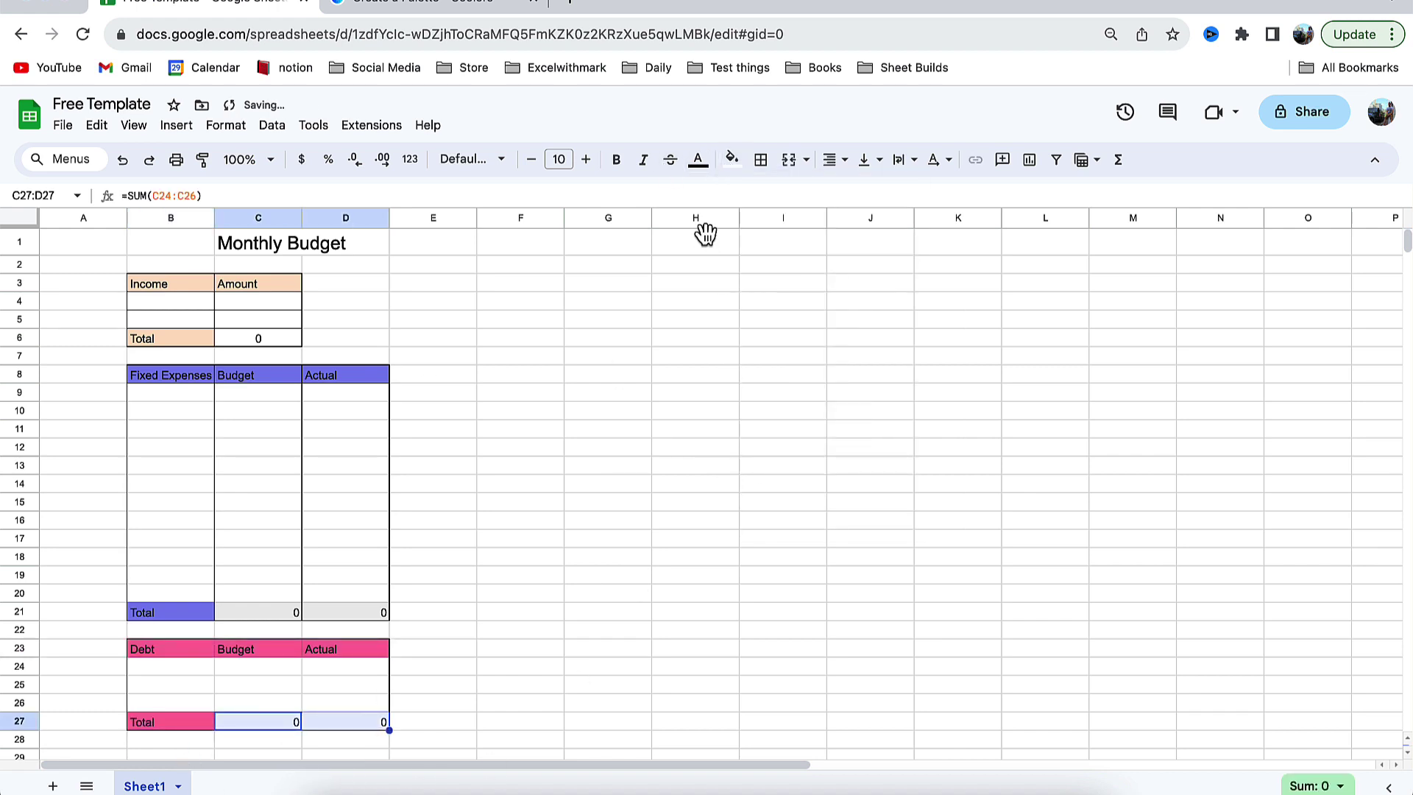
click(731, 159)
click(861, 219)
click(627, 520)
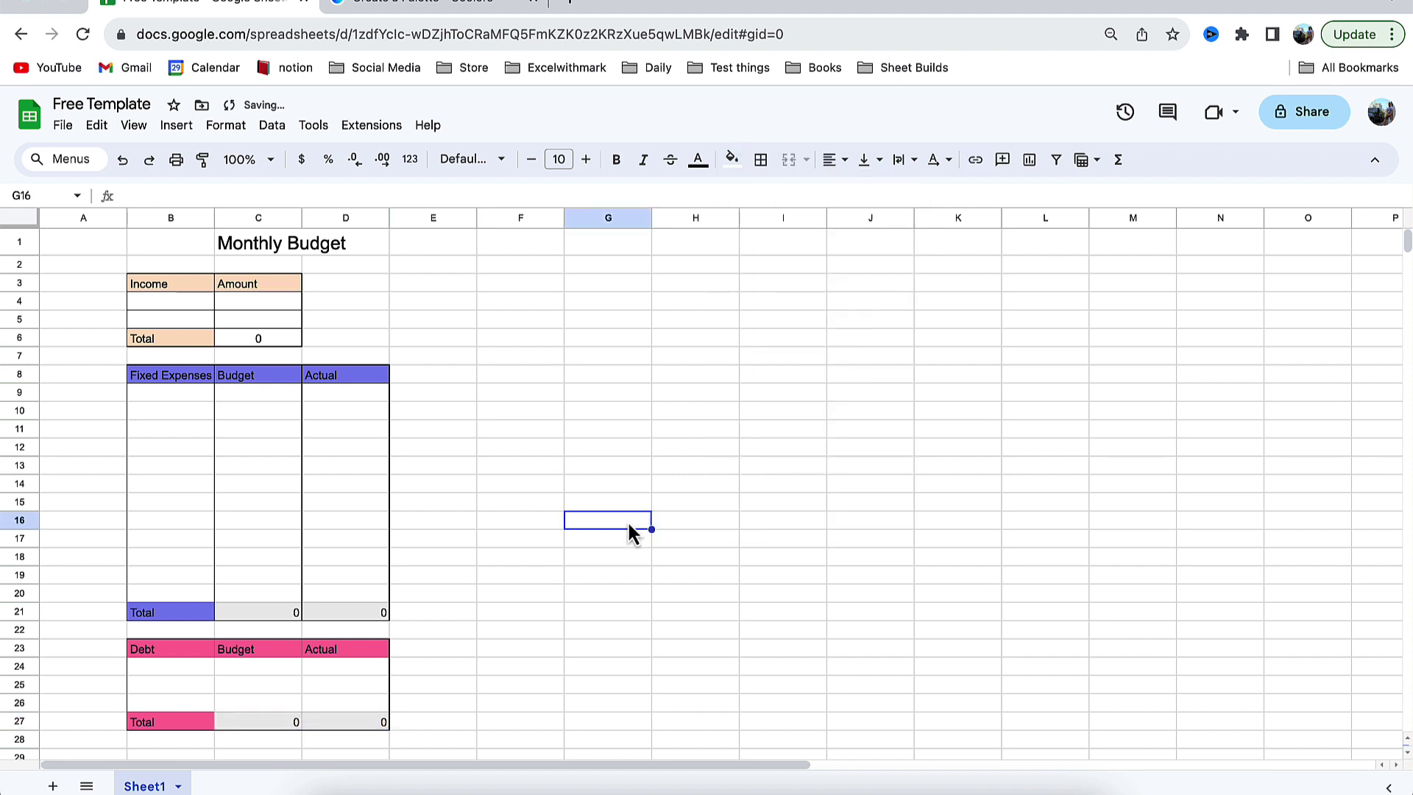
- Add borders to the Debt Budget column C23:C27 and a top border to Total row B27:D27
drag(250, 652, 257, 721)
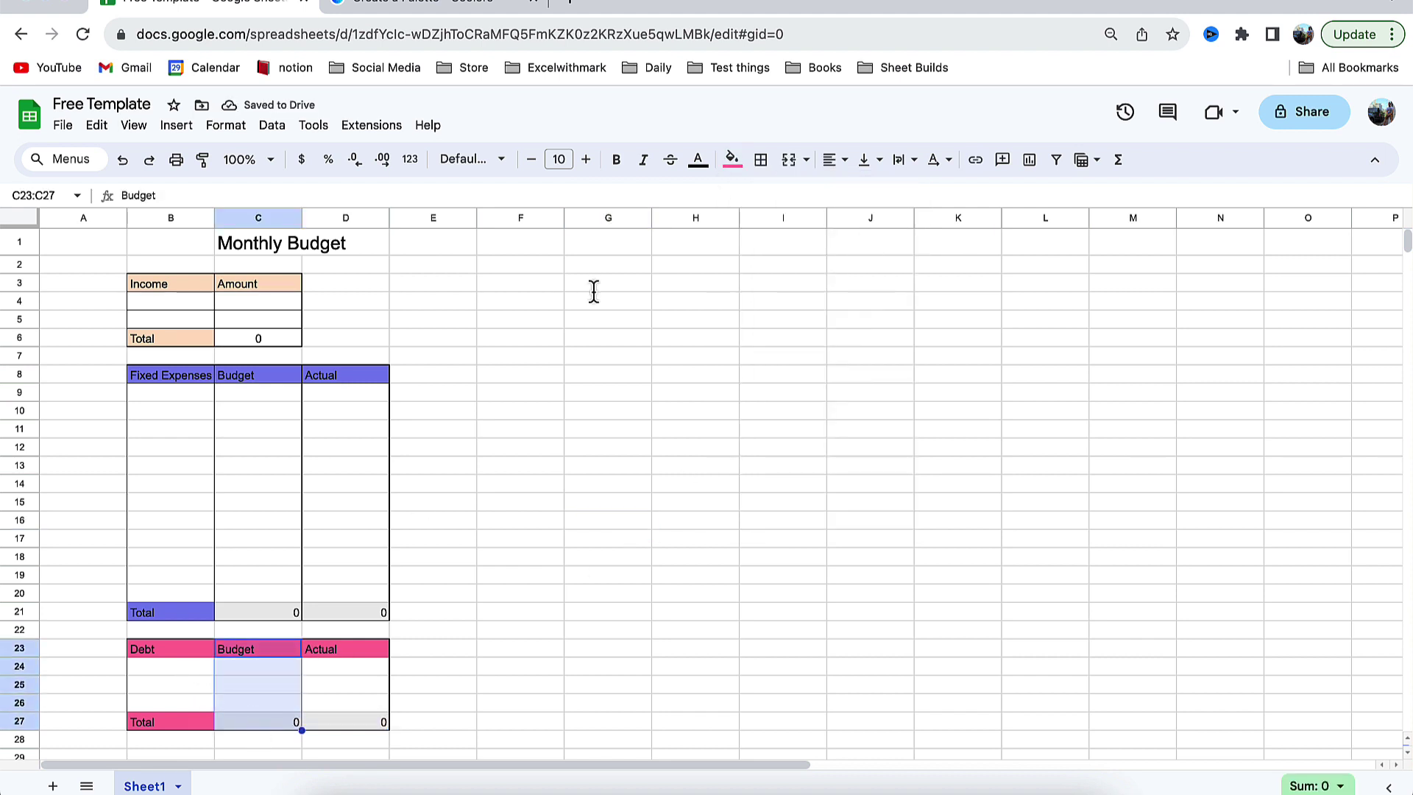
click(771, 169)
click(886, 211)
click(444, 655)
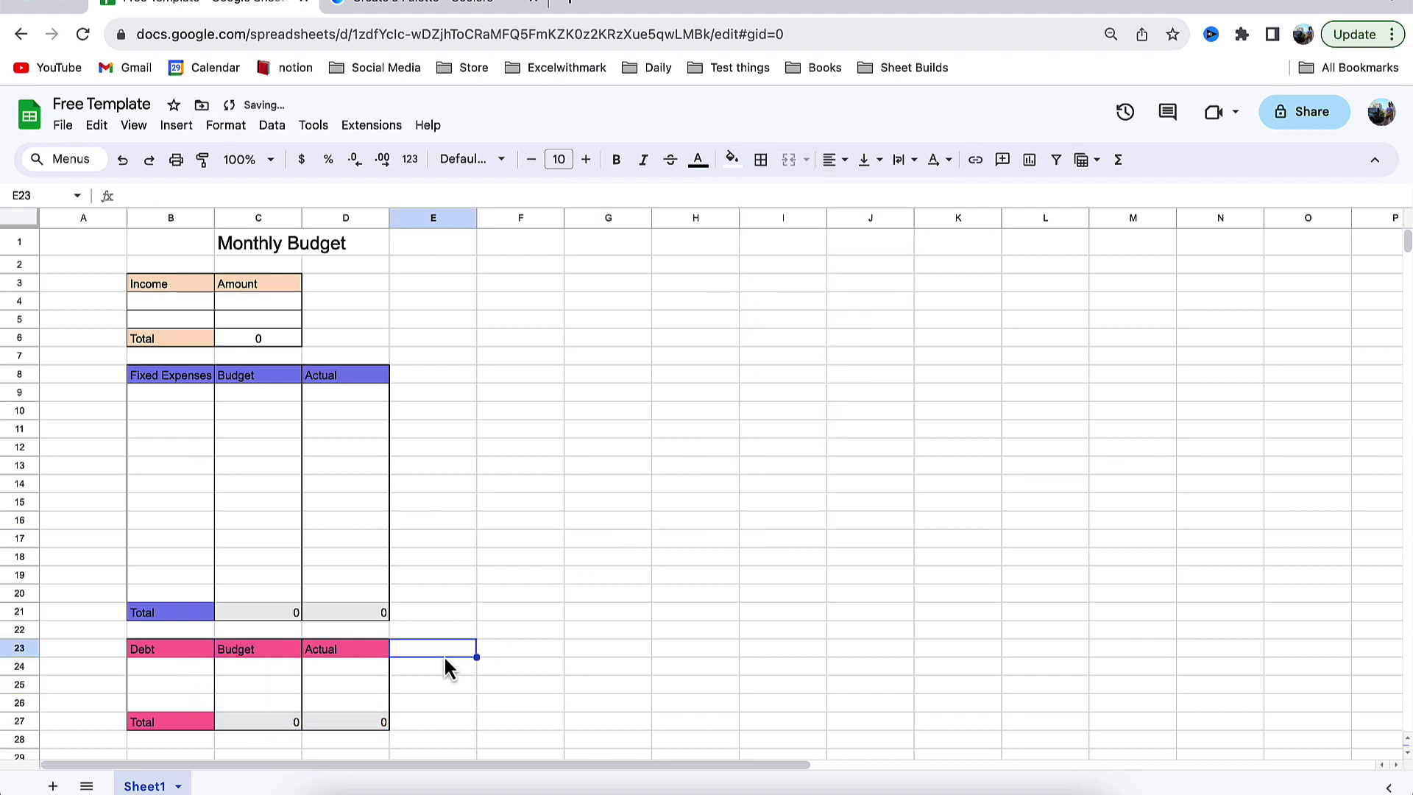
drag(202, 718, 307, 719)
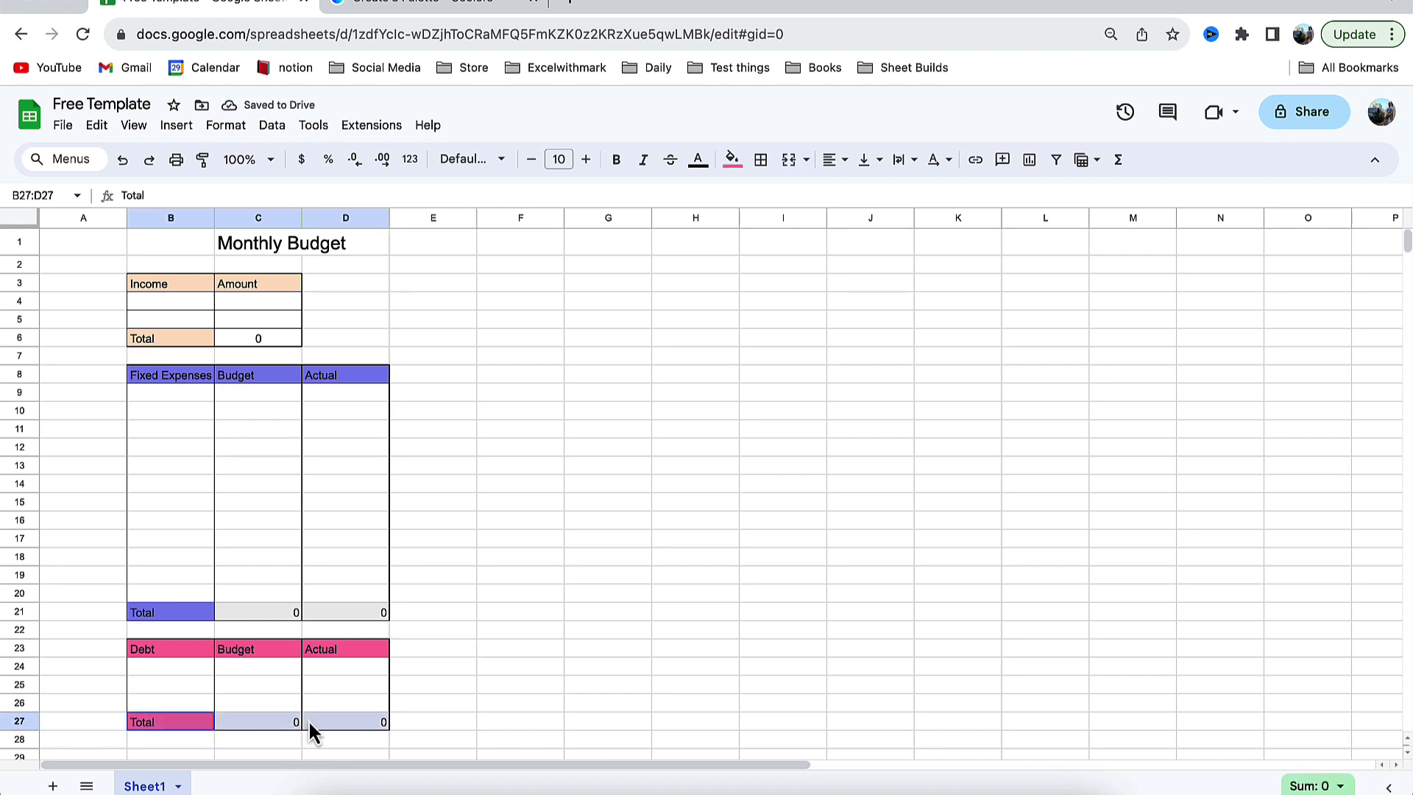
click(761, 160)
click(886, 213)
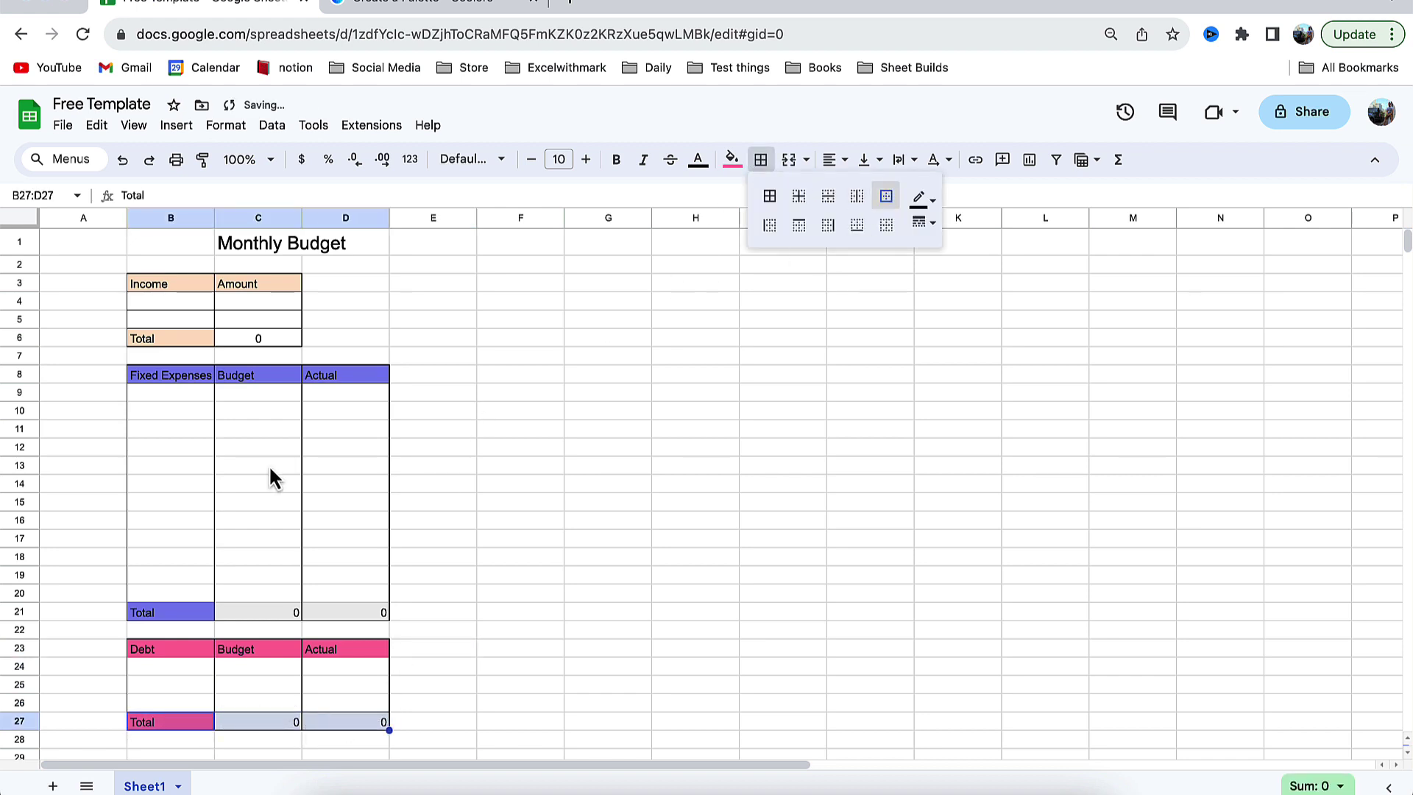
- Add a top border to Fixed Expenses Total row B21:D21 and narrow column E into a spacer
click(197, 614)
drag(197, 619, 347, 615)
click(761, 159)
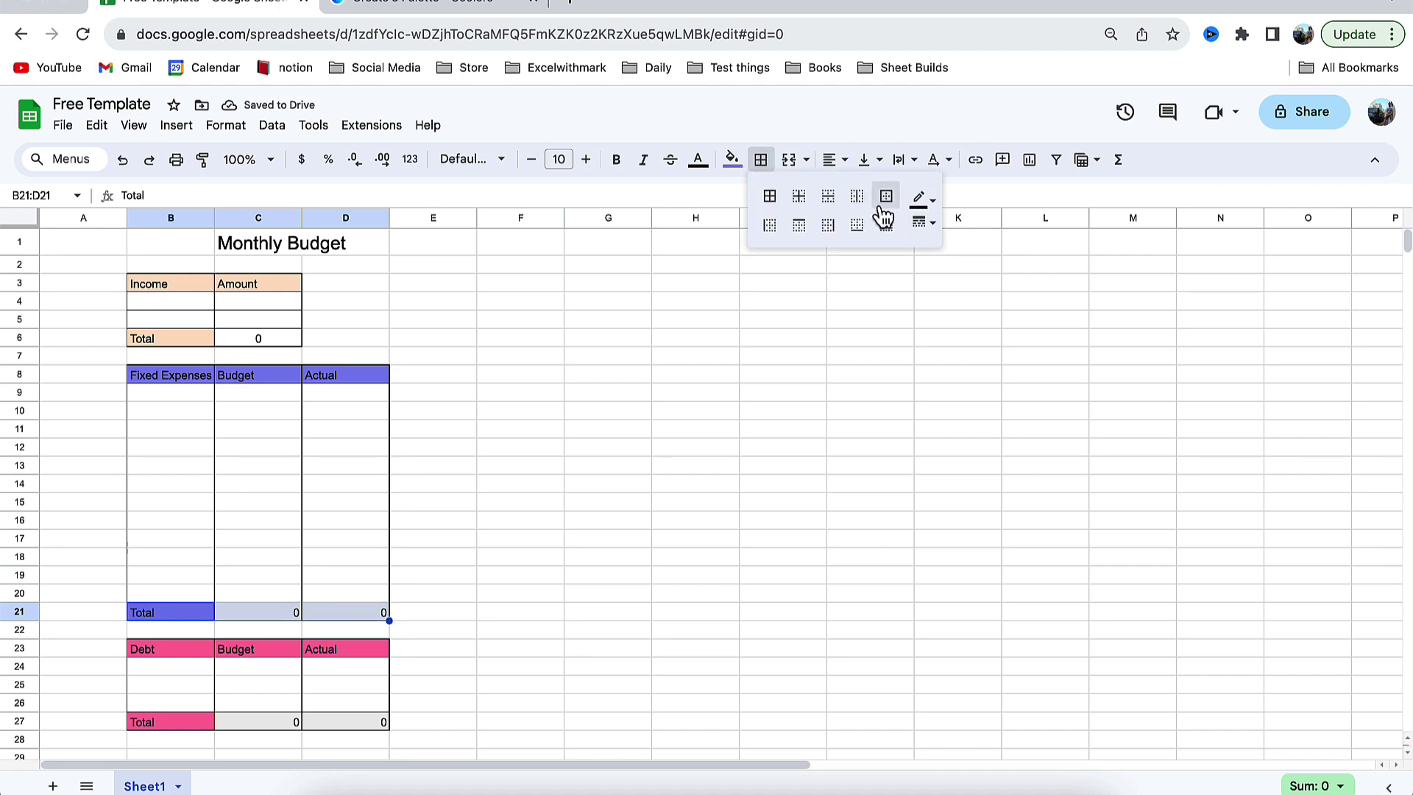
click(886, 212)
click(881, 452)
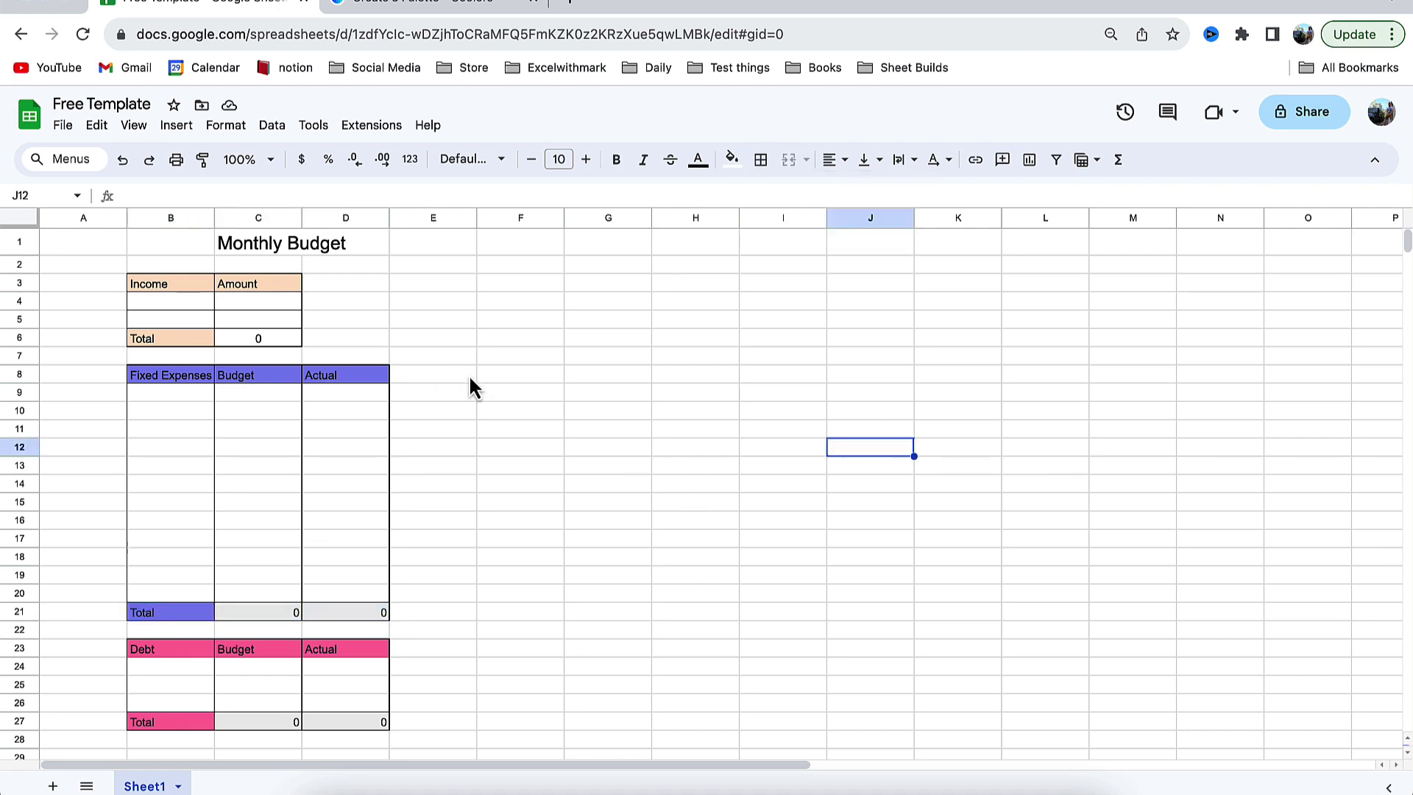
drag(476, 218, 415, 218)
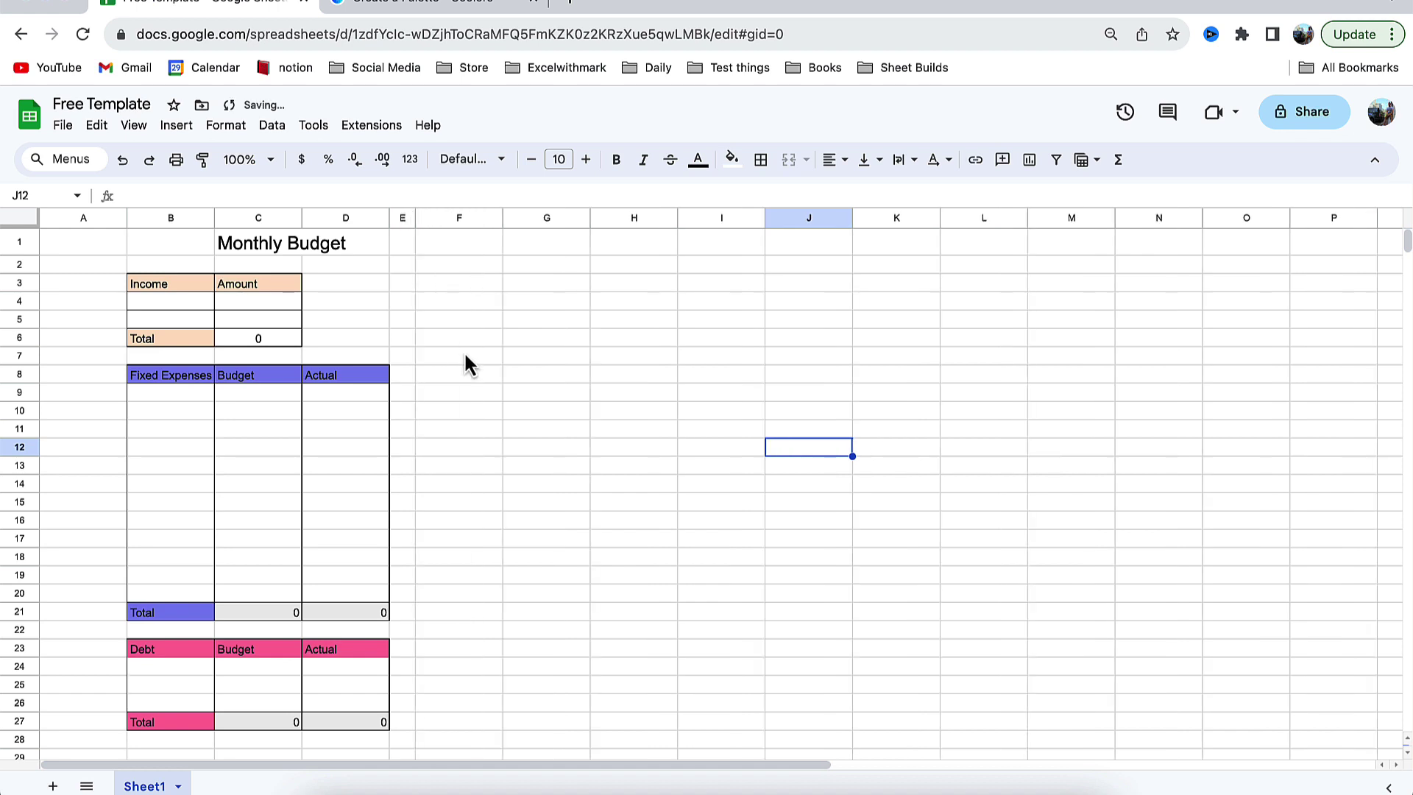
- Put an outer border around F8:H21 for the new table
drag(464, 374, 598, 620)
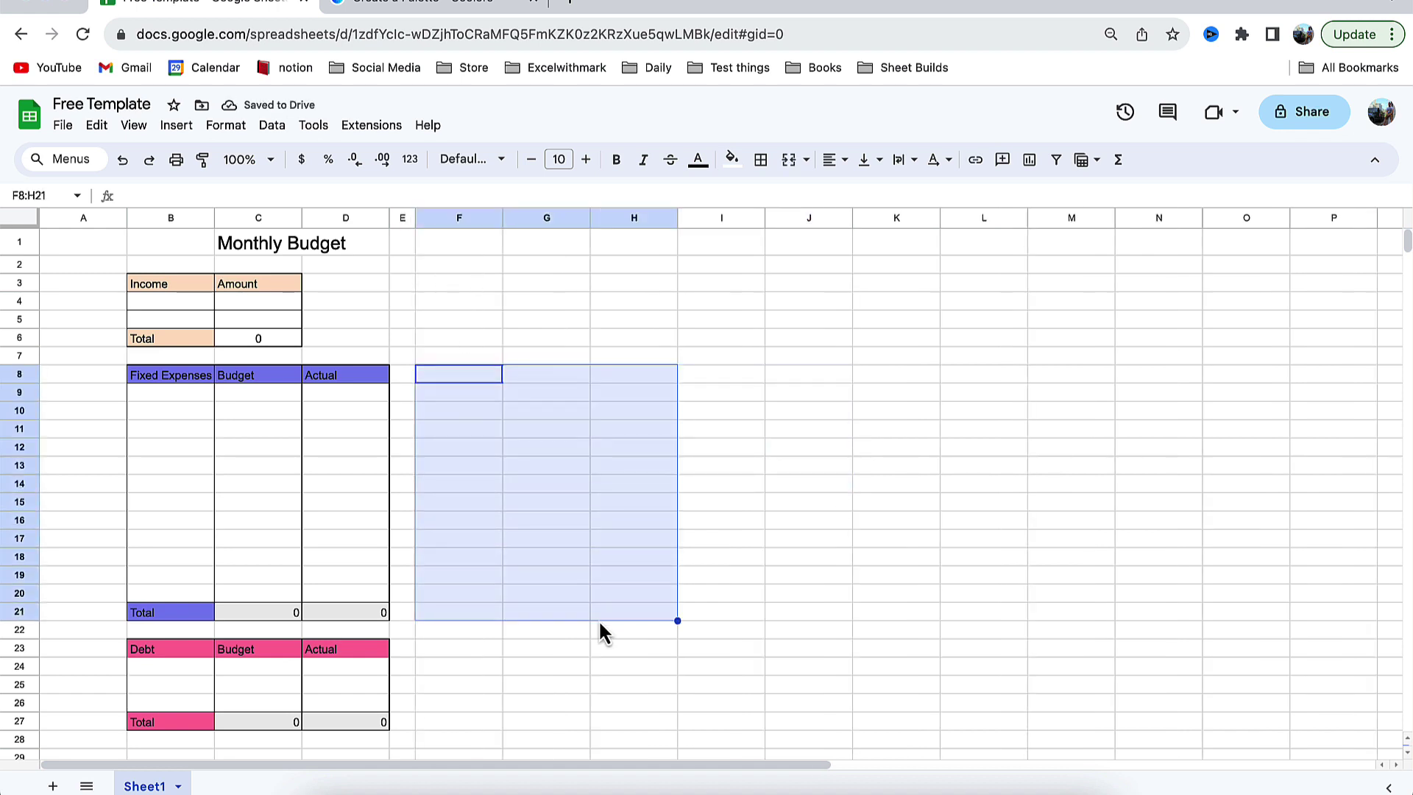
click(761, 160)
click(857, 195)
- Enter the headers Variable Expenses, Budget and Actual in F8:H8
click(486, 387)
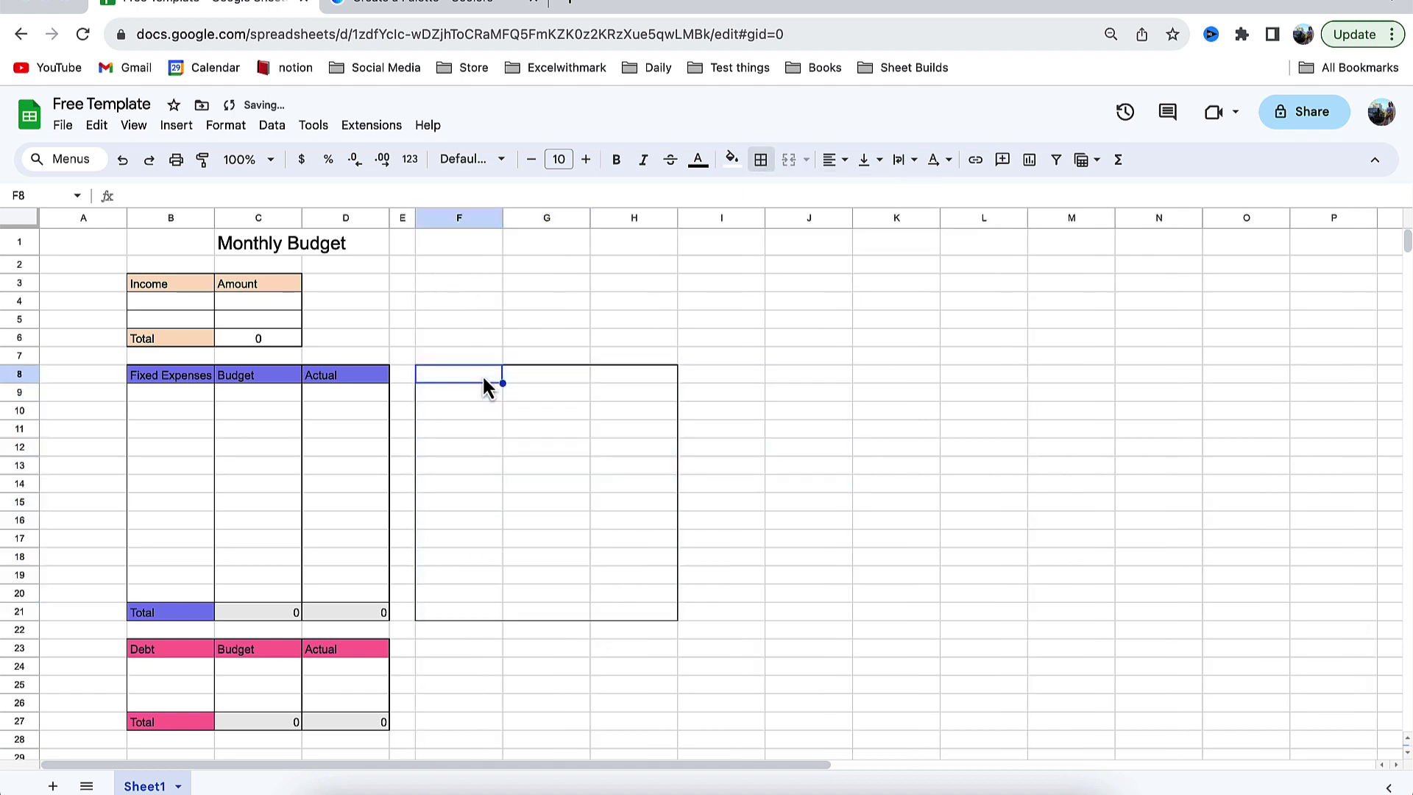
text(Variable E)
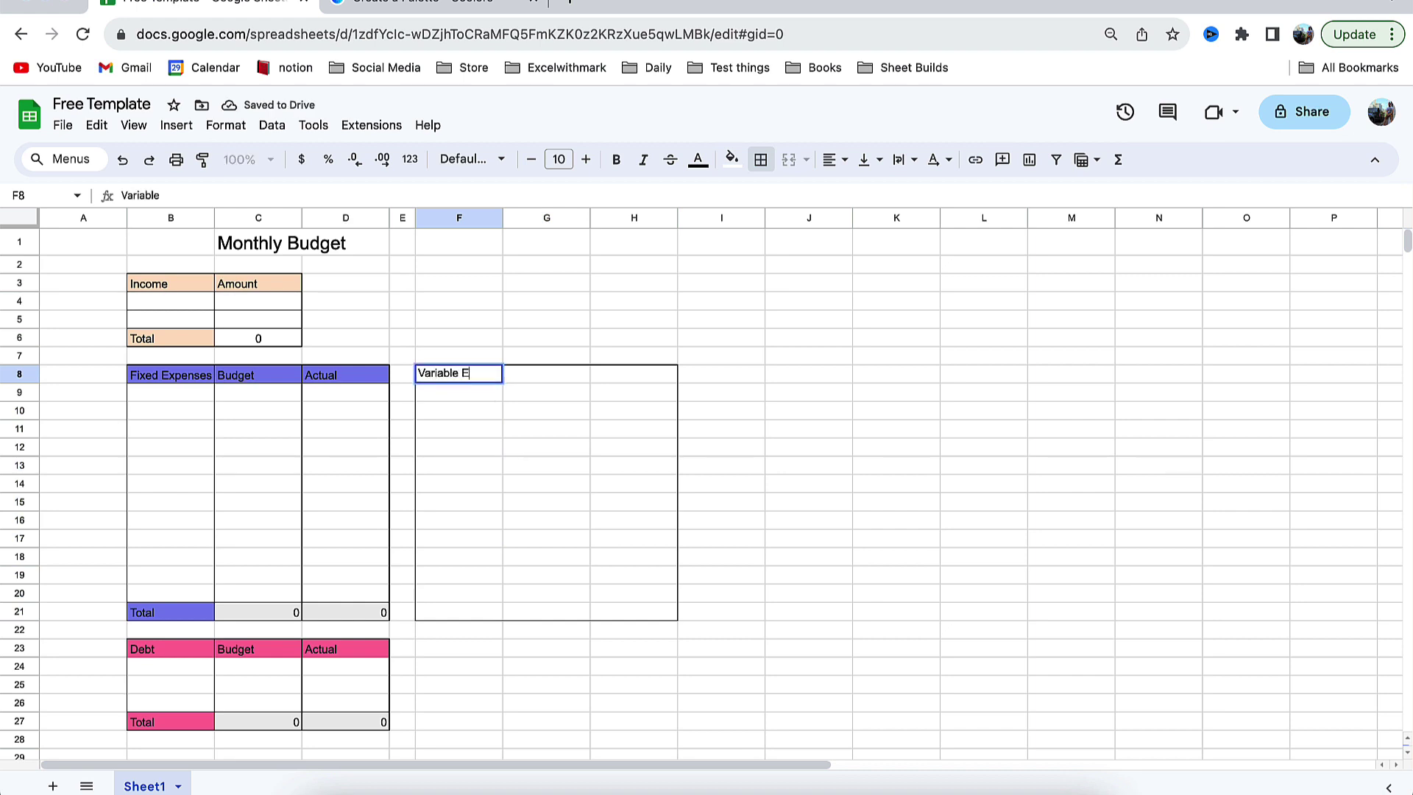
text(ses)
key(Tab)
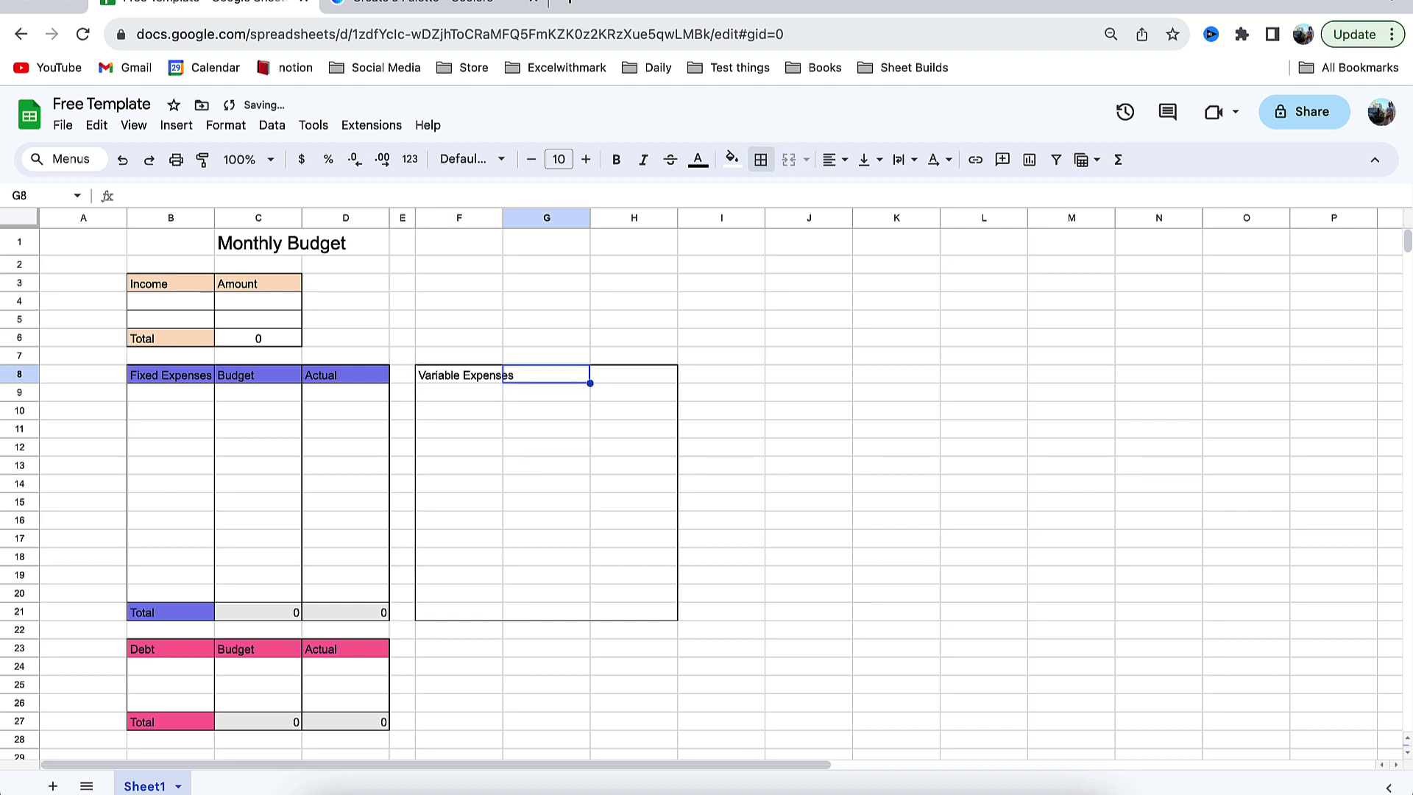
text(Budget)
key(Tab)
text(Actu)
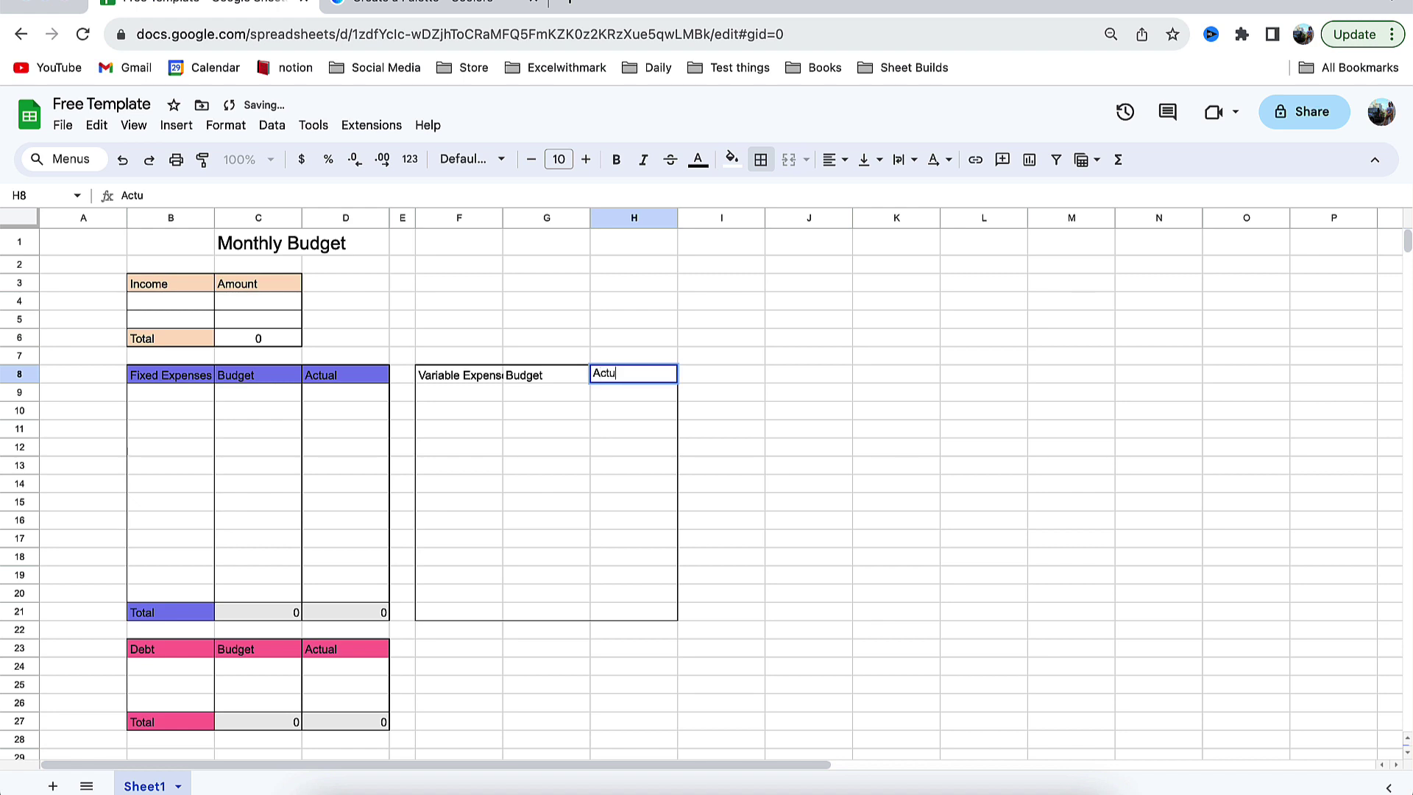
text(al)
key(Tab)
- Border the Budget column G8:G21, widen column F, and add a Total label in F21
drag(548, 375, 578, 612)
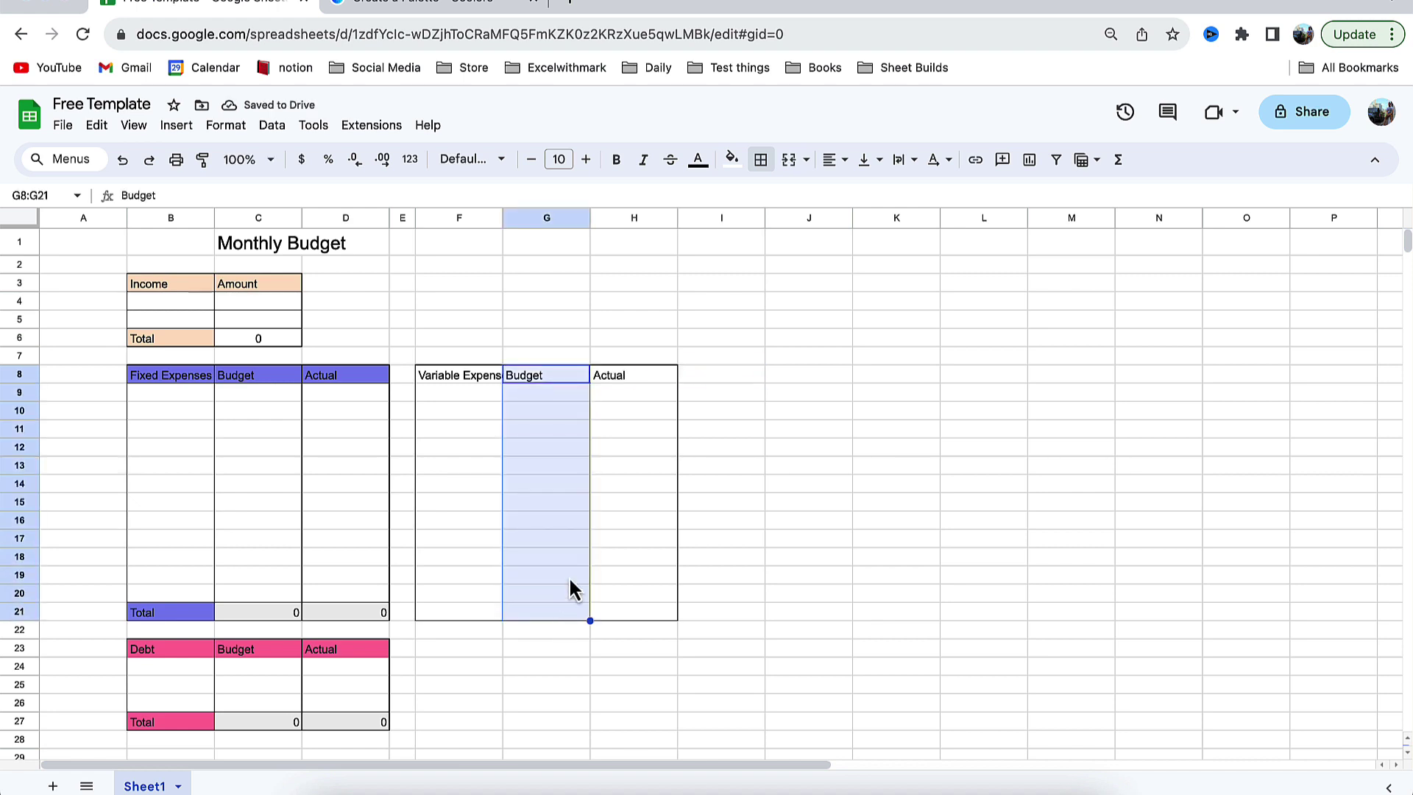
click(761, 159)
drag(503, 217, 526, 218)
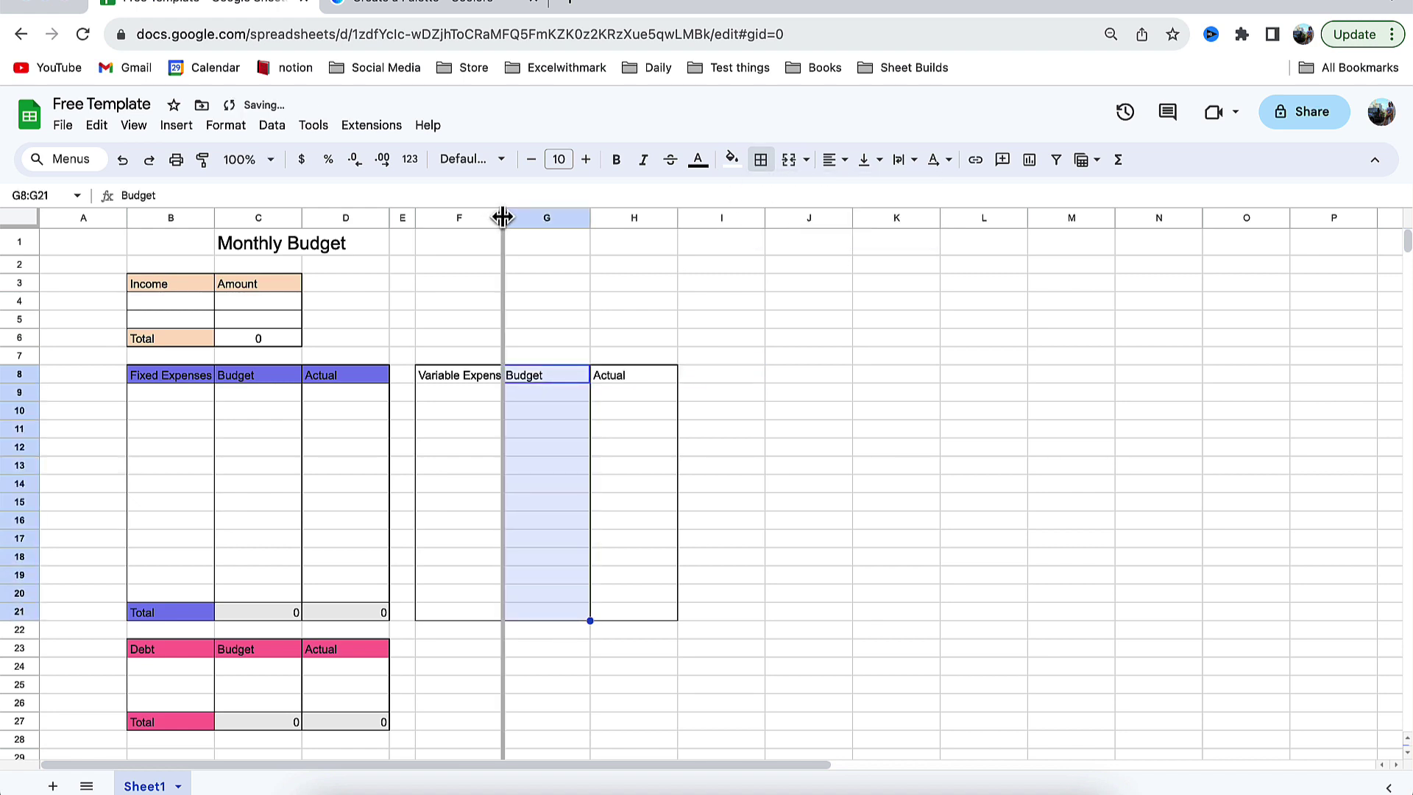
click(486, 613)
text(Total)
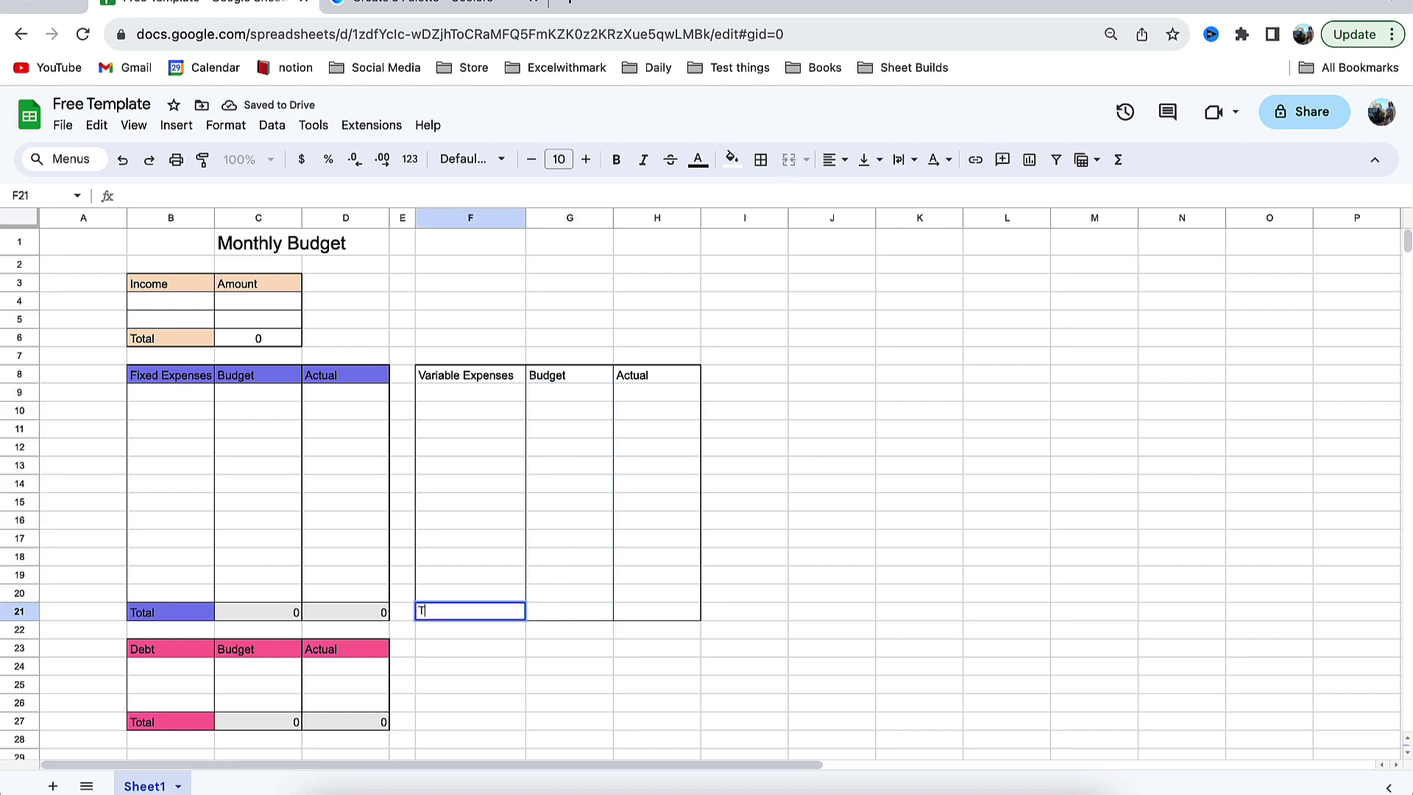
key(Tab)
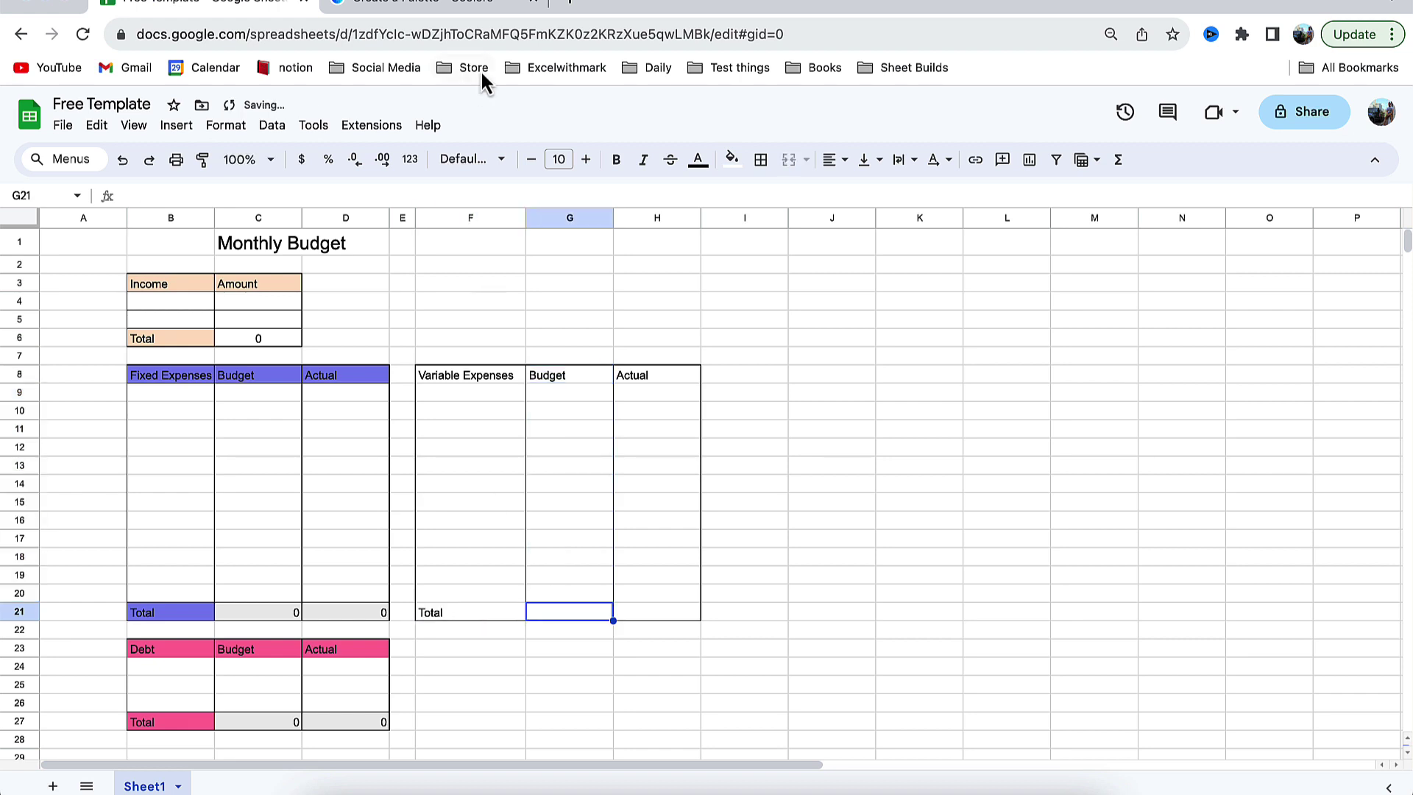
- Copy the Melon hex code FFC0BE from Coolors
click(427, 3)
click(1014, 720)
click(1091, 666)
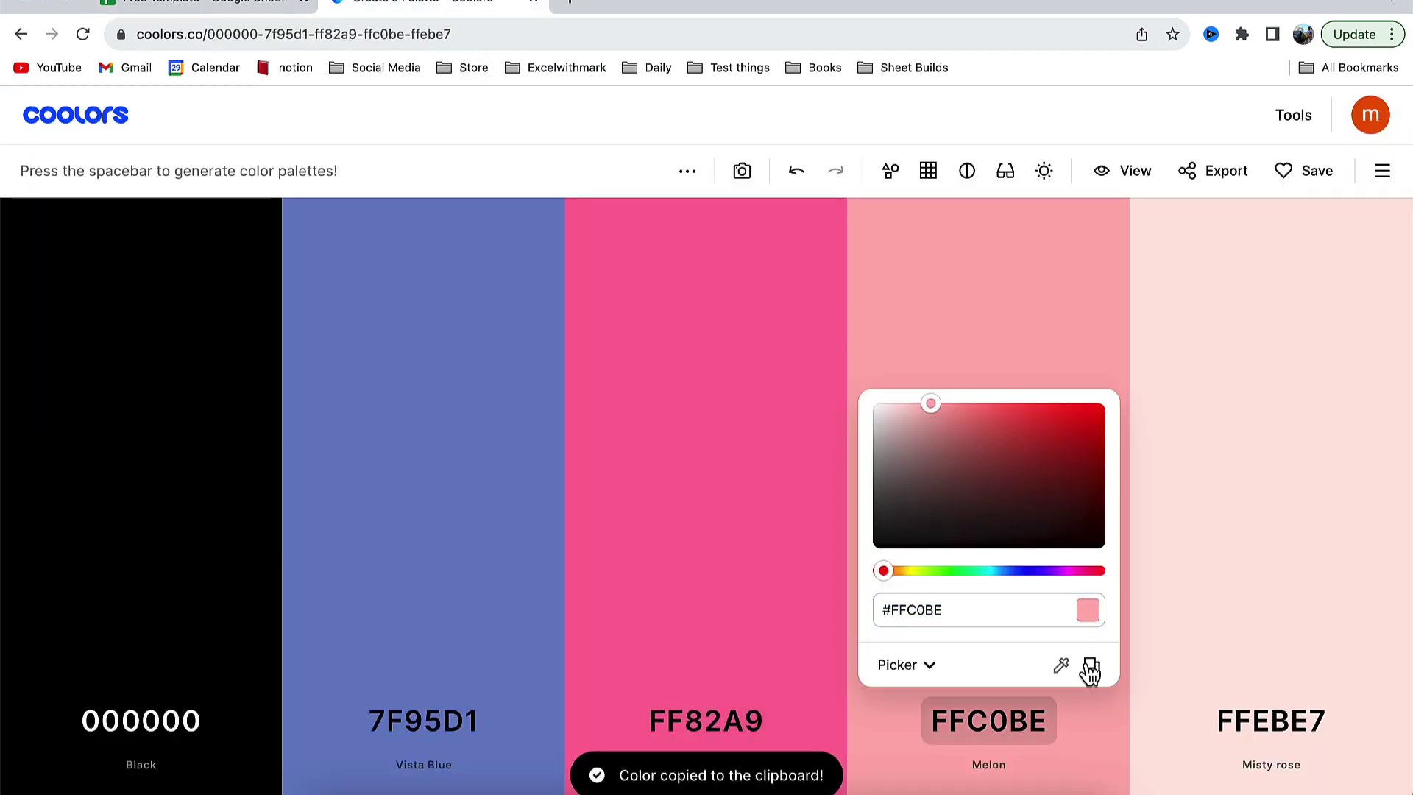
click(243, 5)
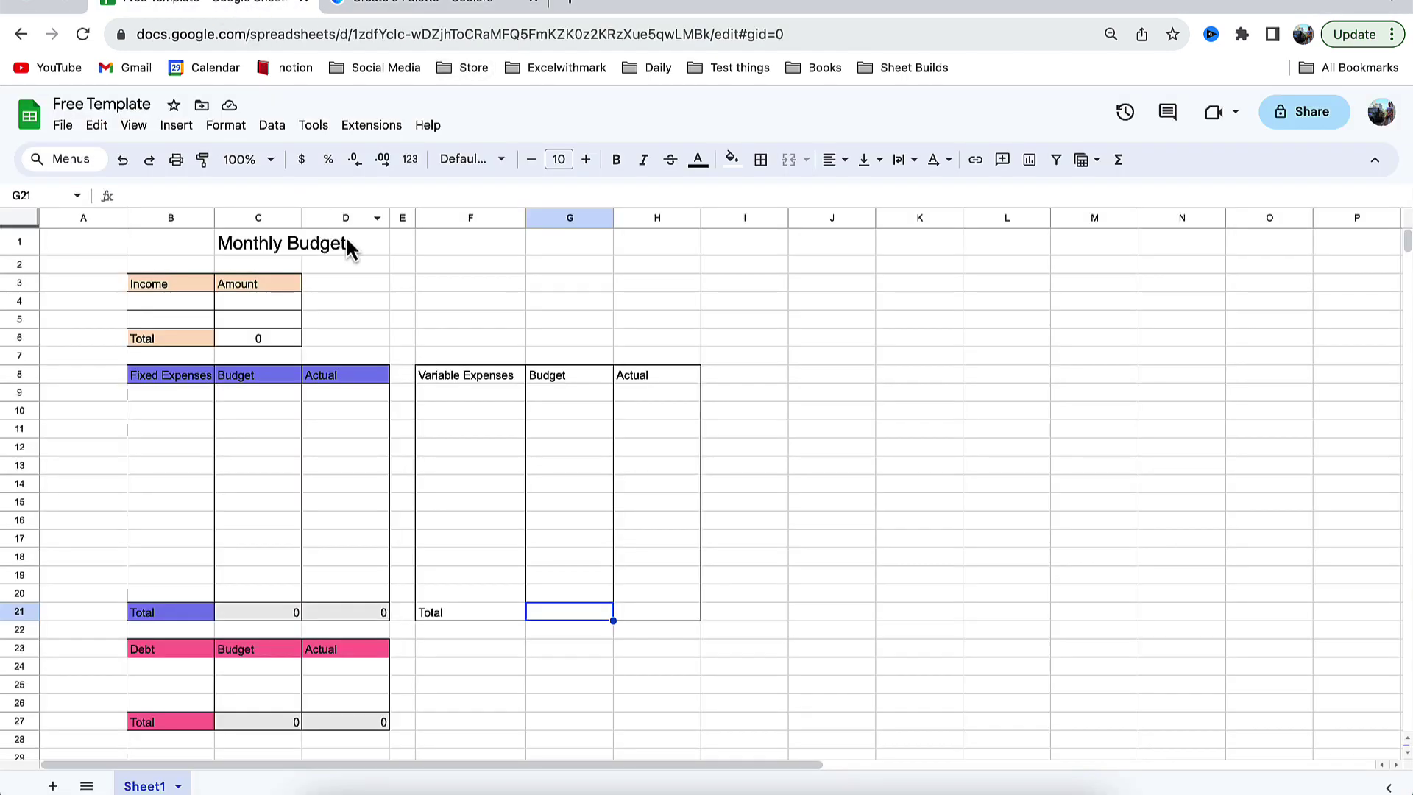
drag(480, 388, 624, 383)
- Fill the Variable Expenses header row and Total label F21 with Melon pink FFC0BE
click(731, 159)
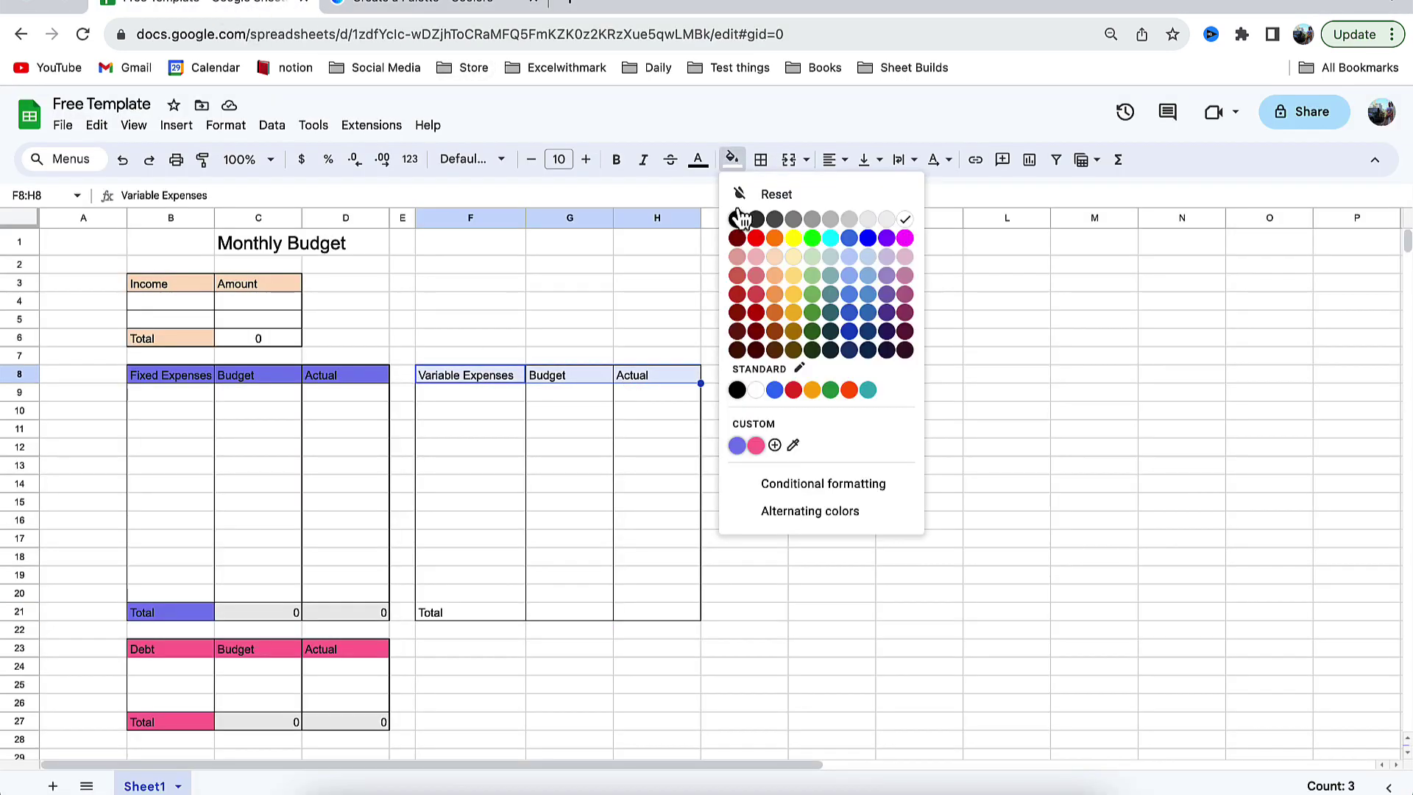
click(776, 446)
key(ctrl+v)
click(795, 571)
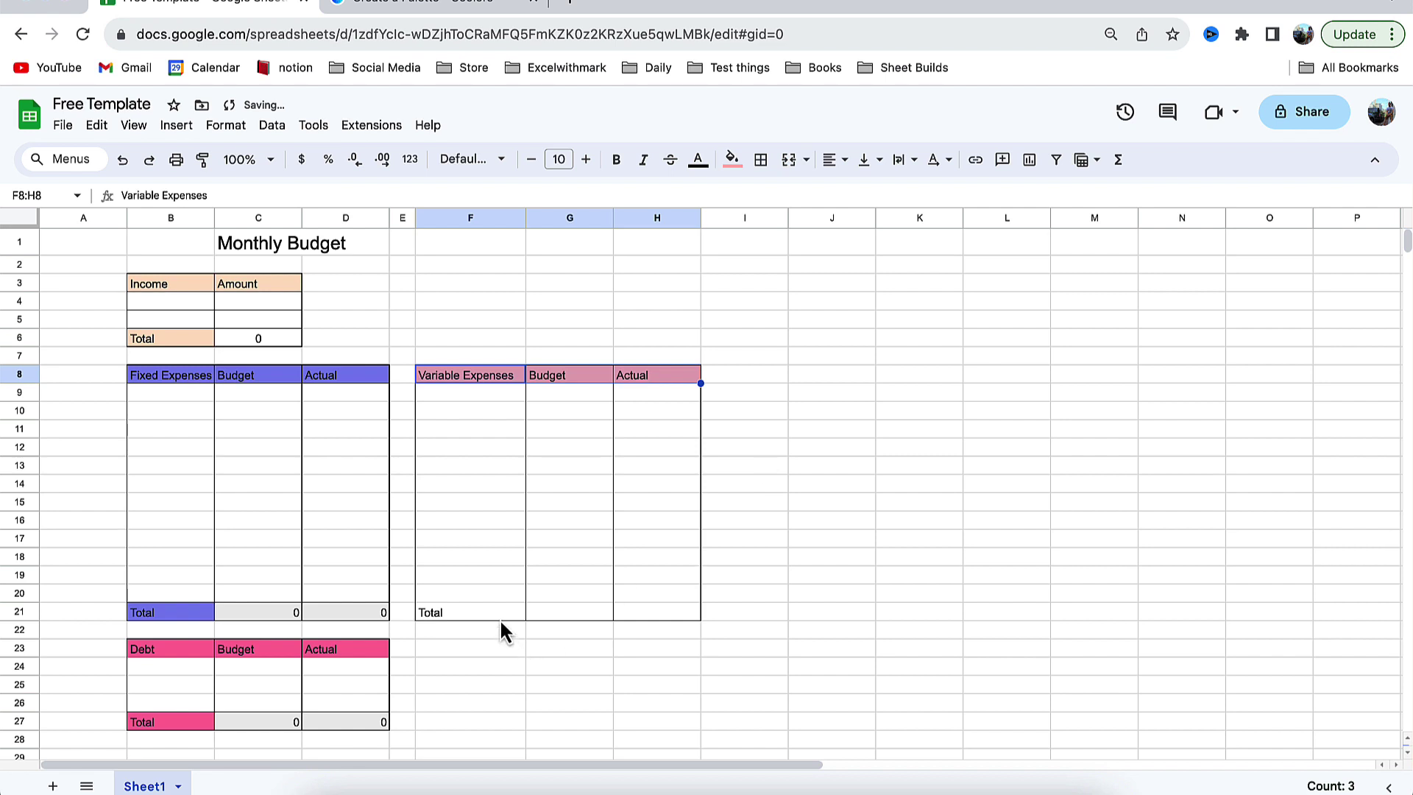
click(500, 617)
click(731, 158)
click(770, 445)
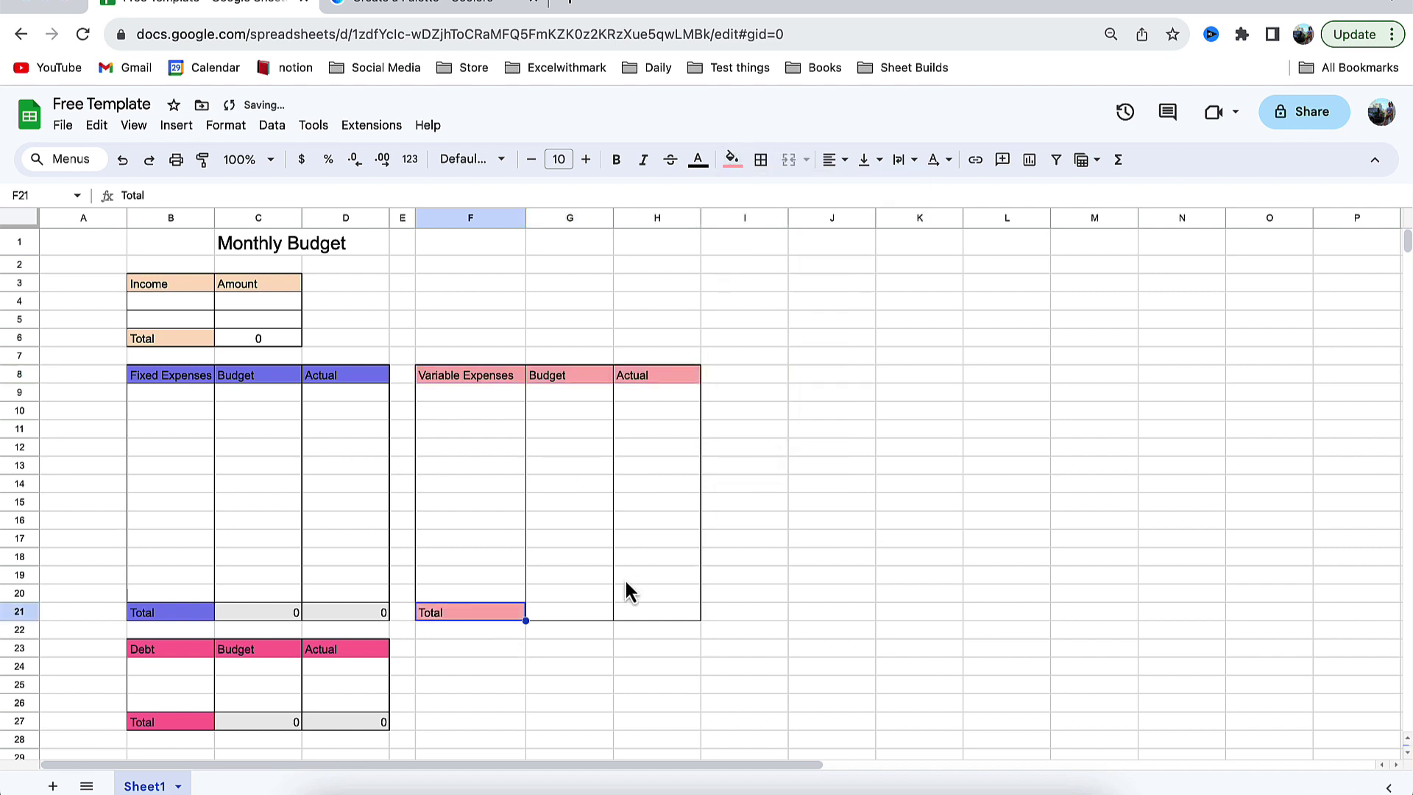
- Enter =SUM(G9:G20) in G21 and =SUM(H9:H20) in H21
click(573, 612)
text(=SUM()
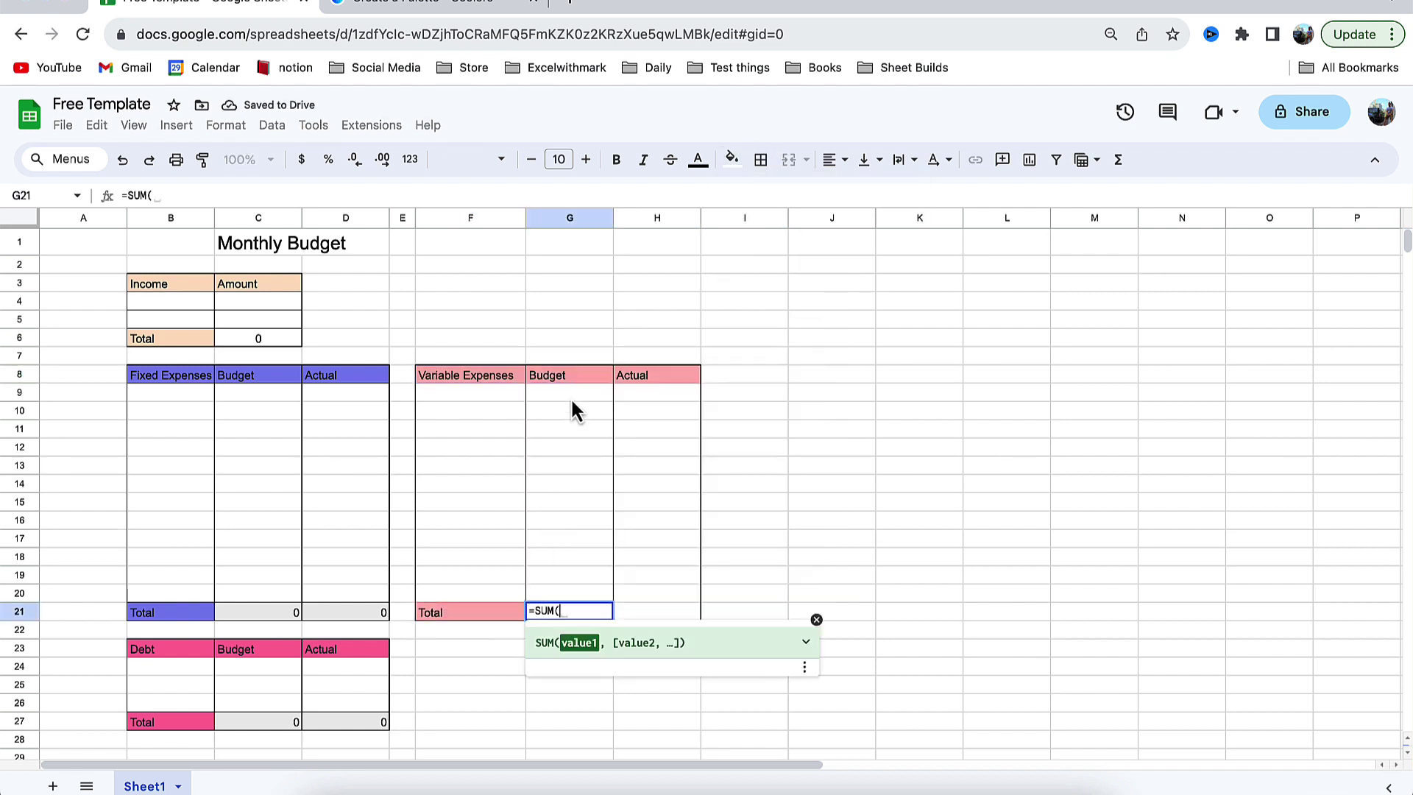
drag(571, 401, 581, 598)
key(Return)
click(645, 620)
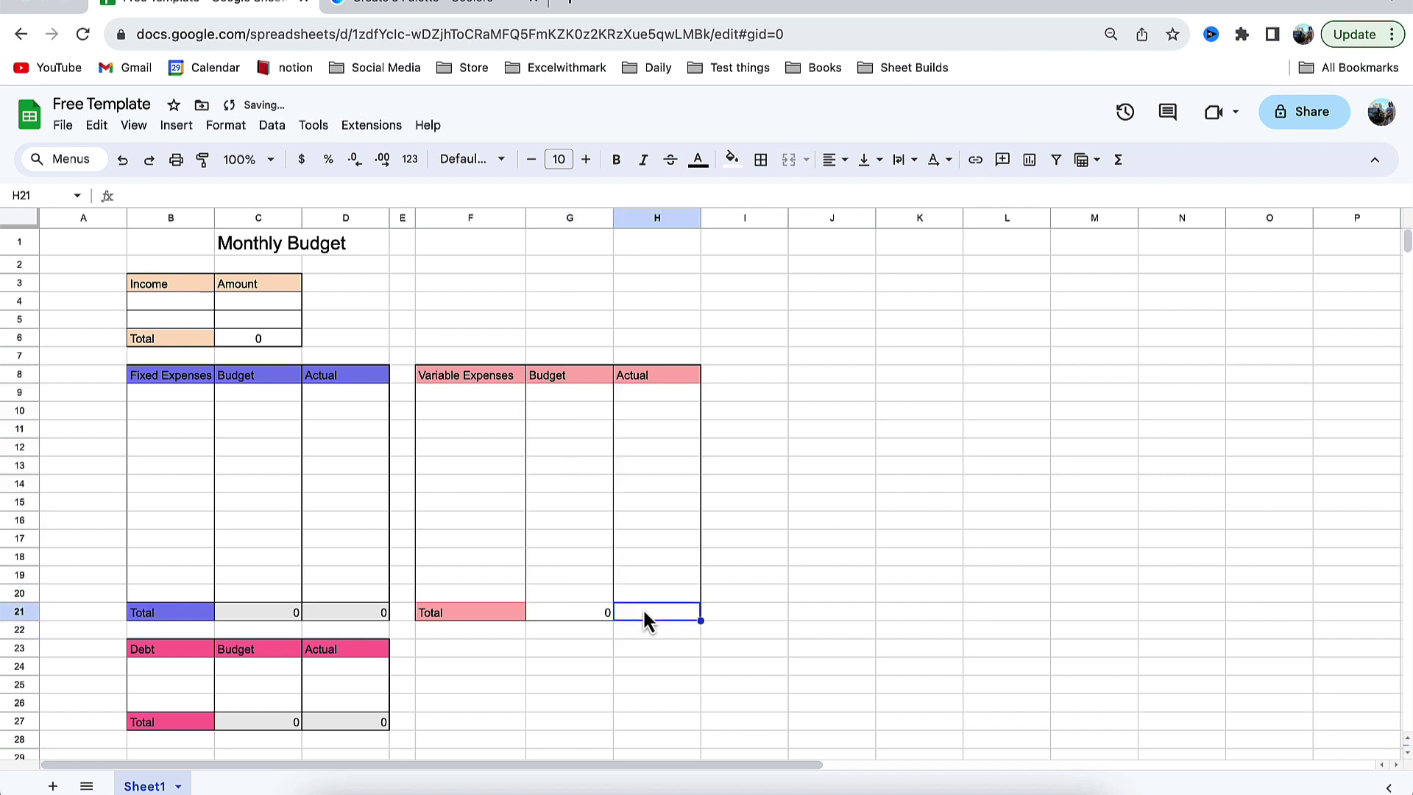
text(=SUM()
drag(669, 391, 670, 590)
key(Return)
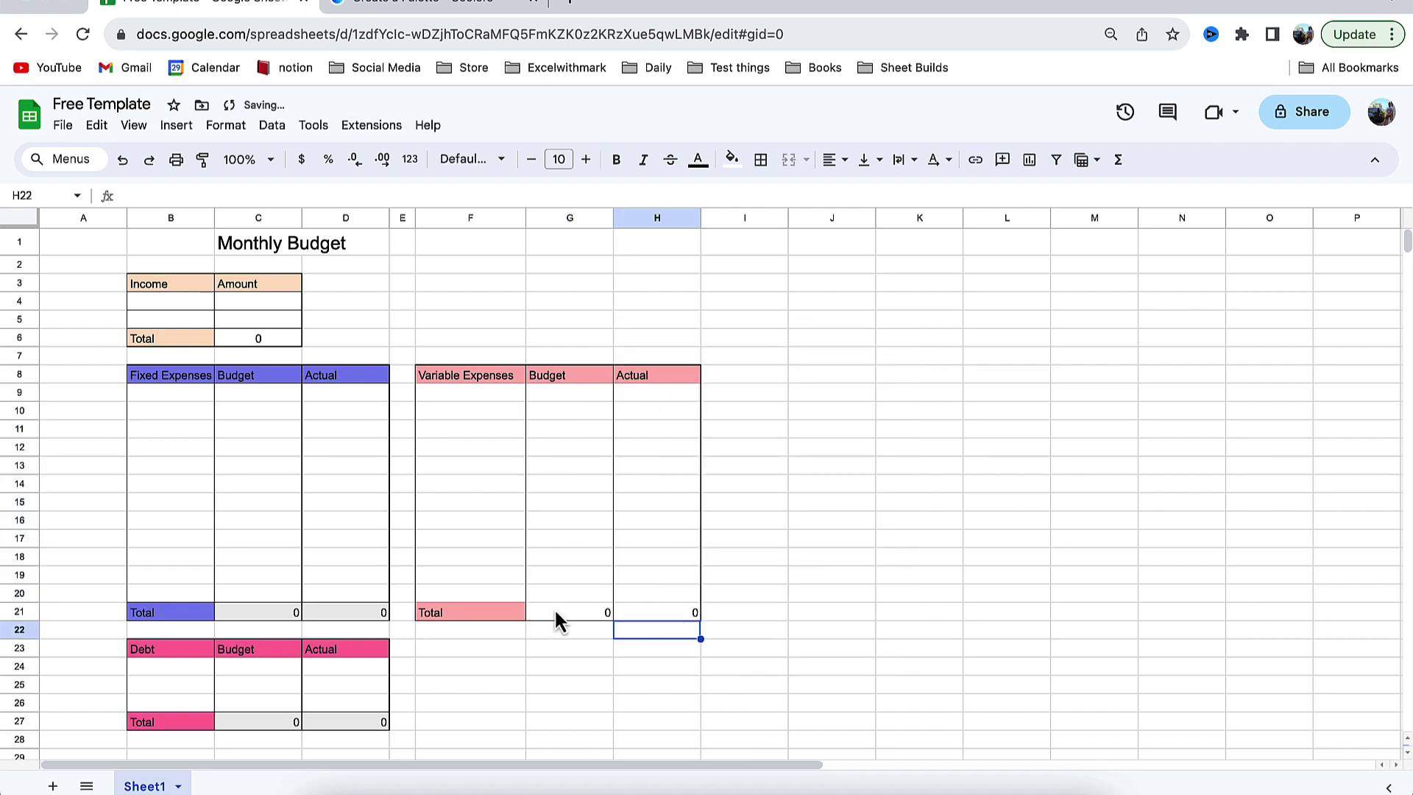
- Fill the totals G21:H21 light grey
drag(556, 612, 656, 617)
click(732, 159)
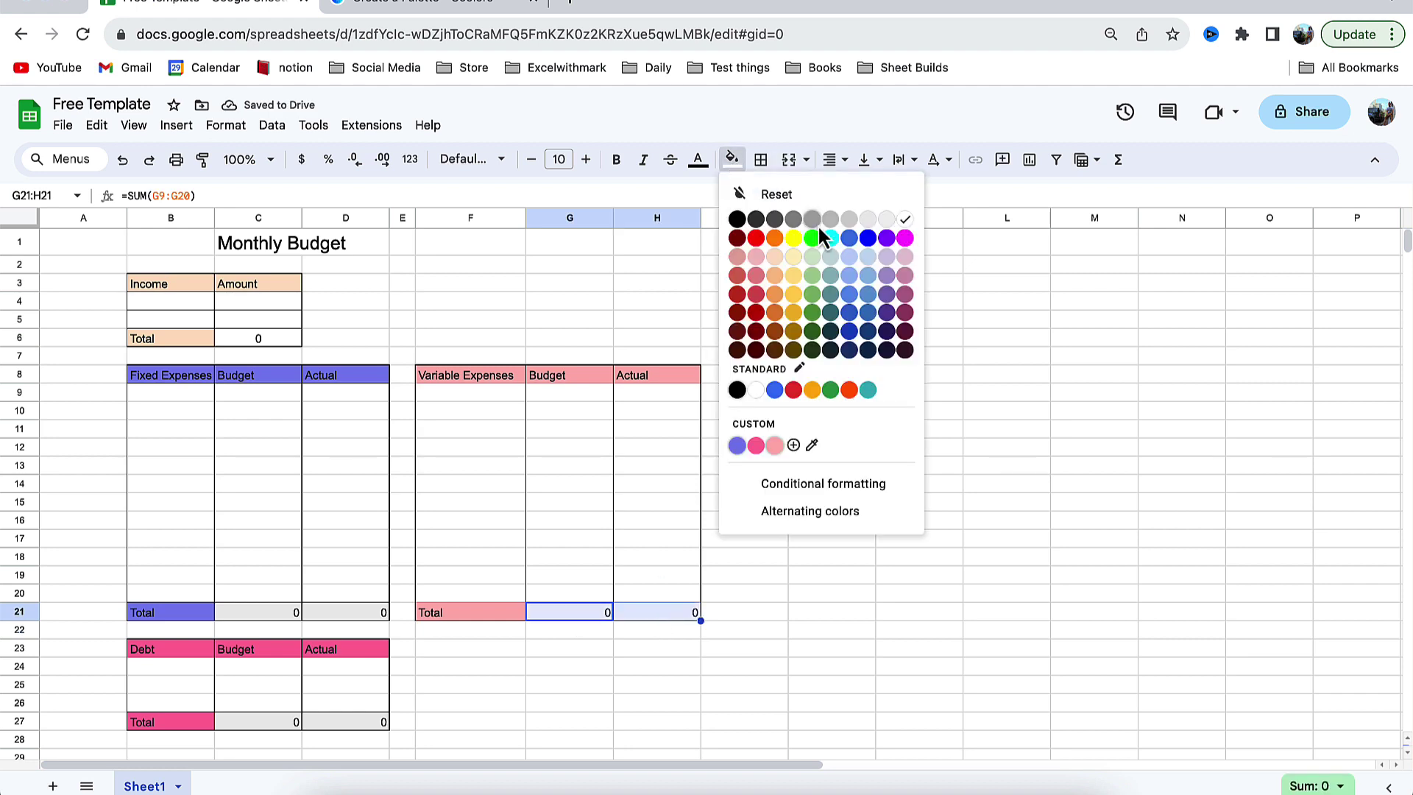
click(862, 221)
click(784, 539)
click(521, 614)
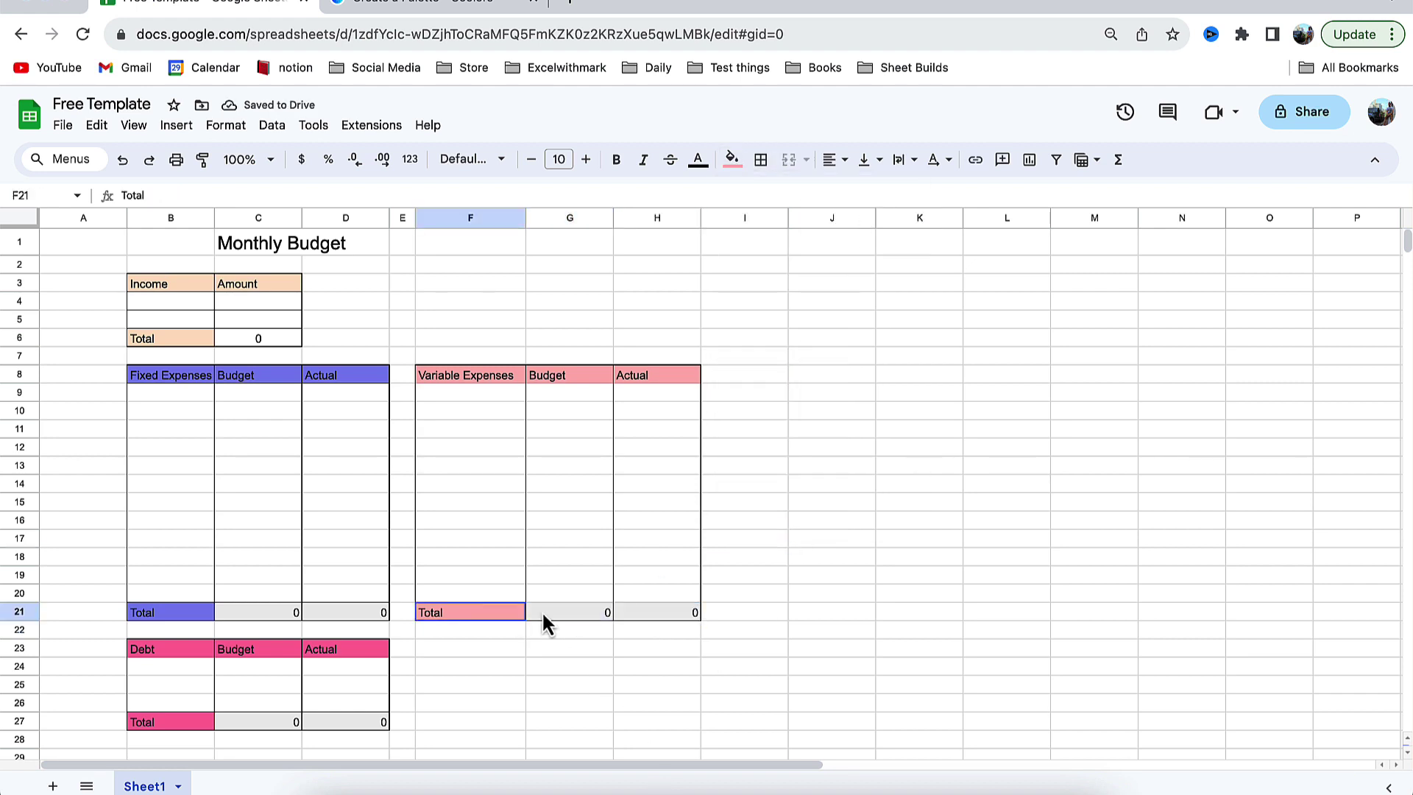
drag(543, 614, 648, 613)
drag(480, 373, 623, 378)
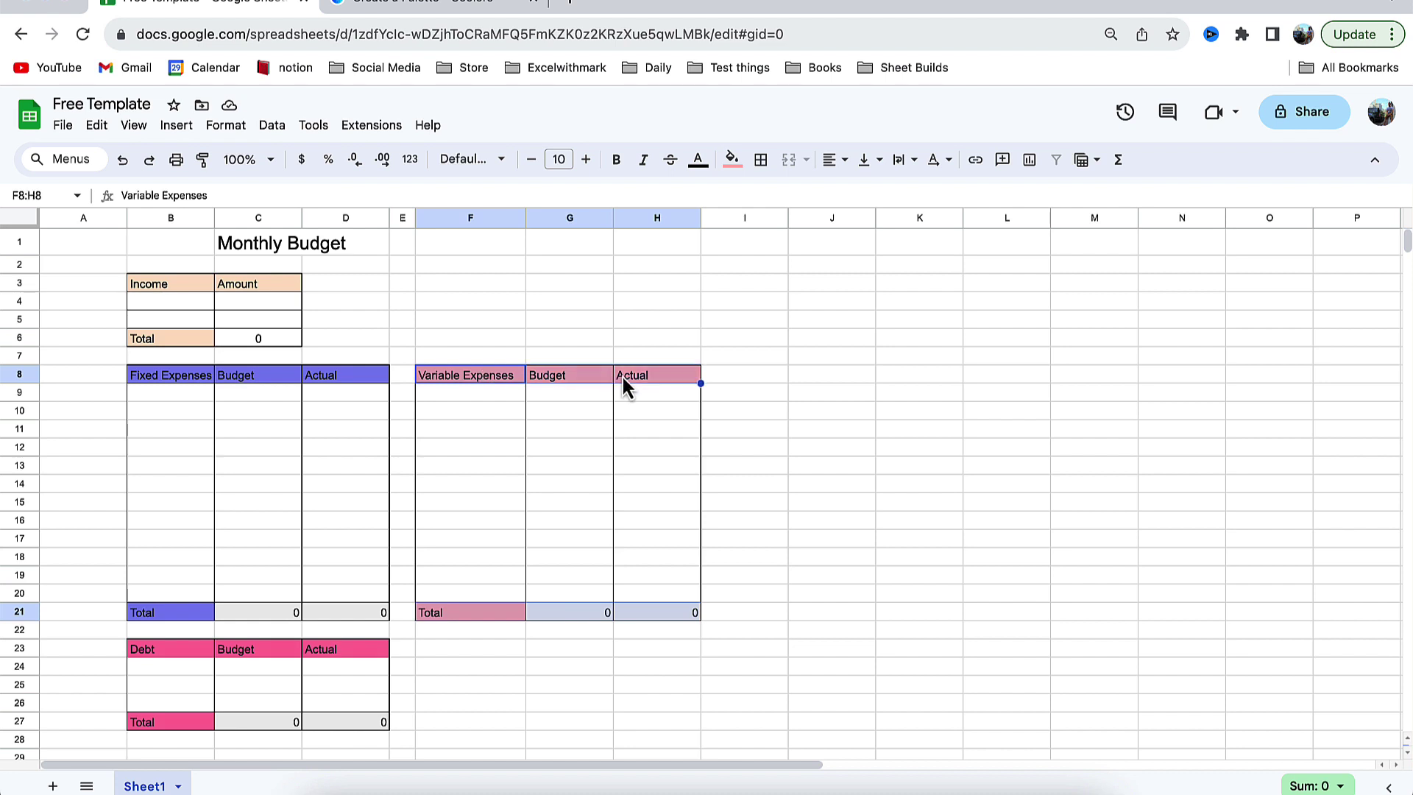
click(760, 159)
- Border the Variable Expenses header row, then enter Savings, Budget, Actual headers in F23:H23
click(886, 196)
click(786, 480)
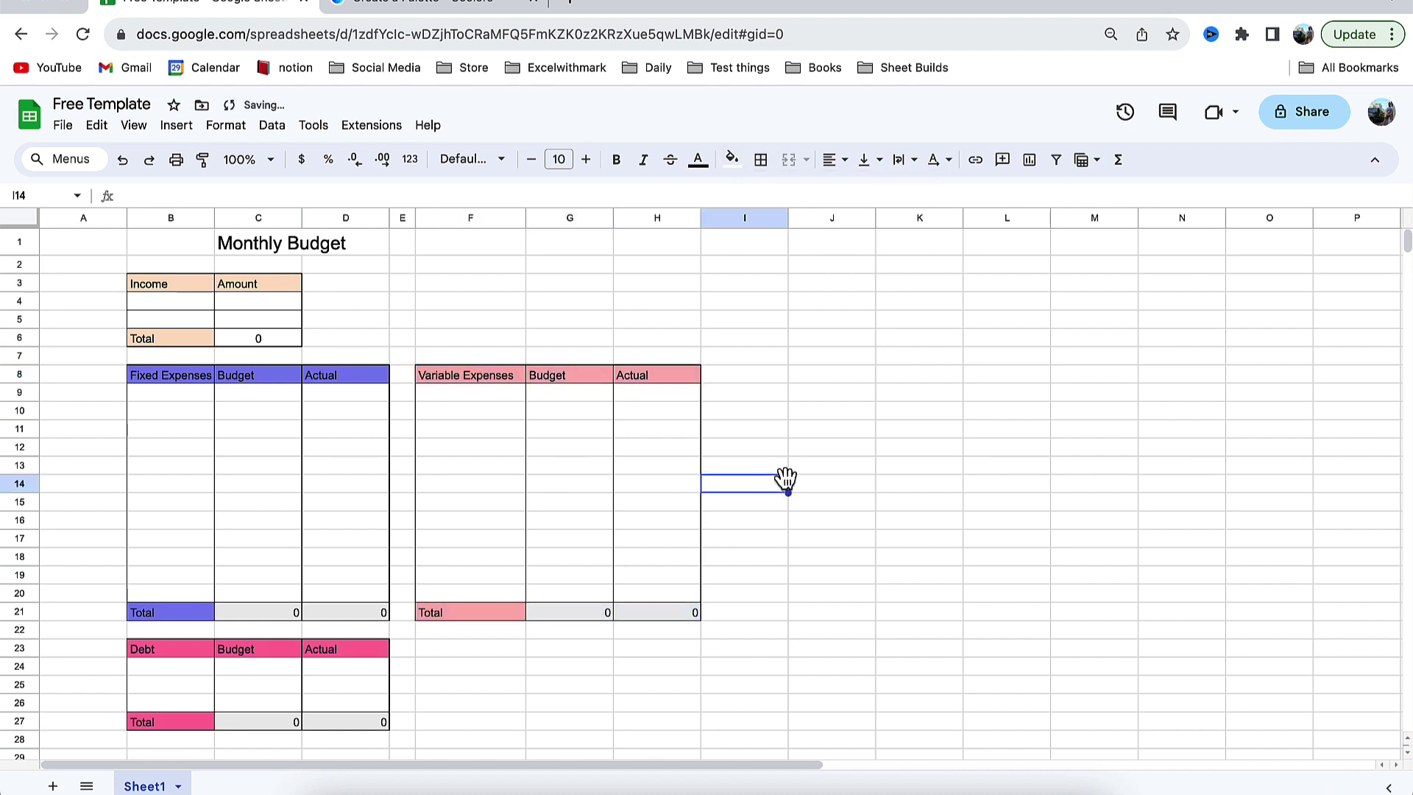
click(492, 657)
text(Savings)
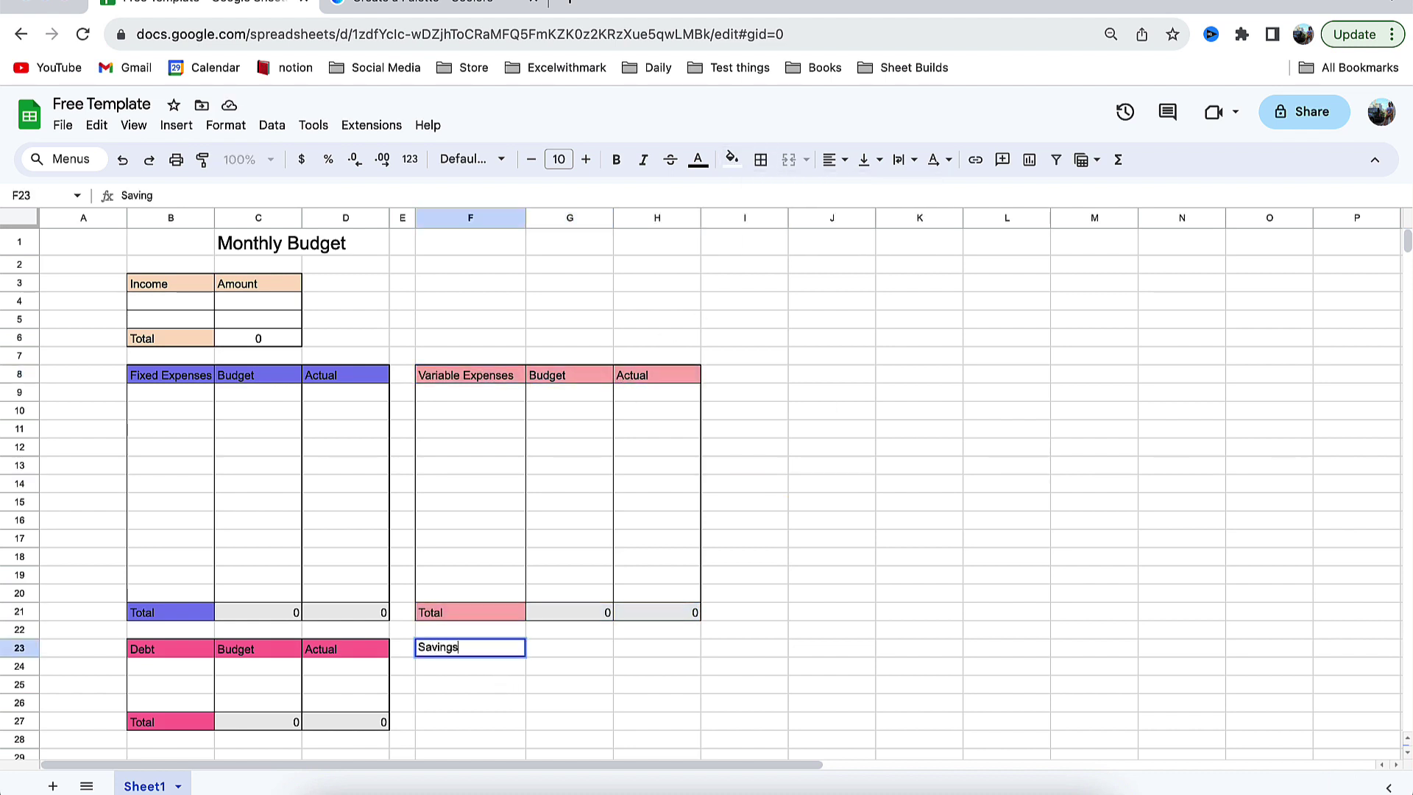
key(Tab)
text(Budget)
key(Tab)
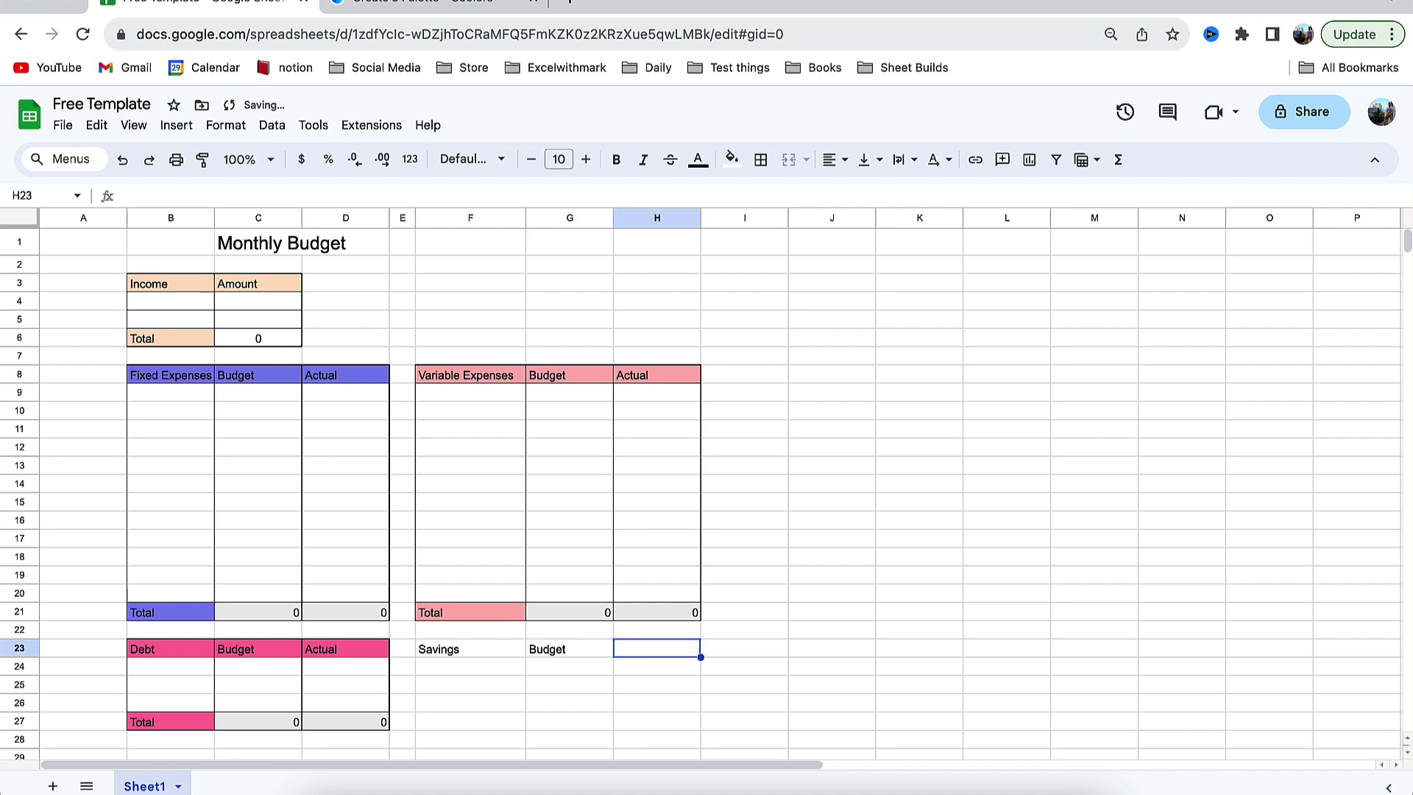
text(Actial)
key(Tab)
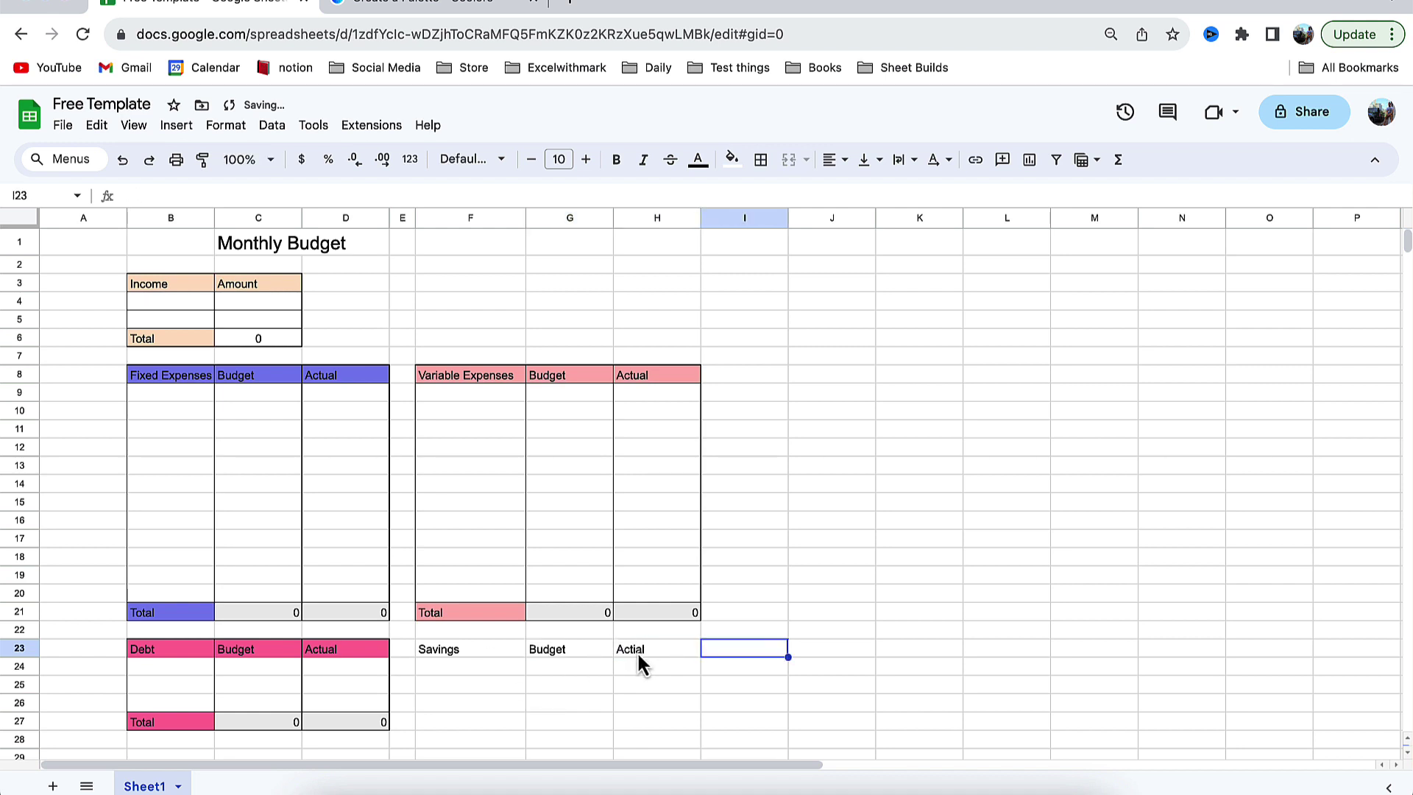
click(638, 653)
text(Actual)
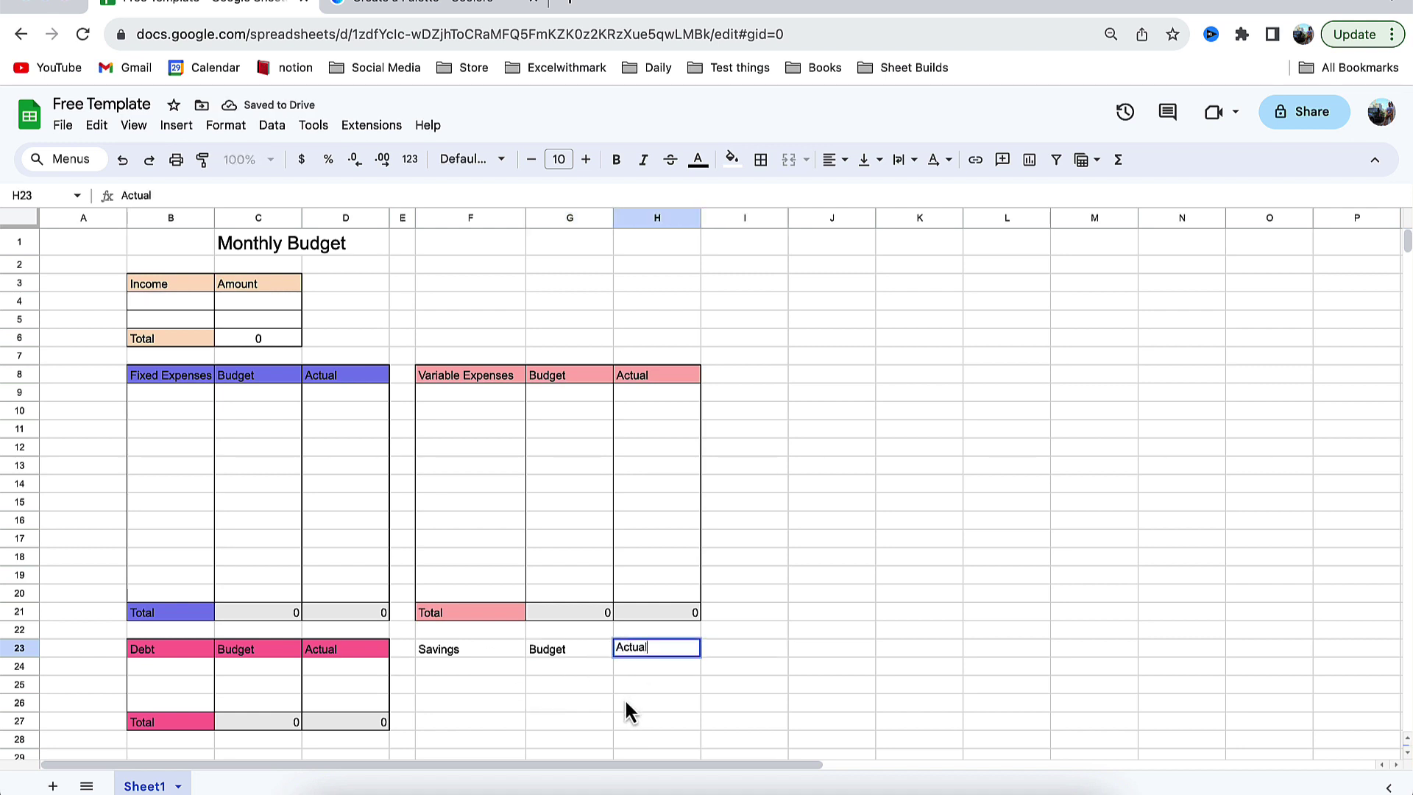
- Put an outer border around F23:H27 and add a Total label in F27
drag(486, 651, 644, 726)
click(763, 160)
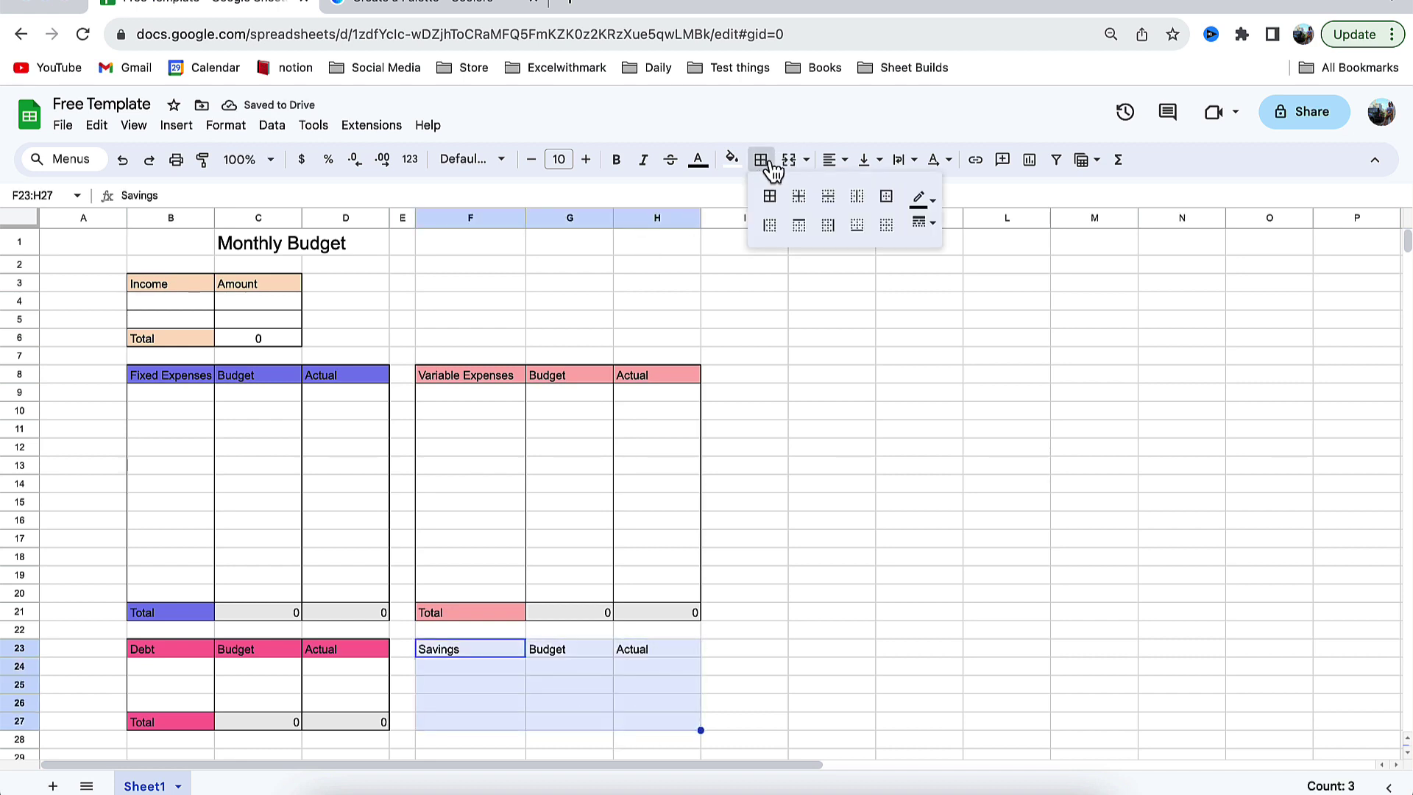
click(886, 196)
click(479, 720)
text(To)
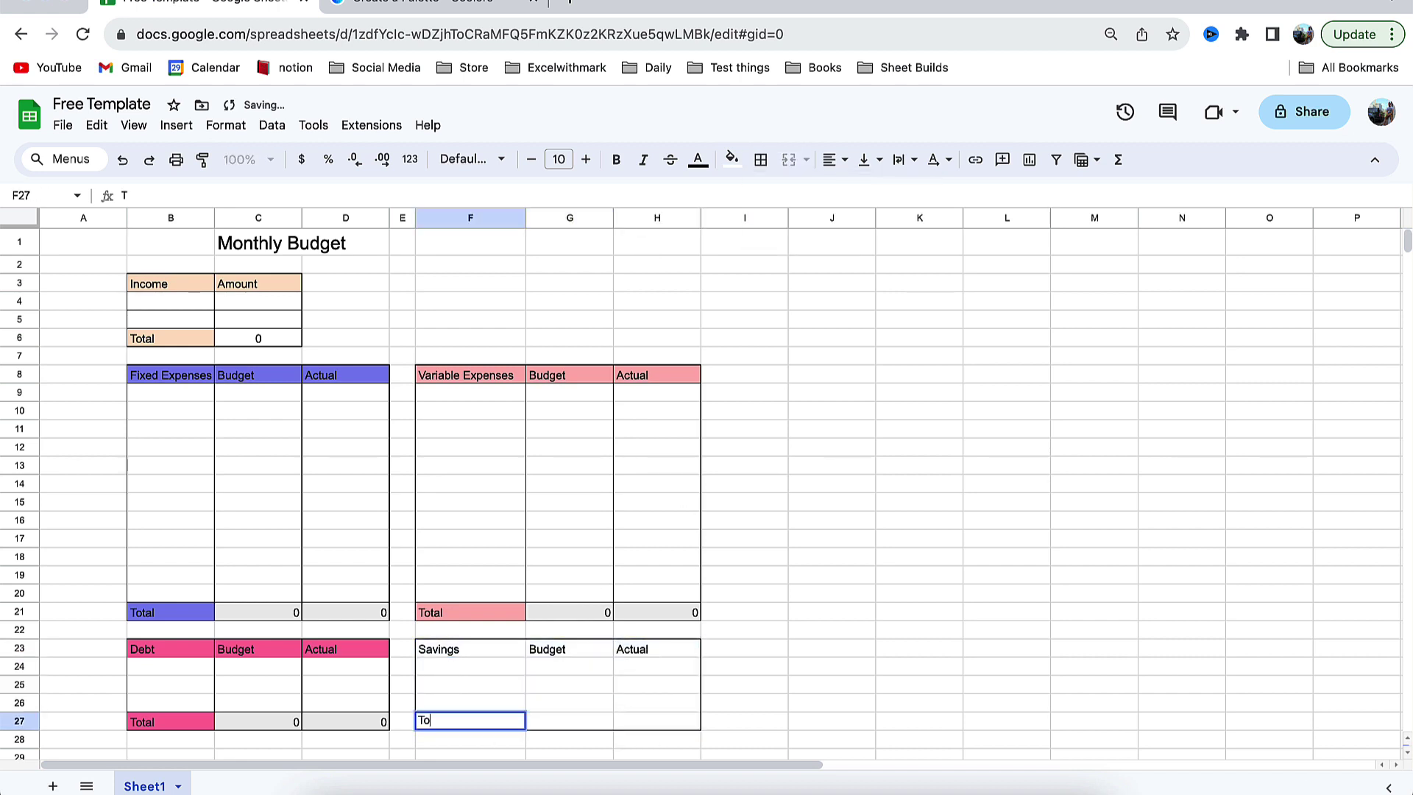
text(tal)
key(Tab)
- Enter Savings totals =SUM(G24:G26) in G27 and =SUM(H24:H26) in H27
text(=SUM()
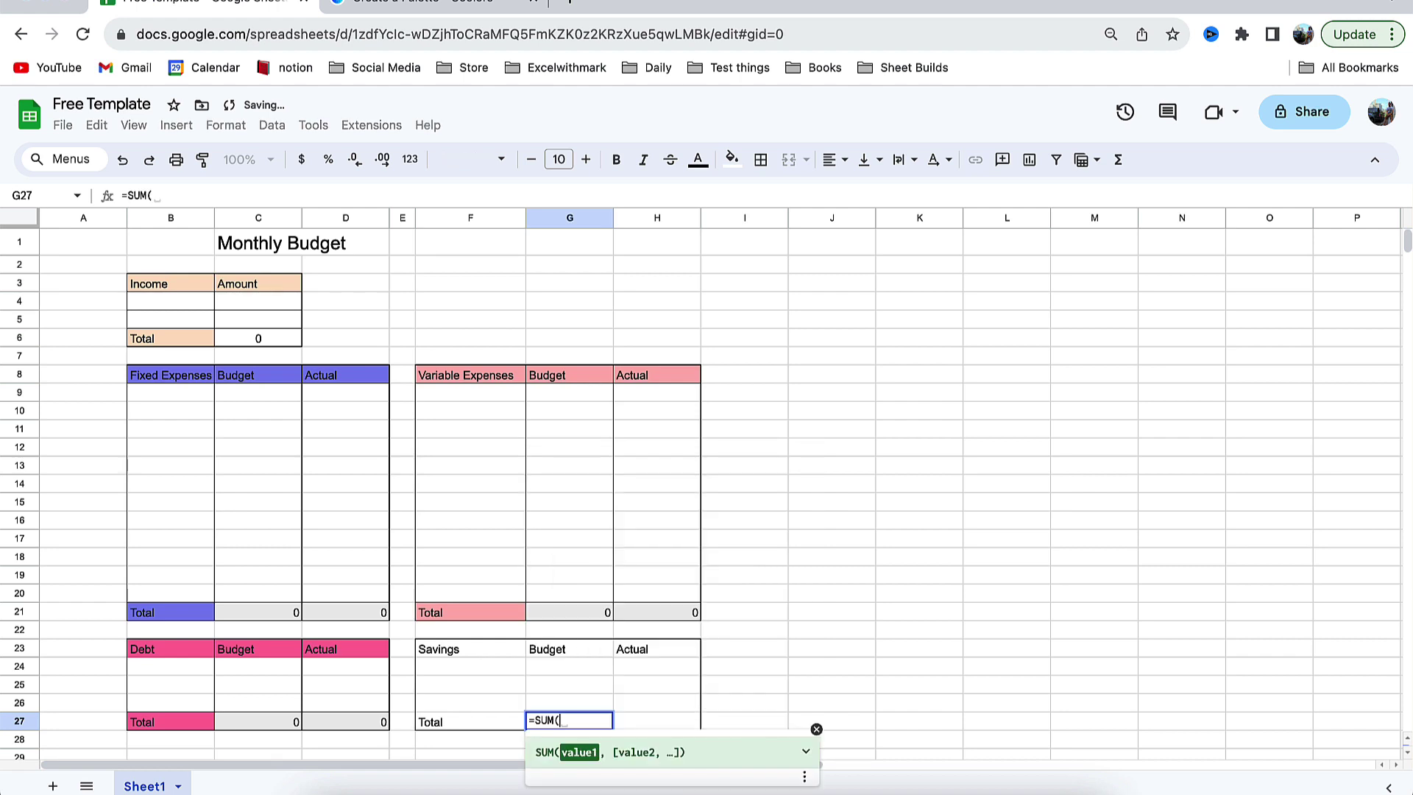
drag(561, 669, 575, 696)
key(Return)
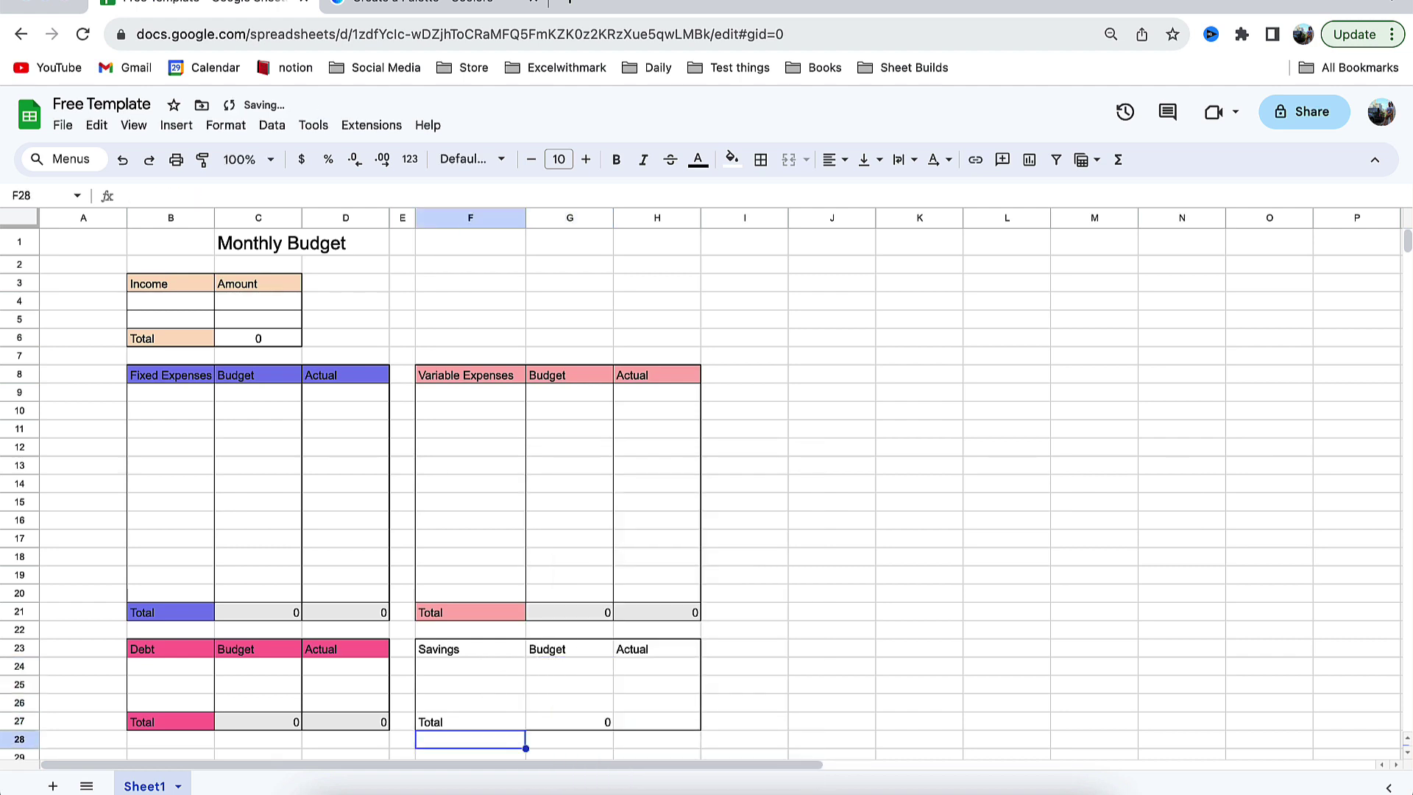
click(667, 720)
text(=SUM()
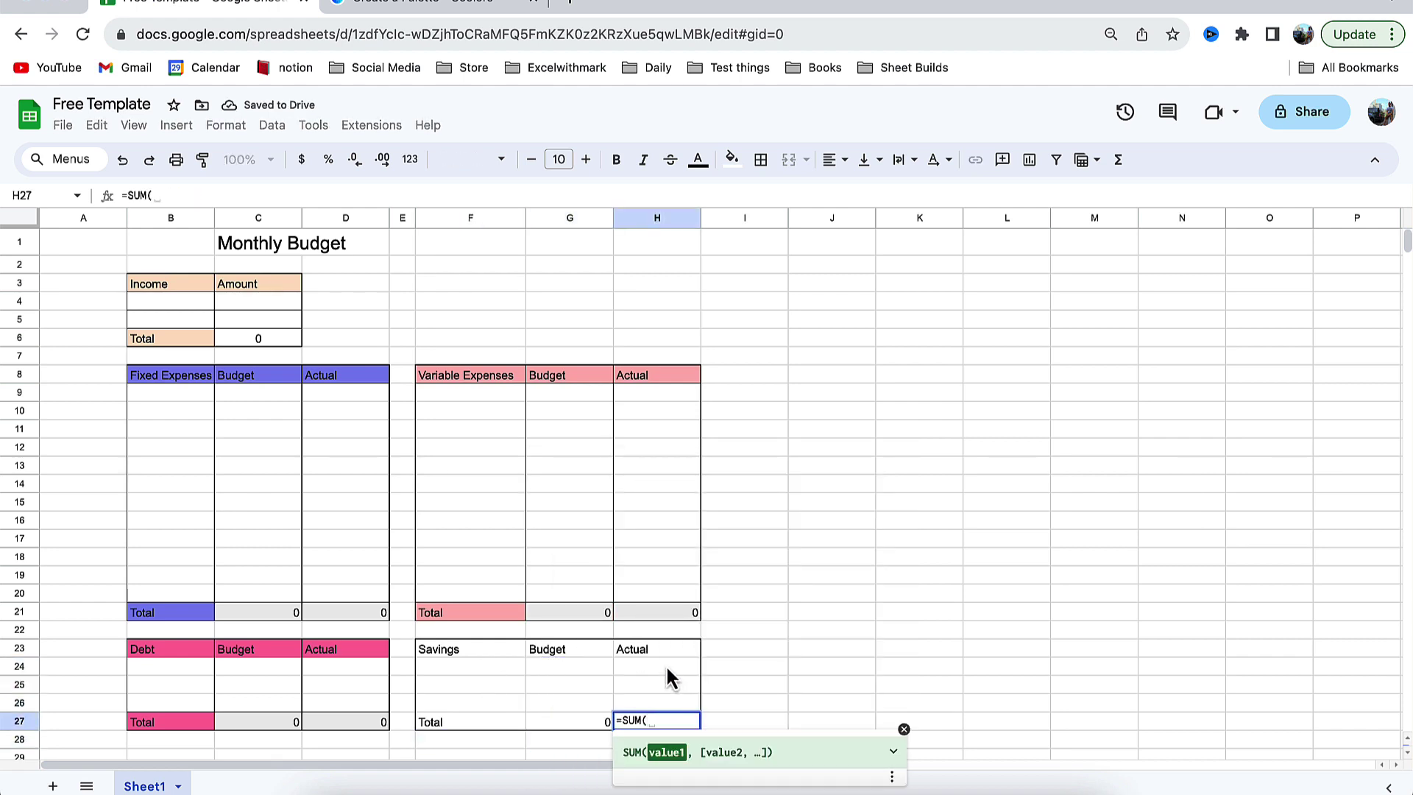
drag(665, 665, 670, 702)
key(Return)
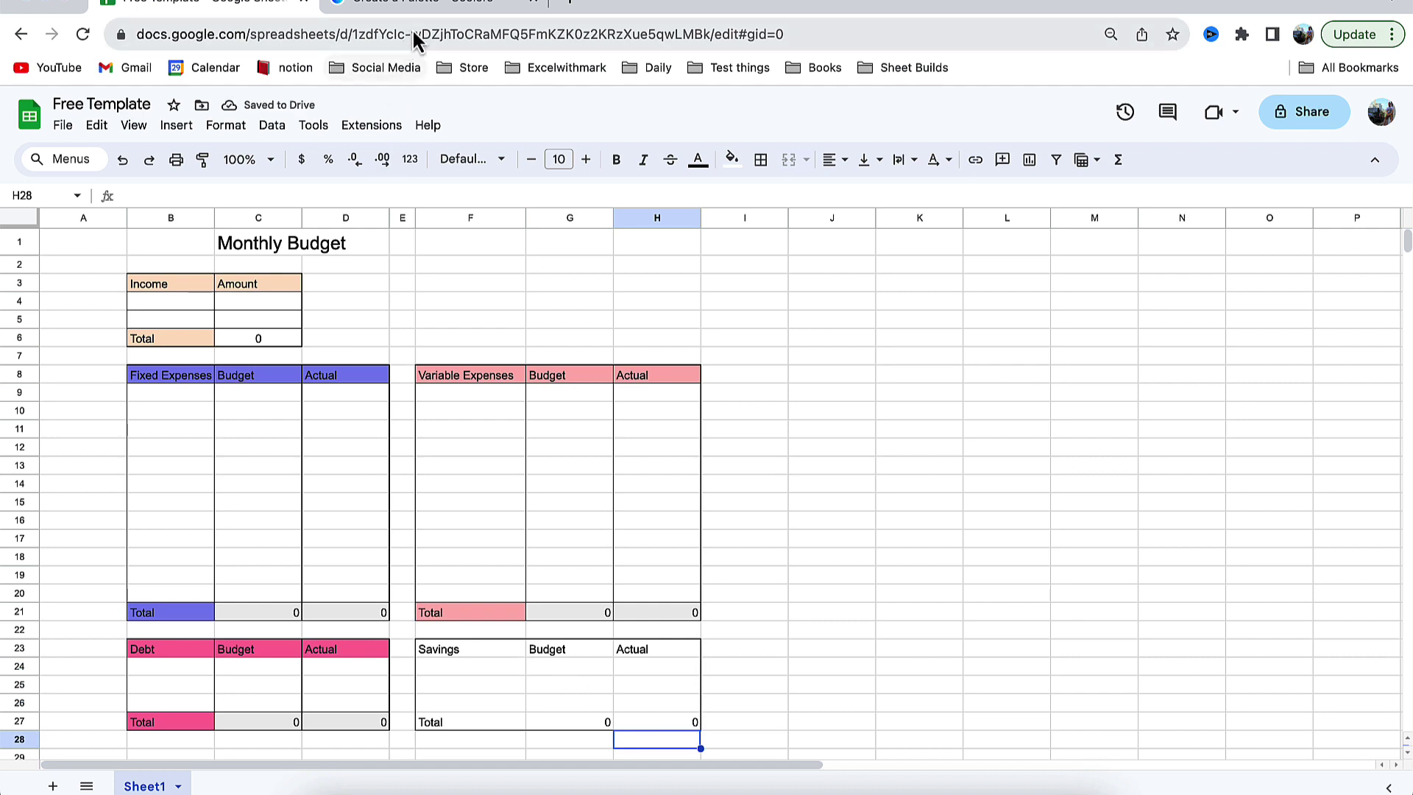
- Copy the Misty rose hex code FFEBE7 from Coolors
click(419, 5)
click(1282, 730)
click(1309, 666)
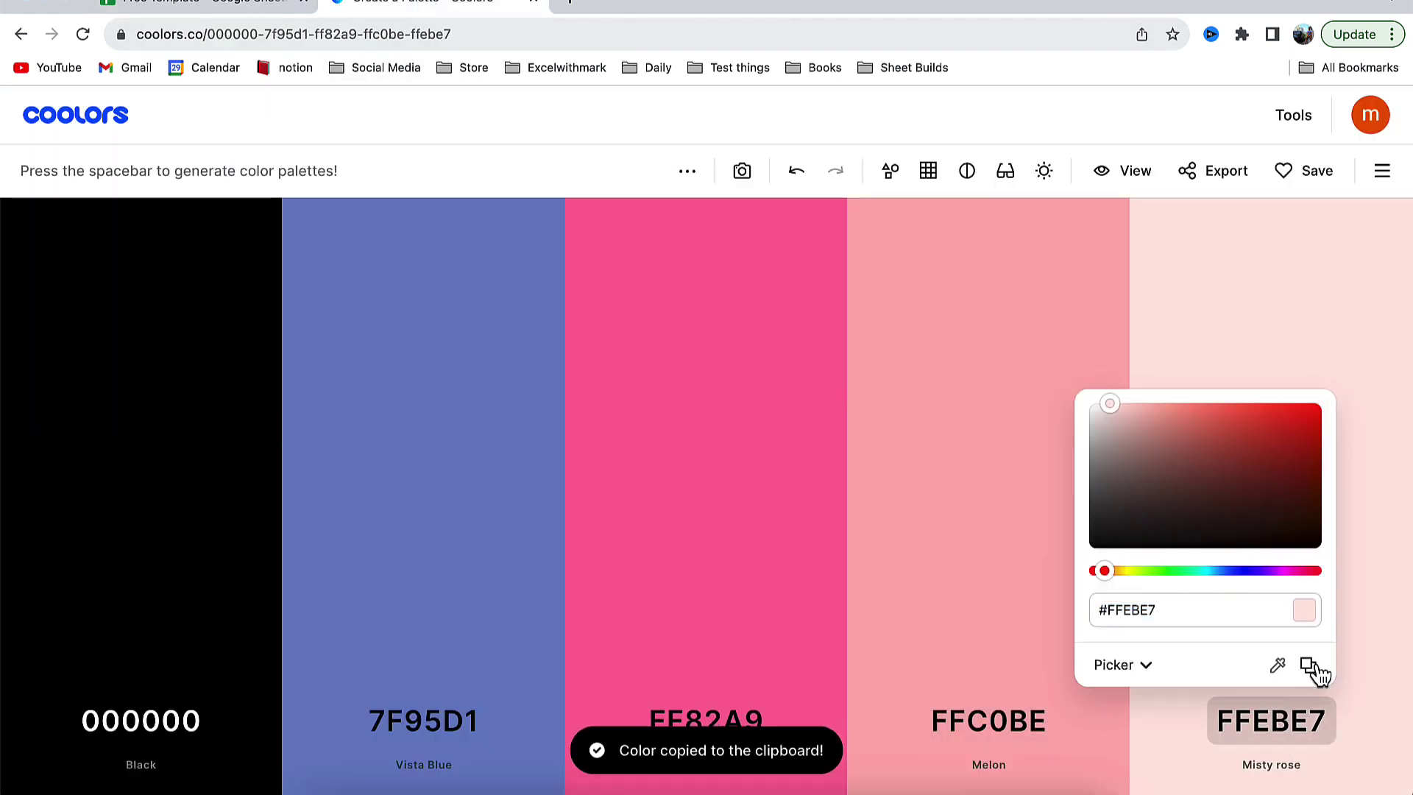
- Fill the Savings header row F23:H23 and Total label F27 with custom #FFEBE7
click(235, 6)
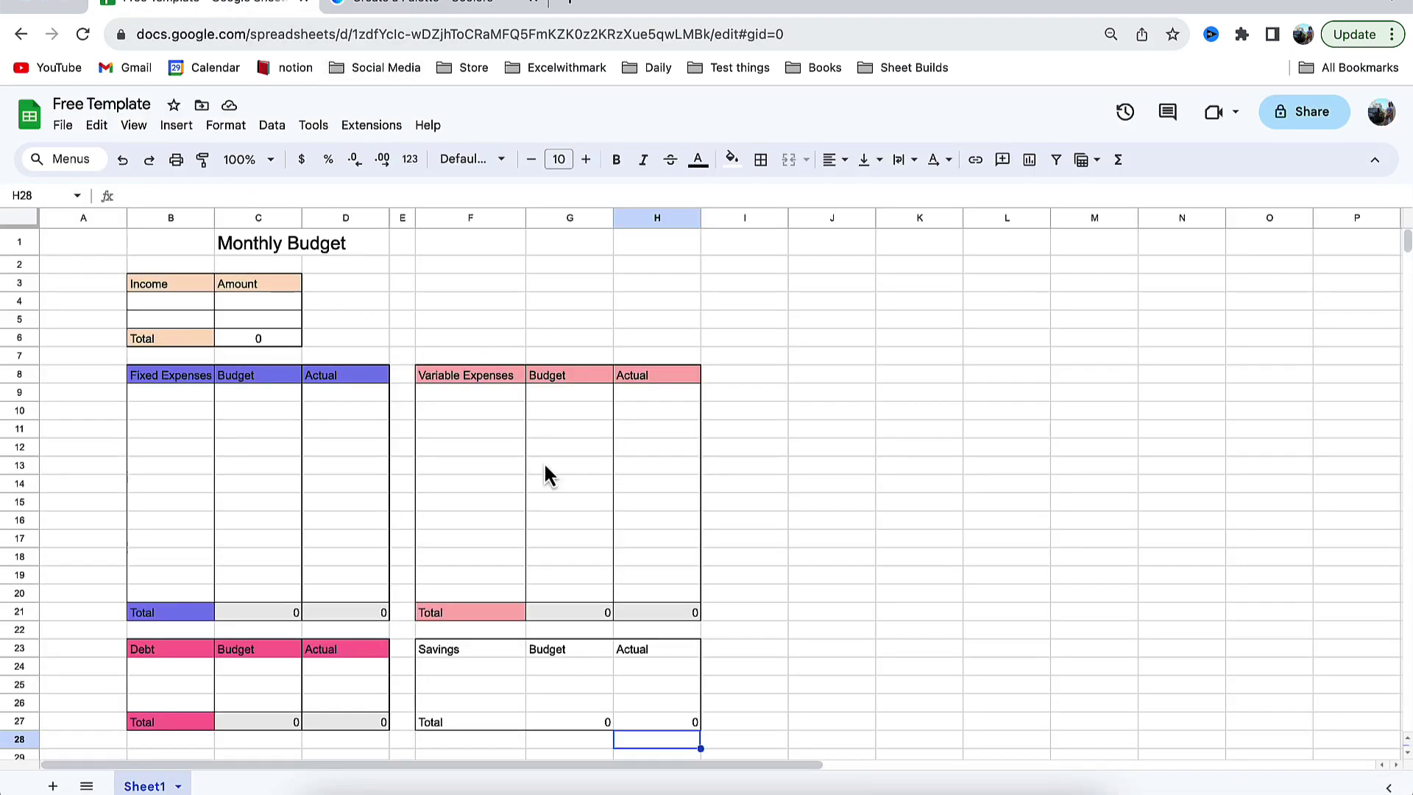
drag(468, 651, 629, 649)
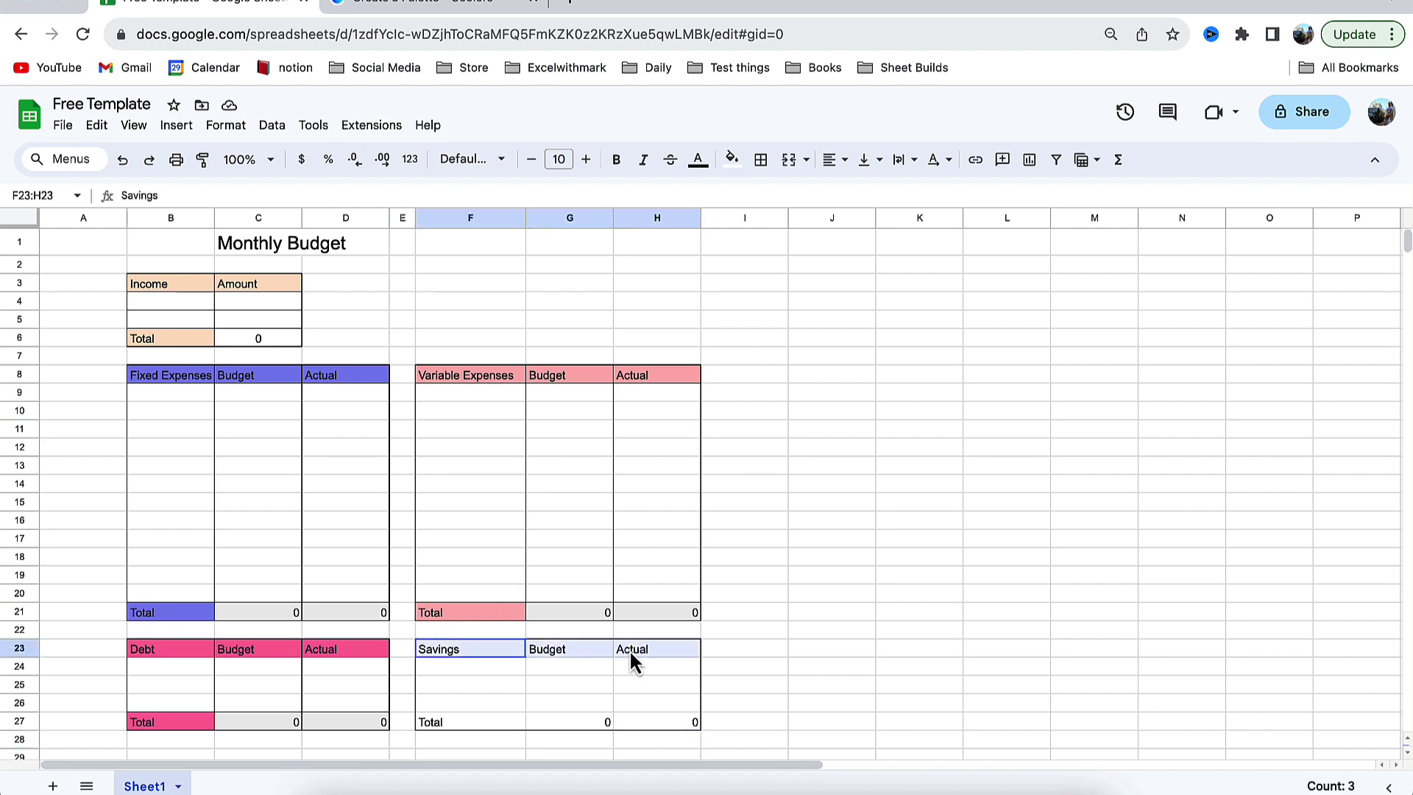
click(731, 159)
click(793, 445)
key(ctrl+v)
click(795, 570)
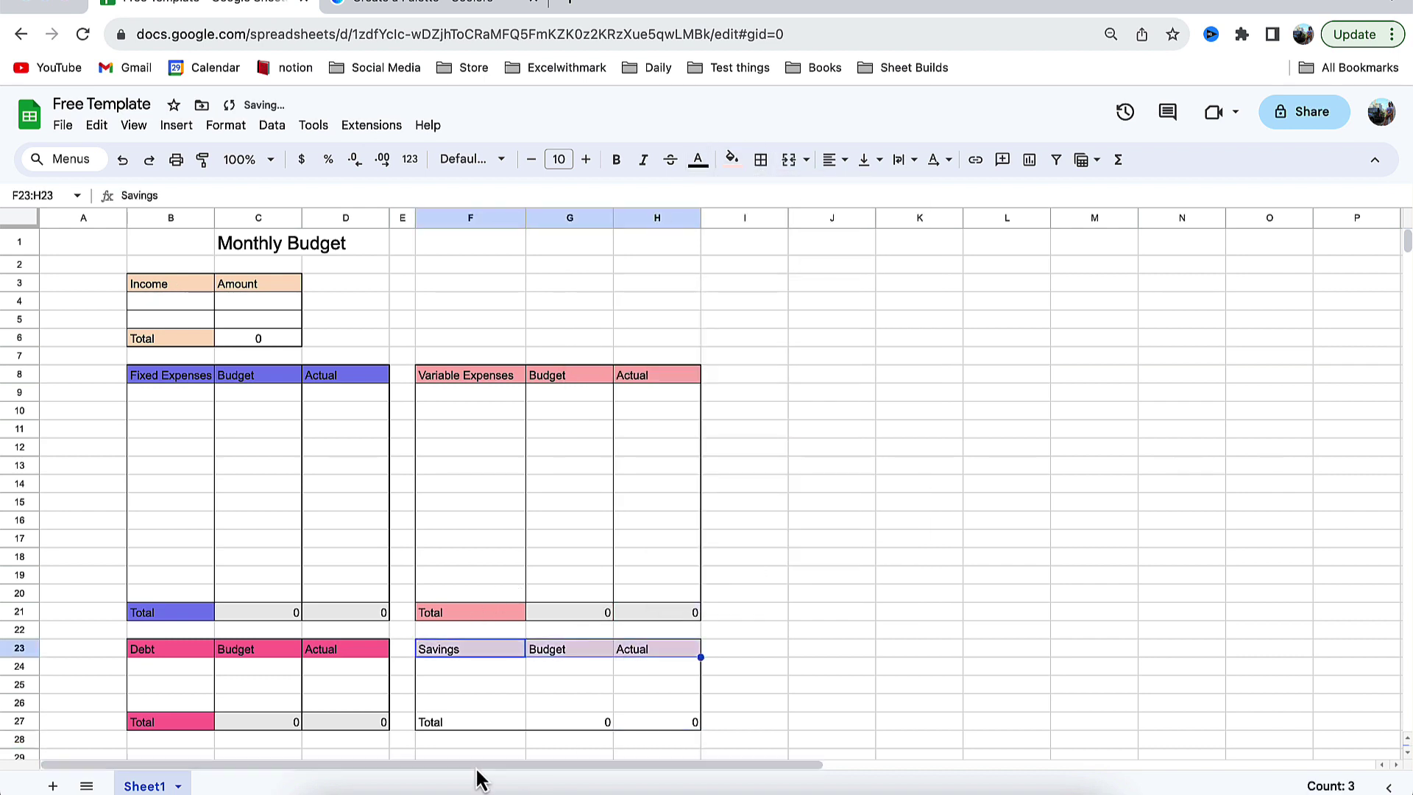
click(471, 722)
click(731, 159)
key(ctrl+v)
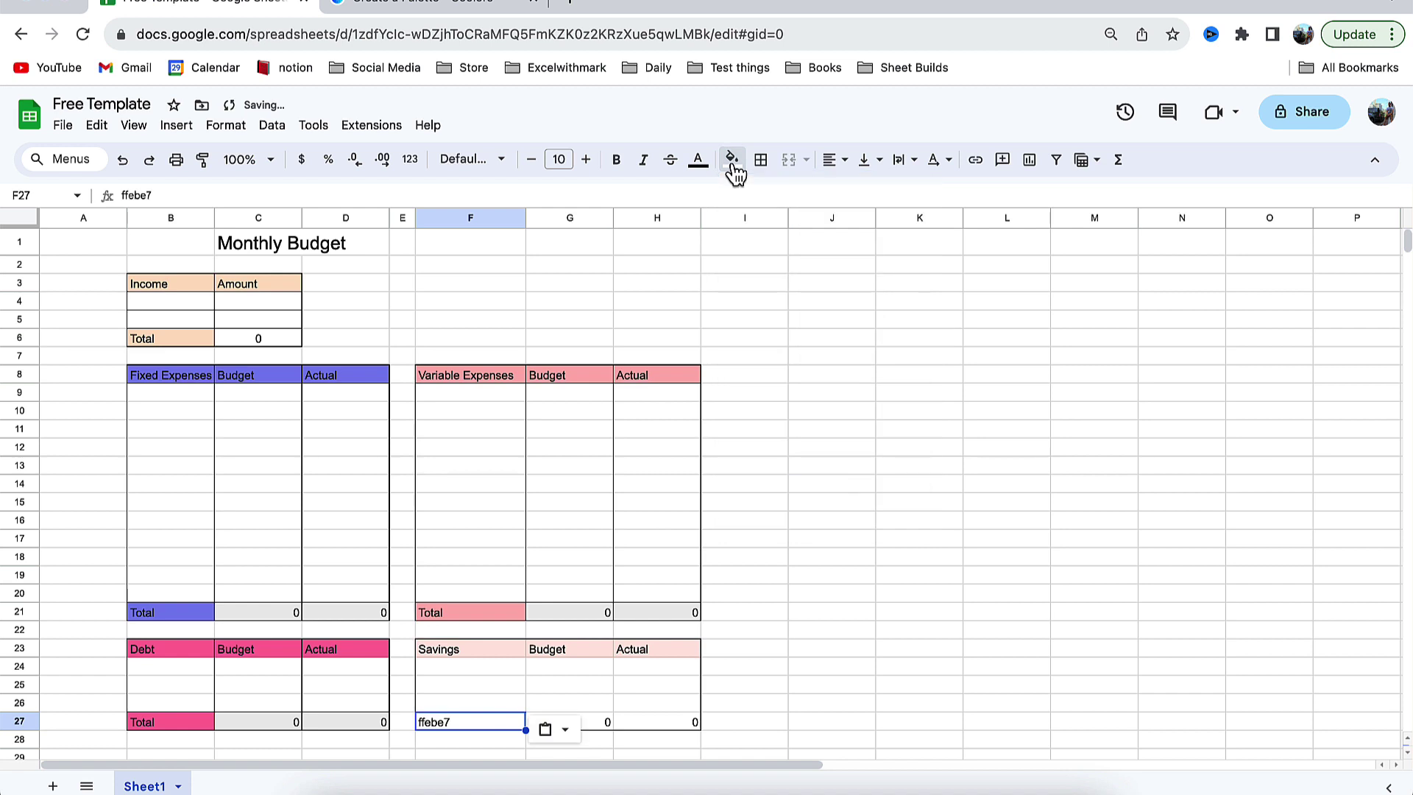
key(ctrl+z)
click(731, 159)
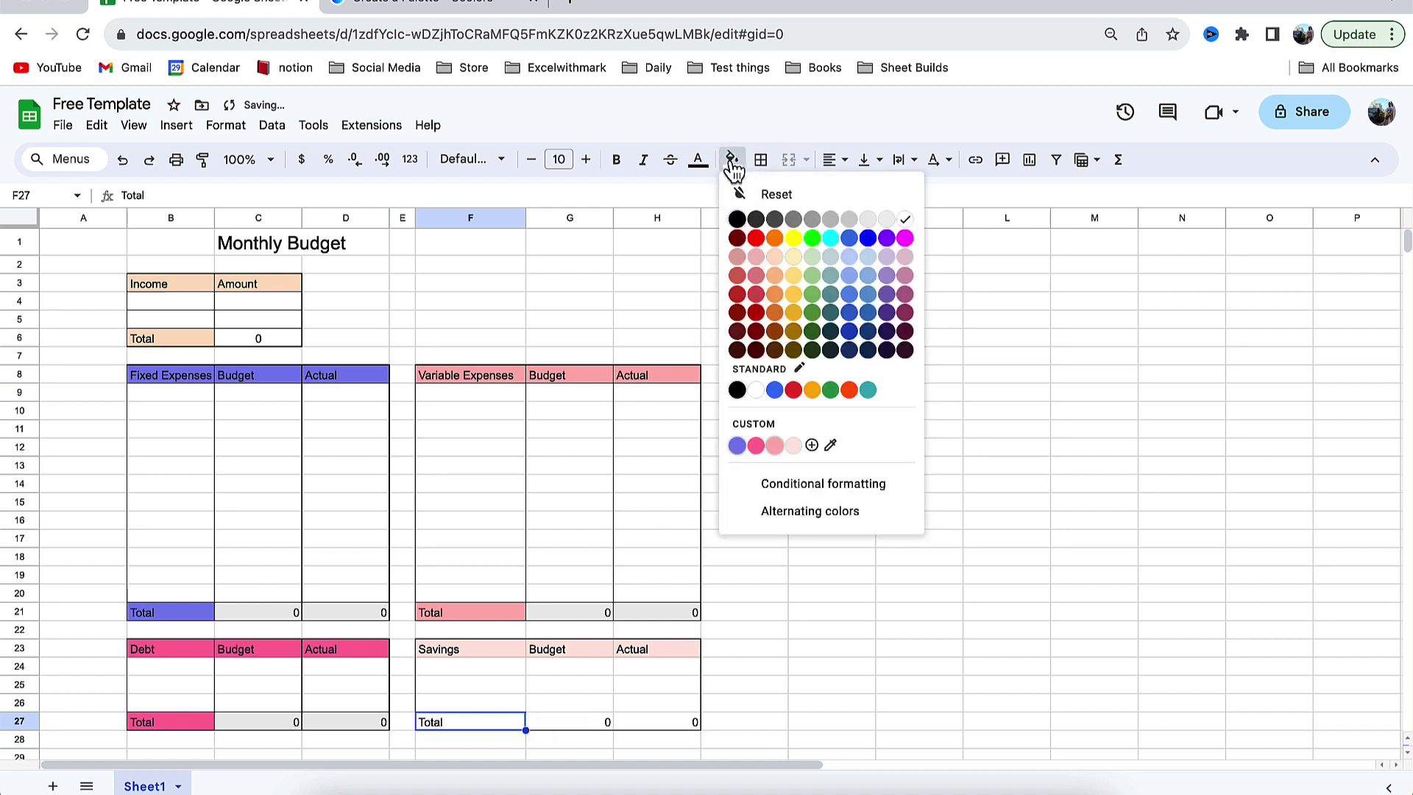
click(780, 443)
- Fill the Savings totals G27:H27 light grey
drag(608, 725, 648, 721)
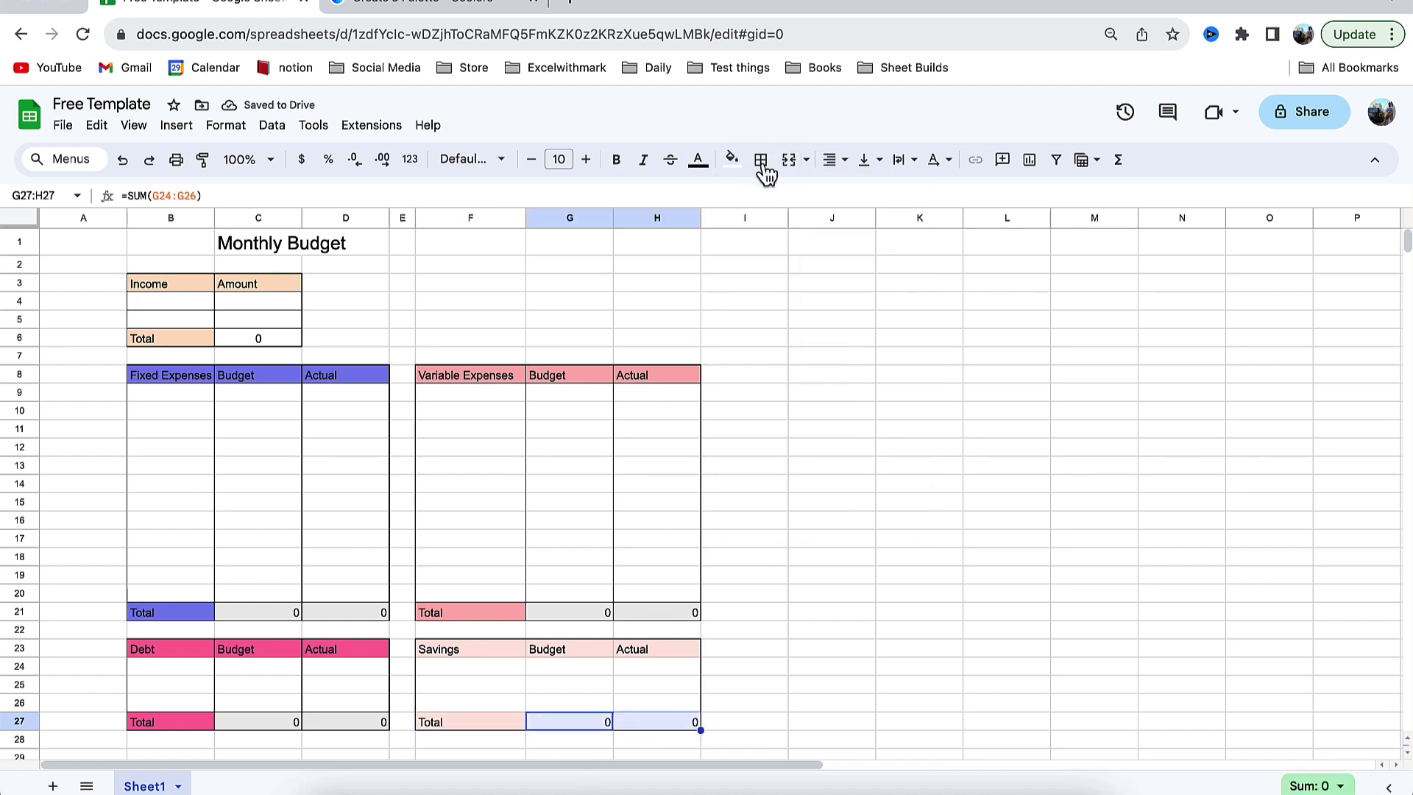
click(732, 159)
click(849, 218)
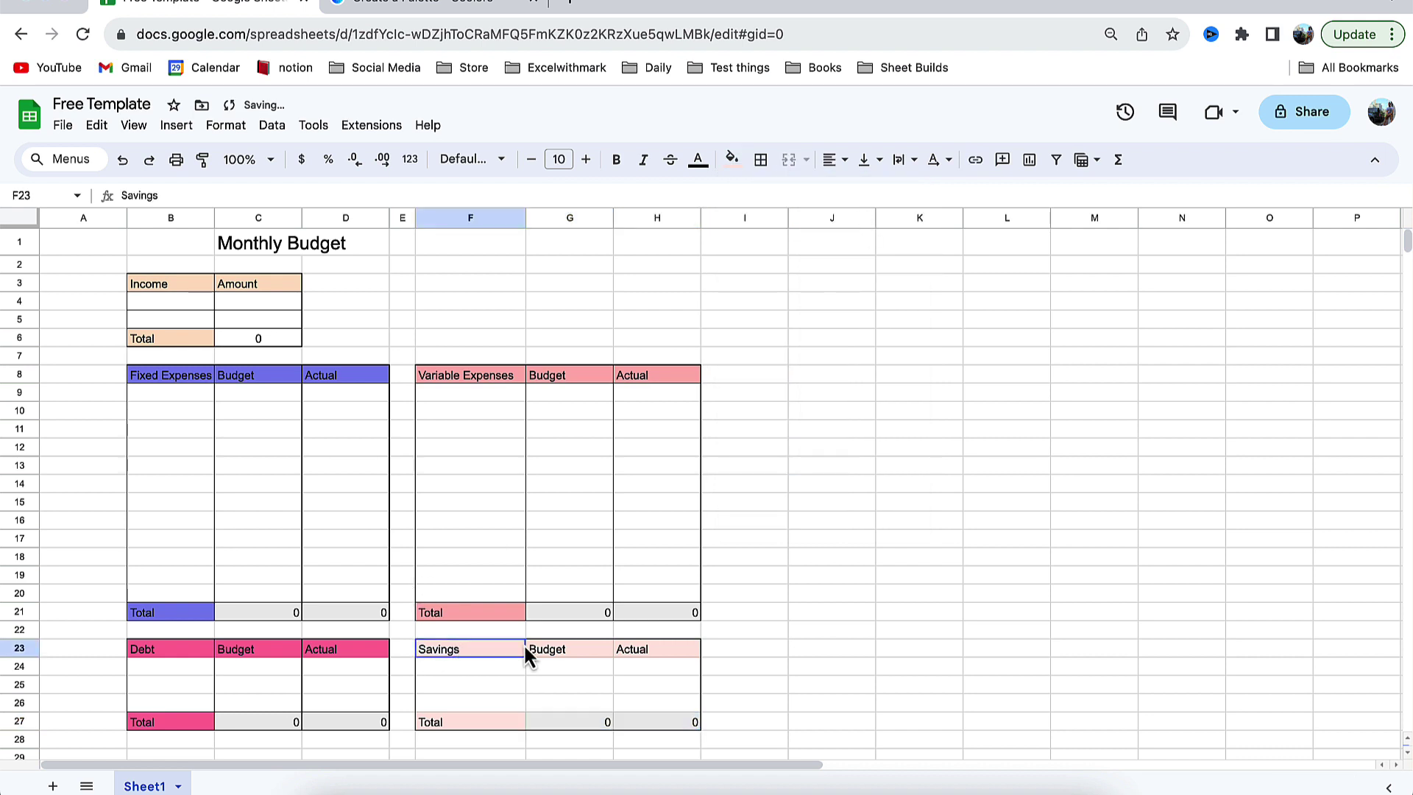
- Add borders to the Savings Total row F27:H27 and the Budget column G
drag(441, 649, 629, 653)
drag(515, 723, 626, 721)
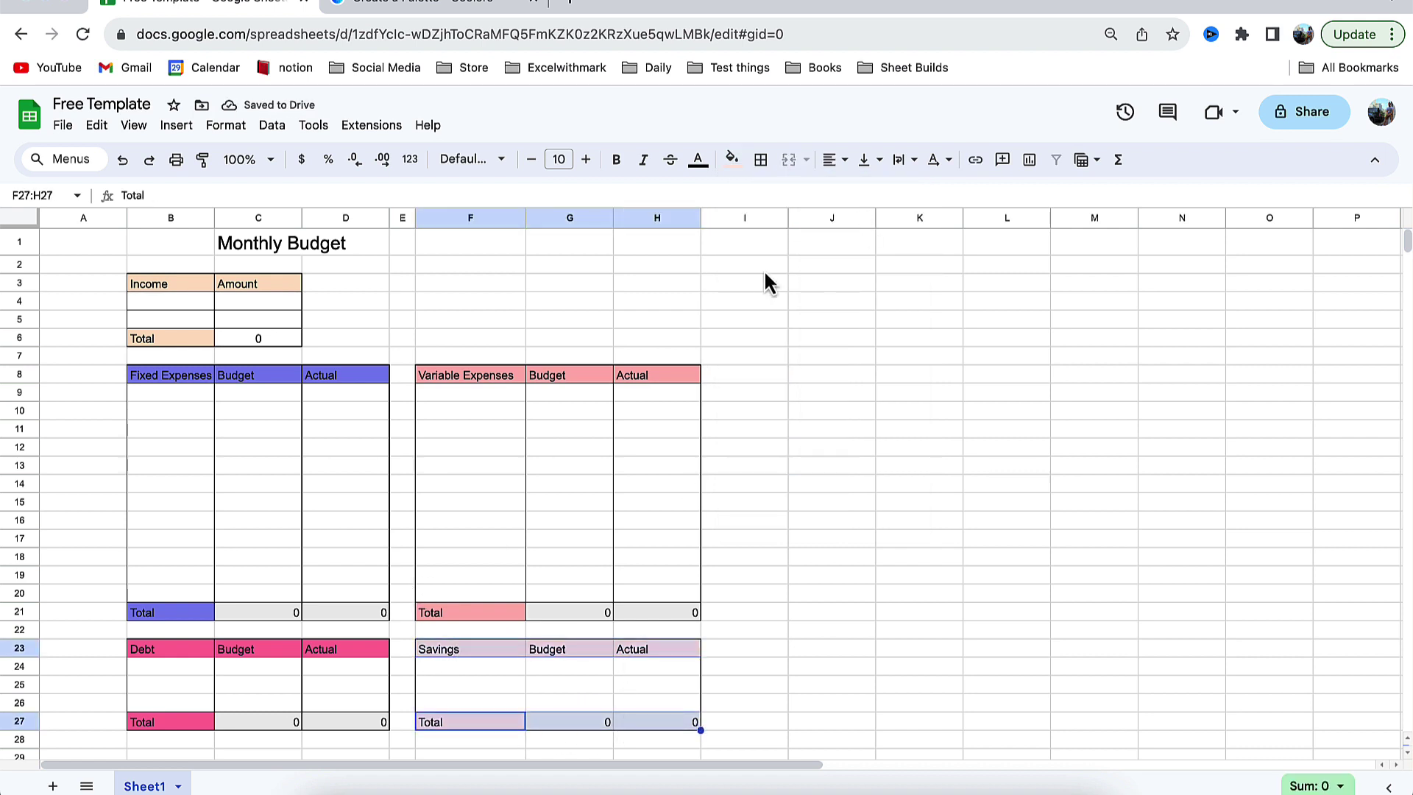
click(765, 159)
click(893, 214)
click(812, 462)
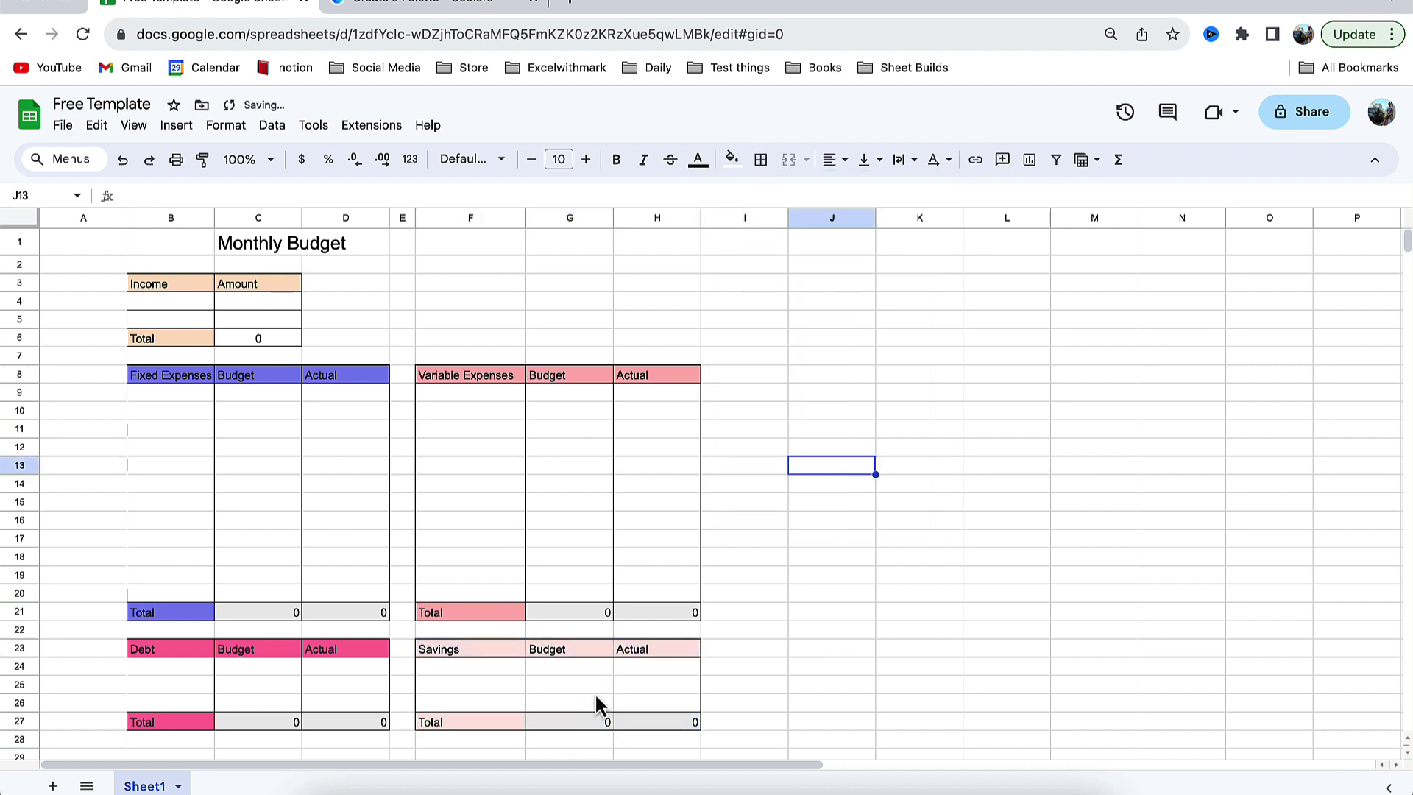
drag(593, 721, 586, 647)
click(761, 159)
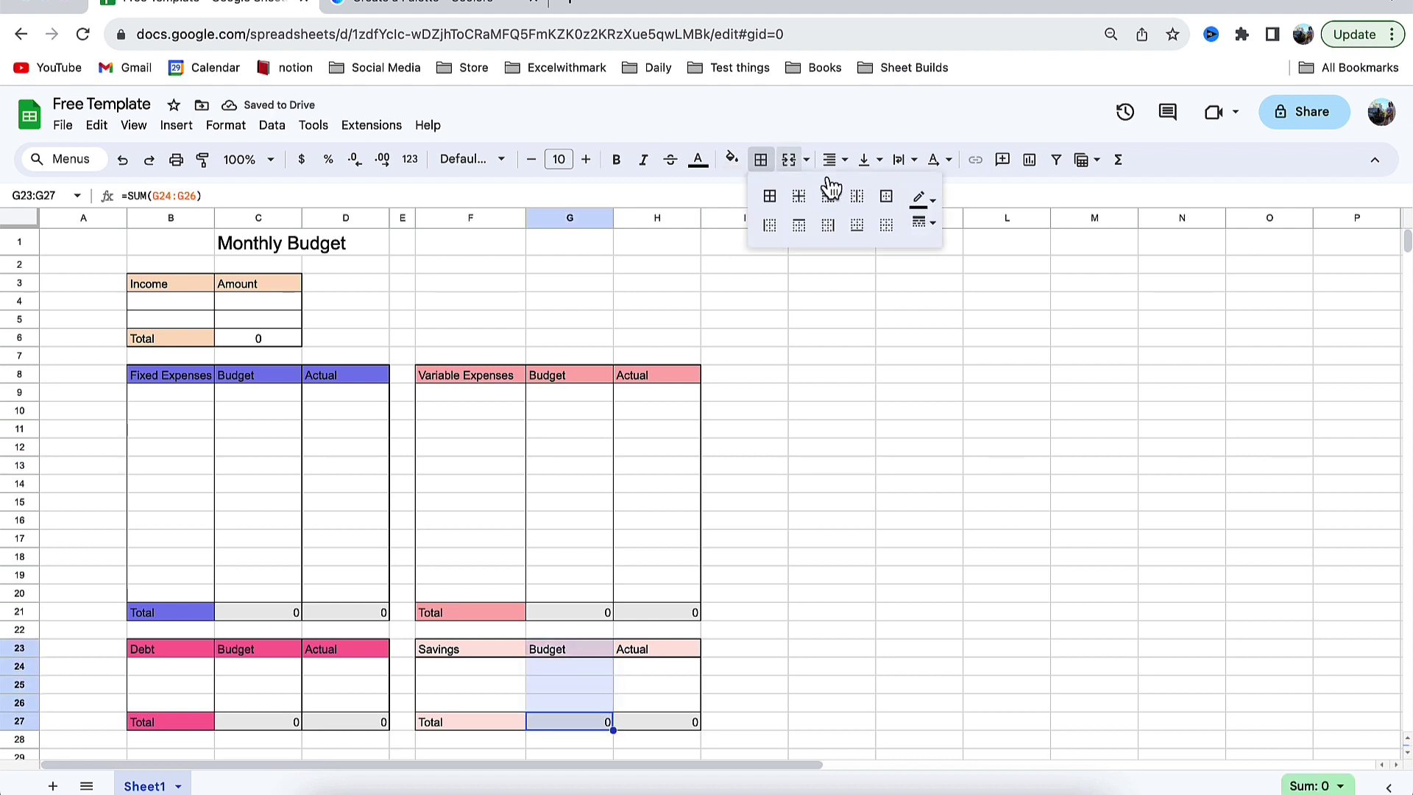
click(768, 524)
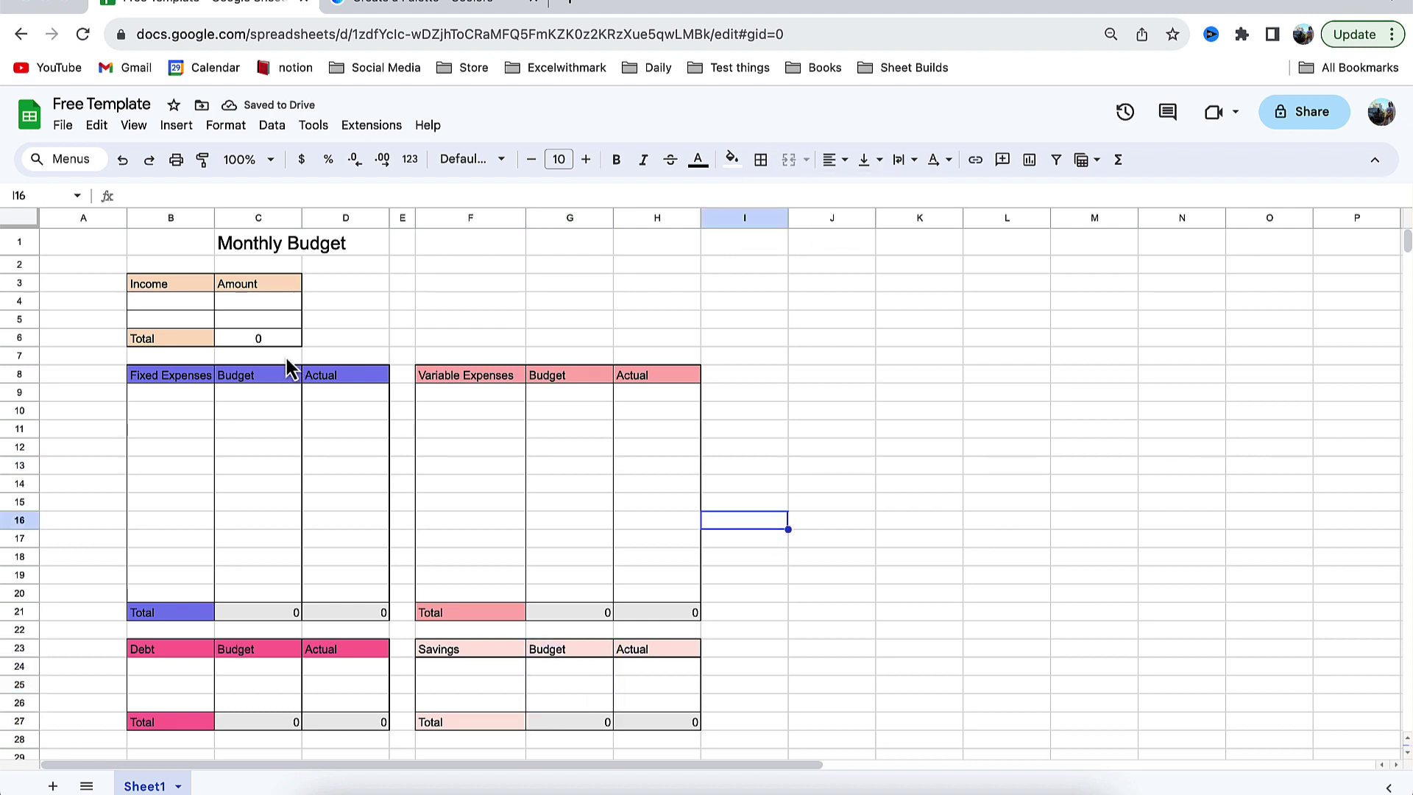
- Enter the formula =C6/D21 in D22
click(270, 335)
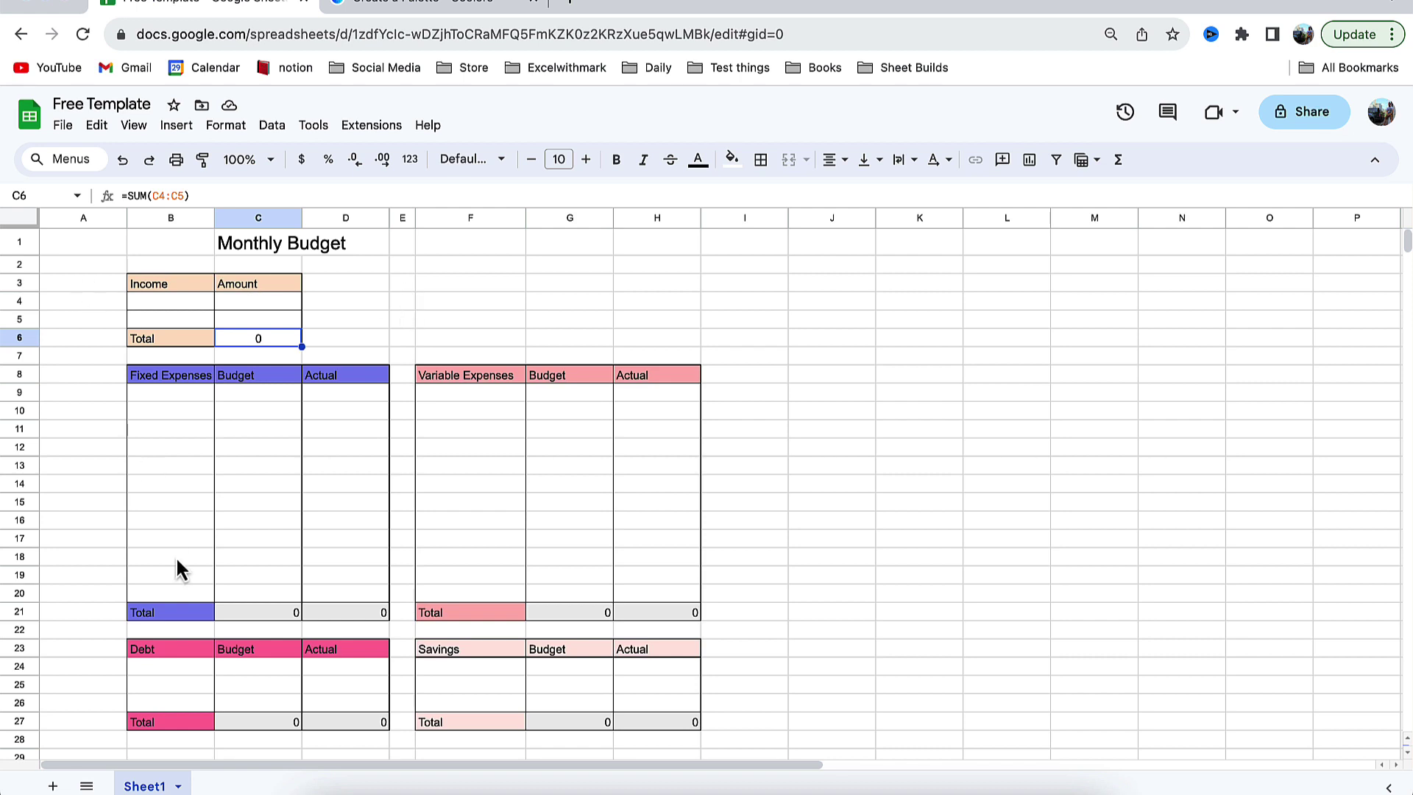
click(350, 630)
text(=)
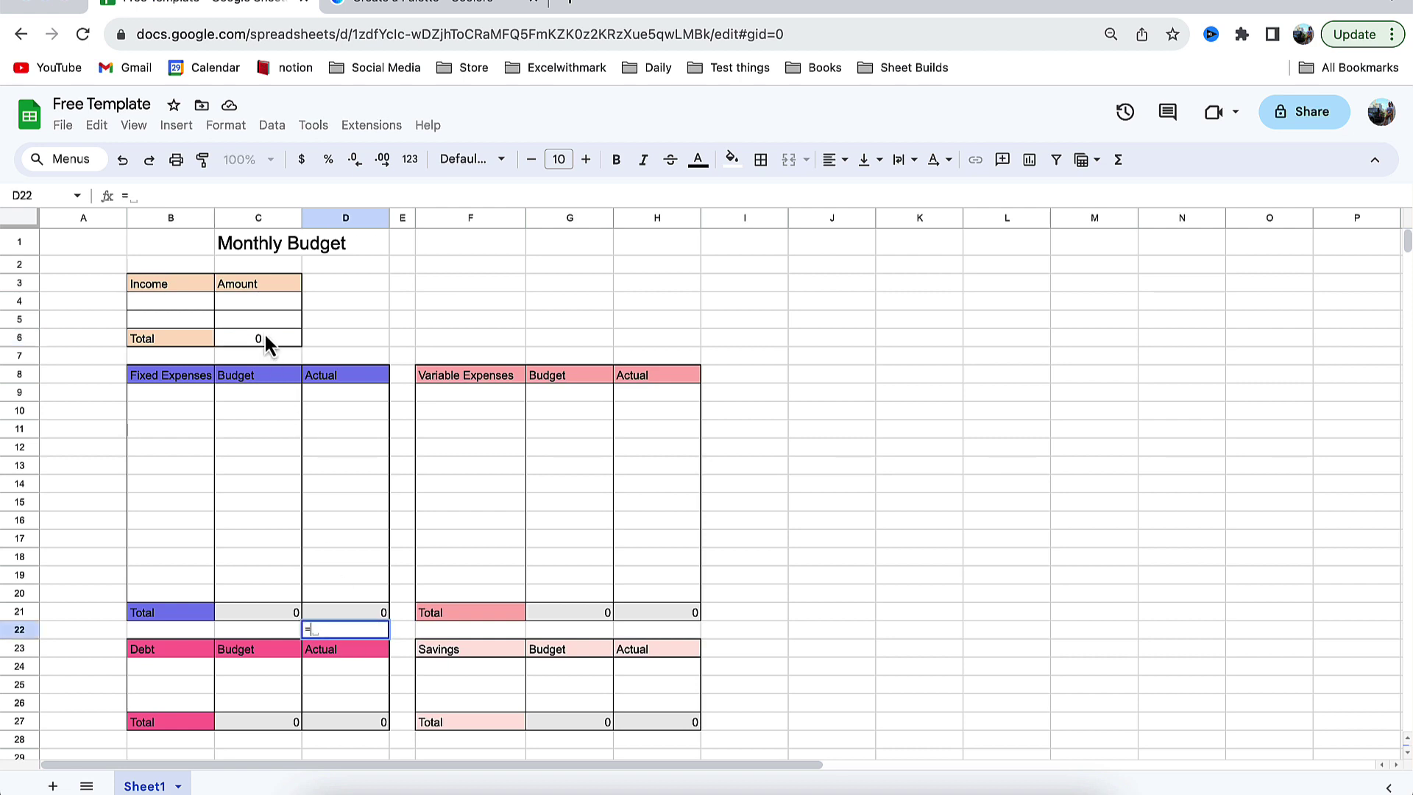
click(265, 339)
text(/)
click(370, 613)
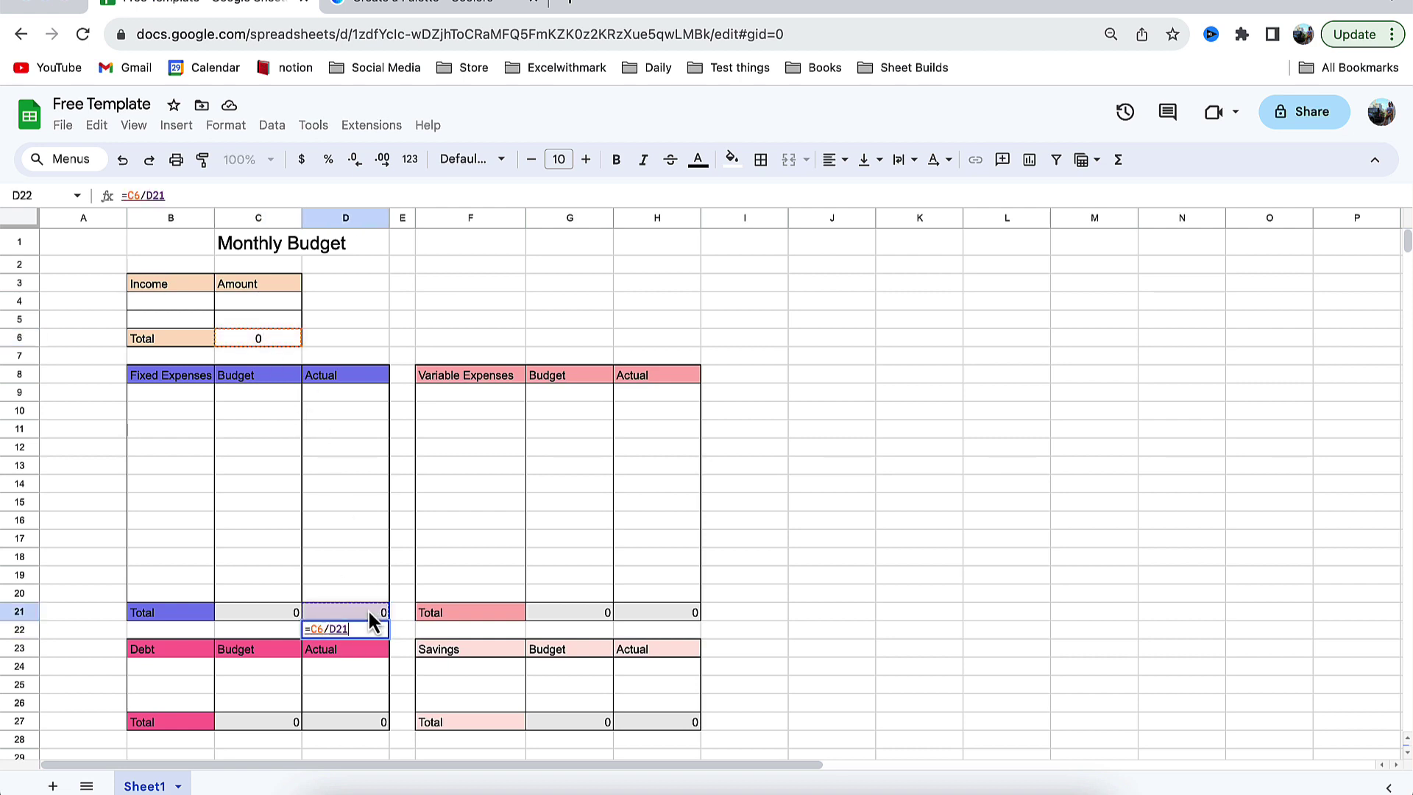
key(Return)
- Format D22 as a percentage
click(346, 630)
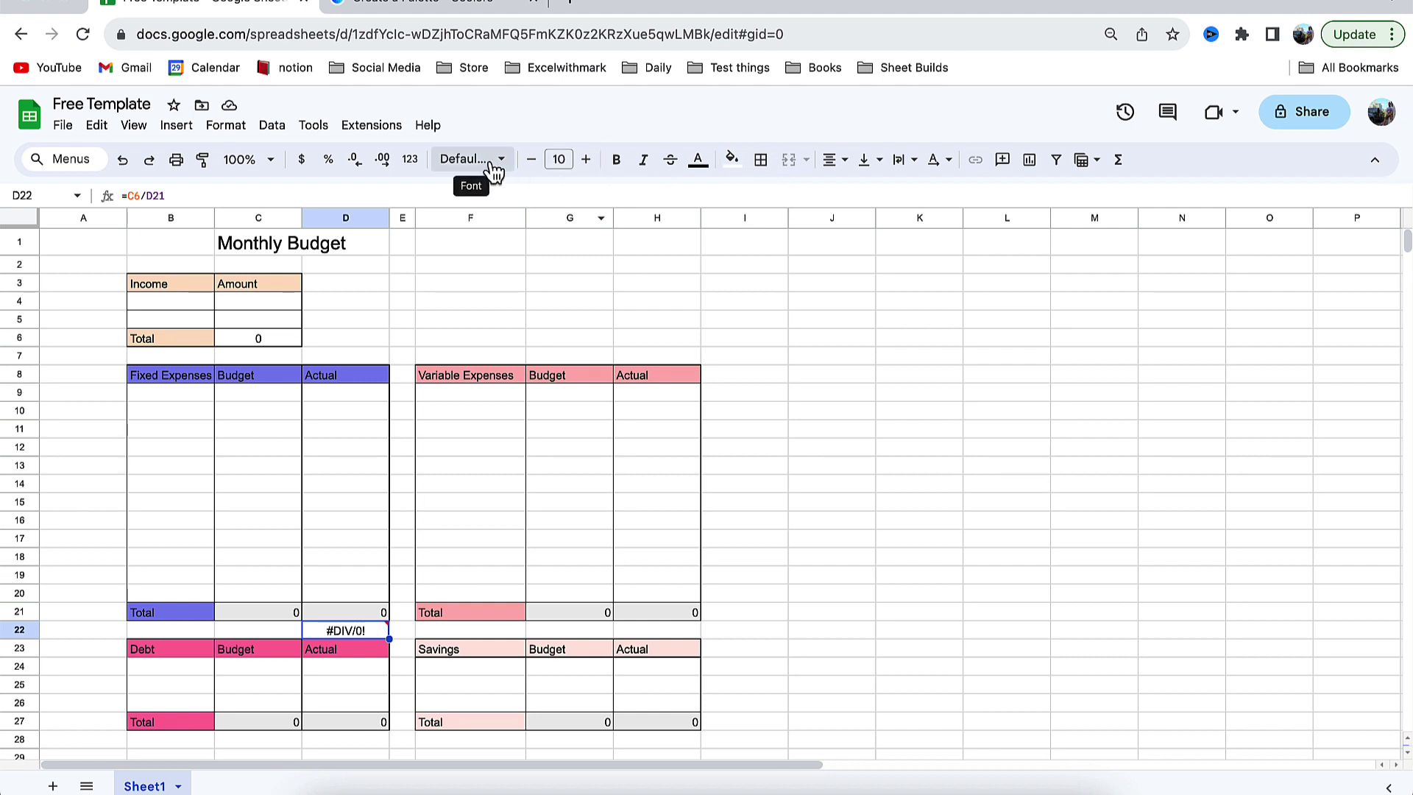
click(226, 125)
mouse_move(254, 196)
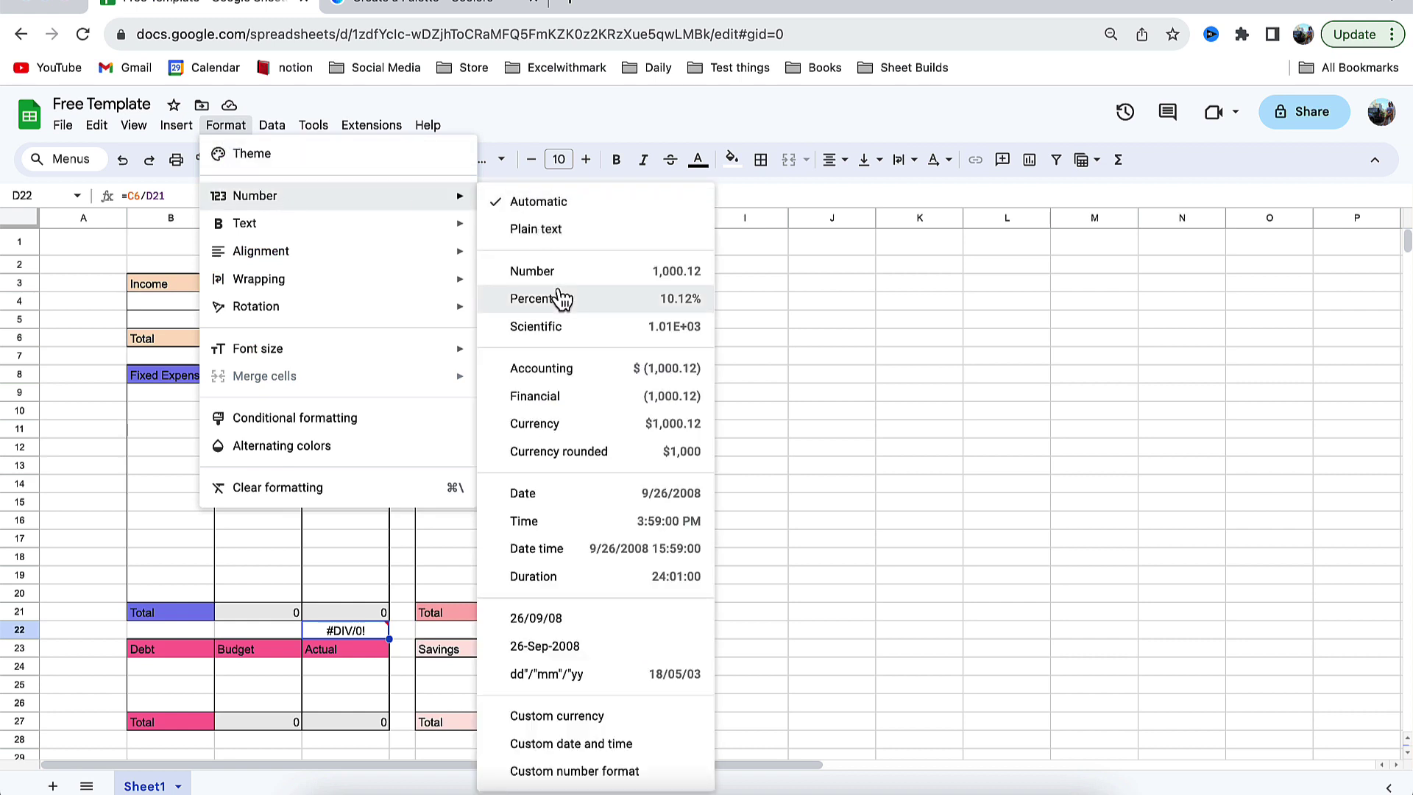
click(565, 298)
click(192, 290)
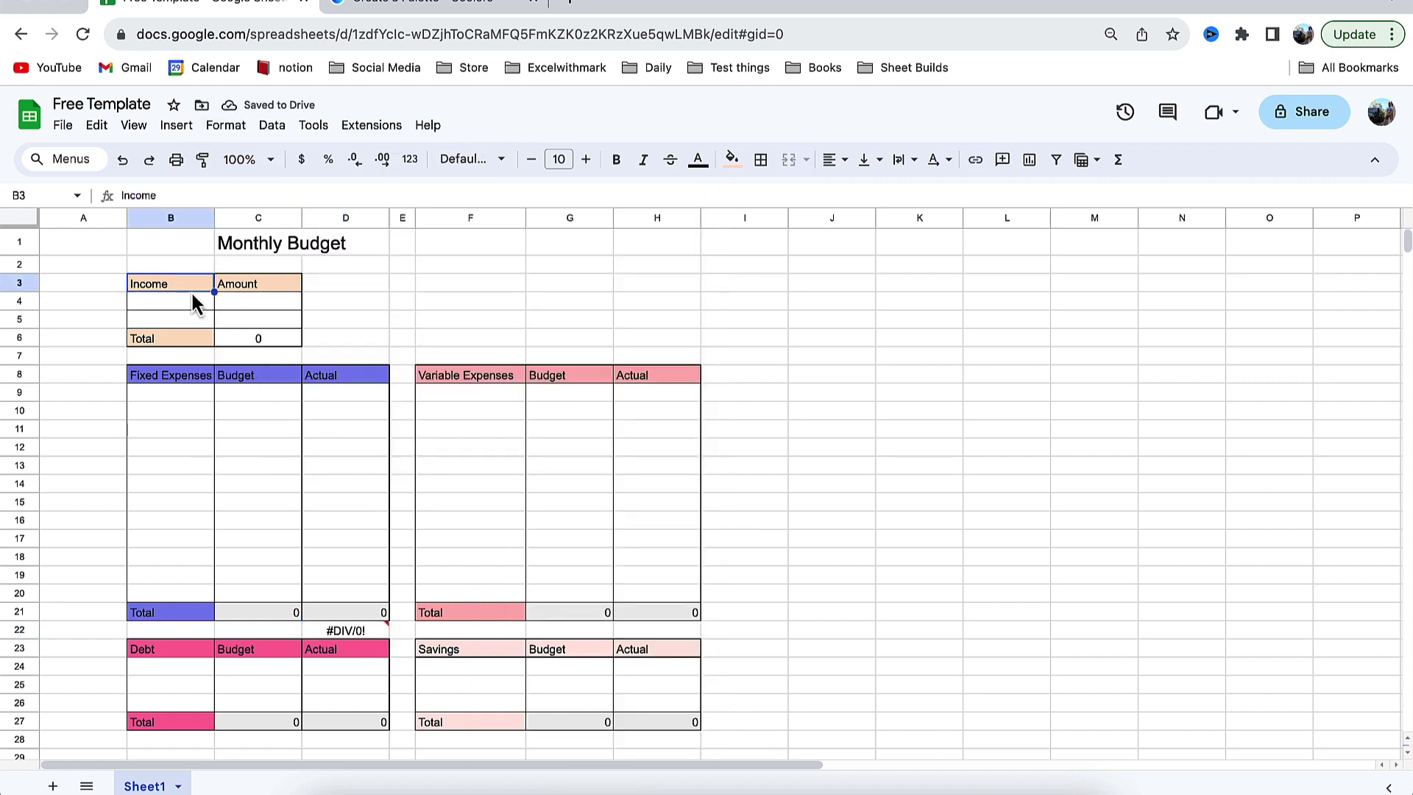
click(189, 302)
- Enter the income item wage with an amount of 1000
text(wage)
key(Tab)
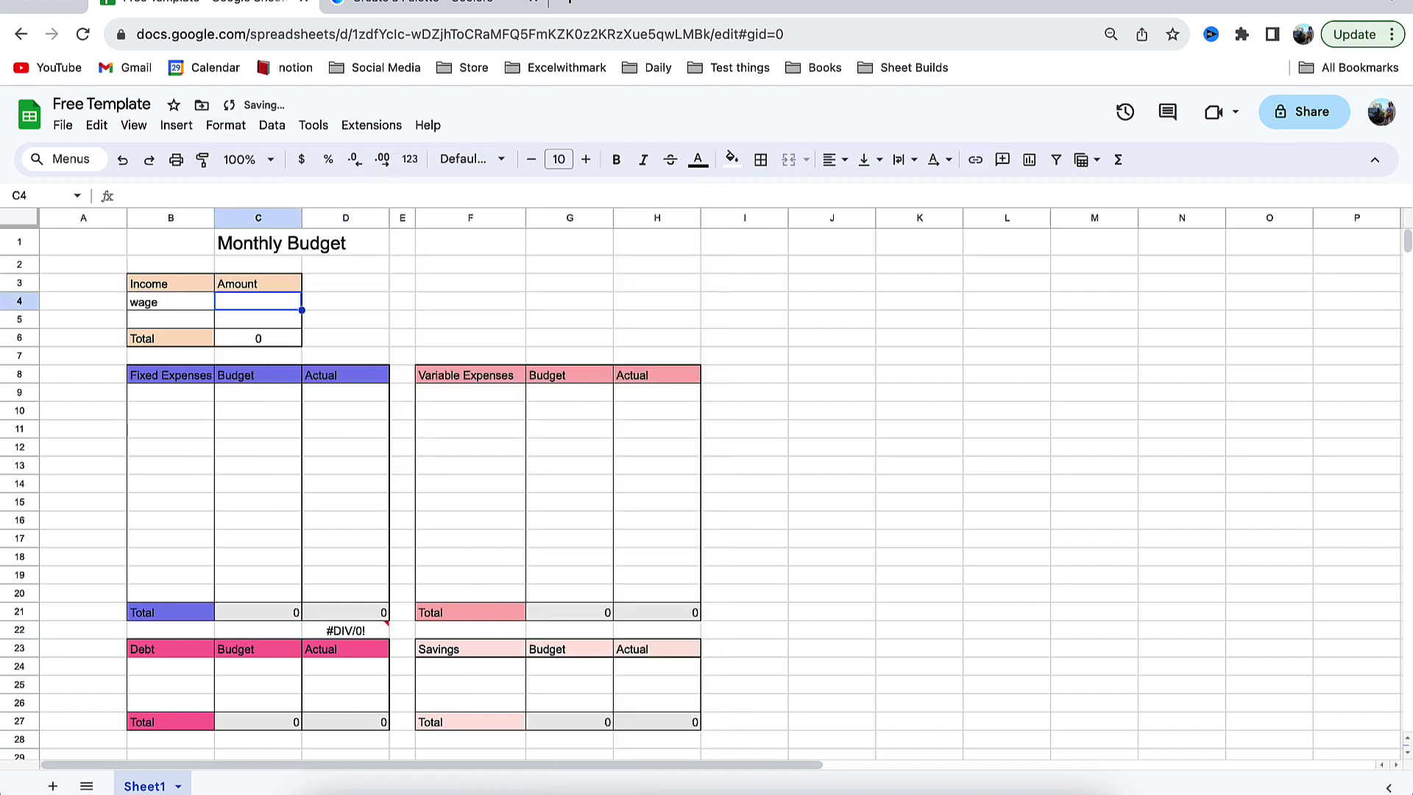
text(1000)
key(Tab)
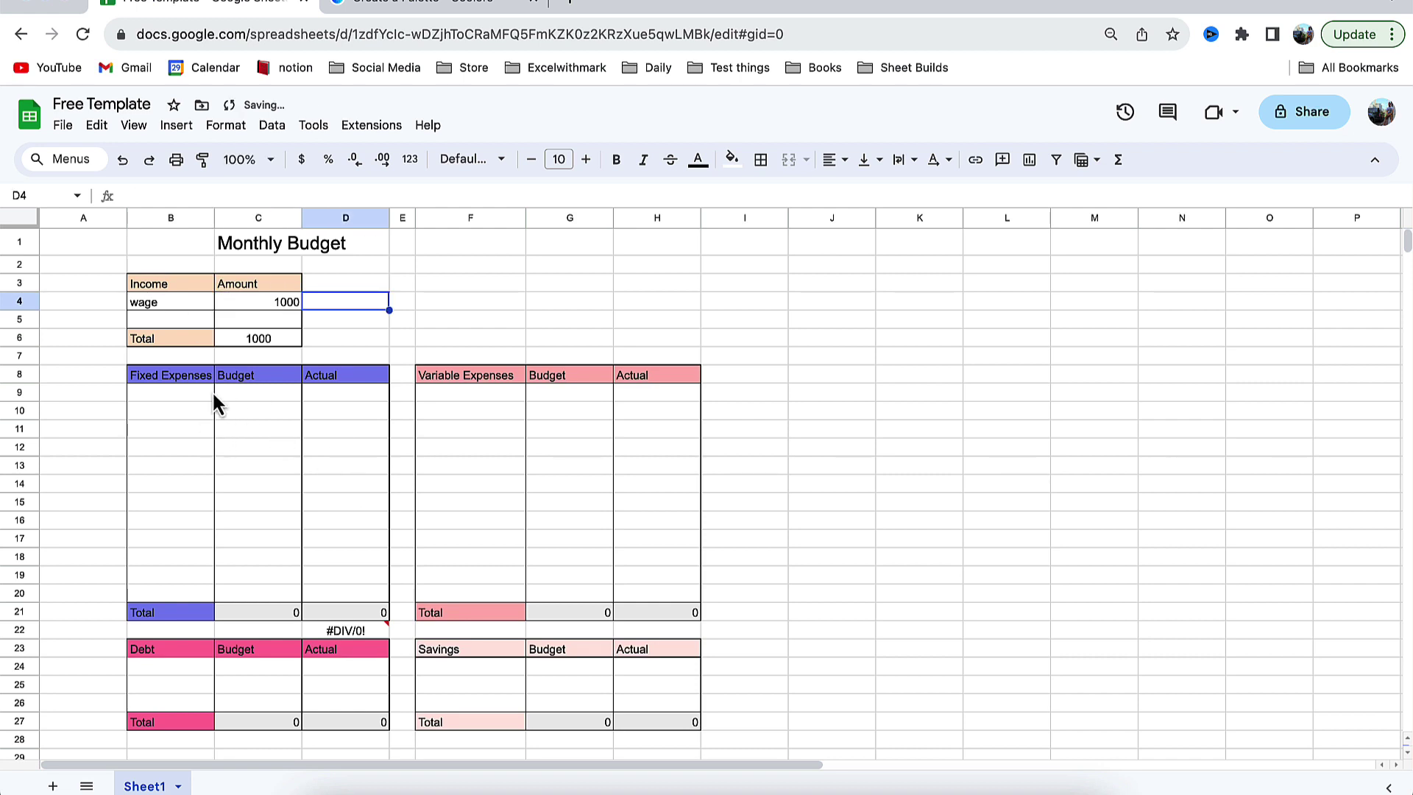
- Add Rent to Fixed Expenses with a 500 budget and 500 actual
click(203, 392)
text(Rent)
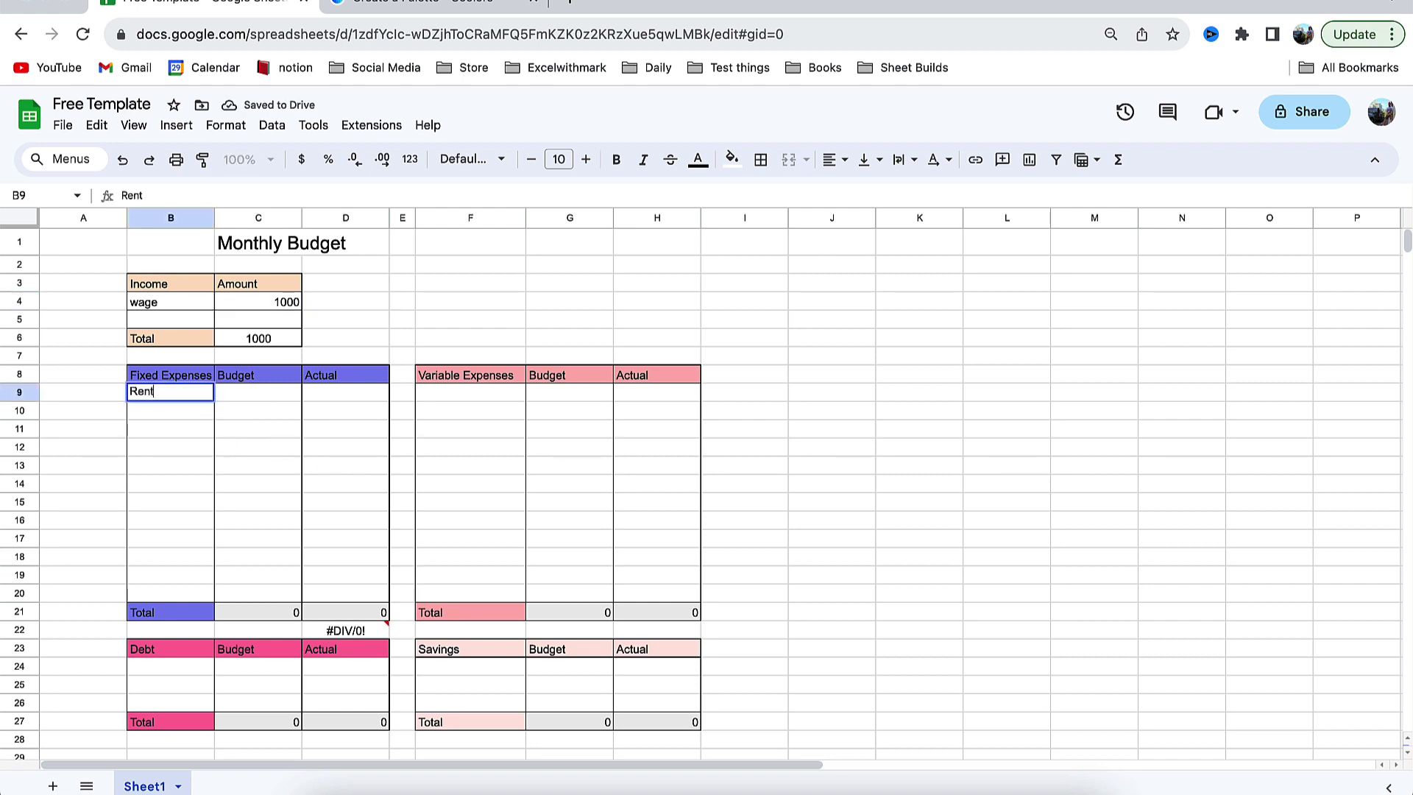
key(Tab)
text(500)
key(Tab)
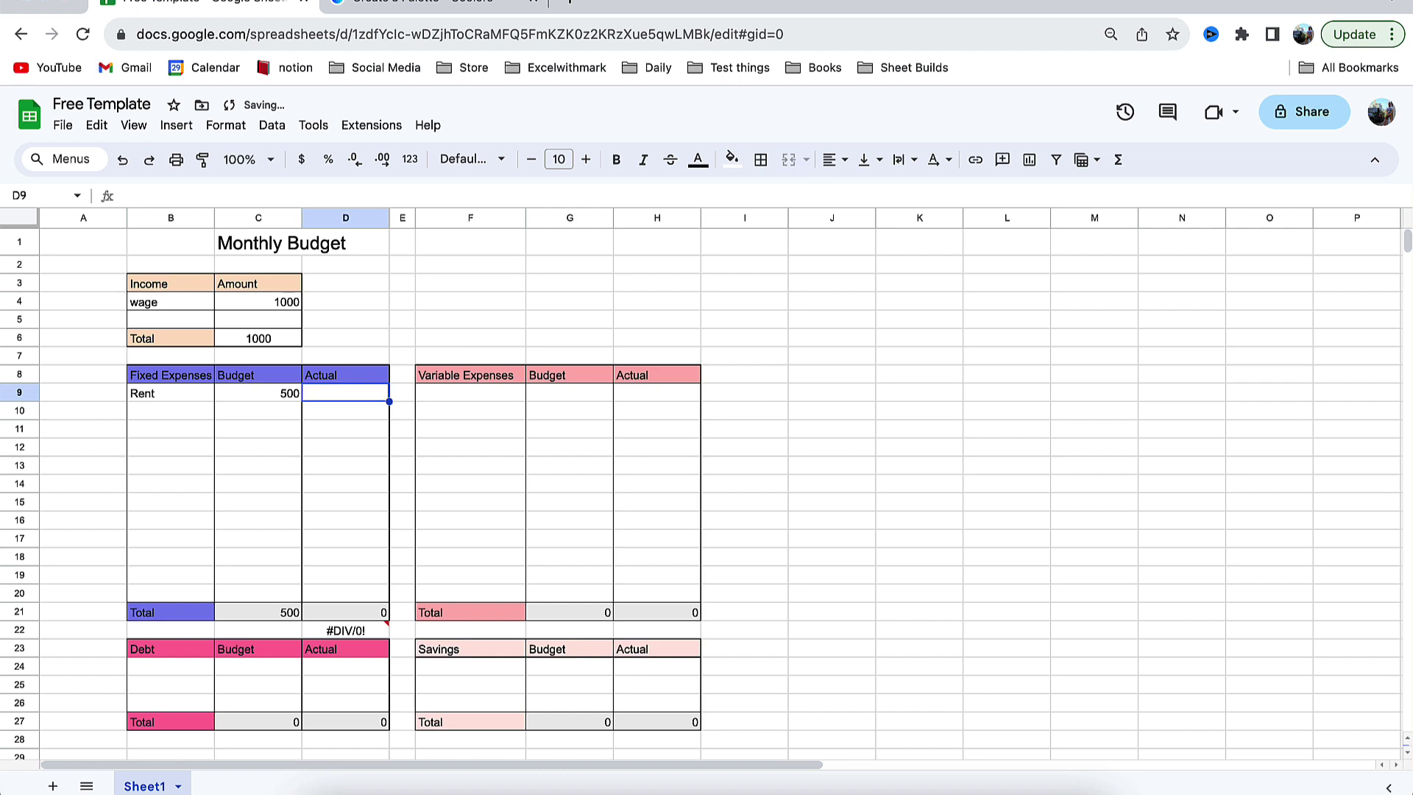
text(500)
key(Tab)
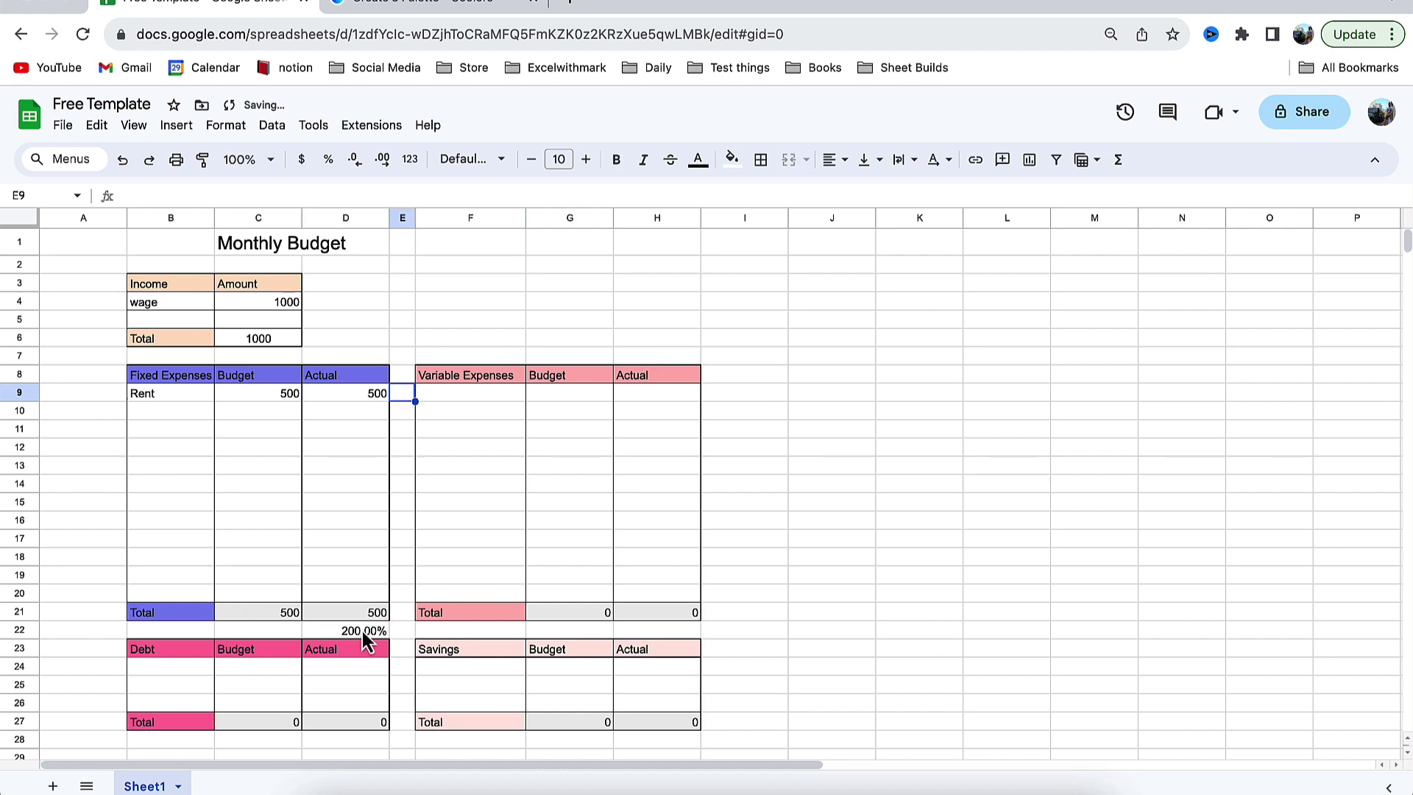
- Replace D22 with =D21/C6 so it shows 50.00%, then select the income amounts C4:C6
click(362, 630)
key(Delete)
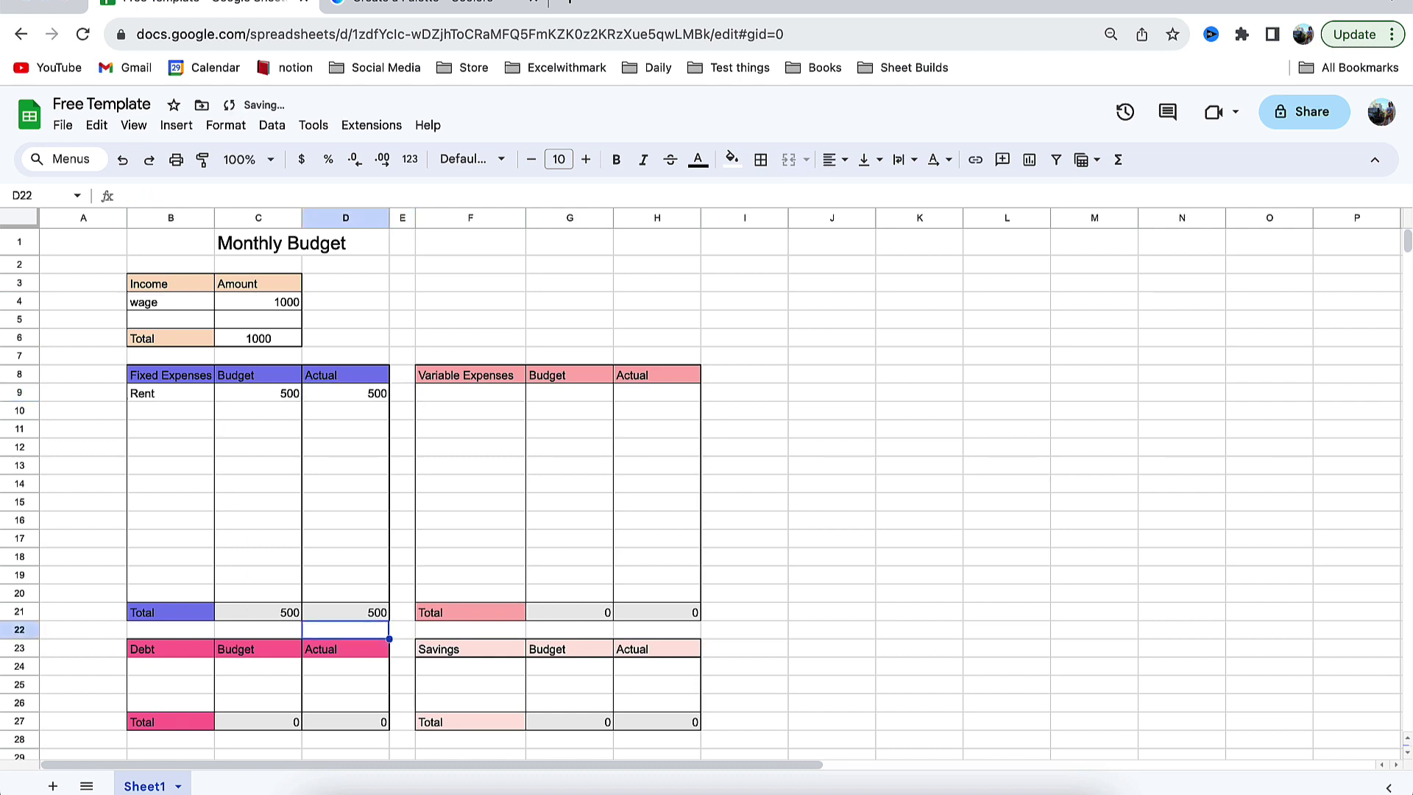
text(=)
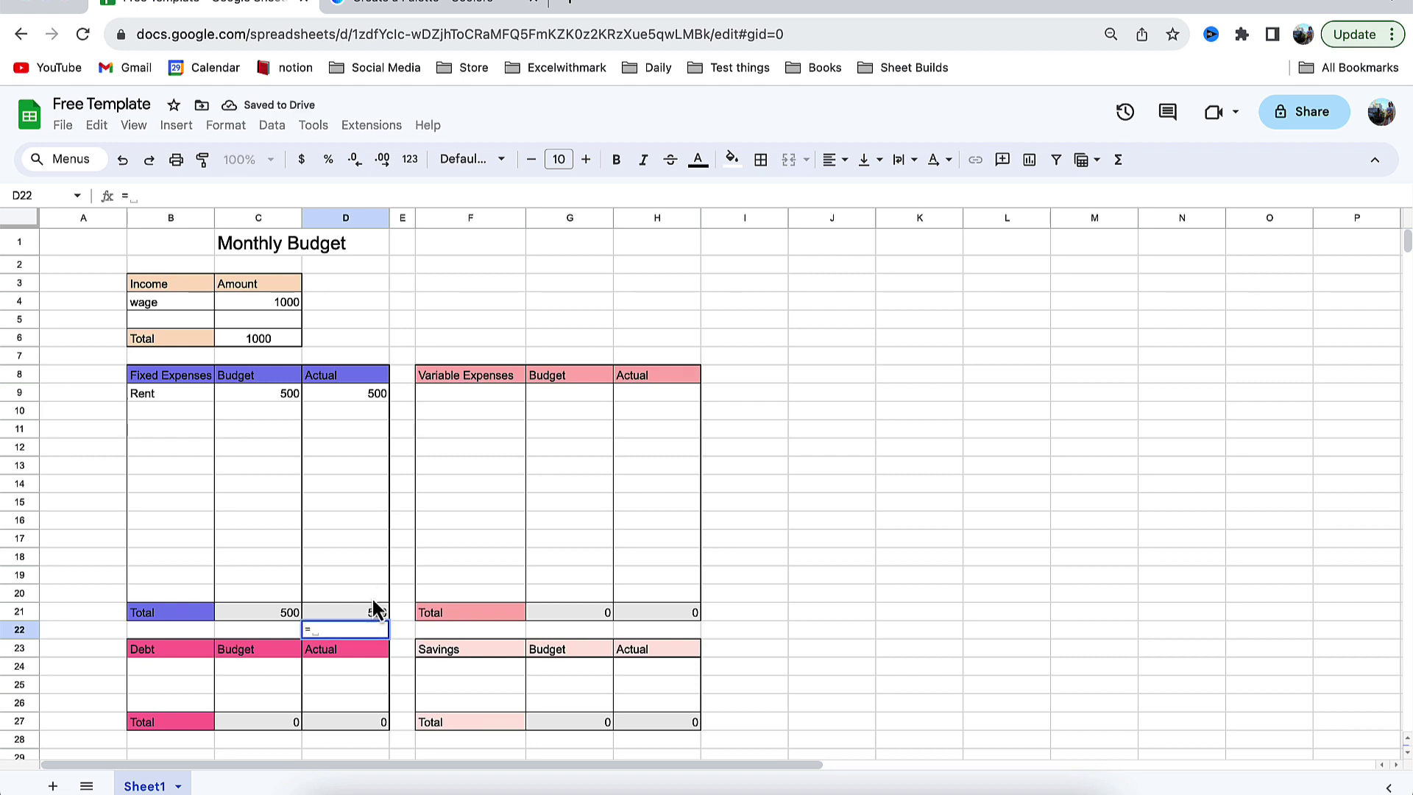
click(371, 608)
text(/)
click(269, 346)
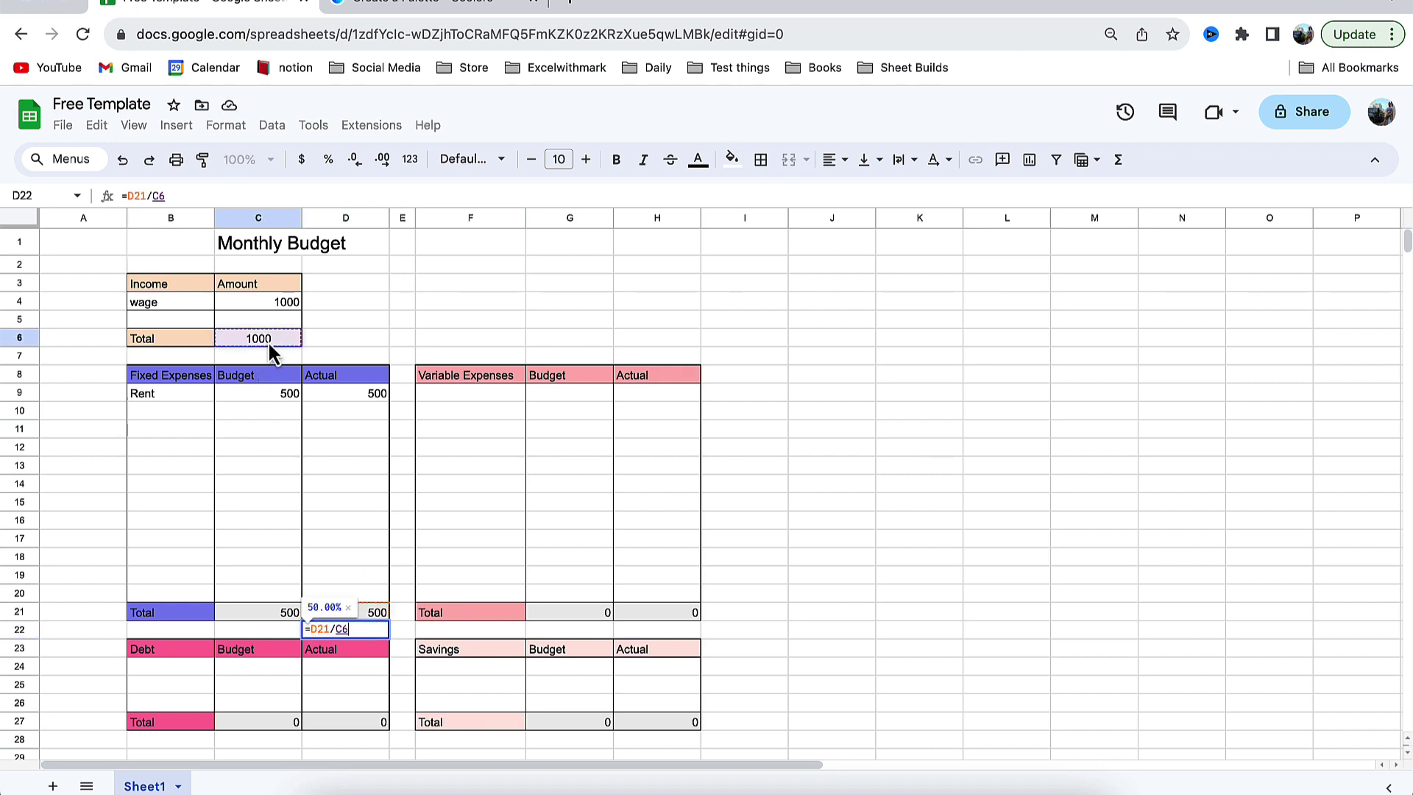
key(Return)
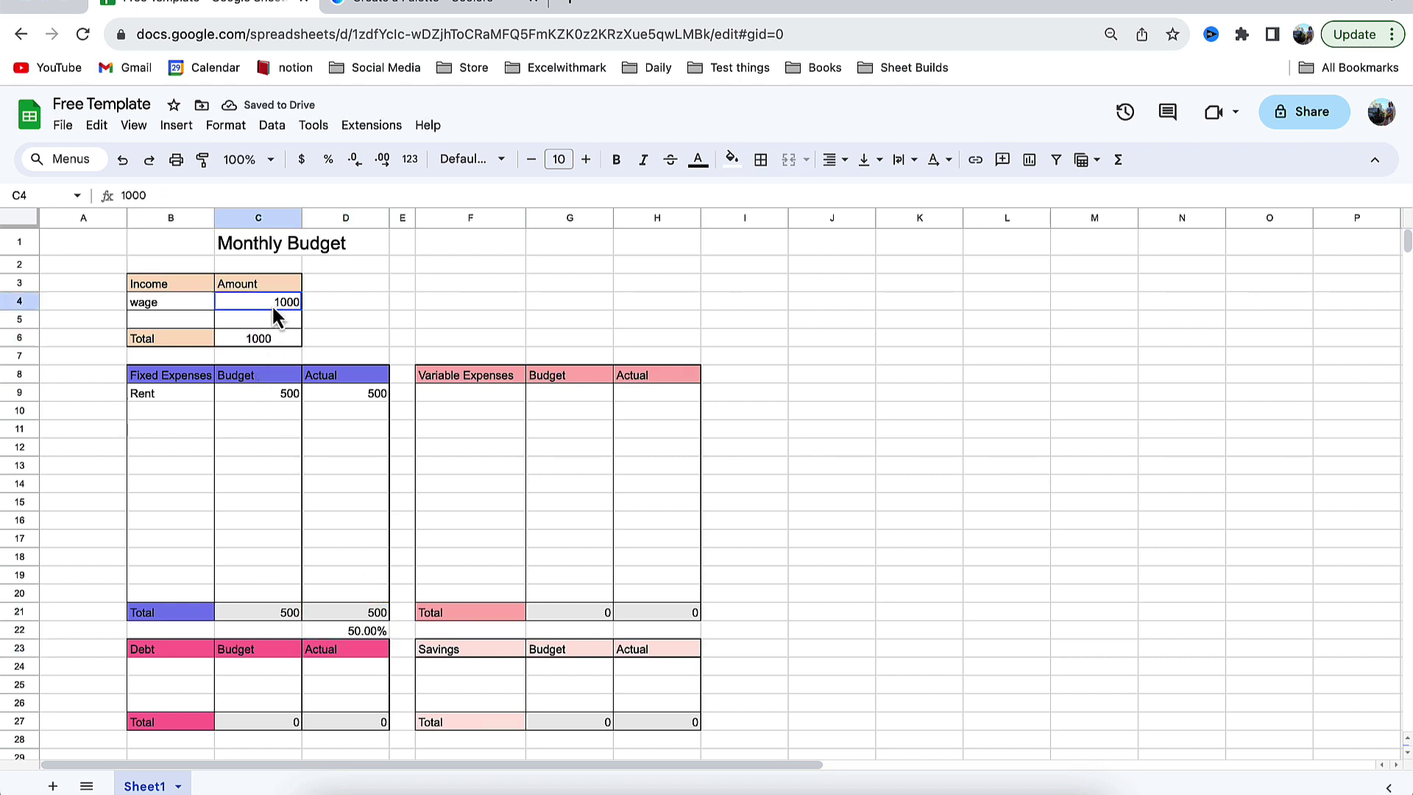
drag(271, 303, 266, 338)
click(831, 160)
- Centre-align the income amounts and then all text on the sheet
click(860, 192)
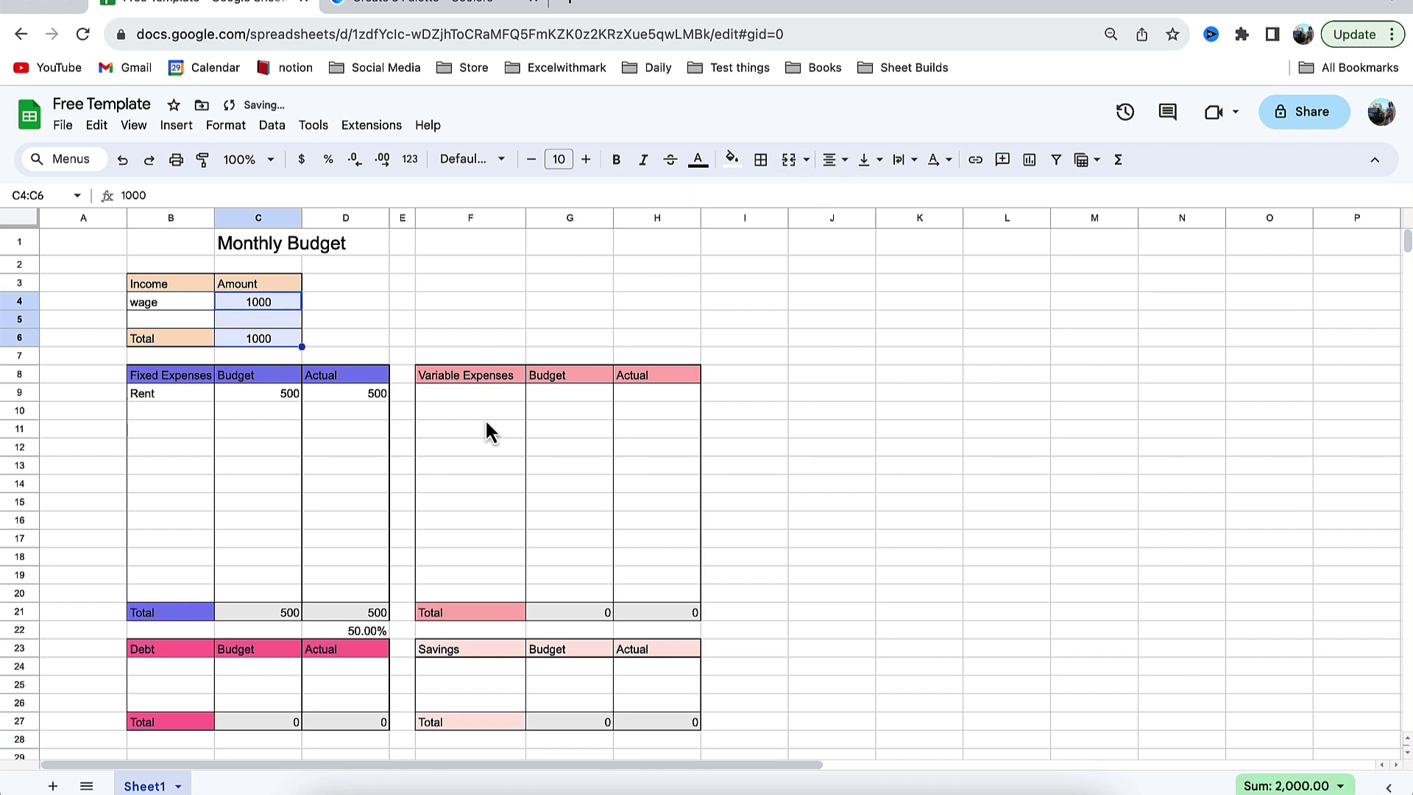
click(22, 223)
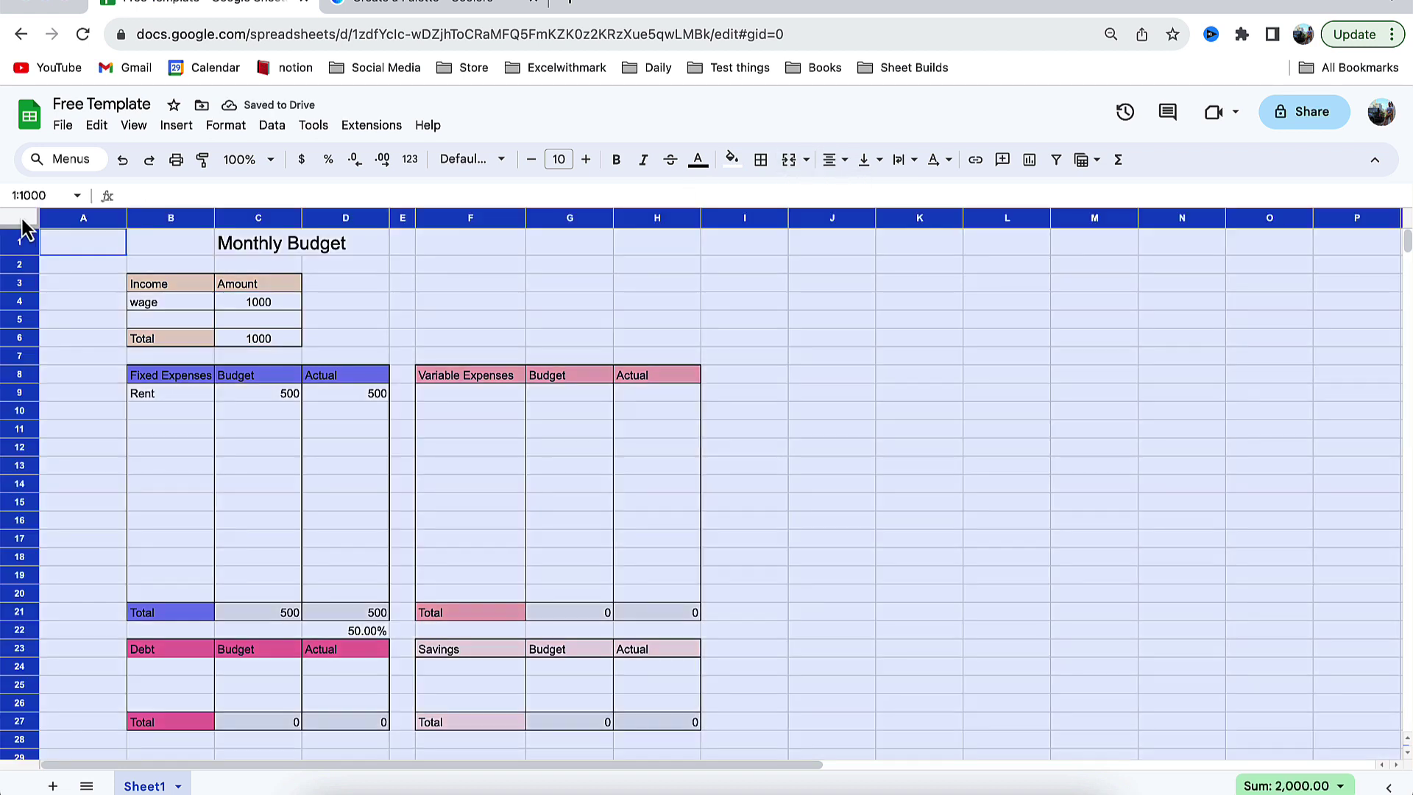
click(832, 160)
click(861, 193)
click(783, 472)
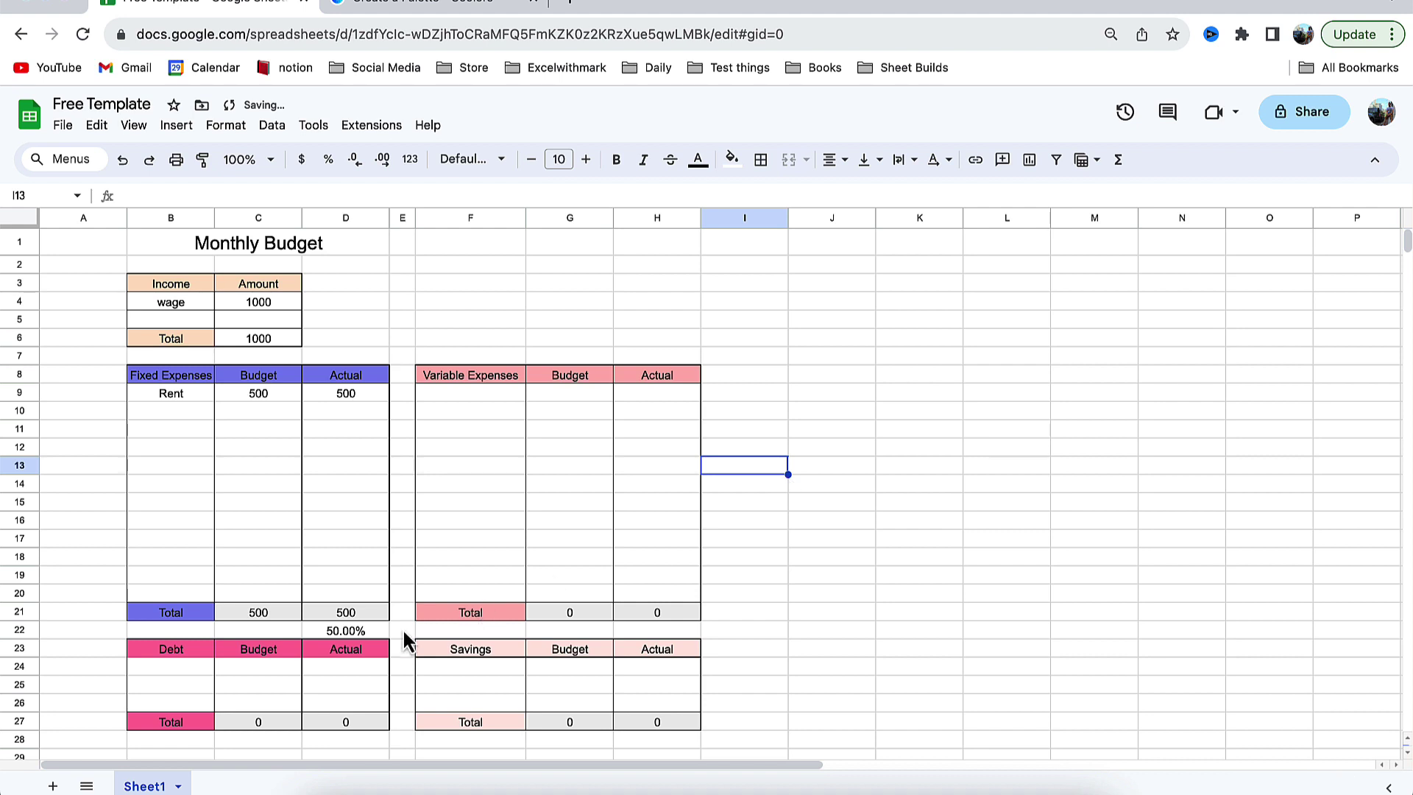
- Enter the debt ratio formula =D27/C6 in D28
click(352, 631)
click(359, 742)
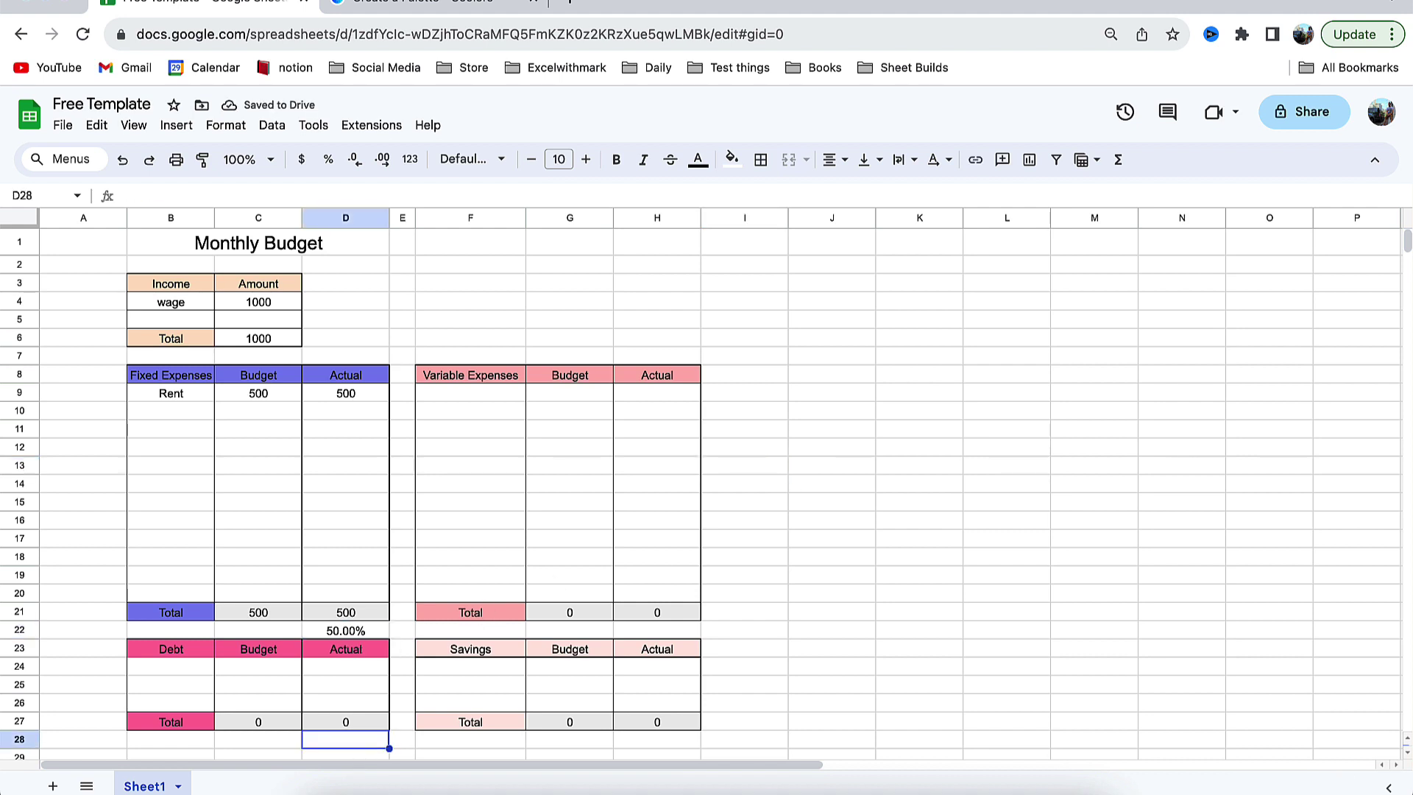
text(=)
click(362, 724)
text(/)
click(278, 339)
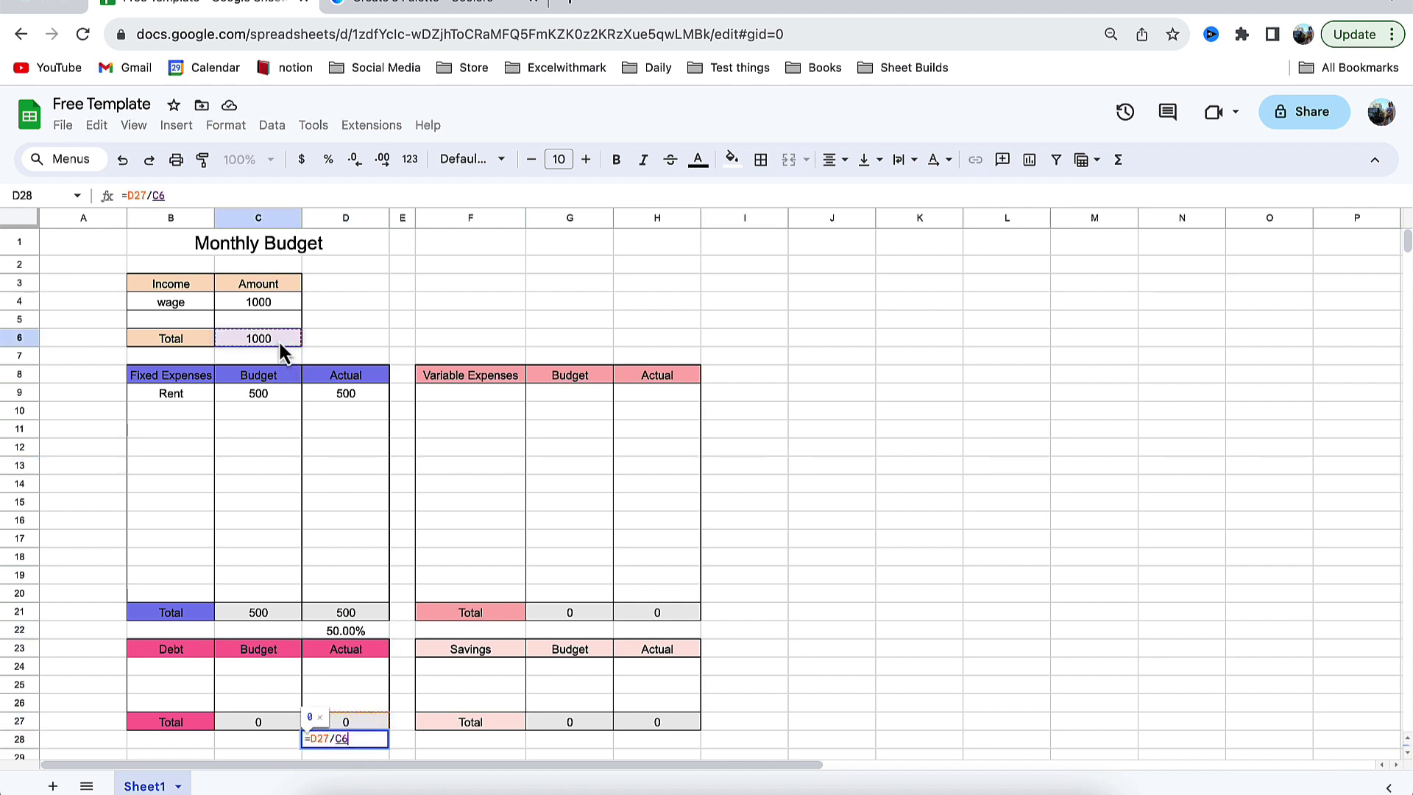
key(Return)
- Enter ratio formulas =H21/C6 in H22 and =H27/C6 in H28
click(667, 602)
text(=)
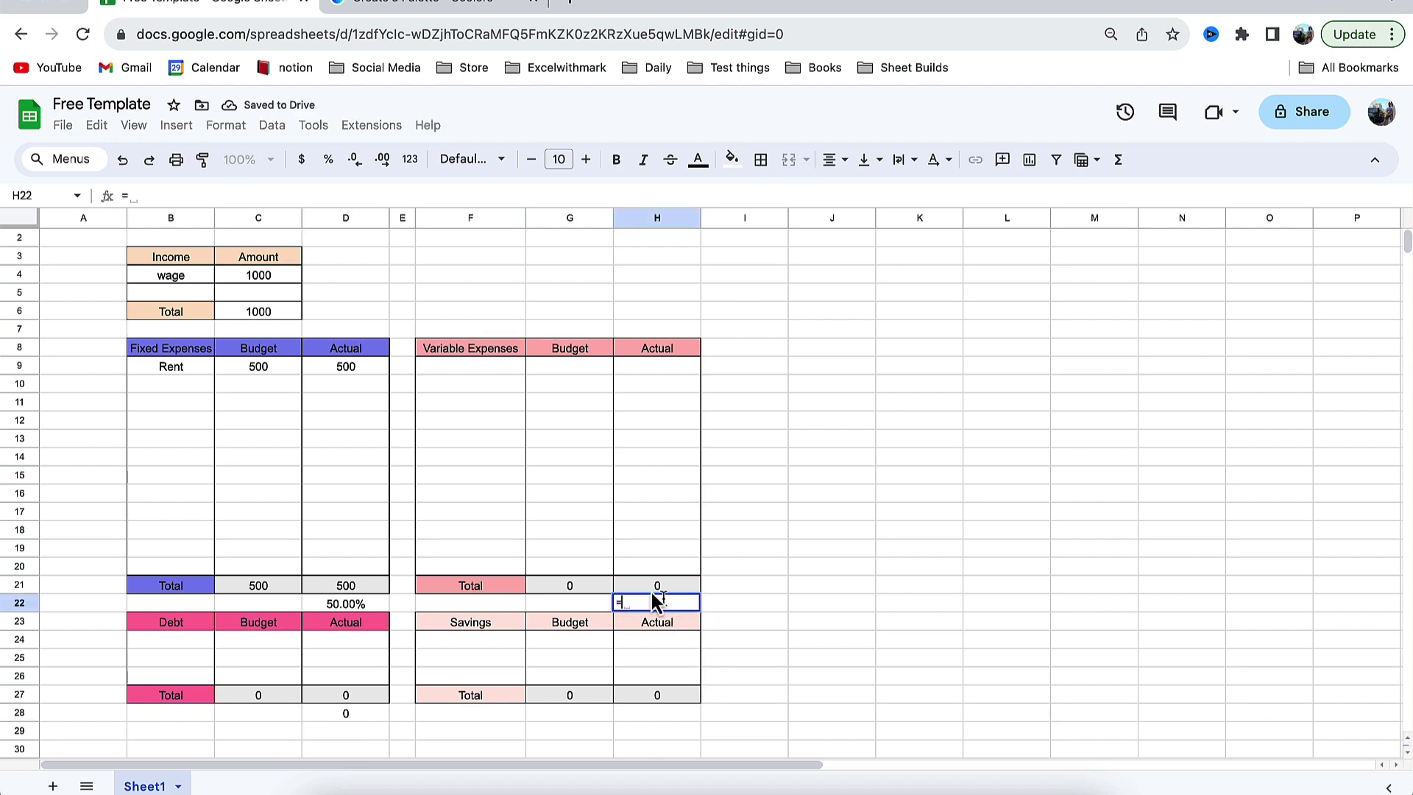
click(665, 583)
text(/)
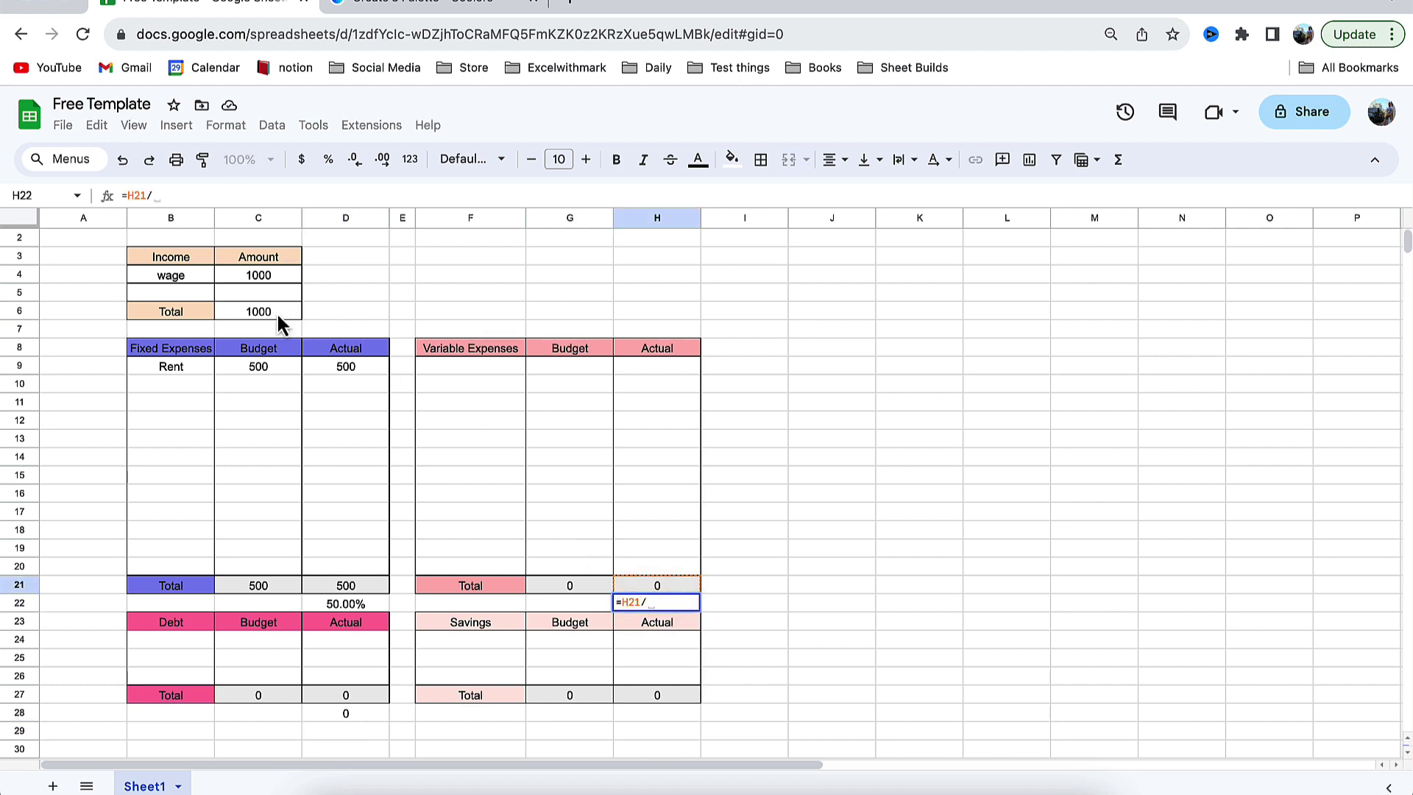
click(277, 312)
key(Return)
click(648, 711)
text(=)
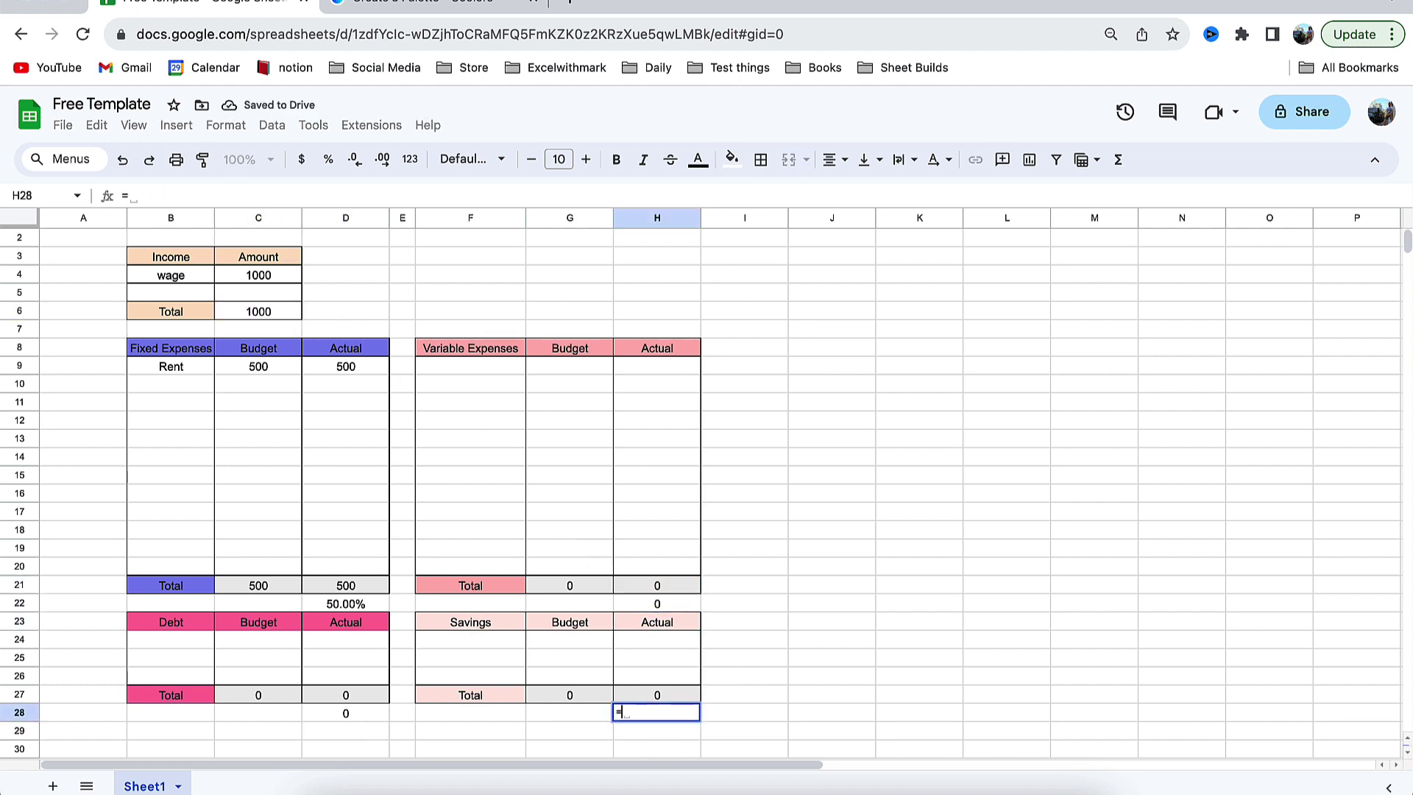
click(657, 699)
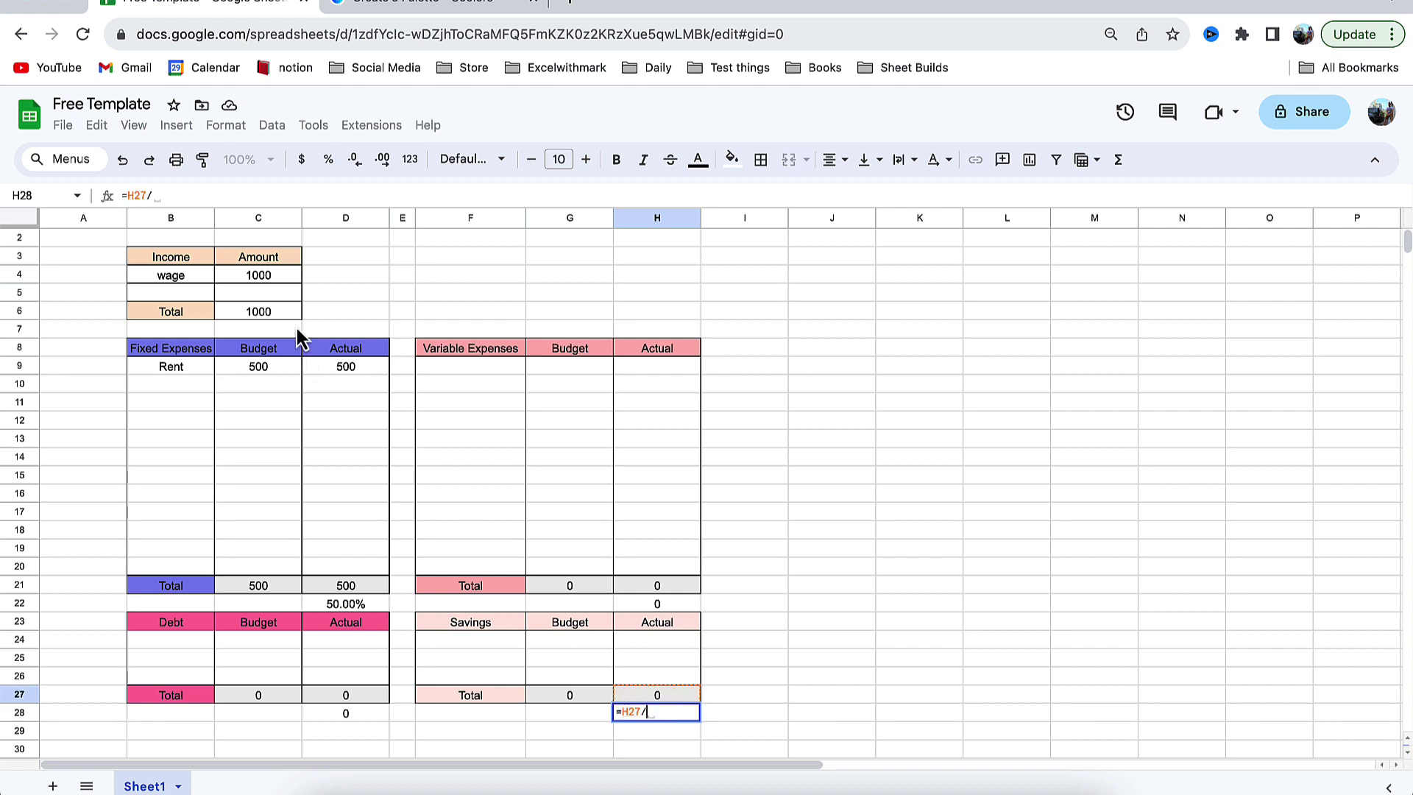
click(280, 311)
key(Return)
- Add debt entry HSBC with a budget of 20 and actual of 20
click(188, 642)
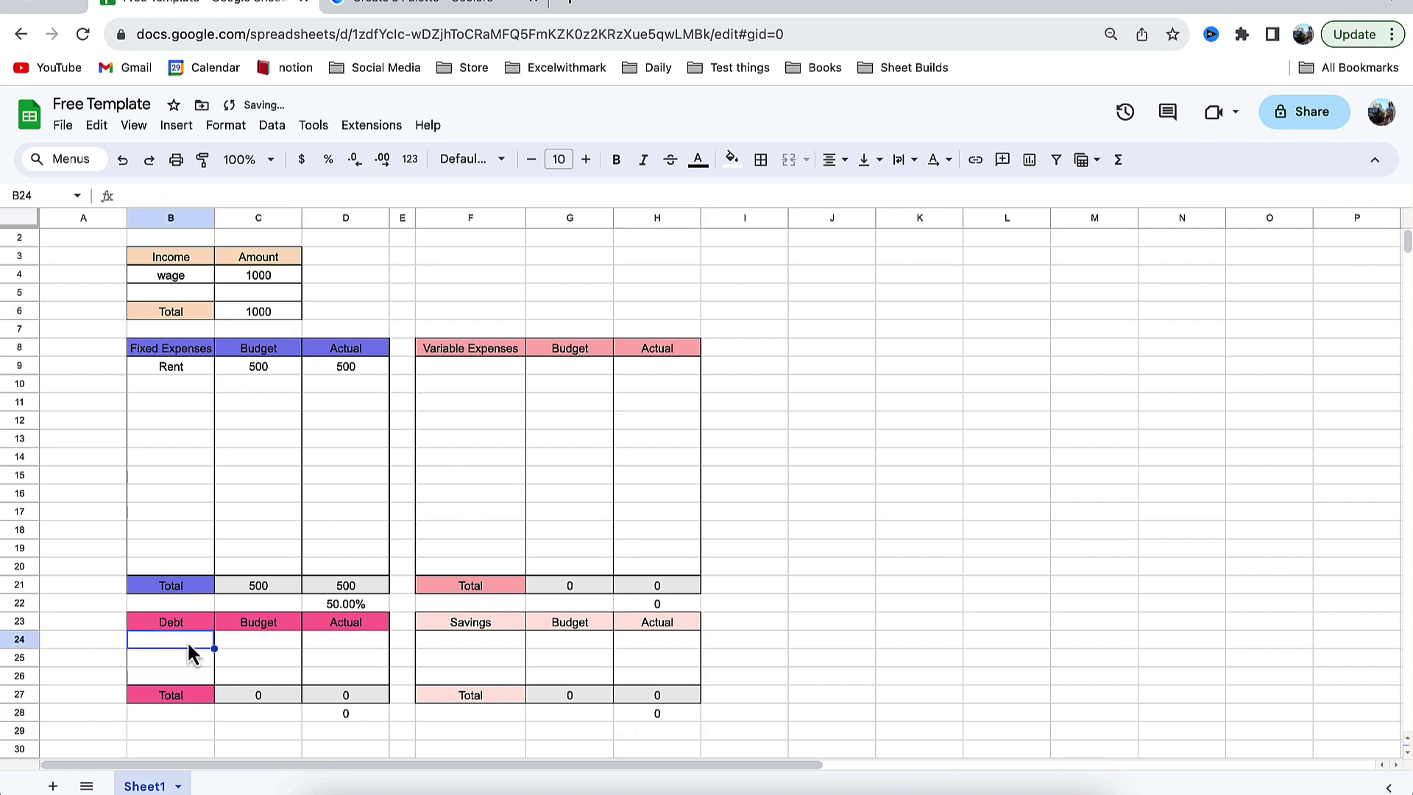
text(HS)
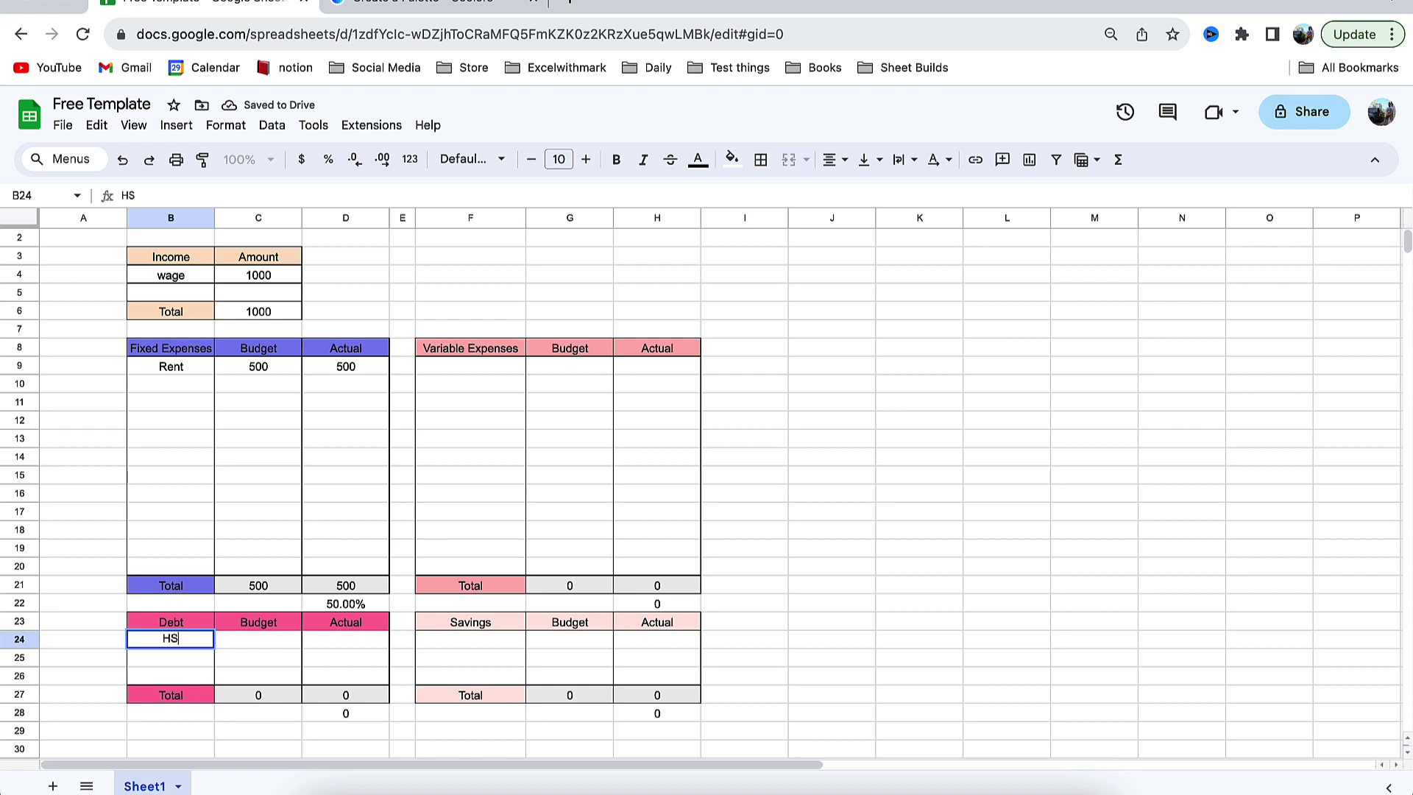
text(BC)
key(Tab)
text(20)
key(Tab)
text(20)
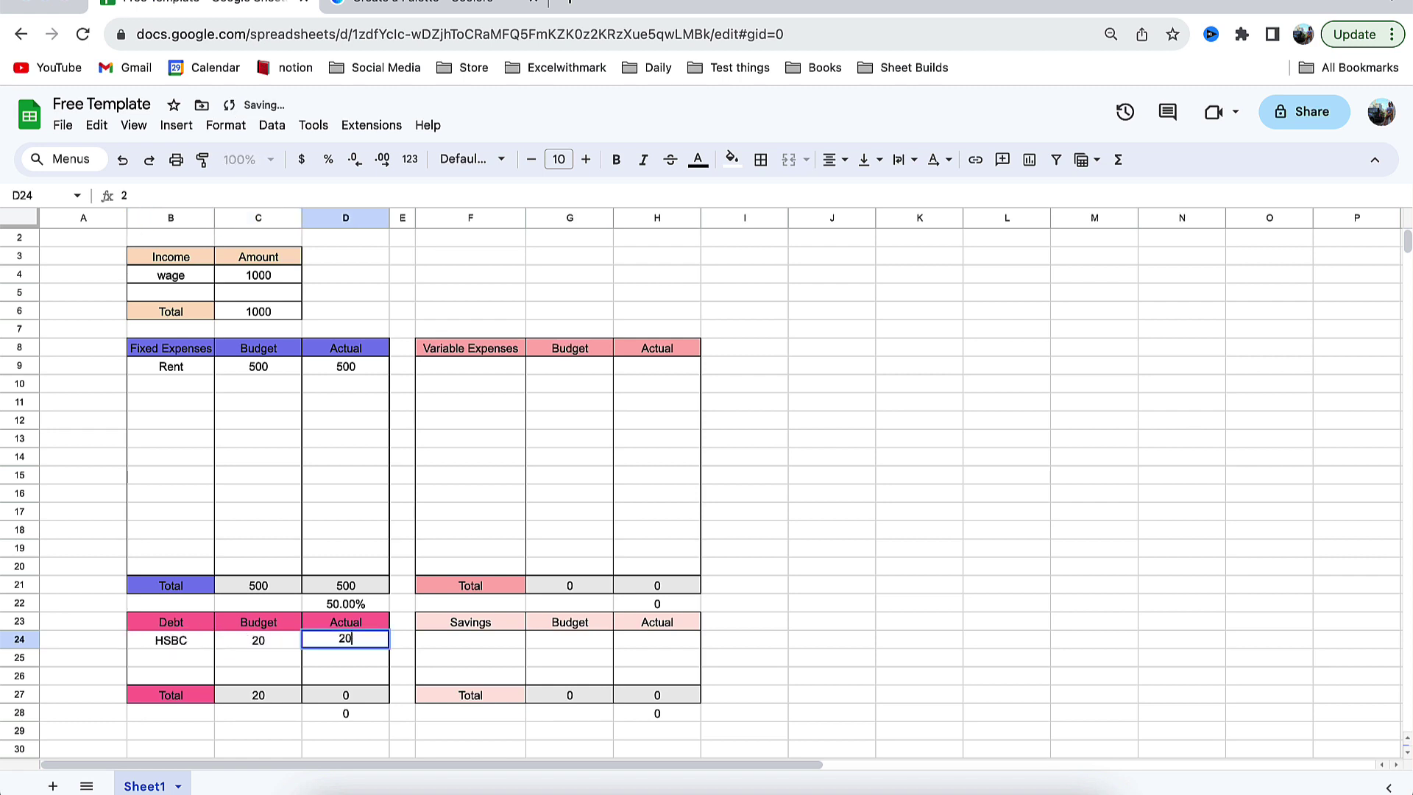
key(Return)
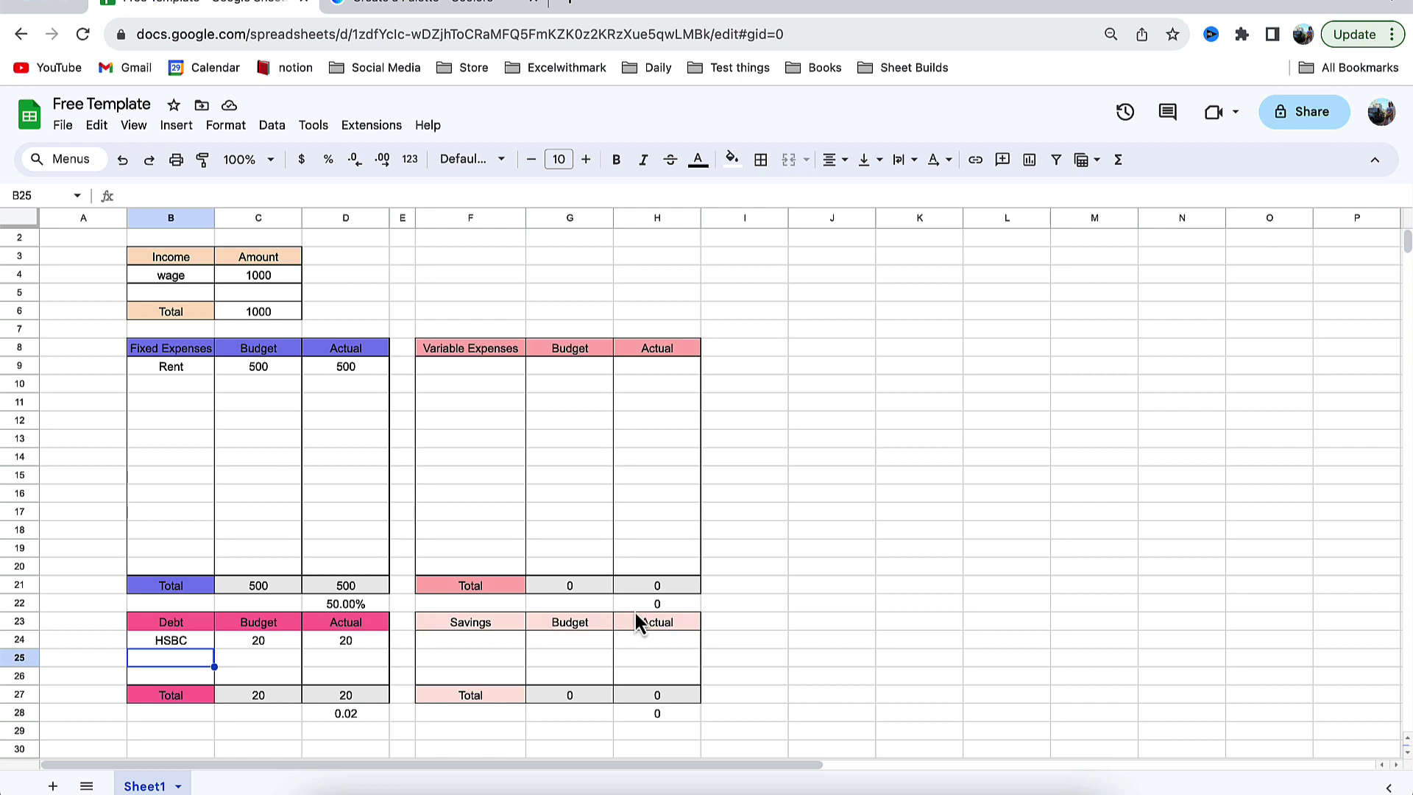
- Add variable expense Electric with a 50 budget and an actual corrected to 100
click(505, 371)
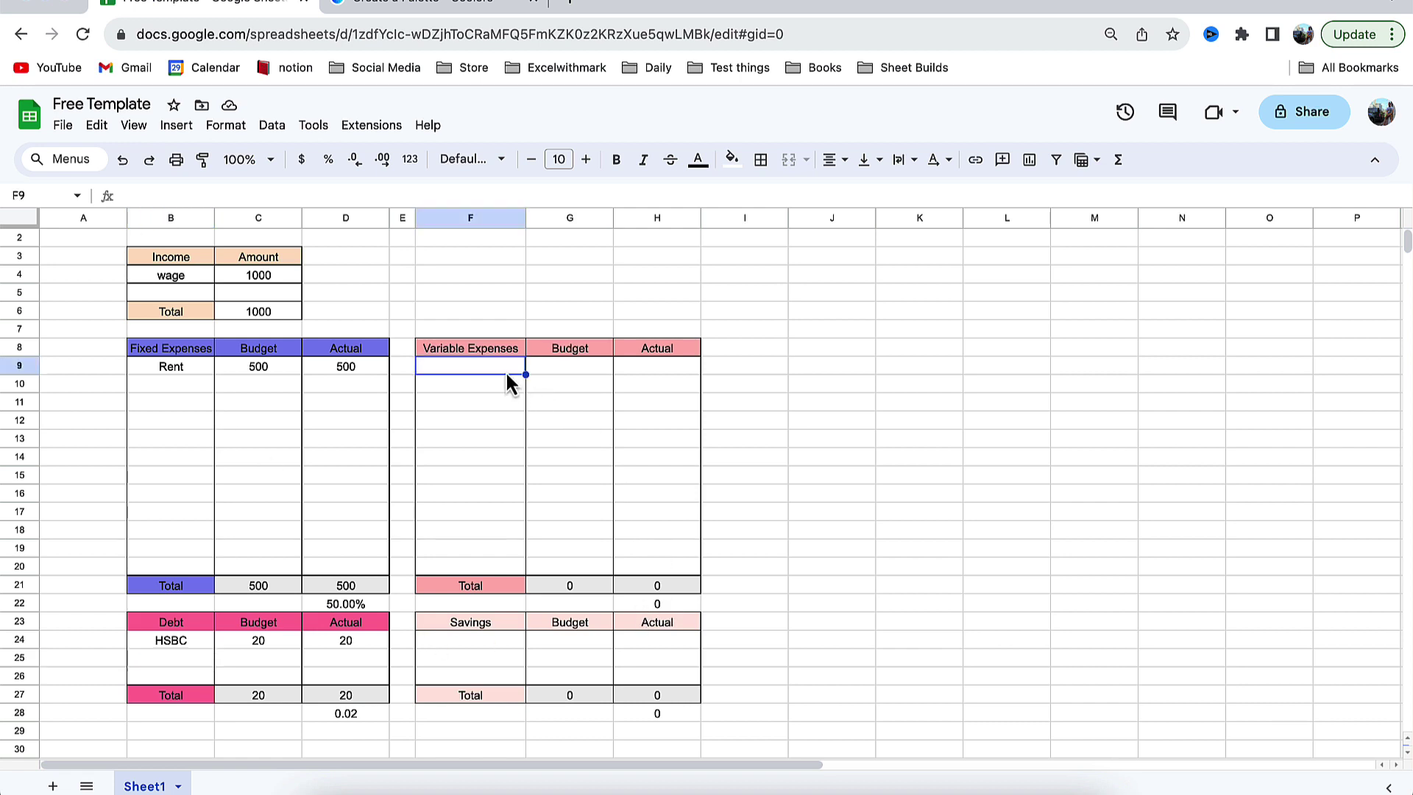
text(Electric)
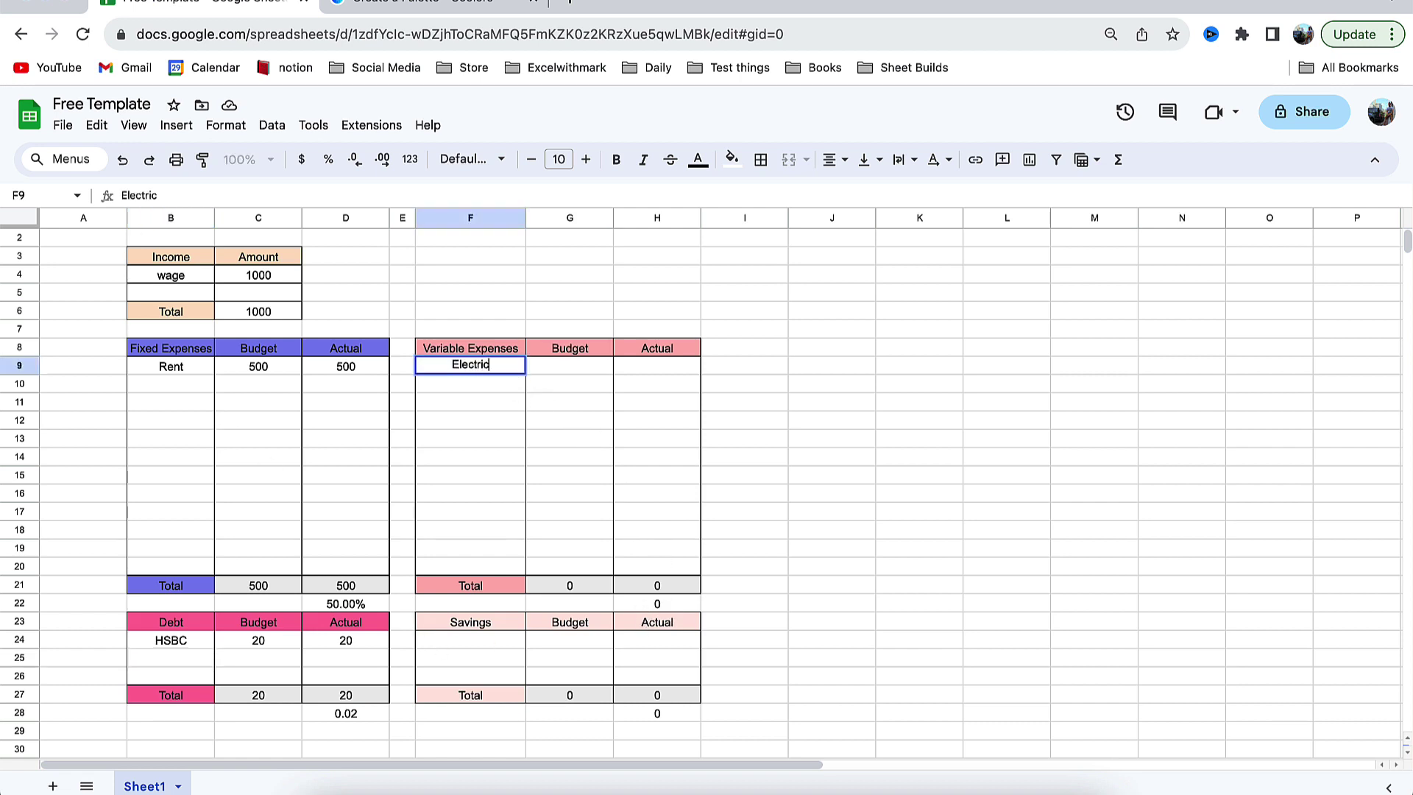
key(Tab)
text(50)
key(Tab)
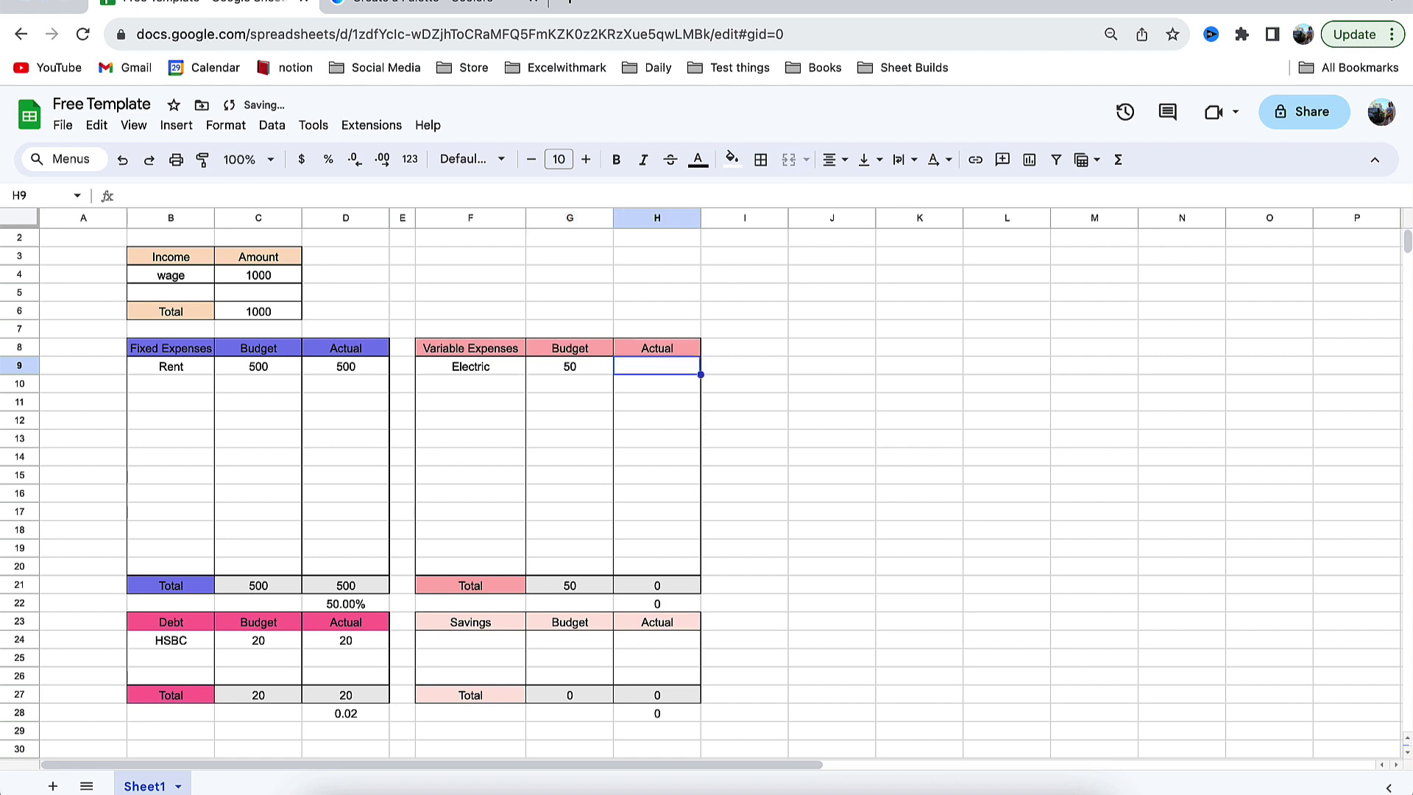
text(60)
key(Tab)
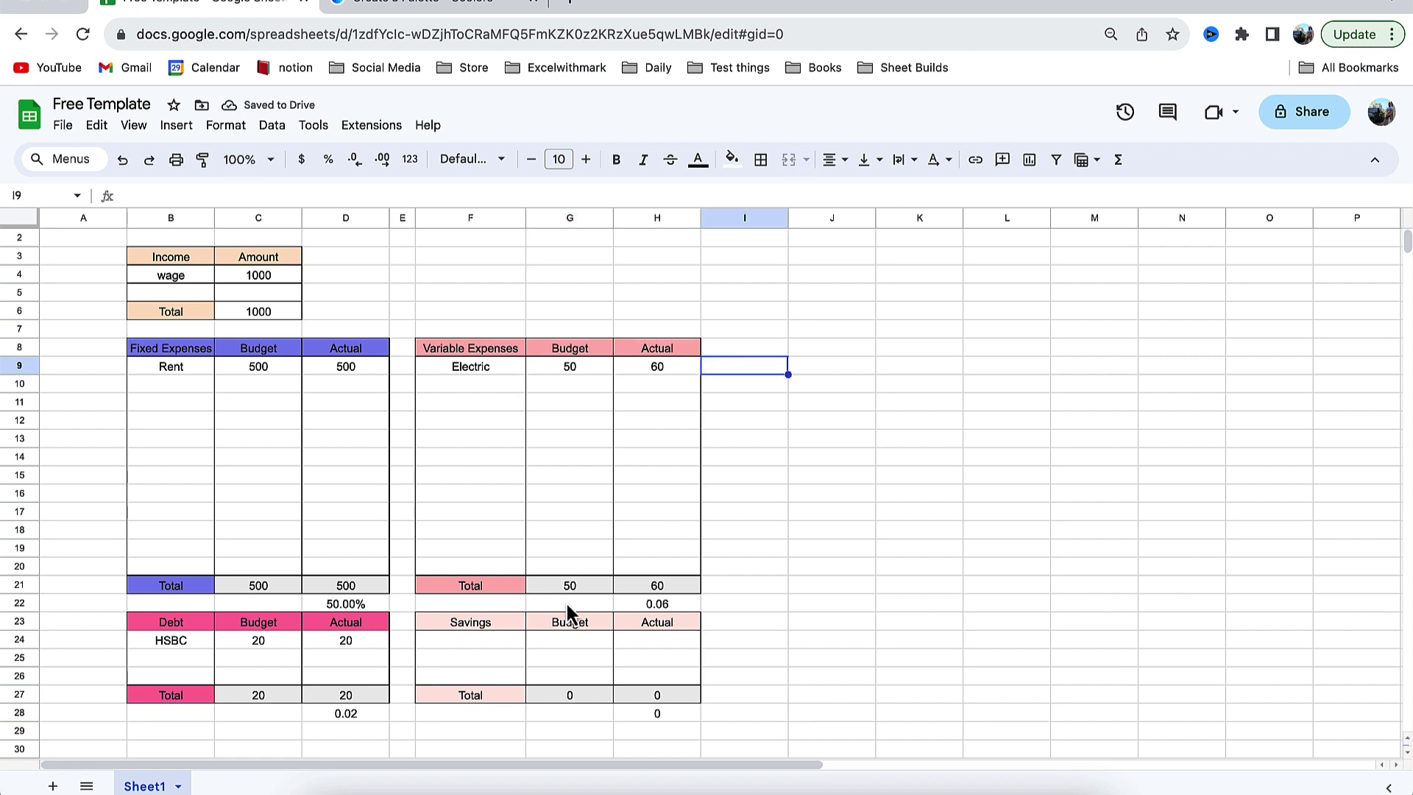
click(656, 369)
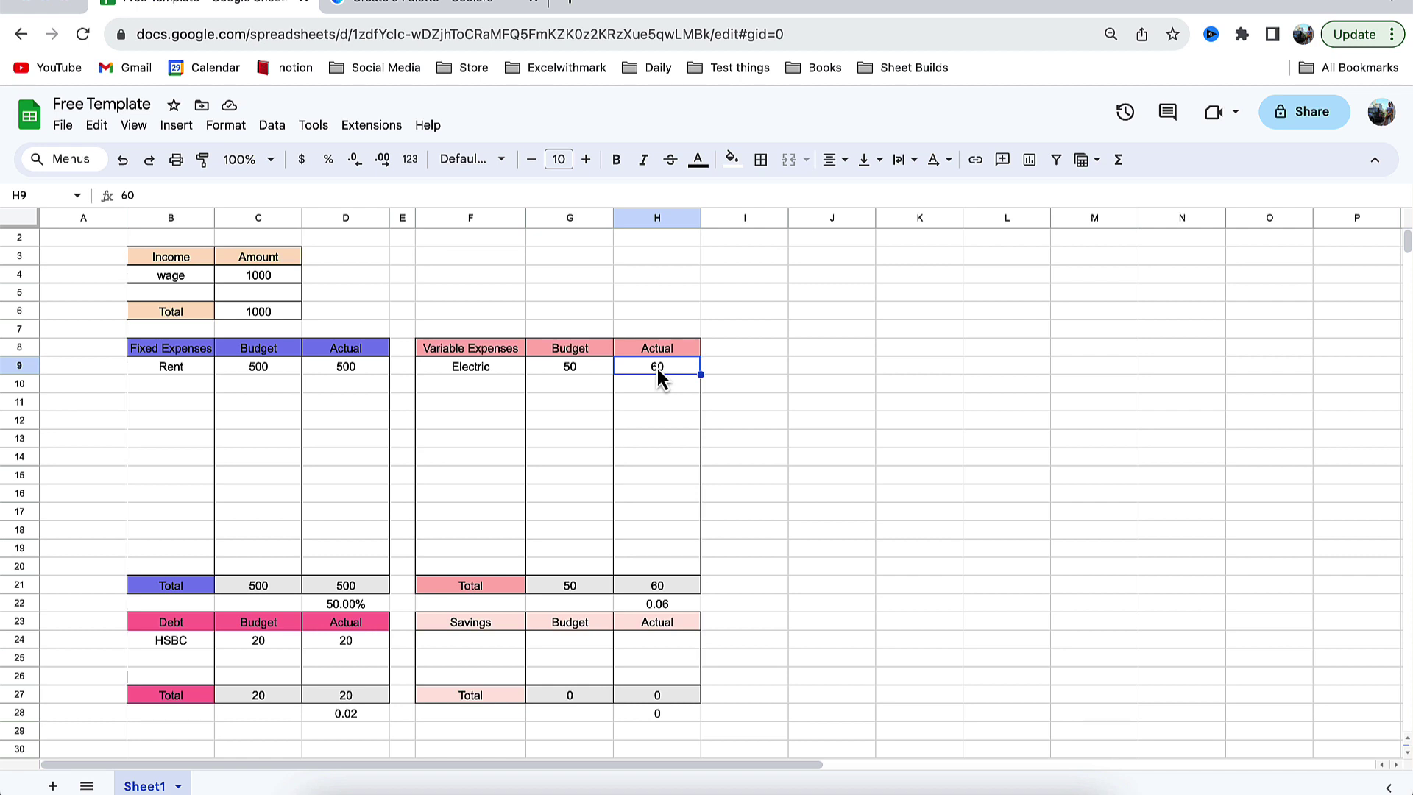
text(100)
key(Return)
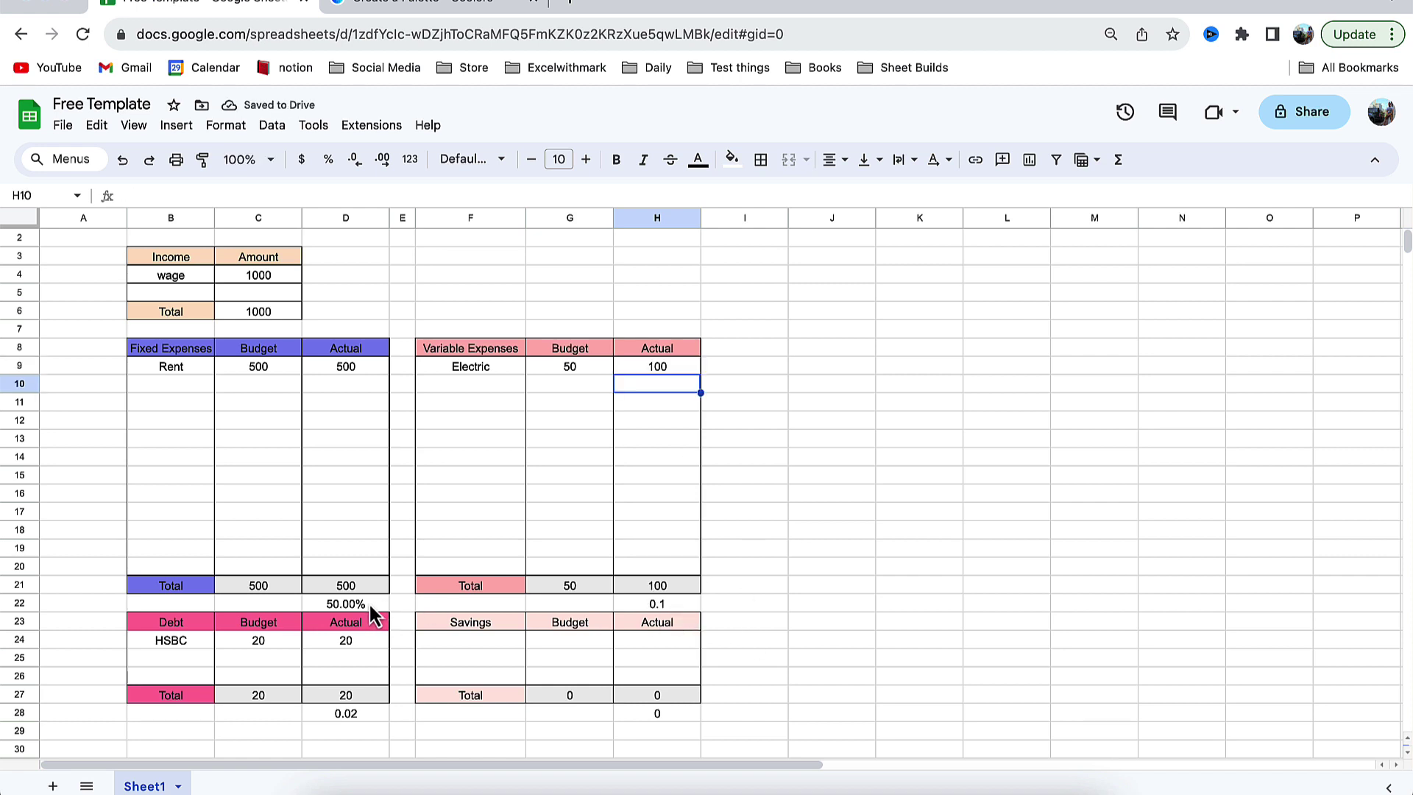
- Format the ratio cells D28 and H28 as percentages
click(659, 602)
click(365, 718)
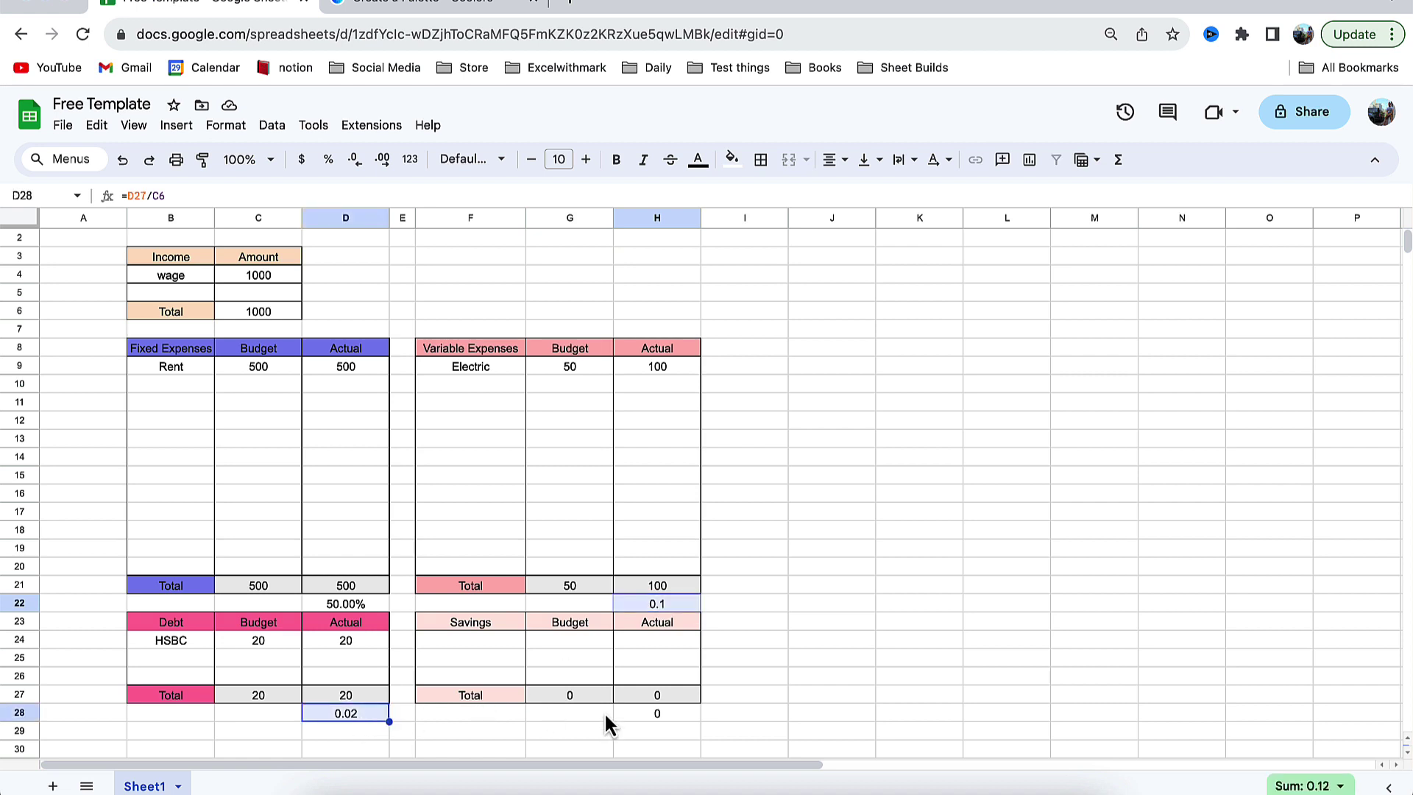
ctrl+click(658, 710)
click(226, 125)
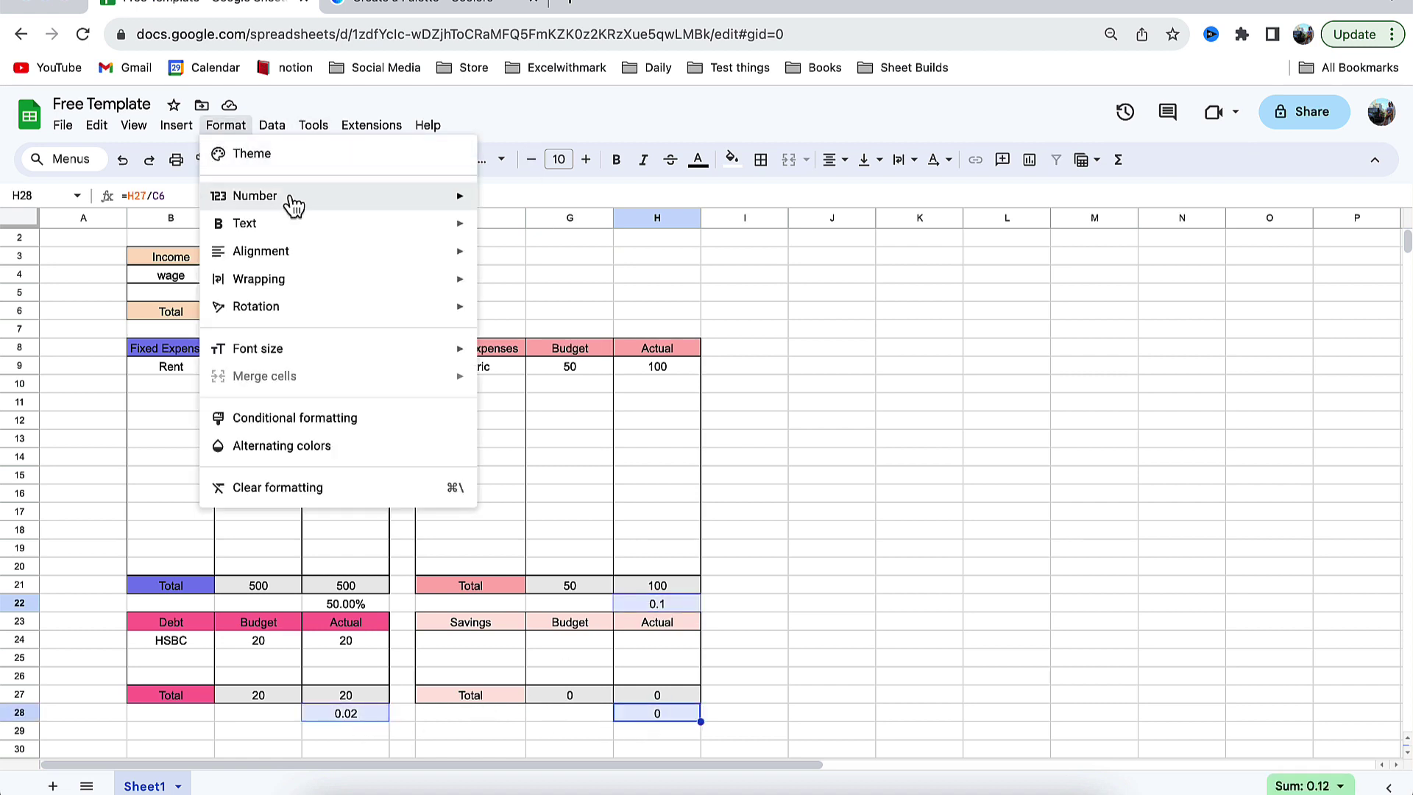
click(618, 297)
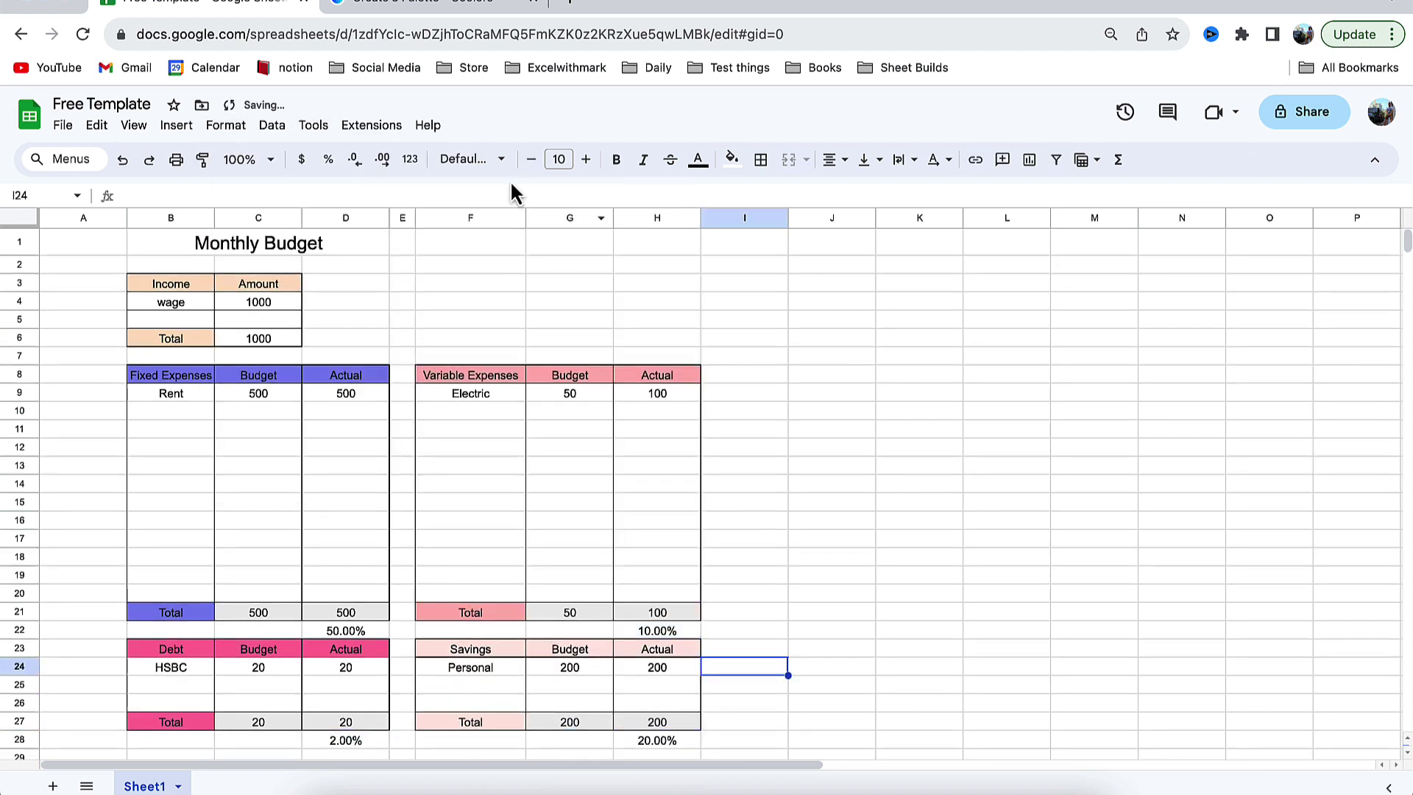
click(176, 126)
- Insert a chart, move it up and right, and change it to a pie chart
click(245, 282)
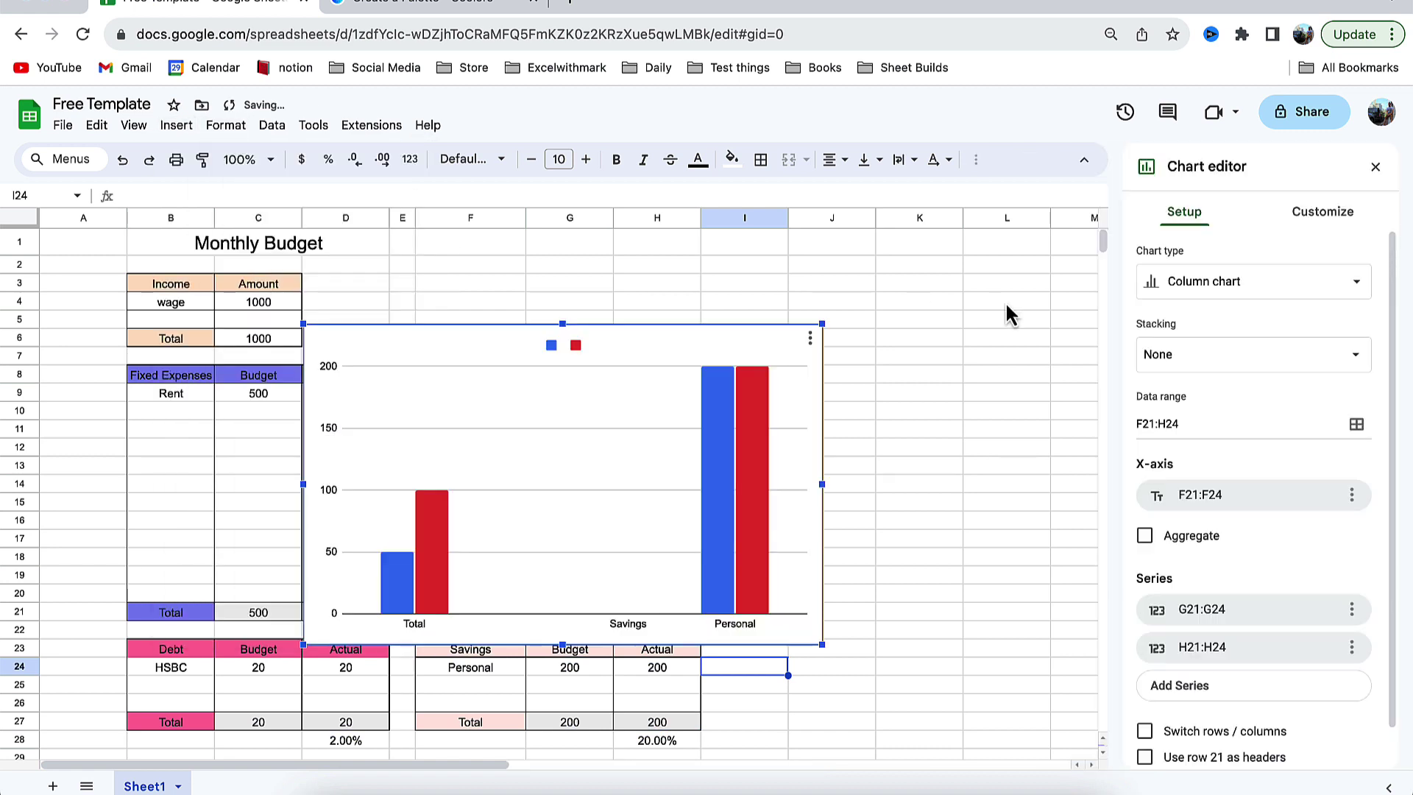
drag(755, 365, 1050, 279)
click(1299, 280)
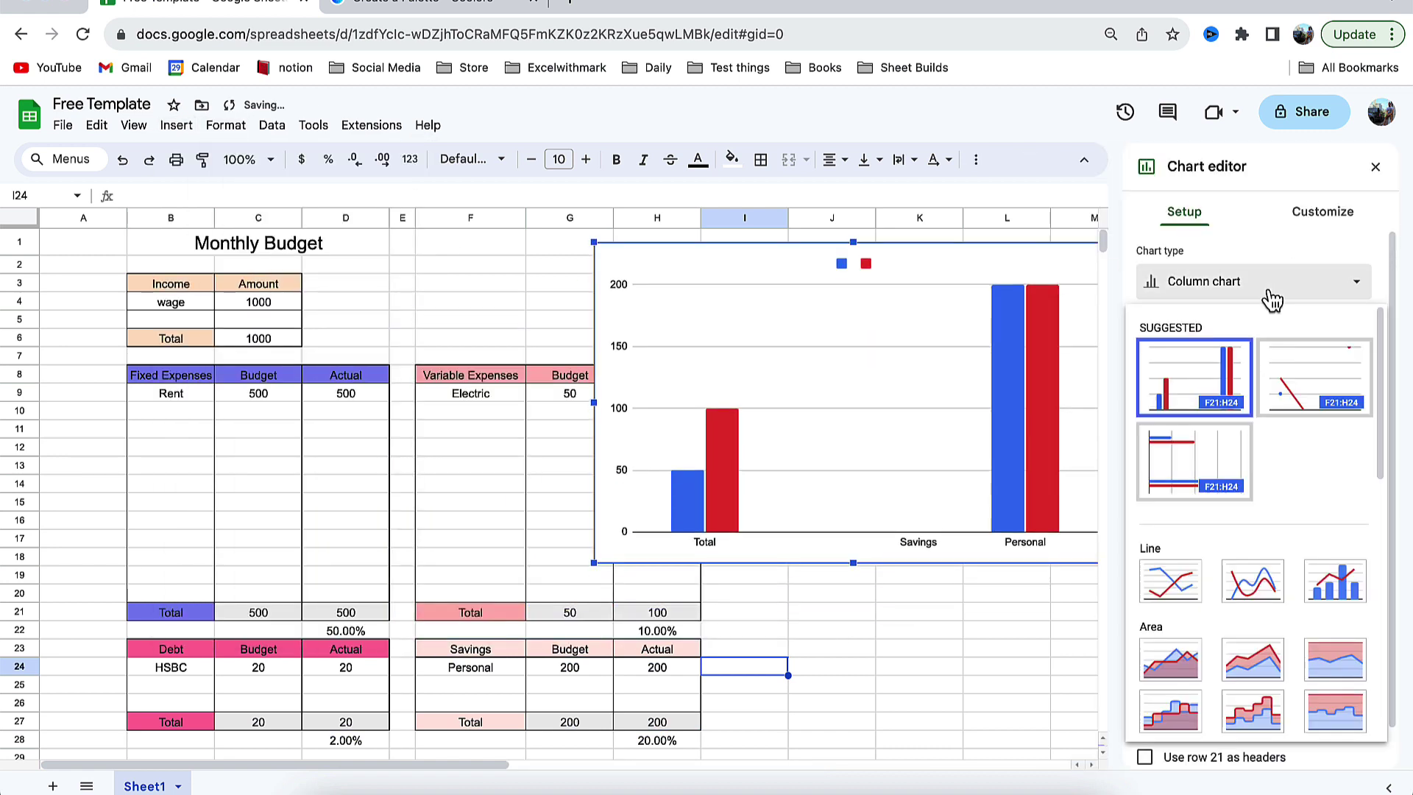
scroll(1261, 464, down, 5)
scroll(1265, 463, down, 1)
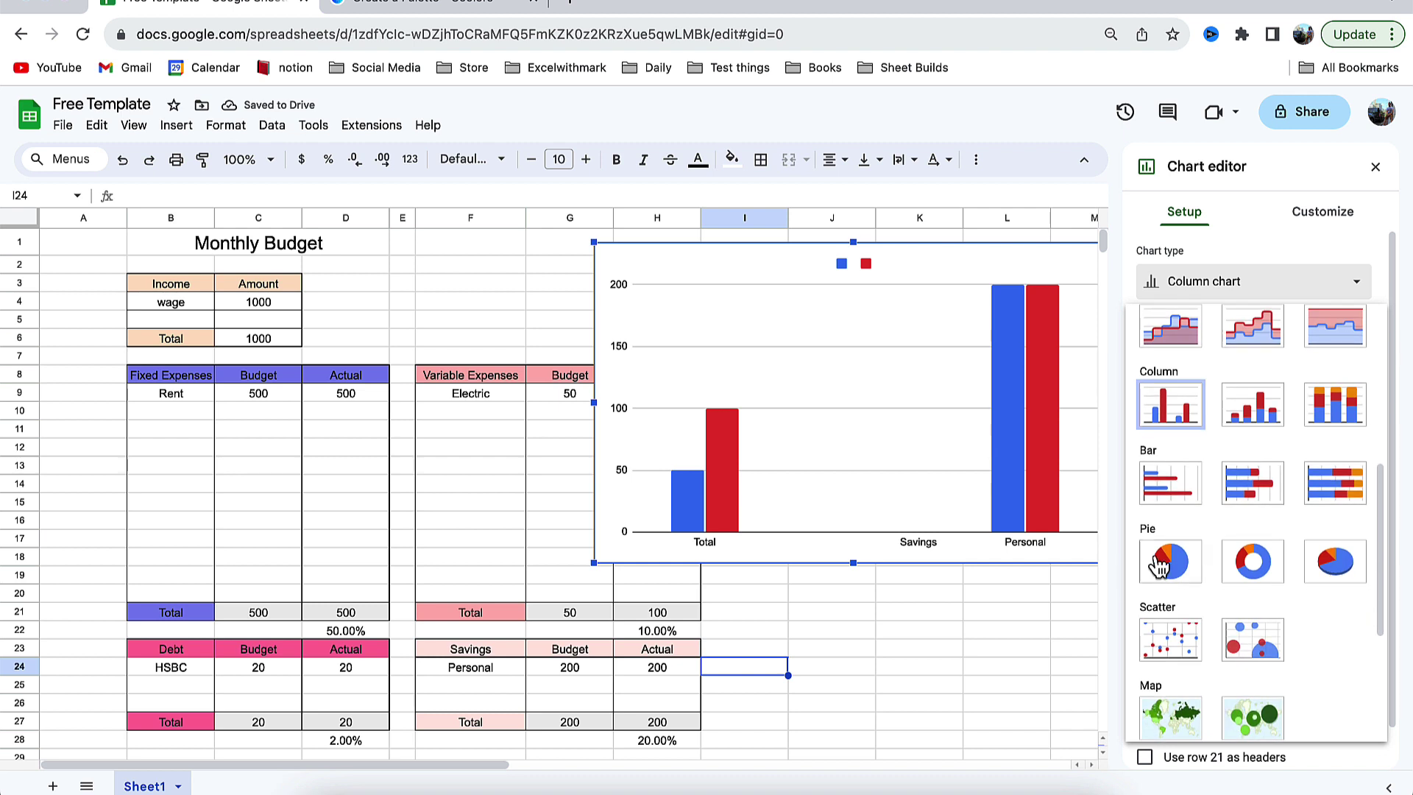
click(1169, 561)
- Set the chart data range to D21, H21, D27 and H27
click(1371, 351)
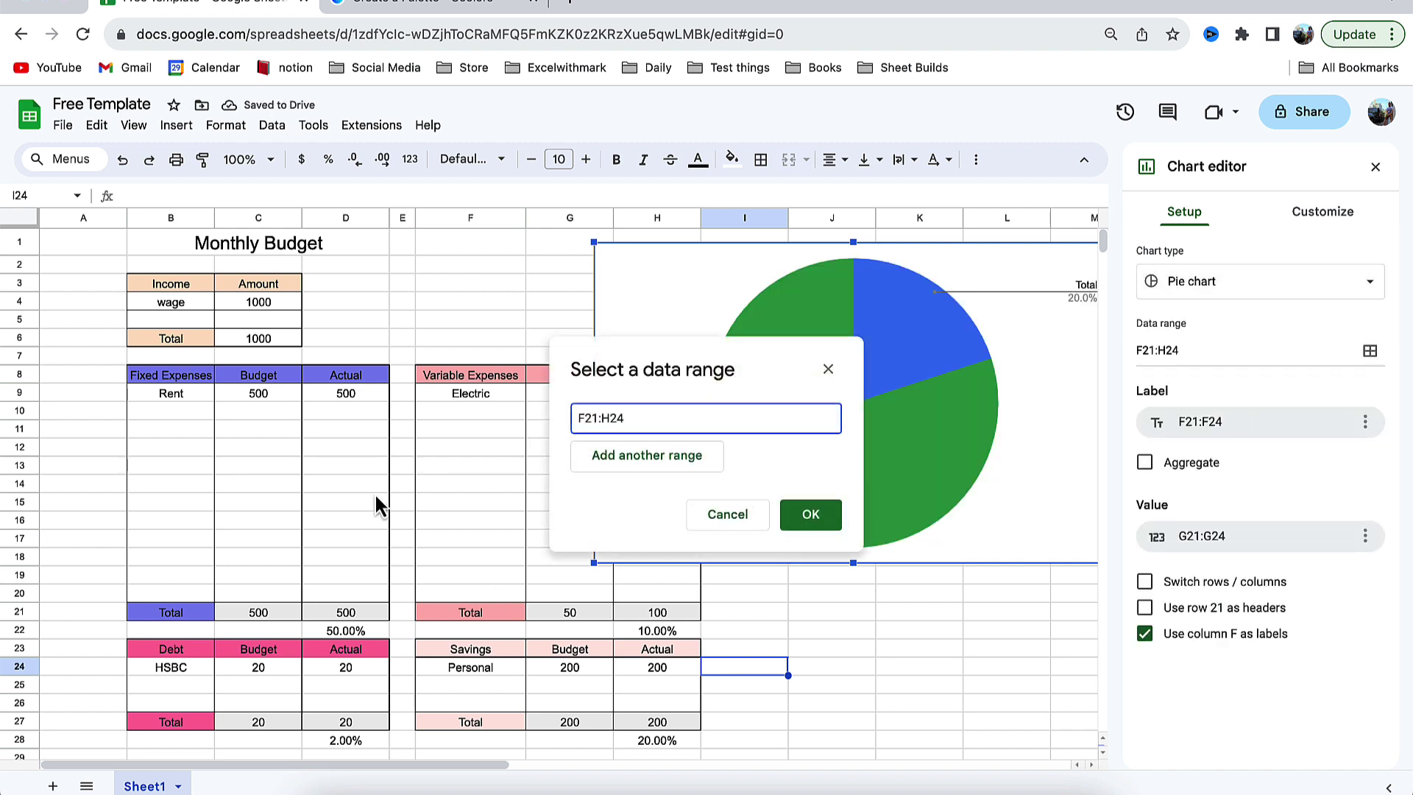
drag(637, 416, 527, 434)
key(BackSpace)
click(350, 633)
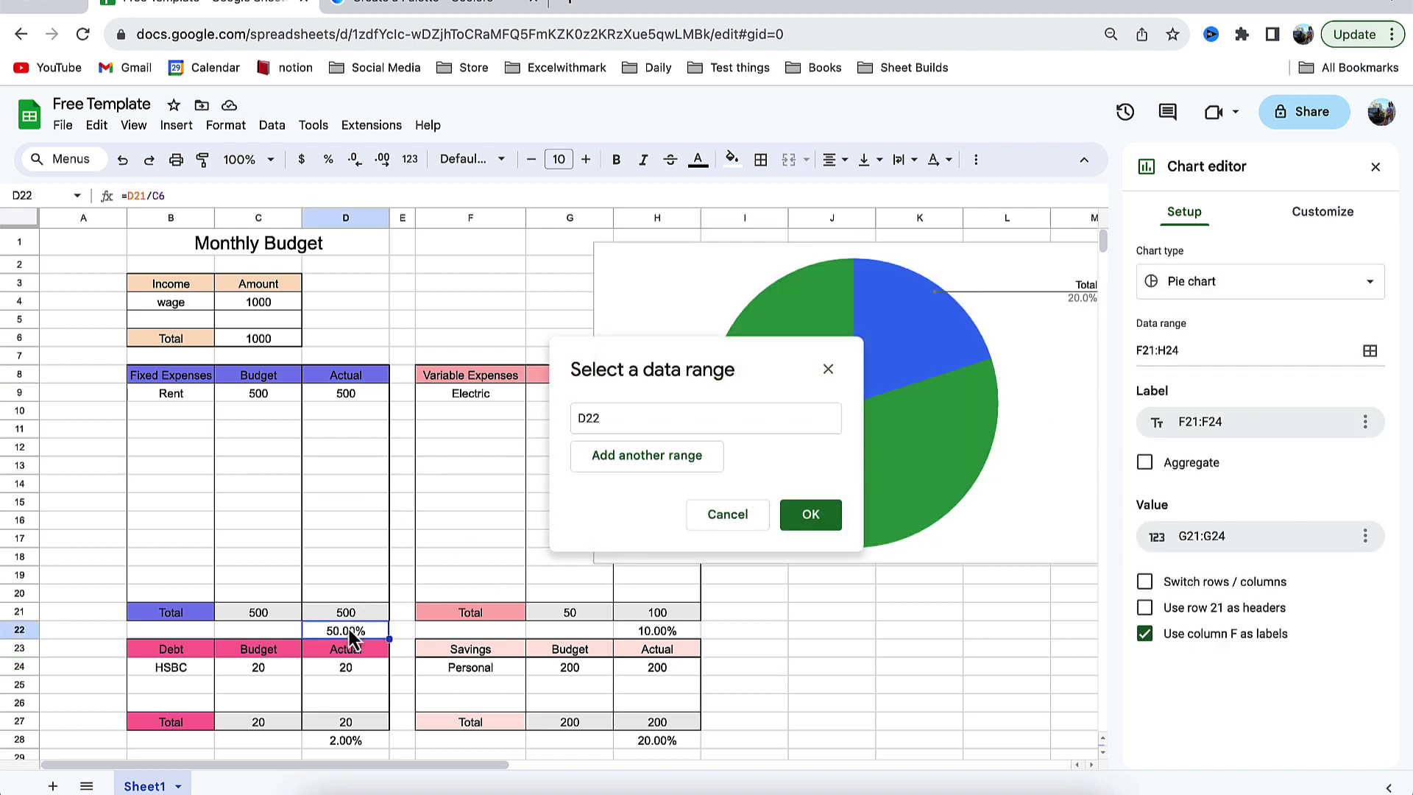
click(362, 612)
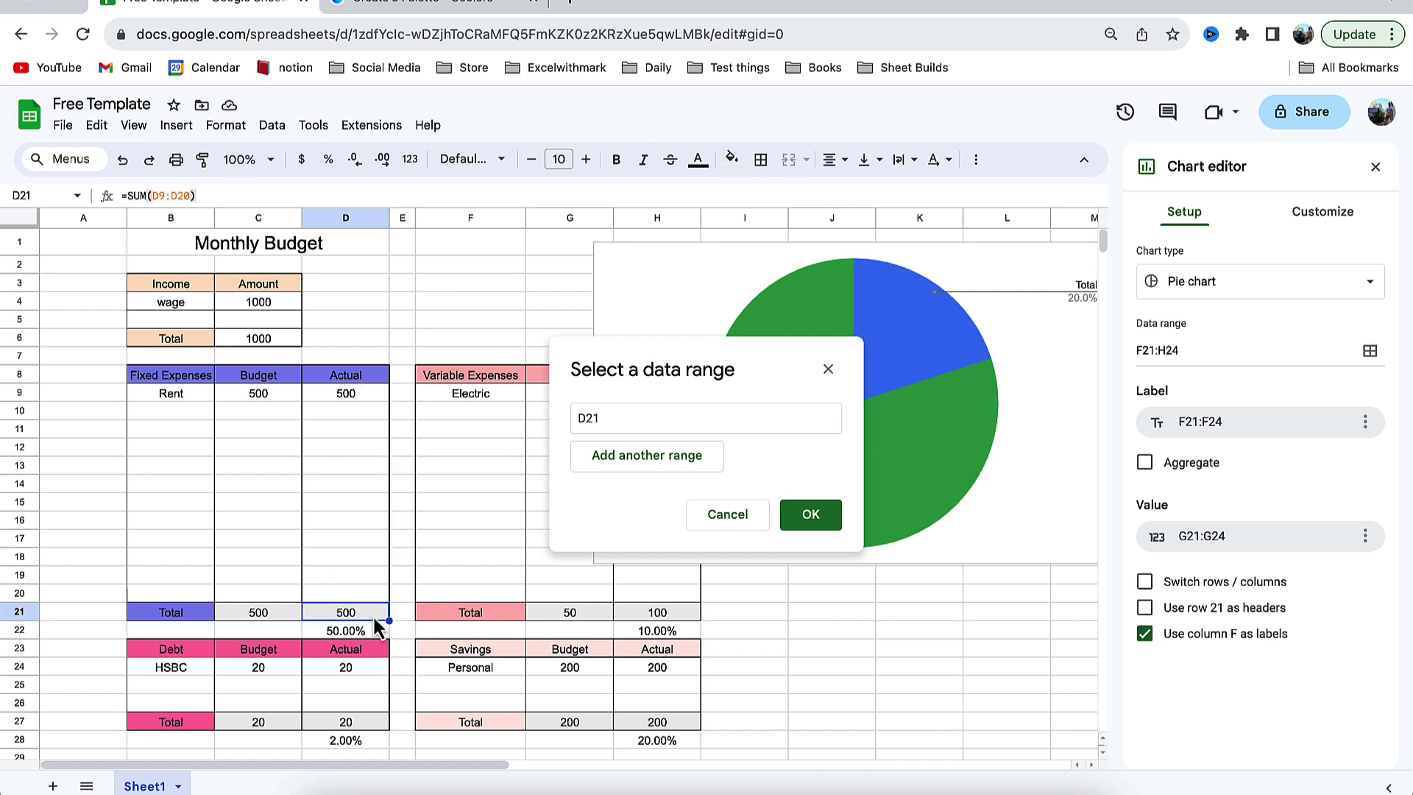
click(647, 455)
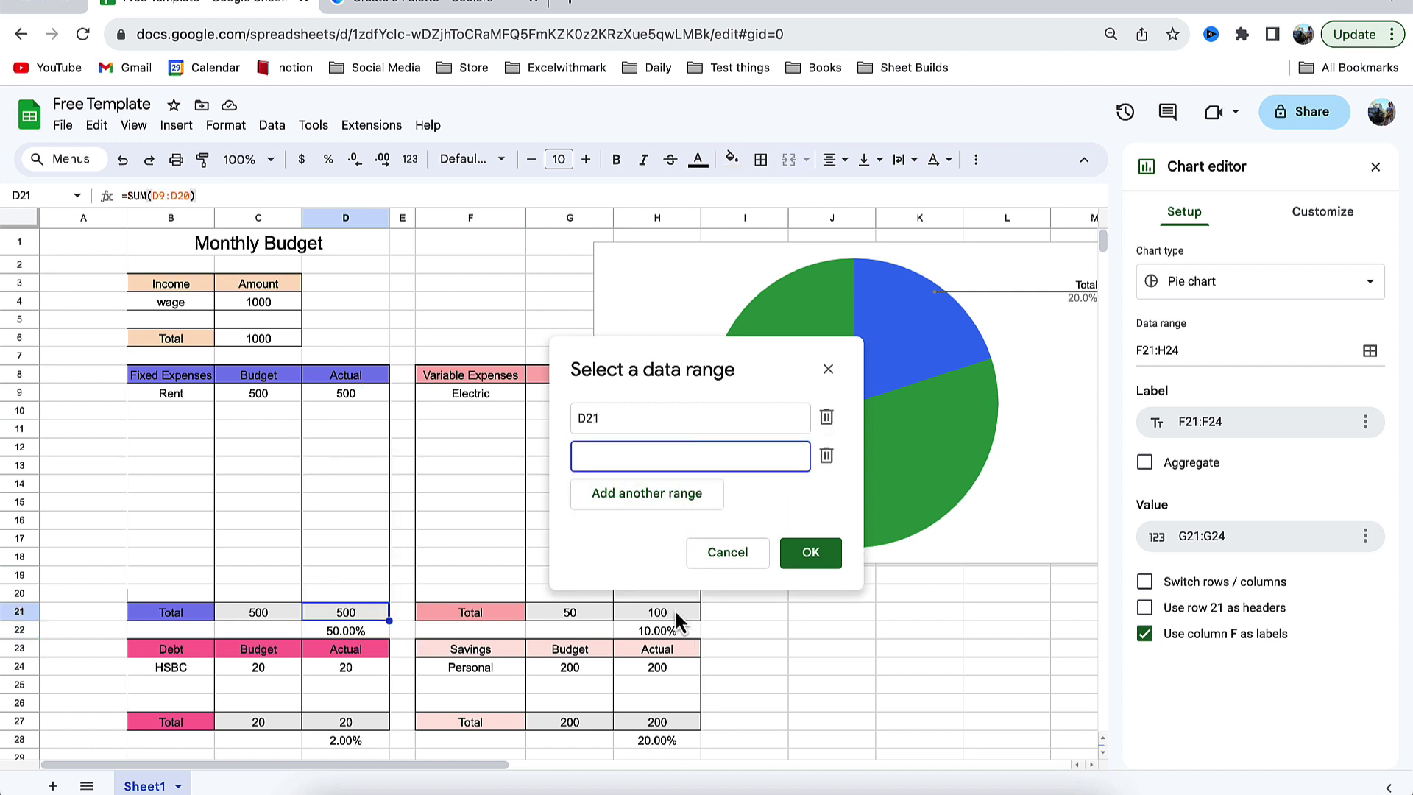
click(674, 611)
click(684, 493)
click(365, 719)
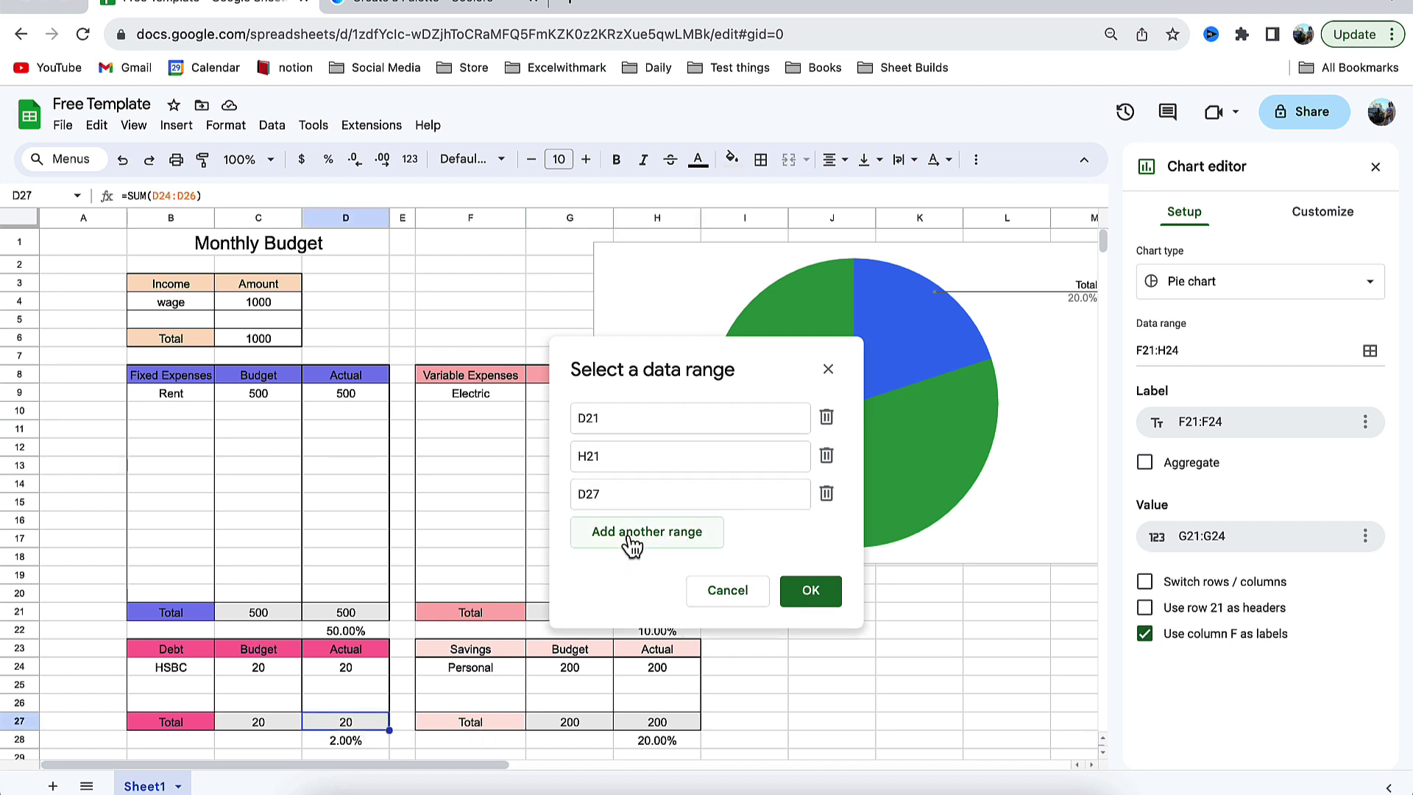
click(647, 532)
click(673, 717)
click(672, 718)
click(825, 628)
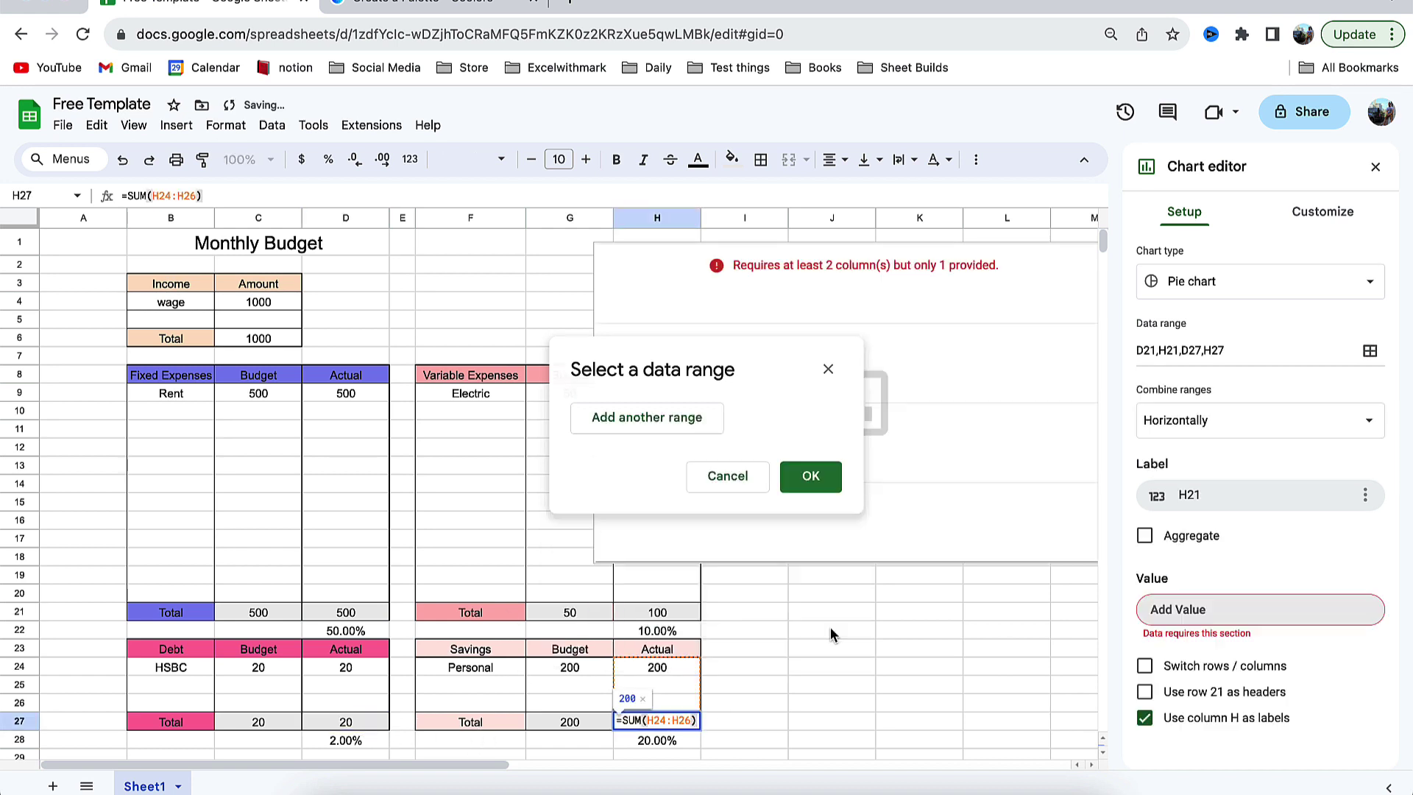
- Turn off using row 21 as labels and column D as headers
click(1145, 530)
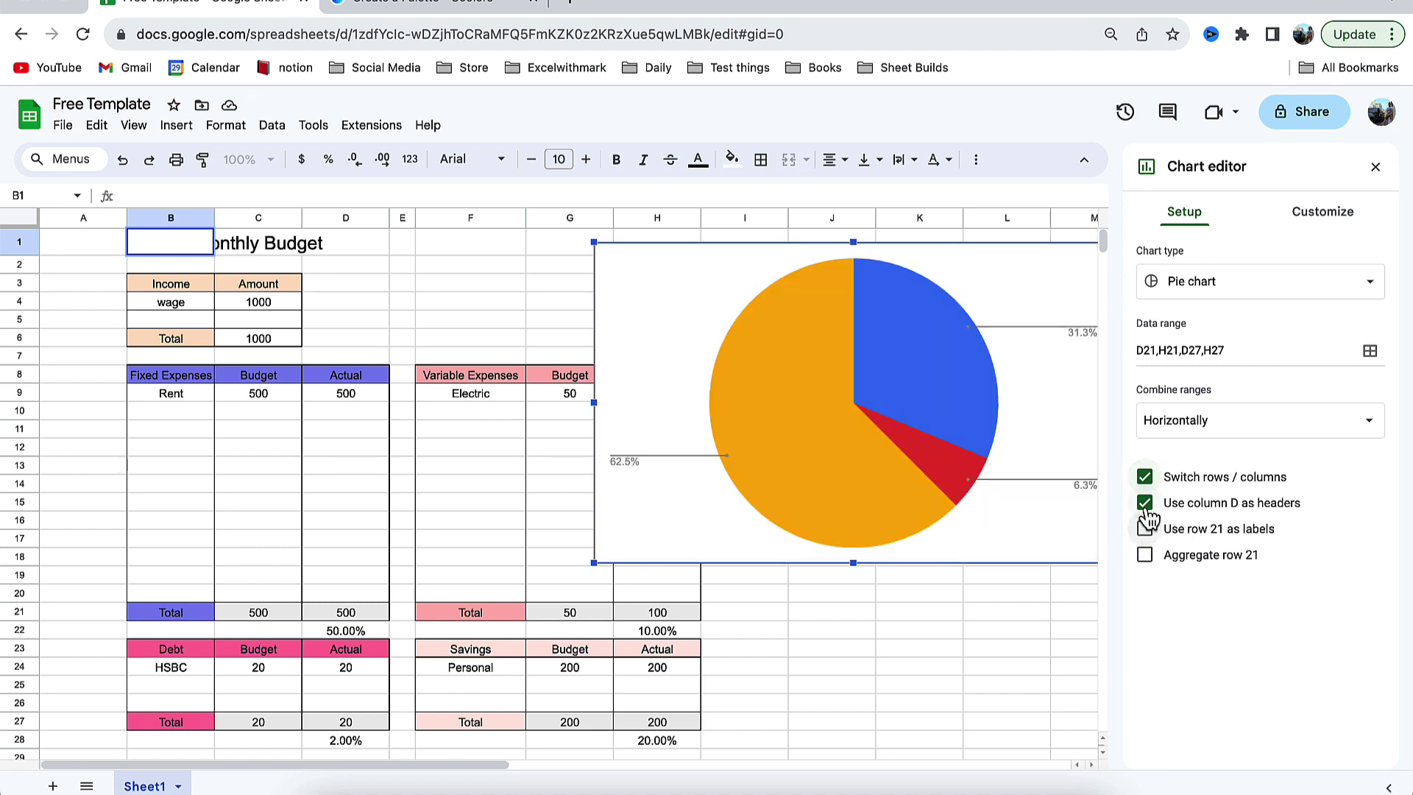
click(1145, 503)
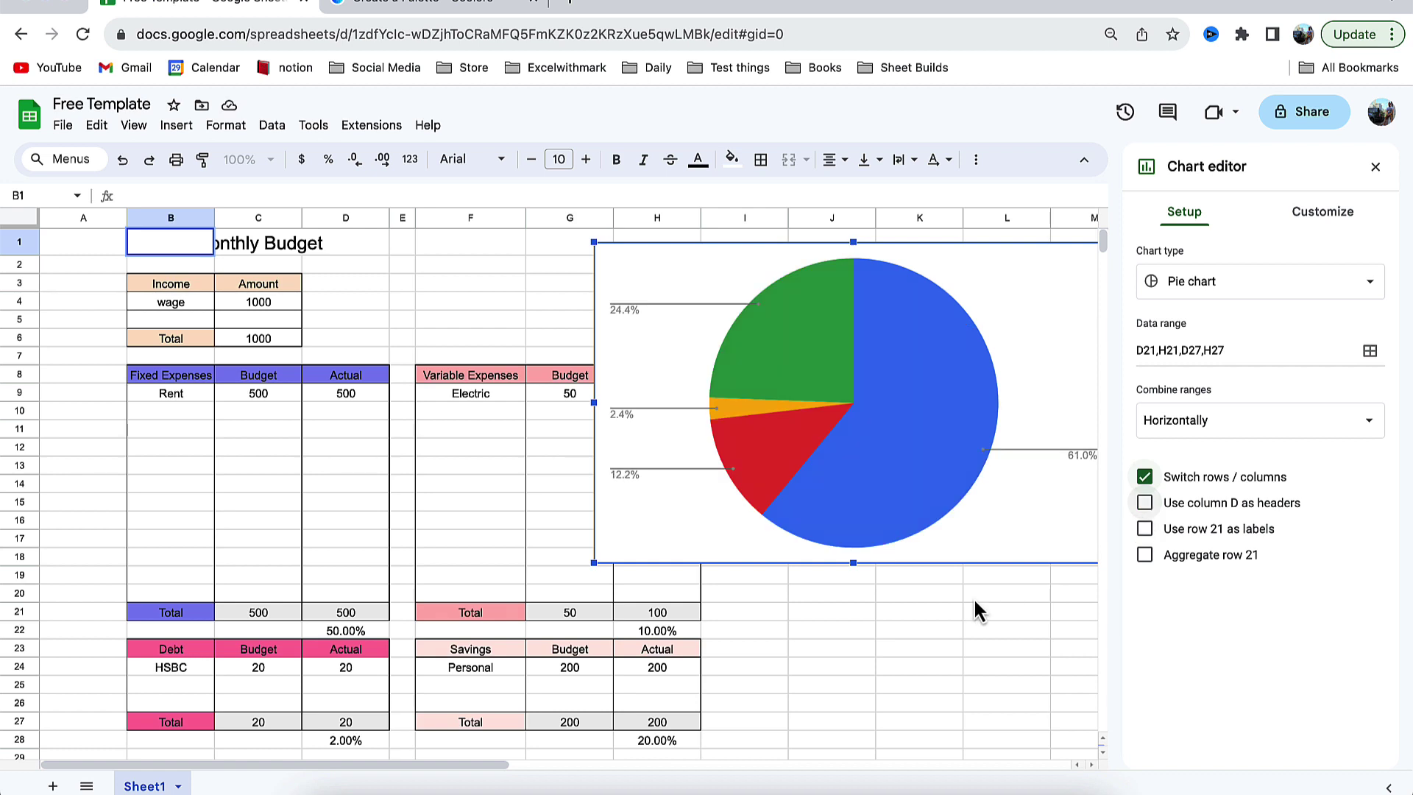
click(944, 482)
- Recolour the pie slices light purple, very light pink, hot pink and light pink
click(1159, 482)
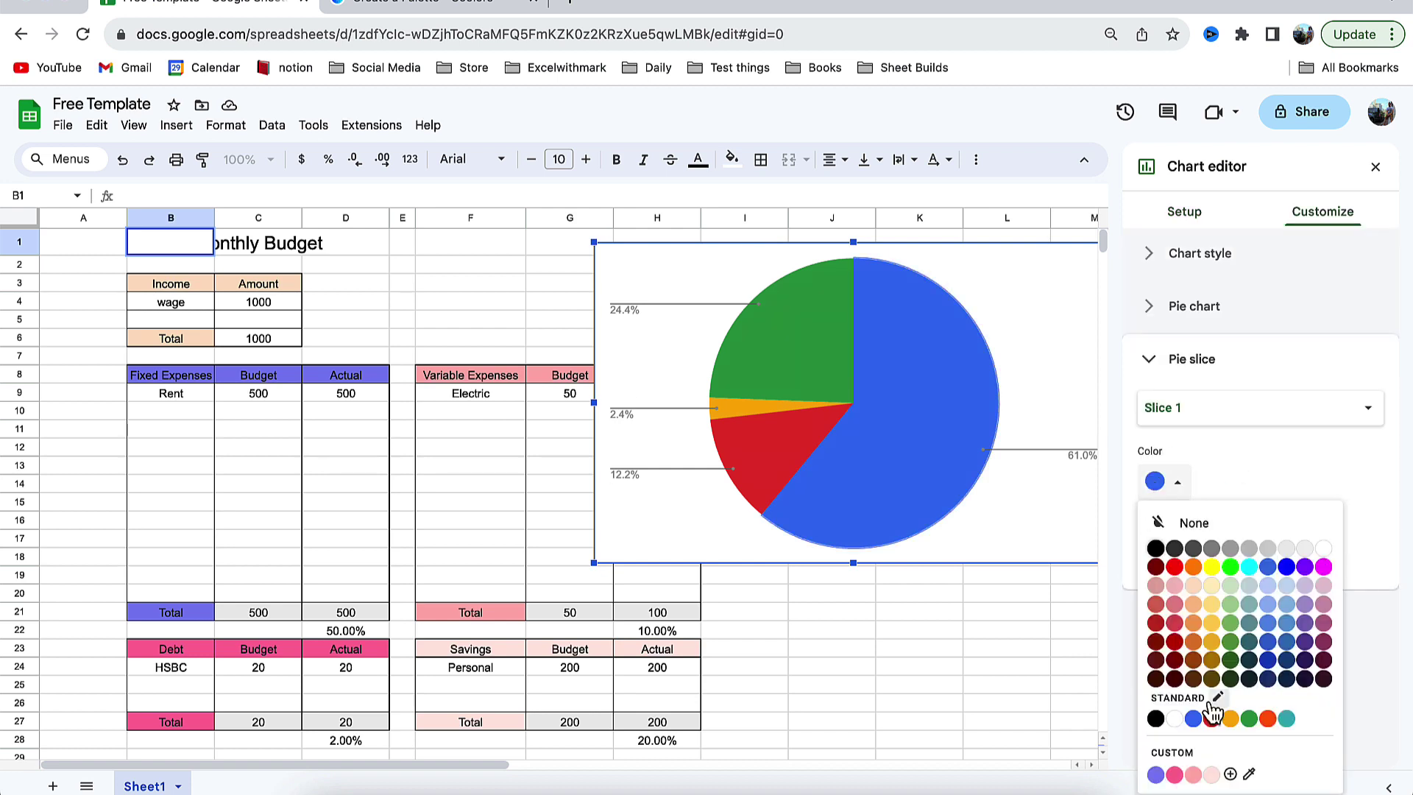
click(1163, 776)
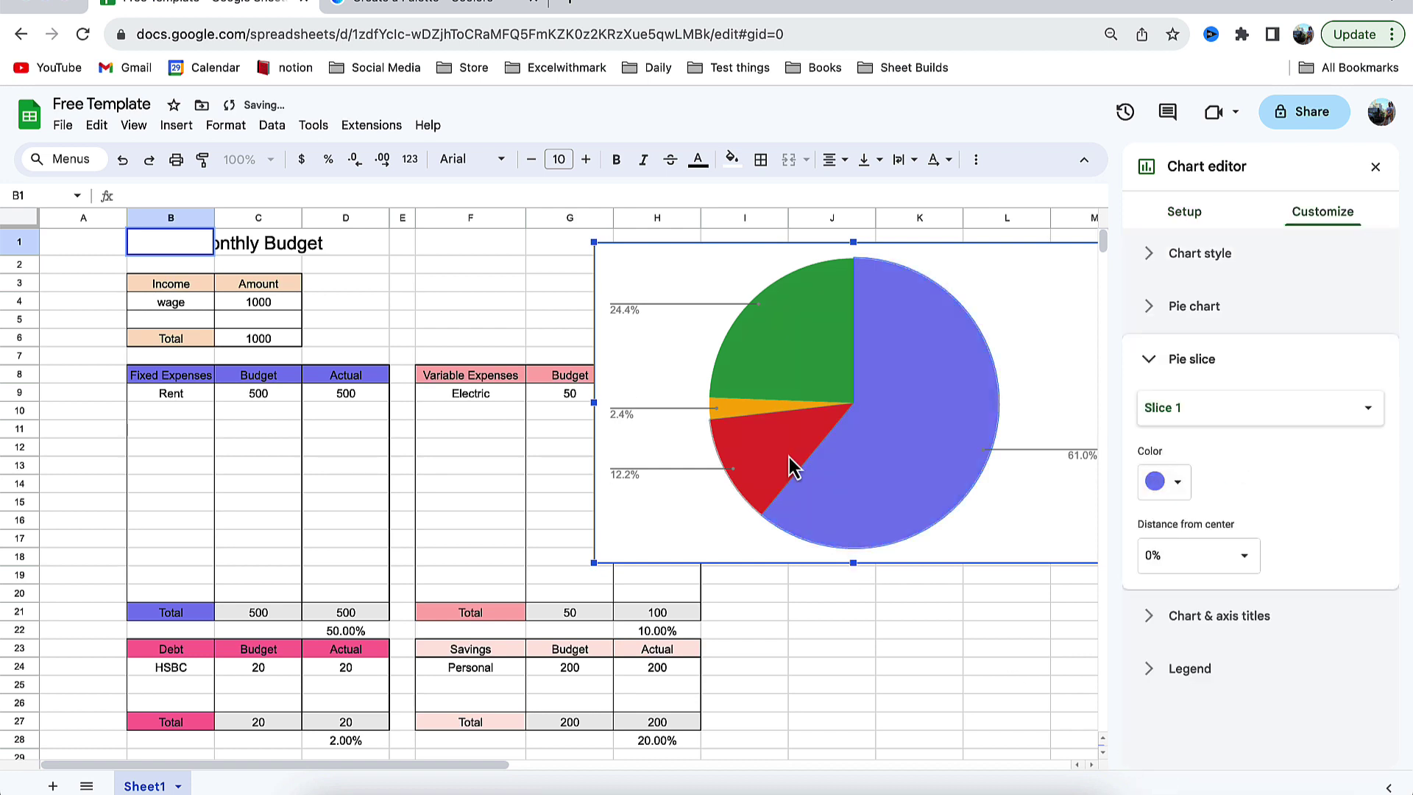
click(797, 338)
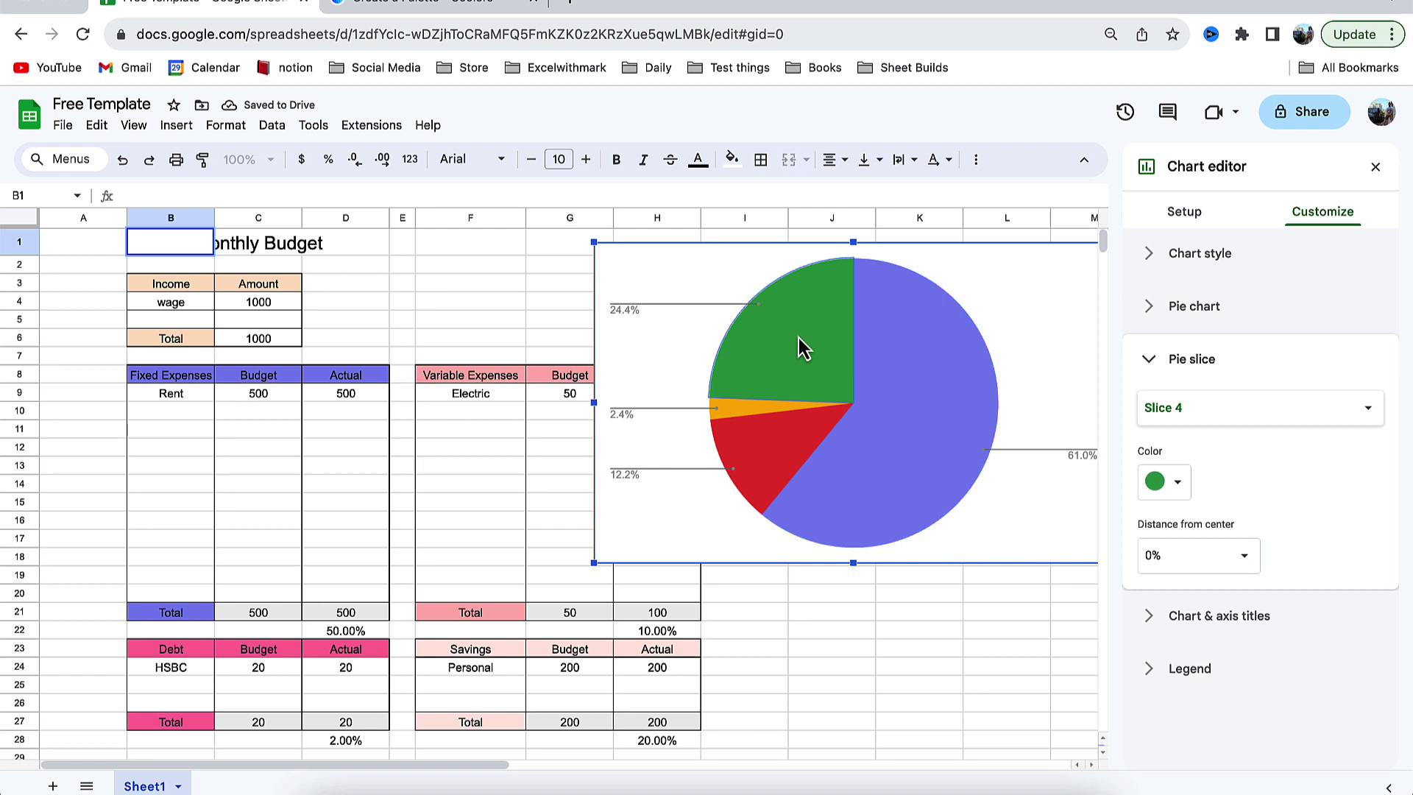
click(1166, 483)
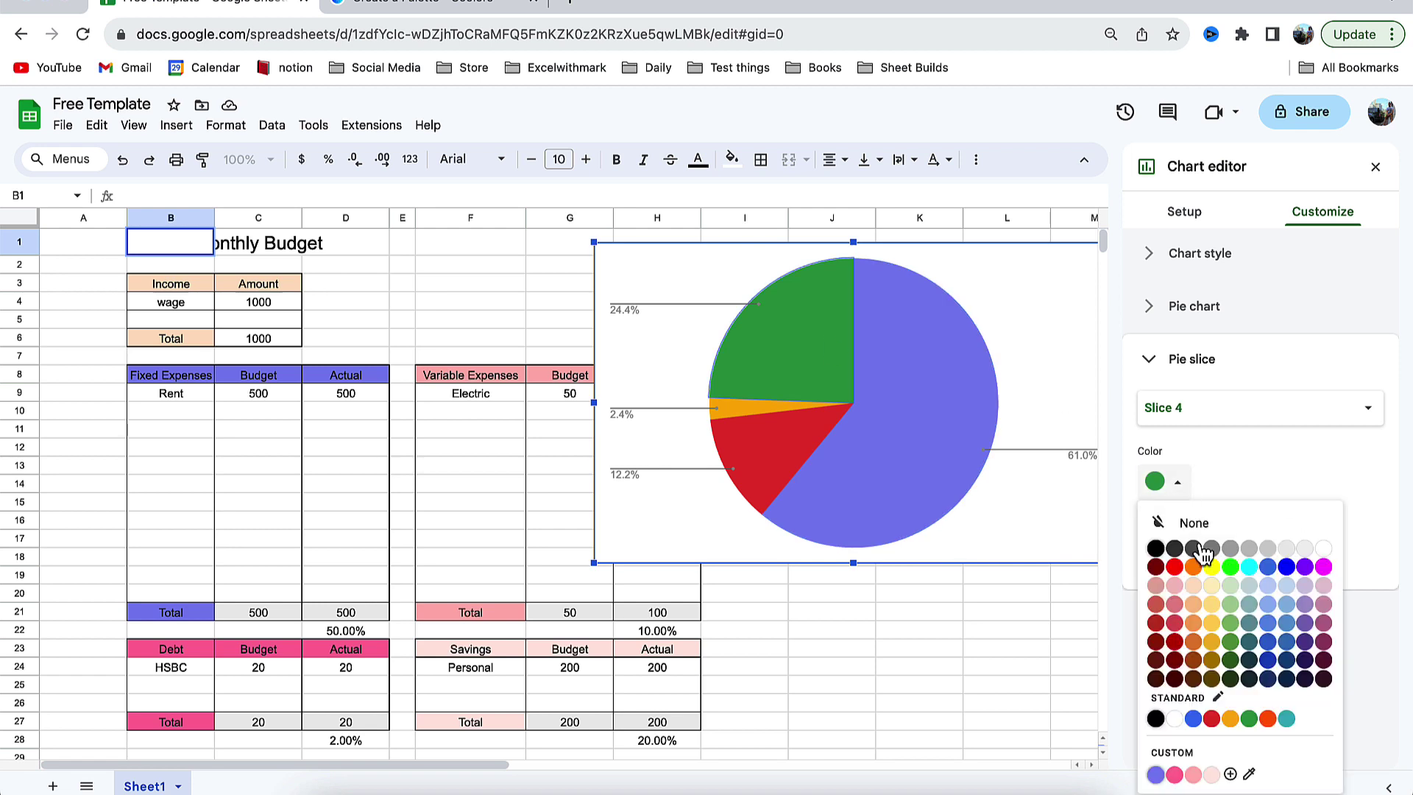
click(1212, 774)
click(768, 460)
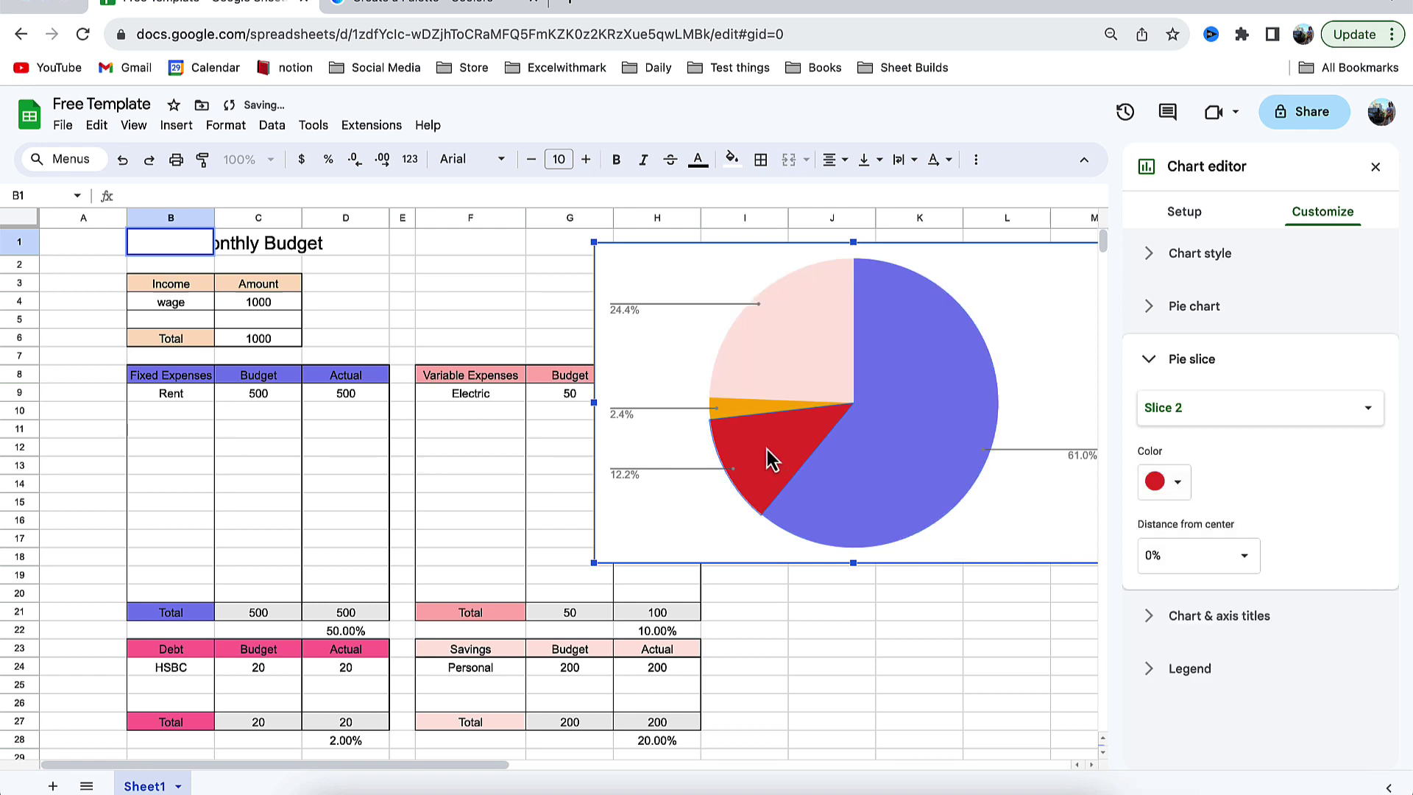
click(1176, 483)
click(1194, 773)
click(739, 409)
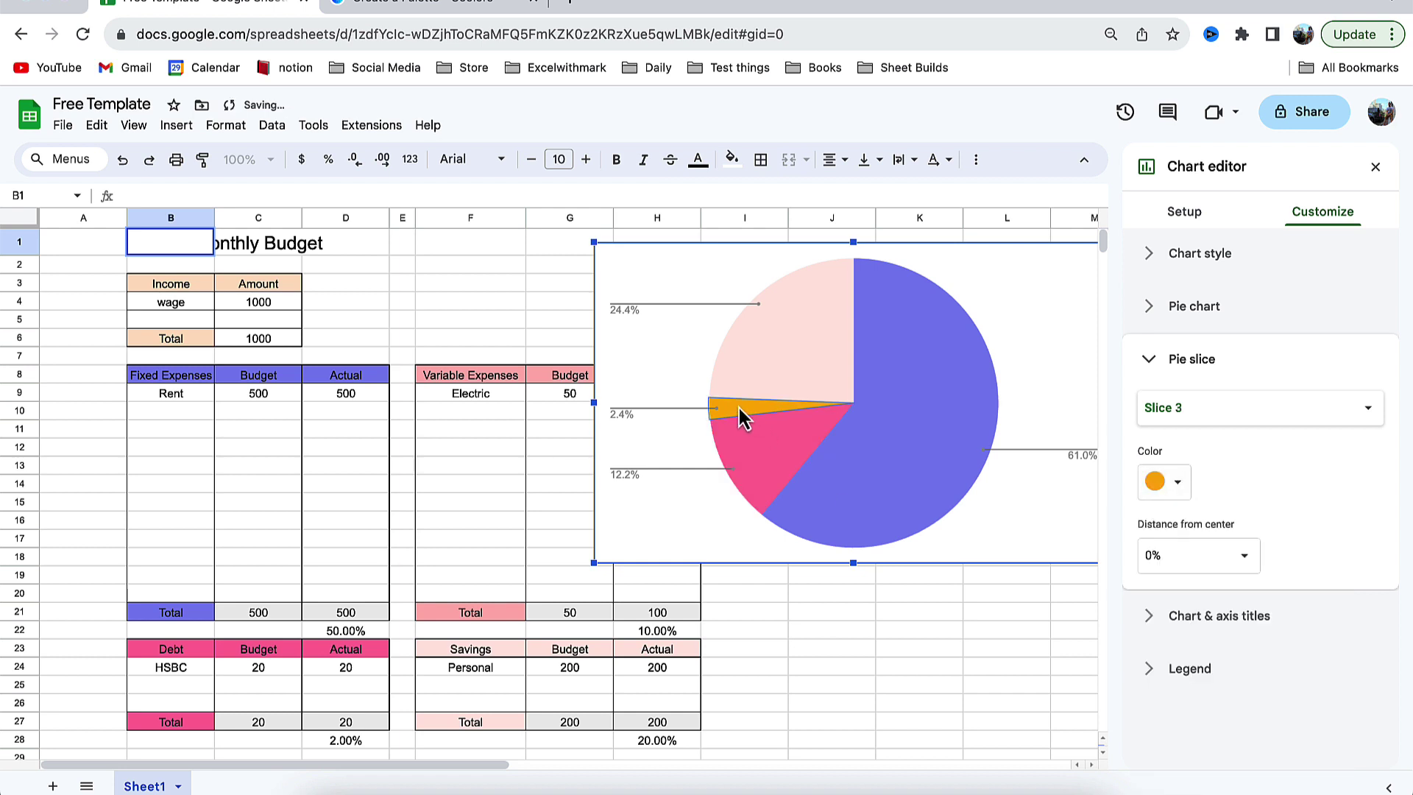
click(1175, 486)
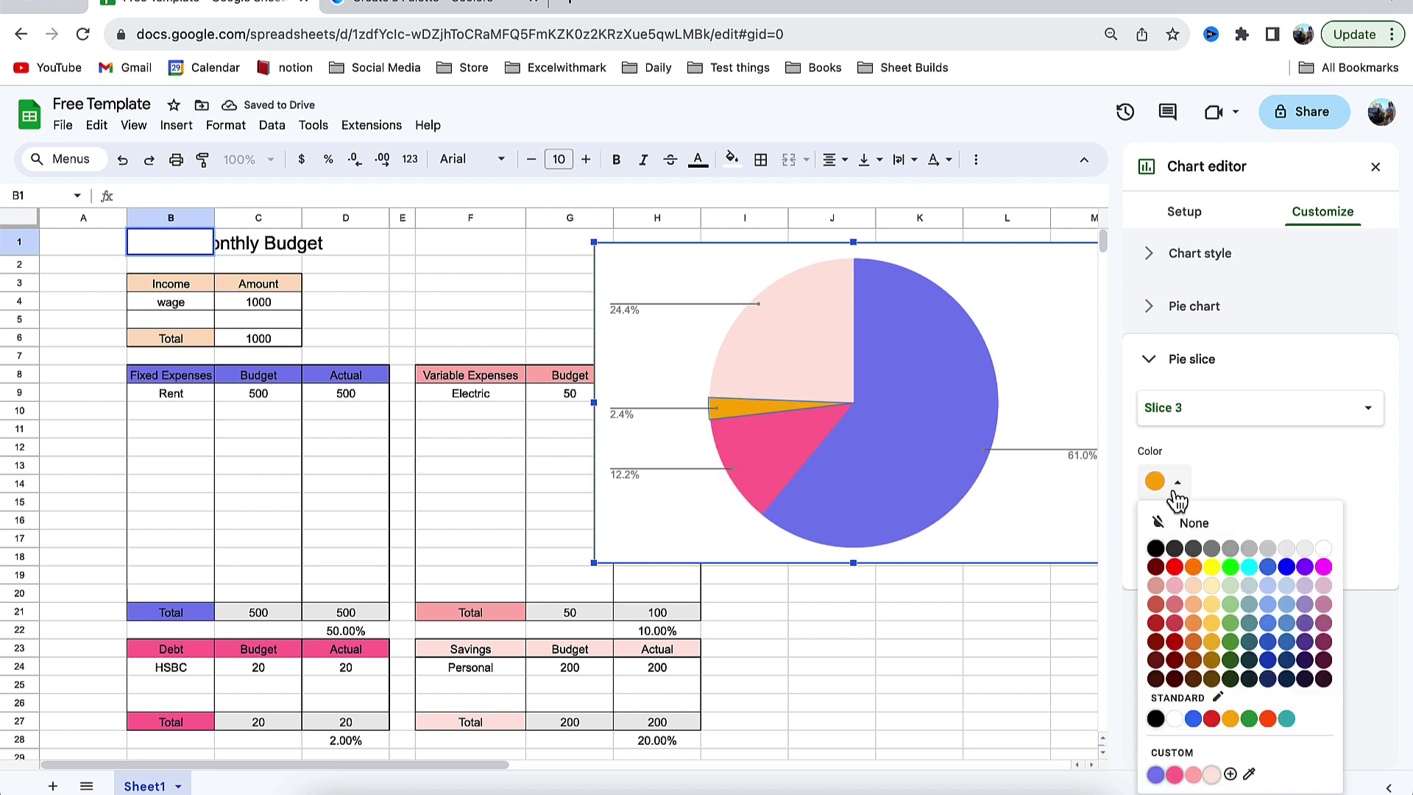
click(1194, 773)
click(990, 690)
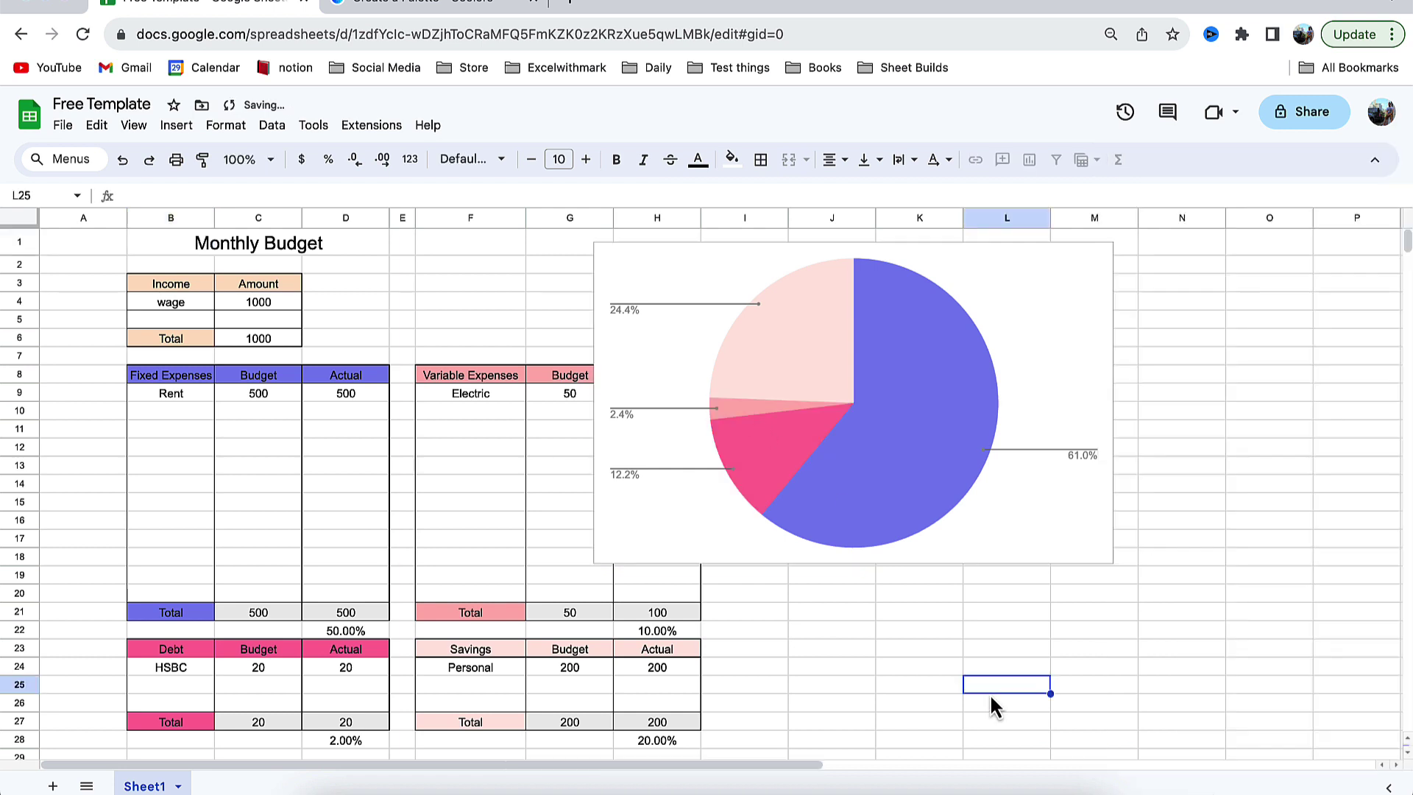
- Shrink the pie chart and move it above the Variable Expenses table
click(670, 513)
drag(594, 564, 745, 471)
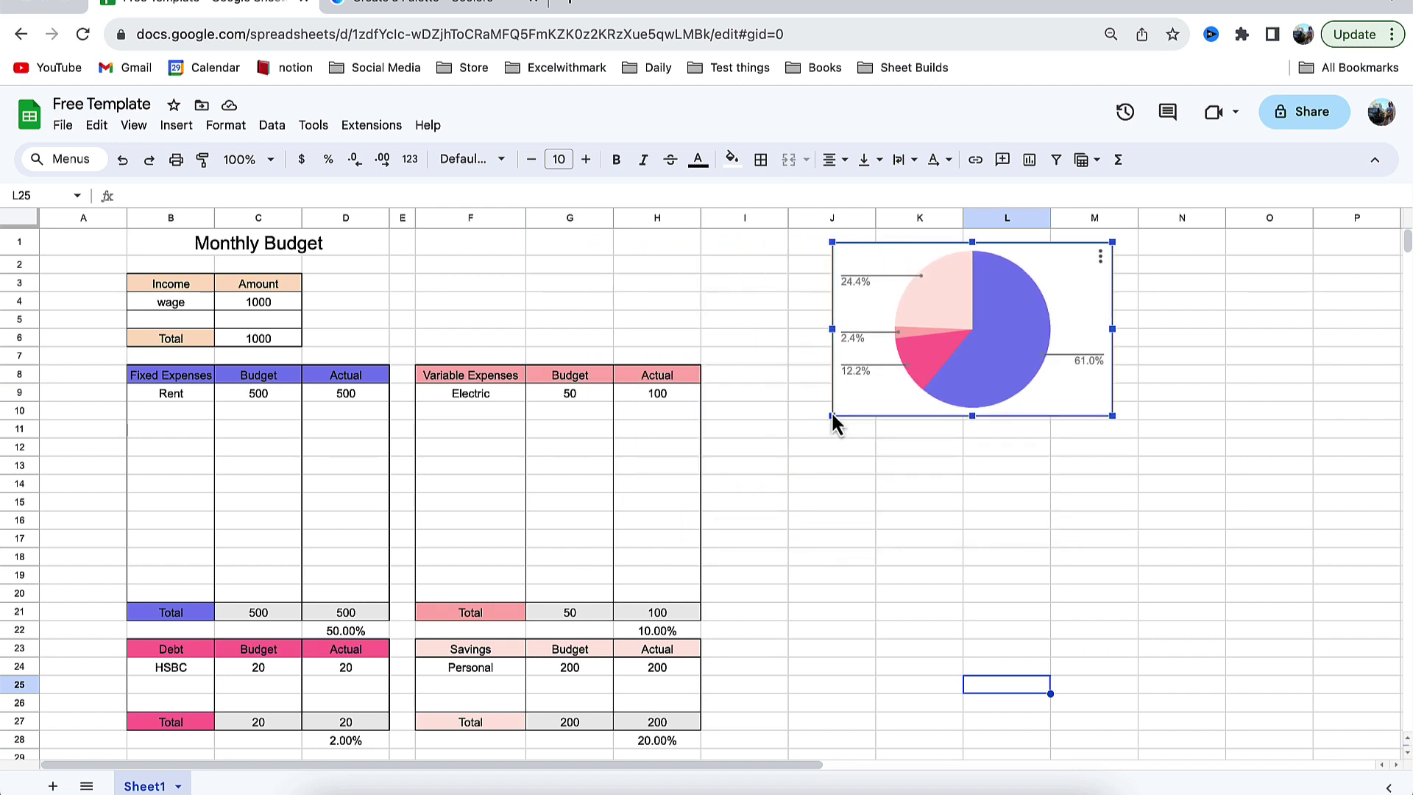
mouse_move(893, 400)
mouse_down()
mouse_move(746, 471)
mouse_move(464, 385)
mouse_move(475, 318)
mouse_move(428, 298)
mouse_up()
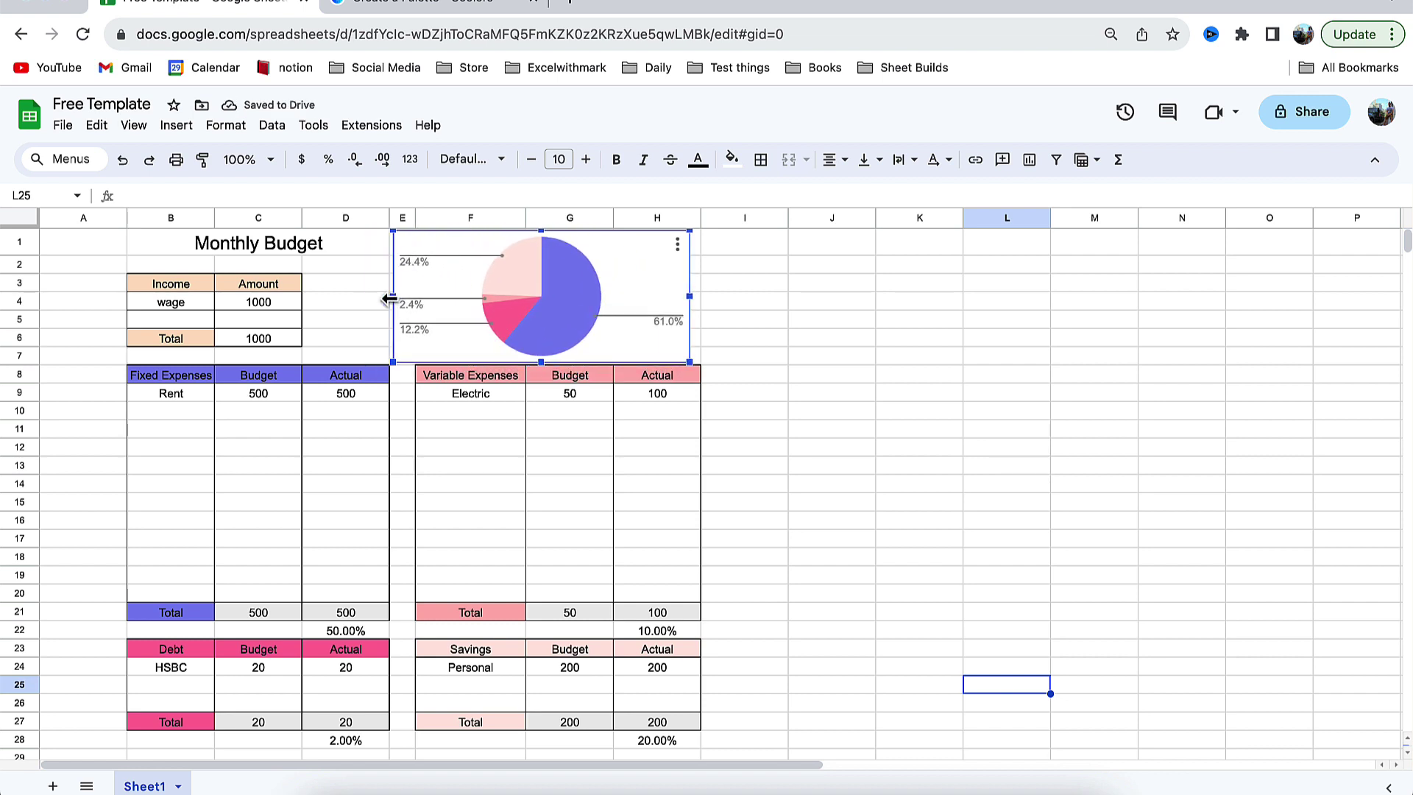
drag(626, 298, 618, 300)
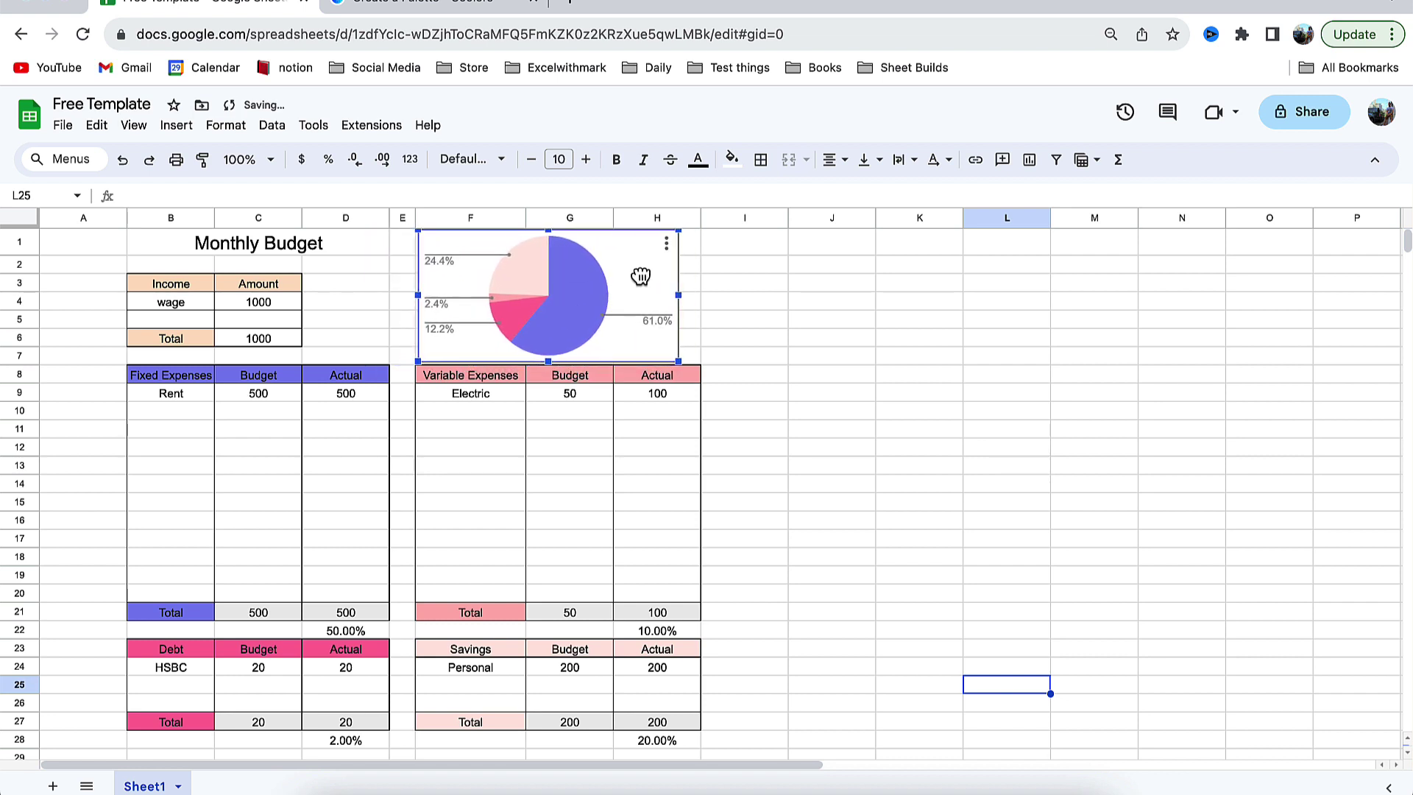
click(892, 357)
- Set the pie chart's border colour to None in its chart style
click(668, 295)
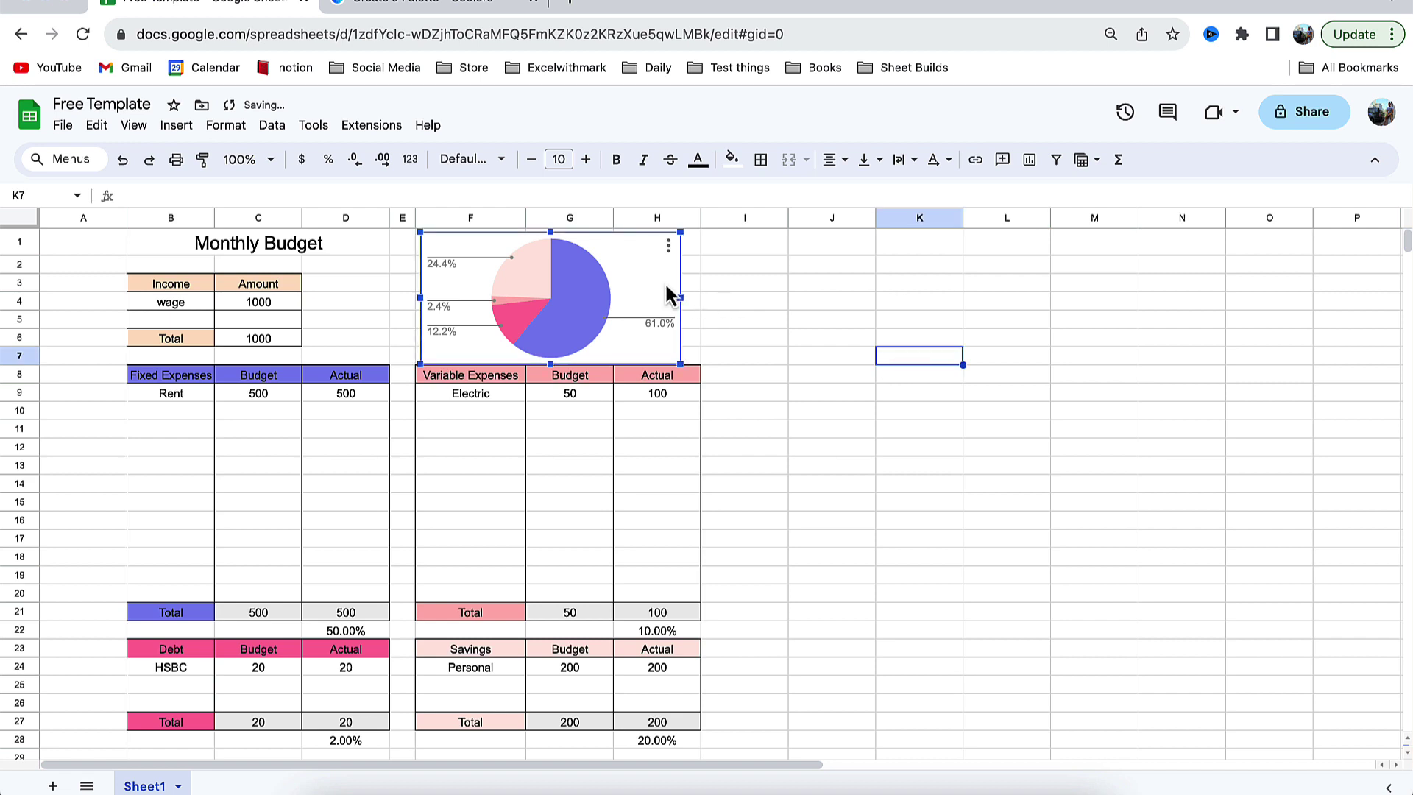
double_click(670, 295)
click(1317, 220)
click(1207, 258)
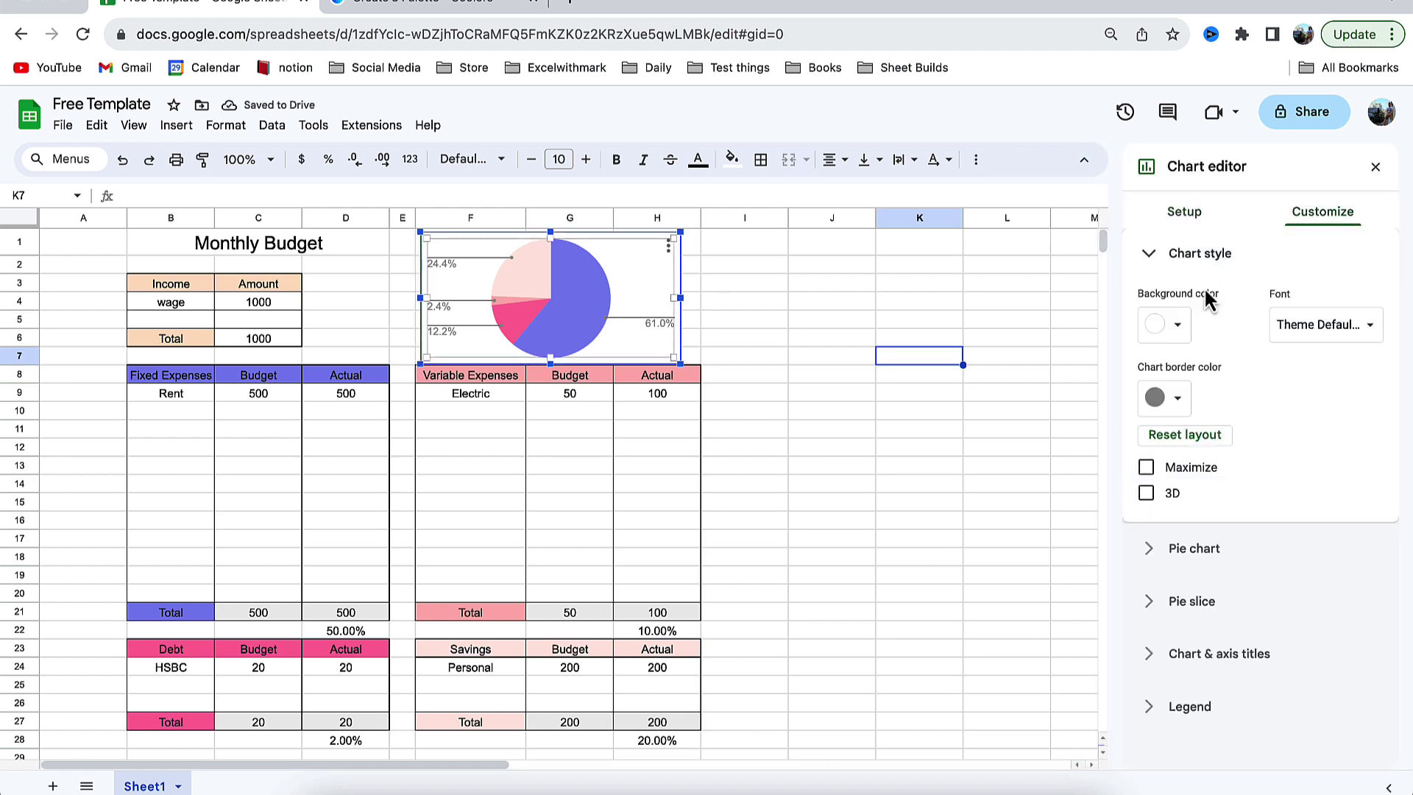
click(1176, 324)
click(1166, 362)
click(1176, 398)
click(1166, 432)
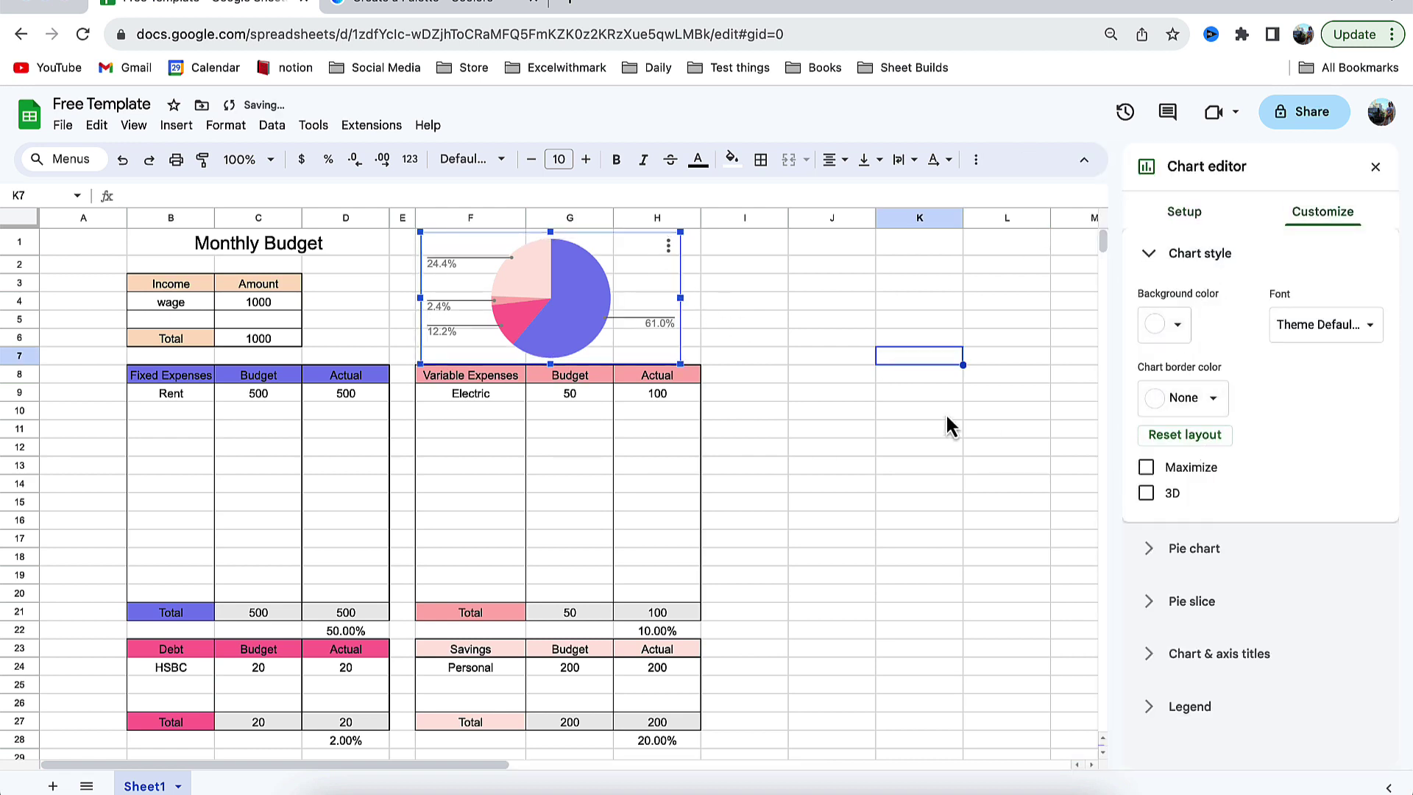
click(947, 416)
- Give the pie chart the title 'Outgoings' and close the chart editor
click(577, 295)
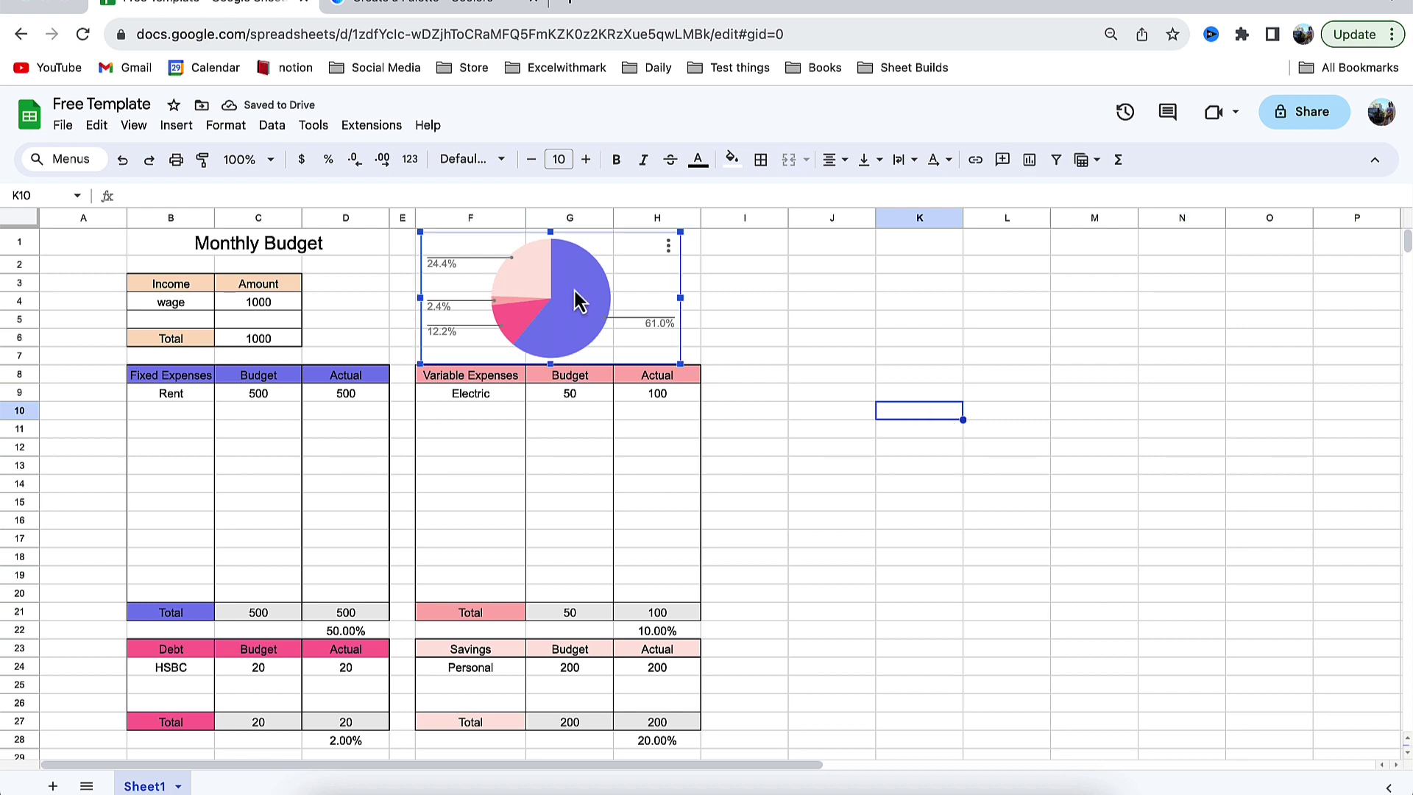
double_click(577, 295)
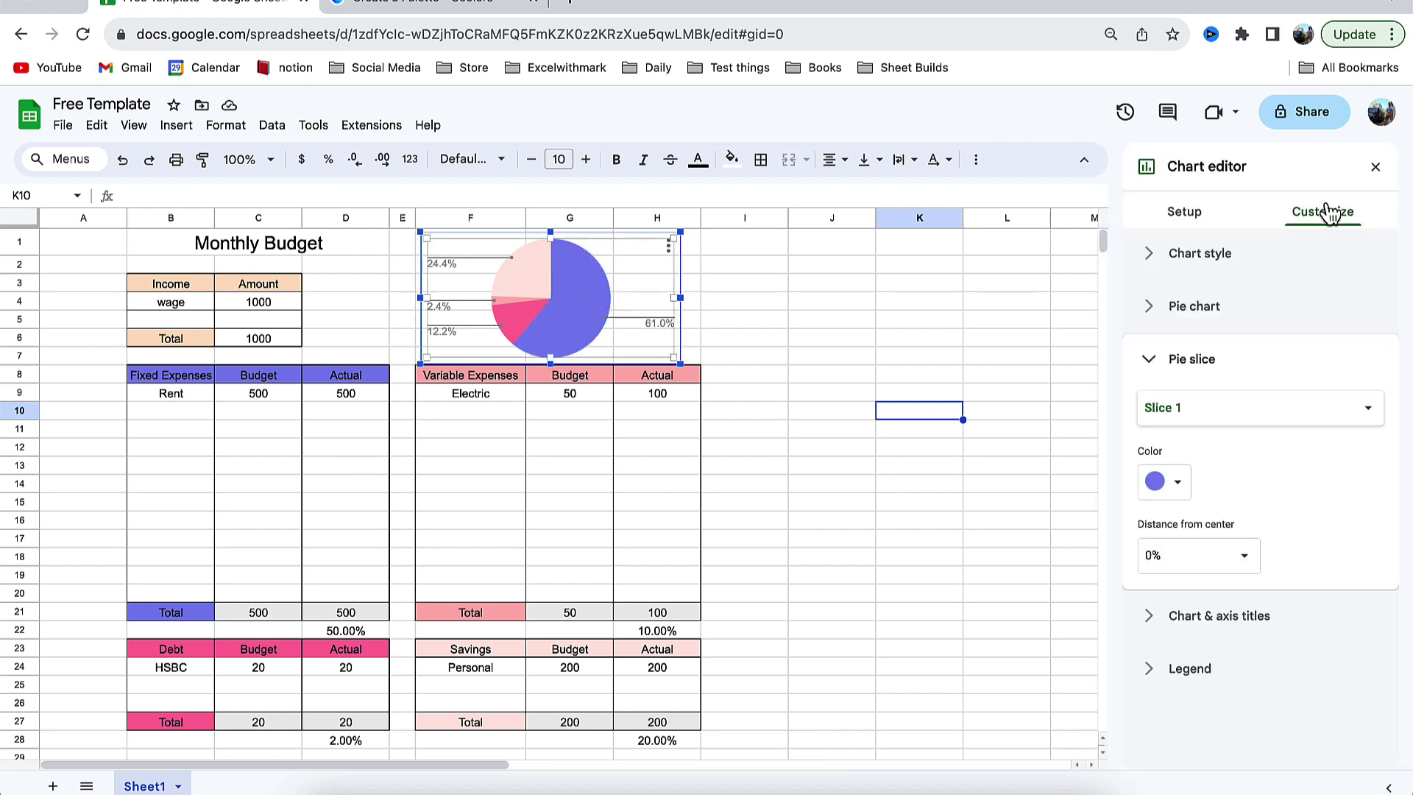
click(1192, 214)
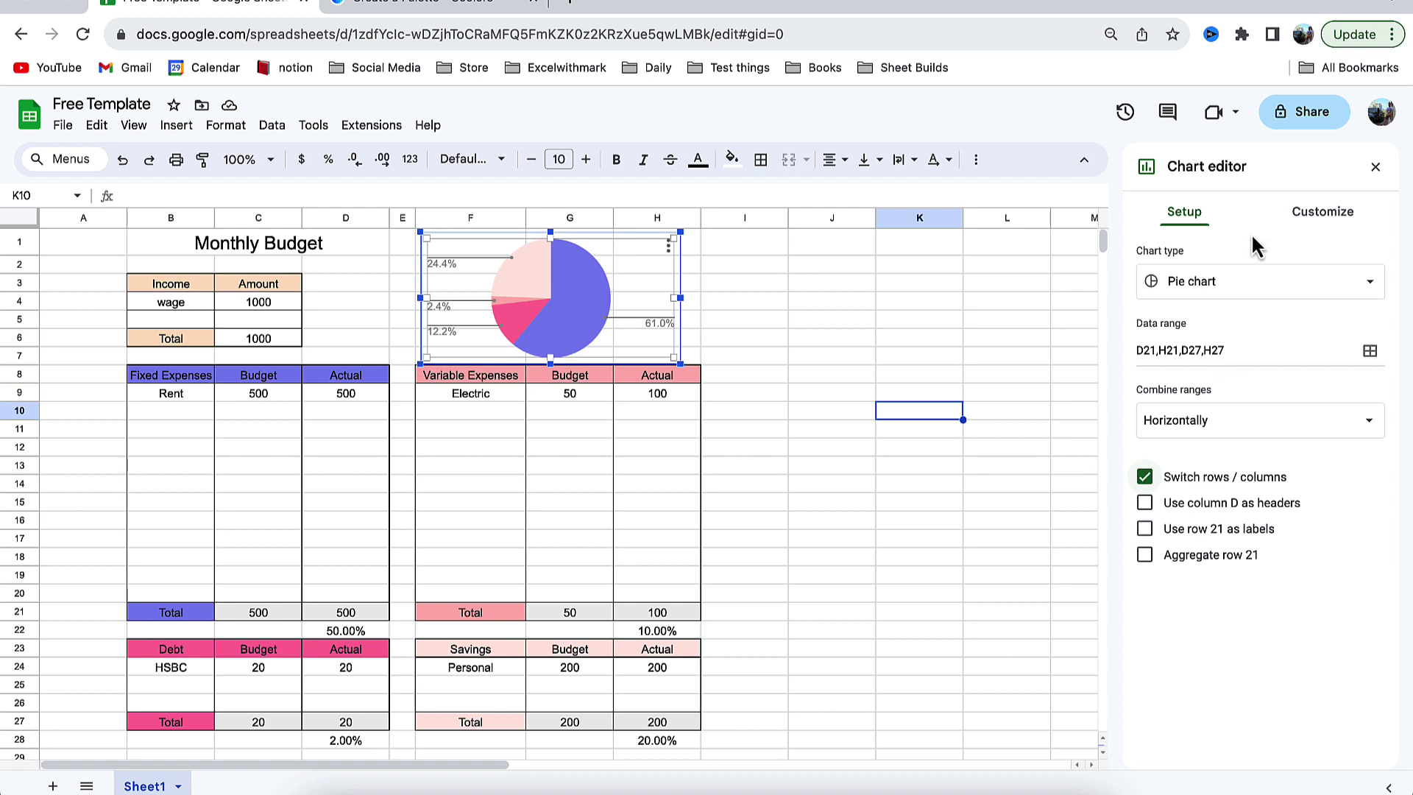
click(1306, 212)
click(1205, 258)
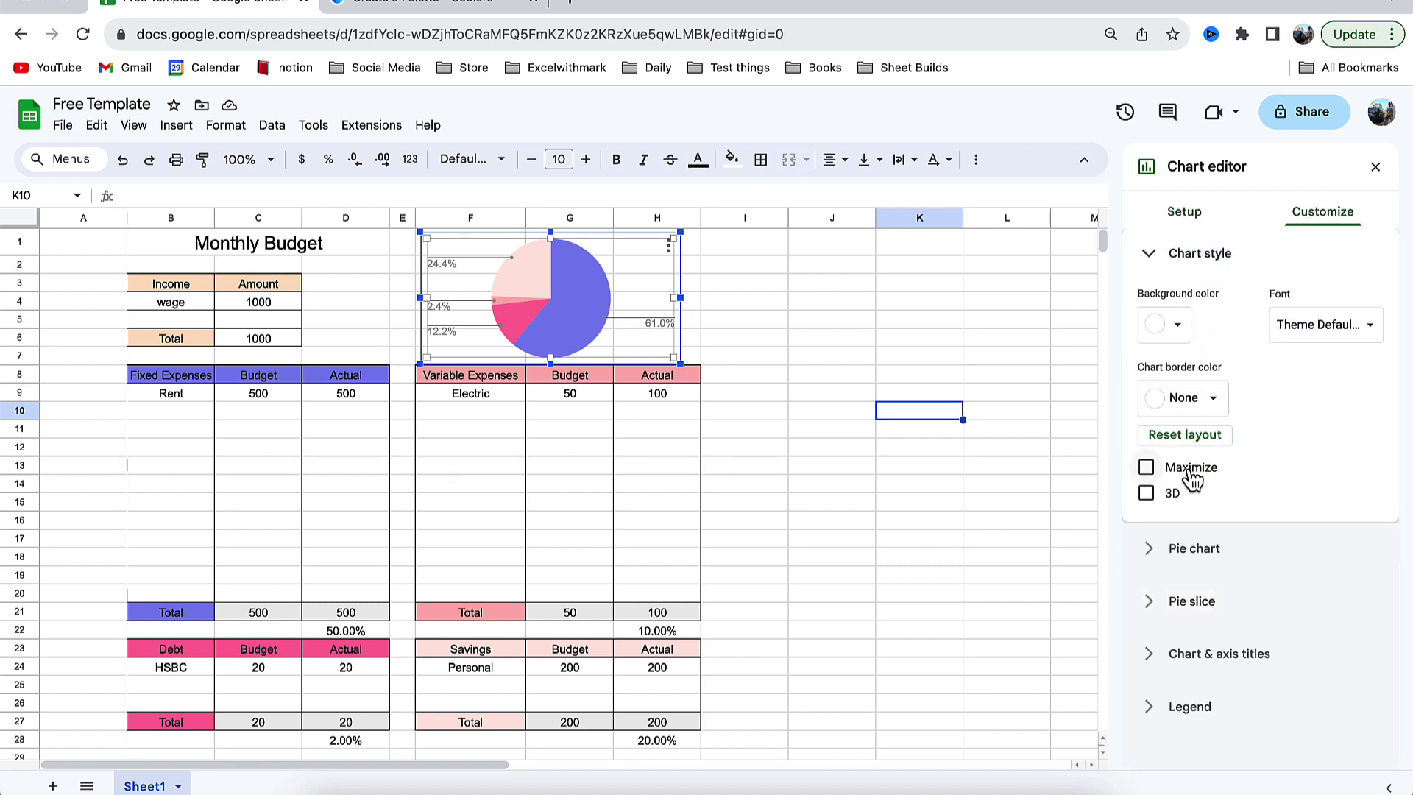
click(1185, 548)
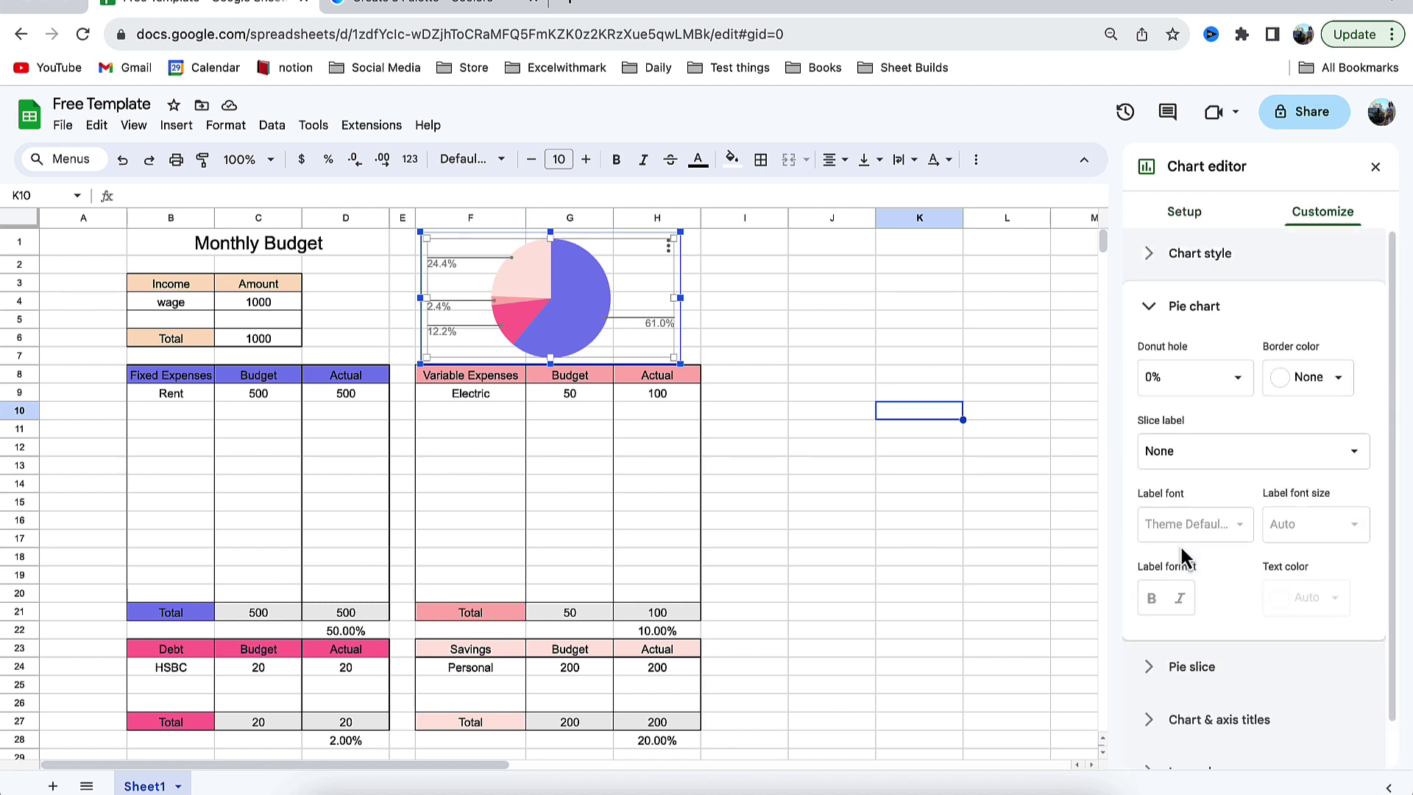
click(1182, 683)
click(1187, 618)
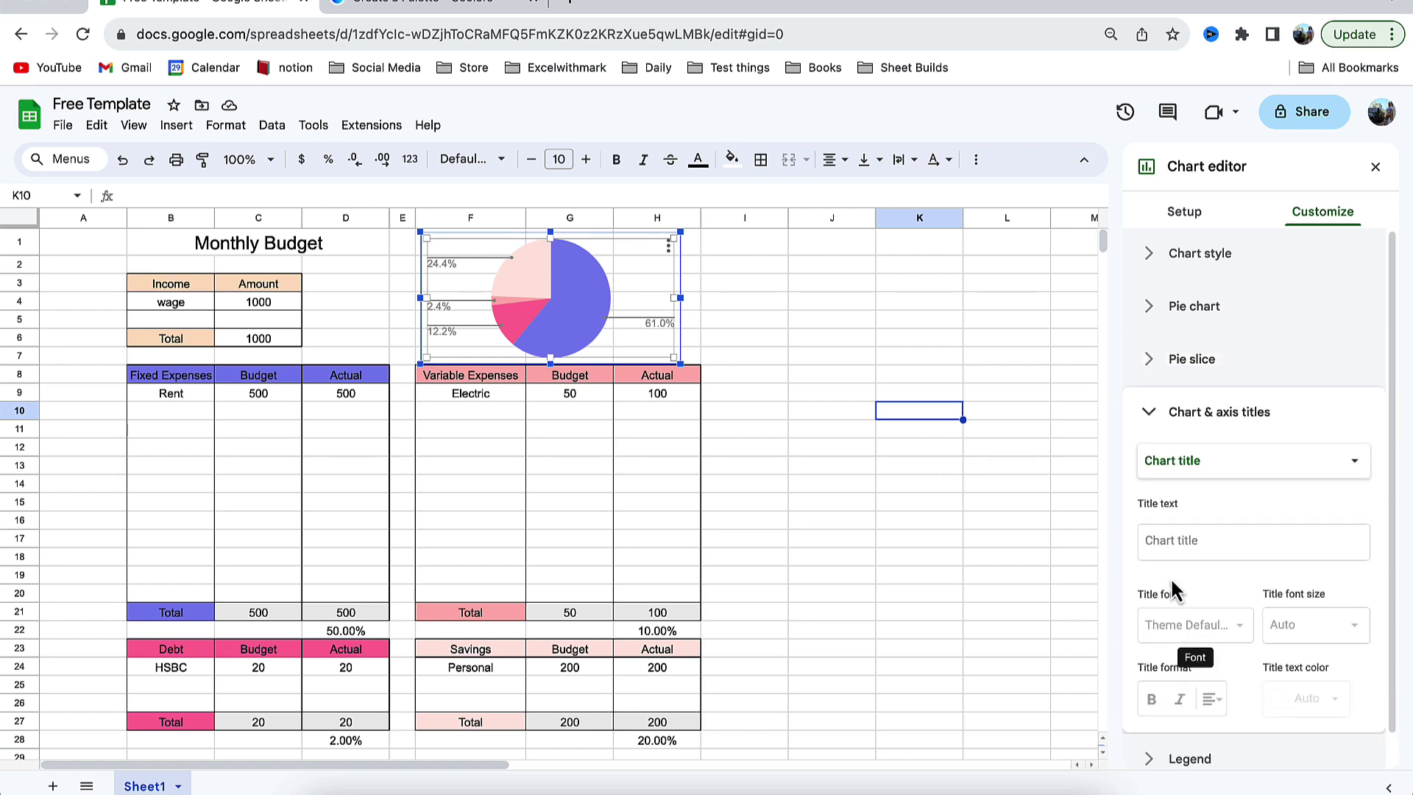
click(1183, 507)
text(Outgoings)
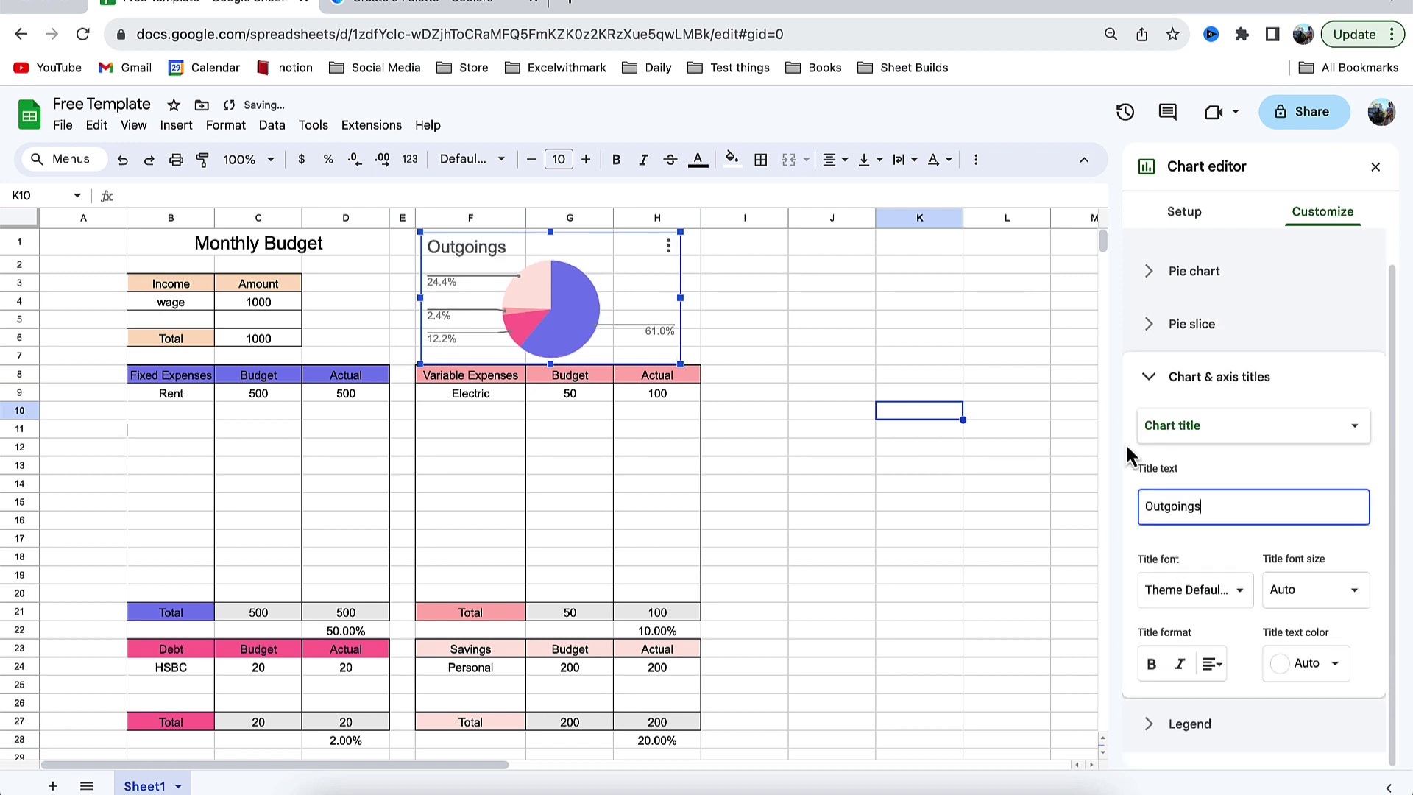
click(942, 482)
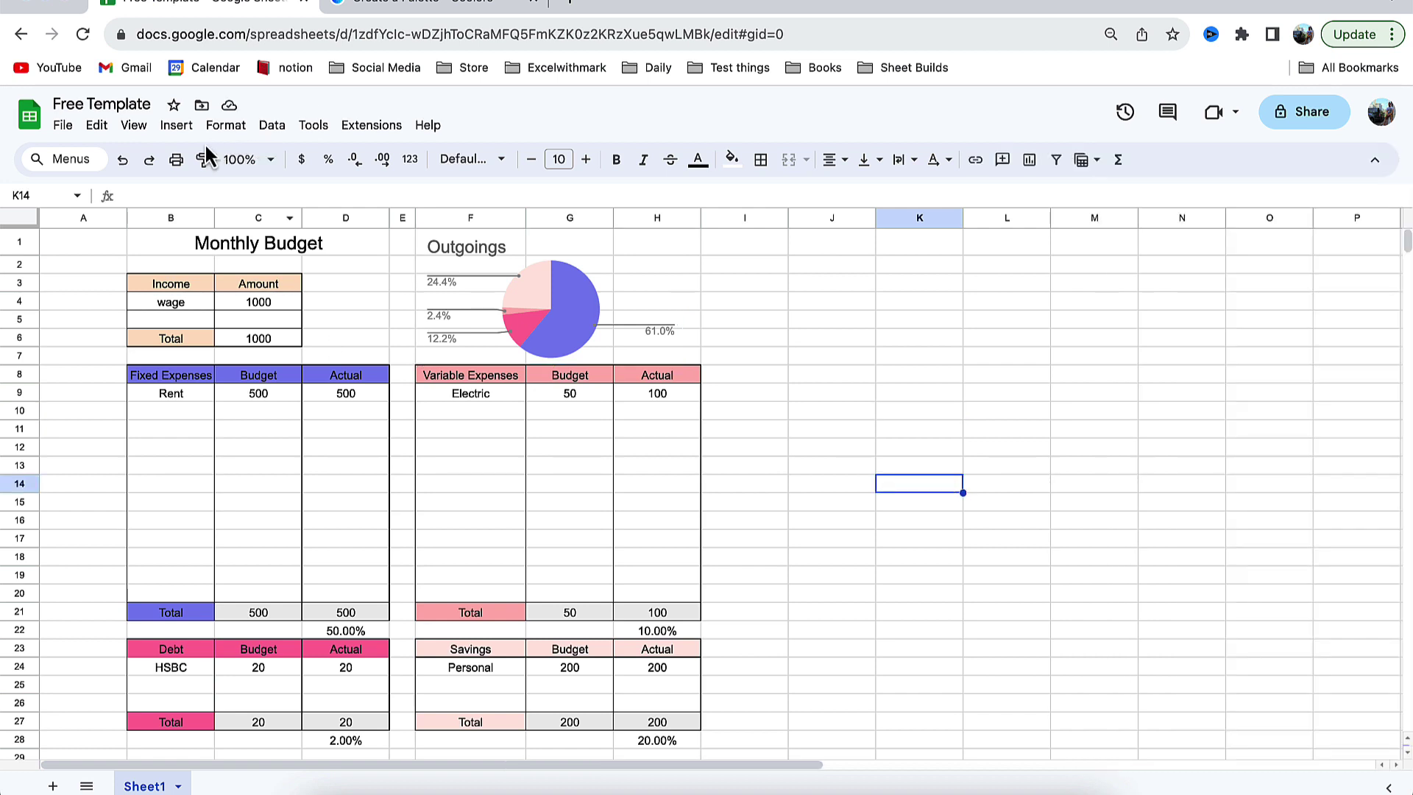
- Insert a new chart, move it up and to the right, and make it a bar chart
click(177, 125)
click(244, 279)
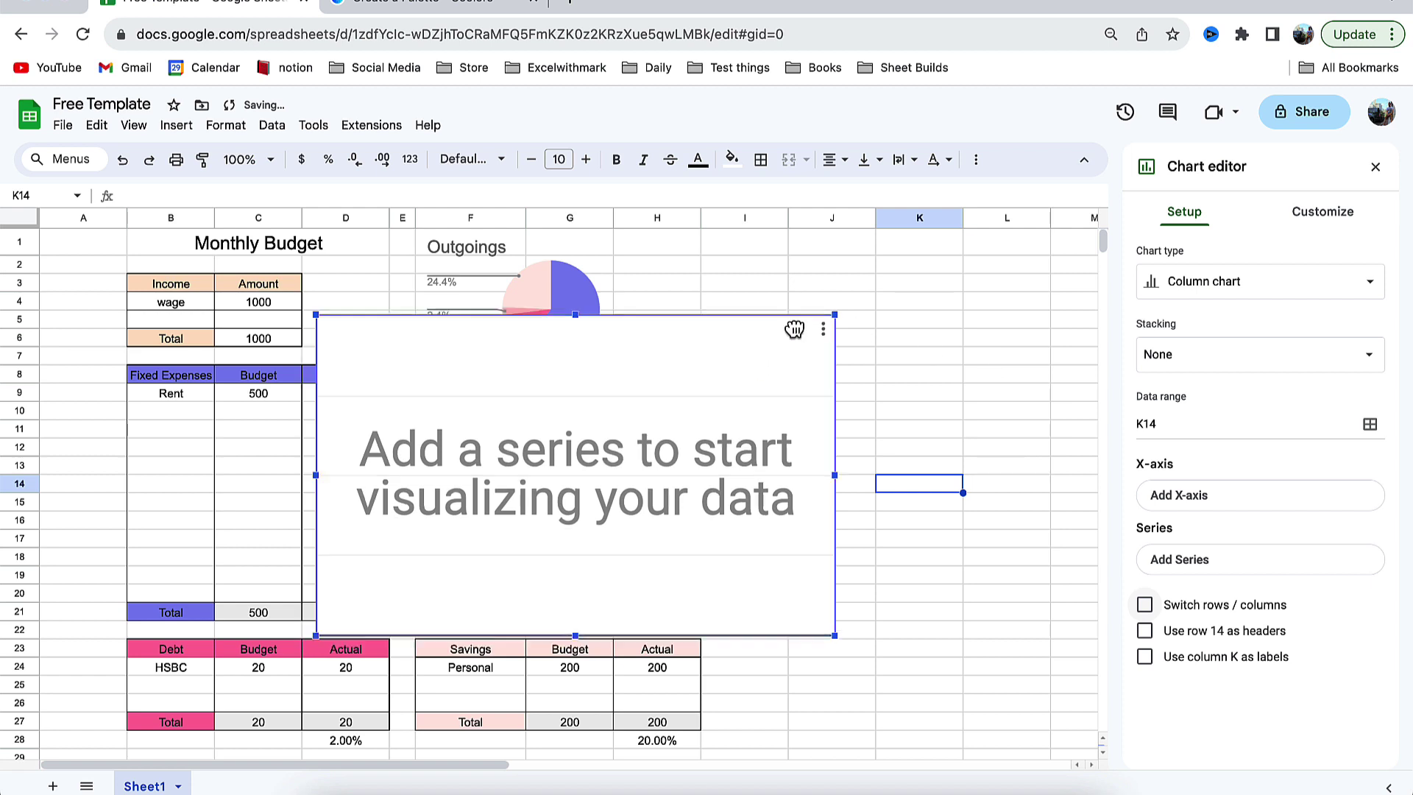
drag(794, 329, 1018, 244)
click(1246, 287)
scroll(1202, 567, down, 2)
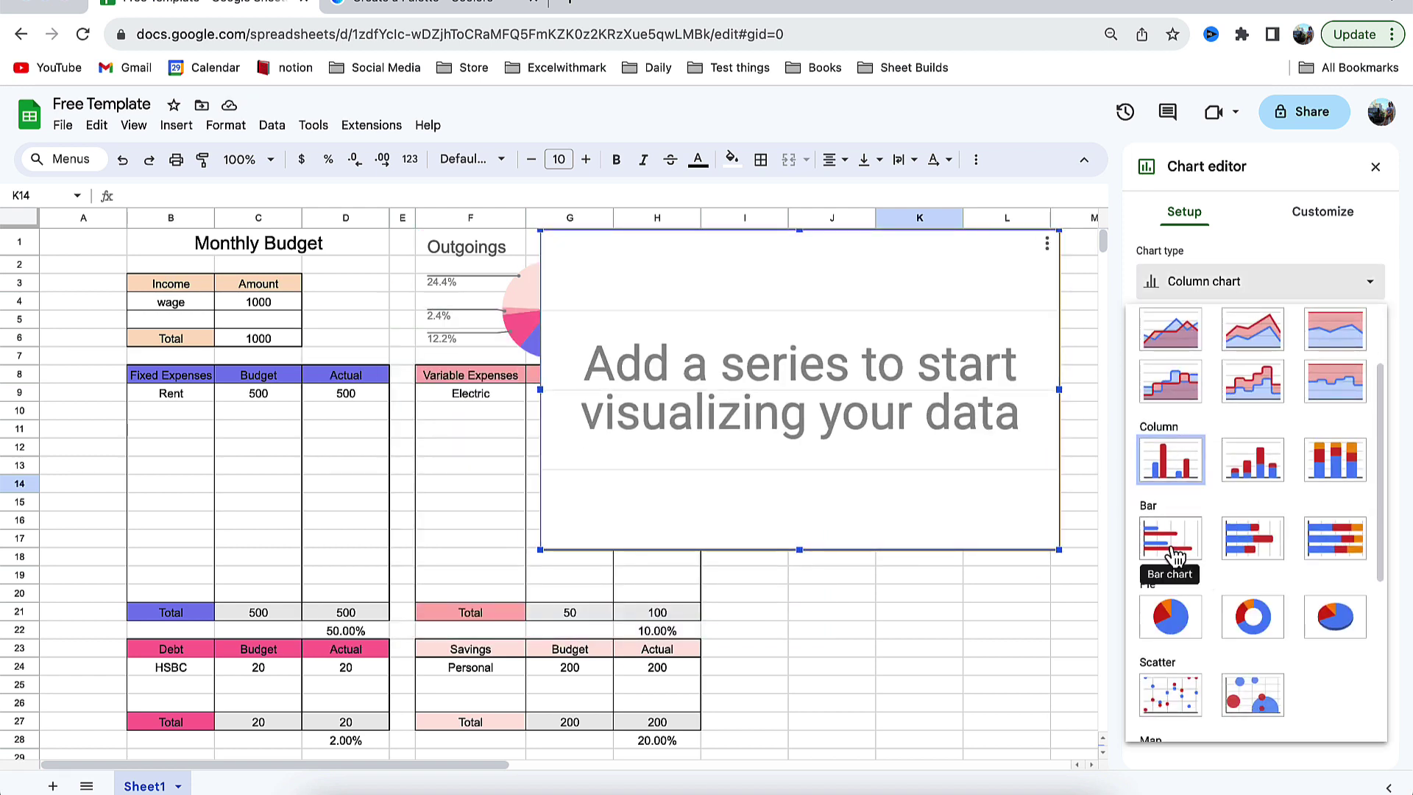
click(1175, 548)
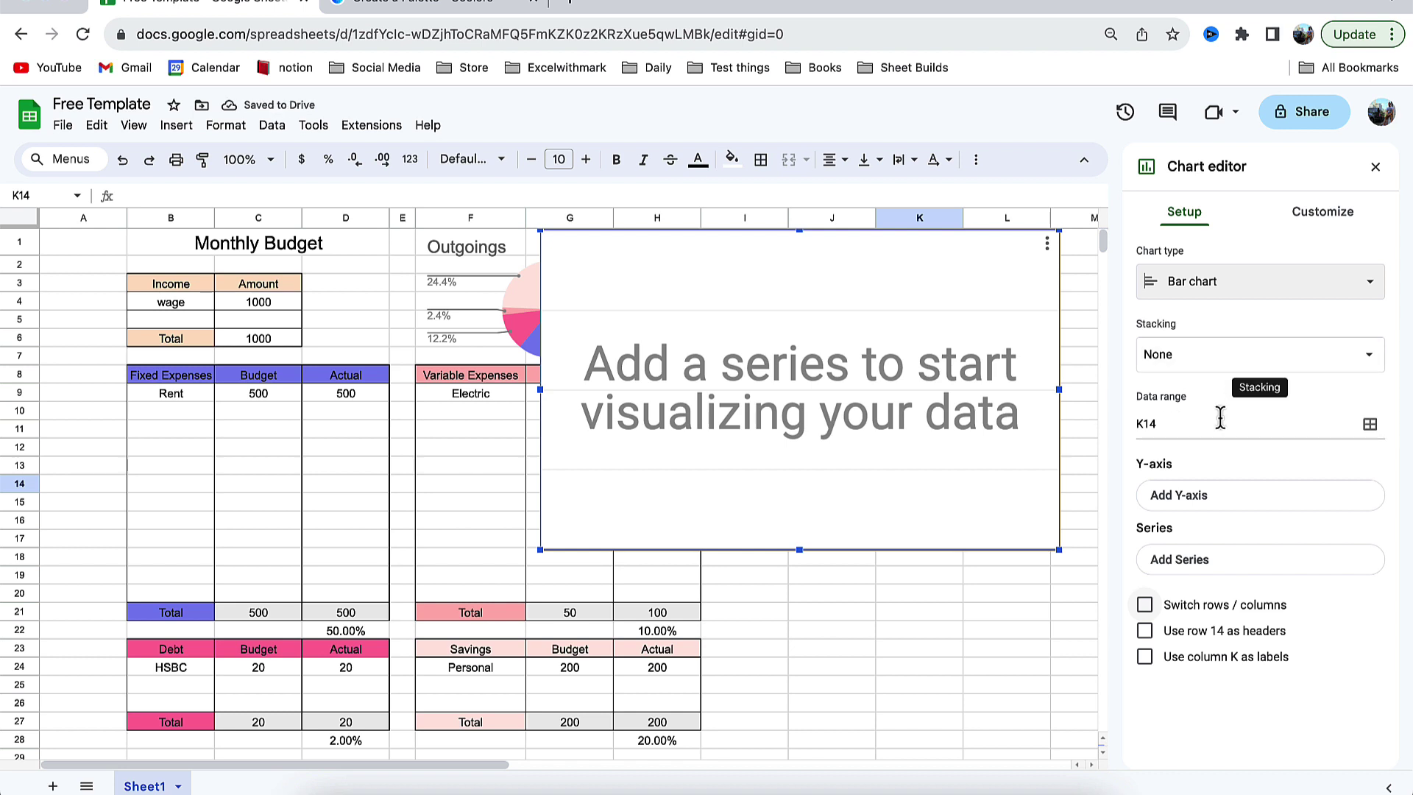
- Set the chart's data ranges to C21:D21, G21:H21, C27:D27 and G27:H27
click(1371, 424)
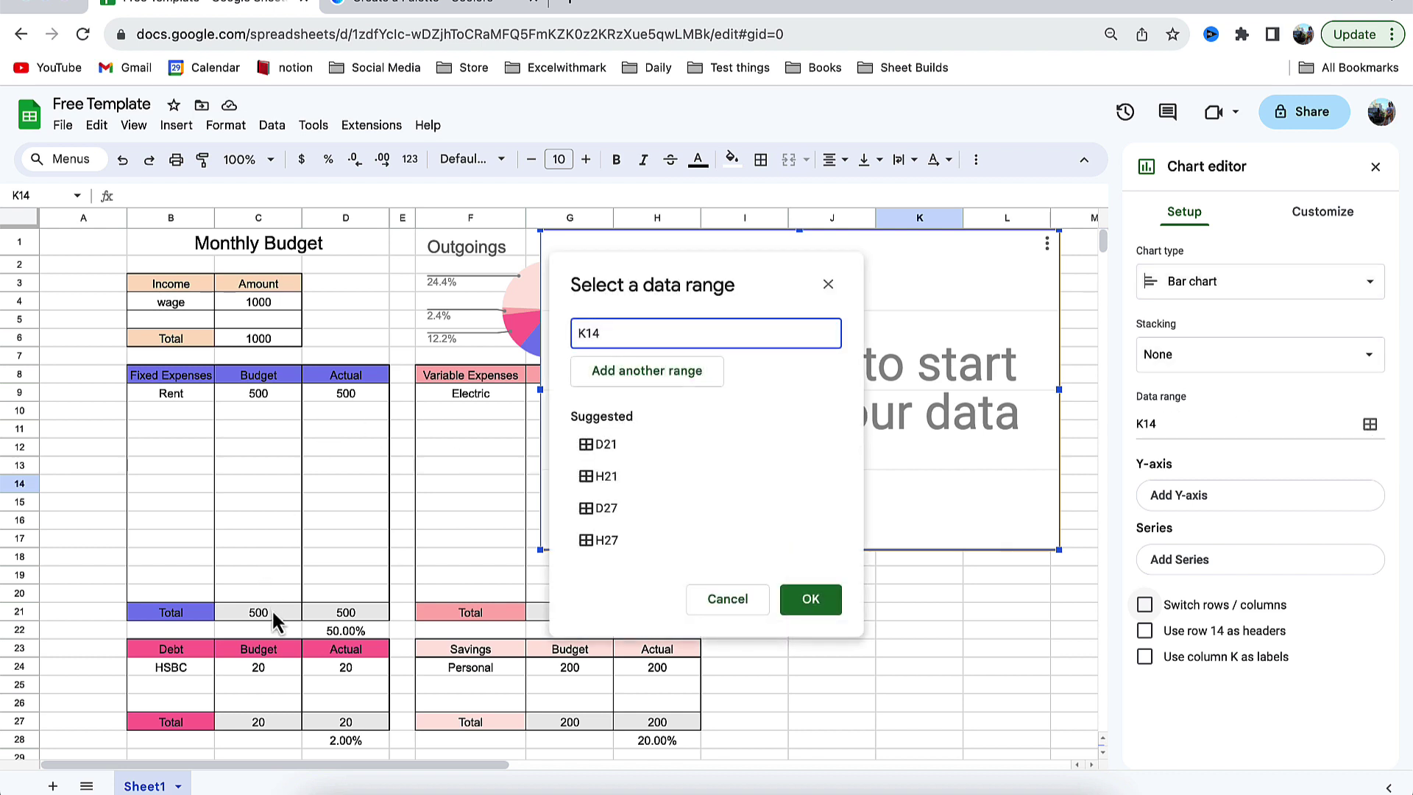
drag(271, 620, 328, 620)
click(629, 370)
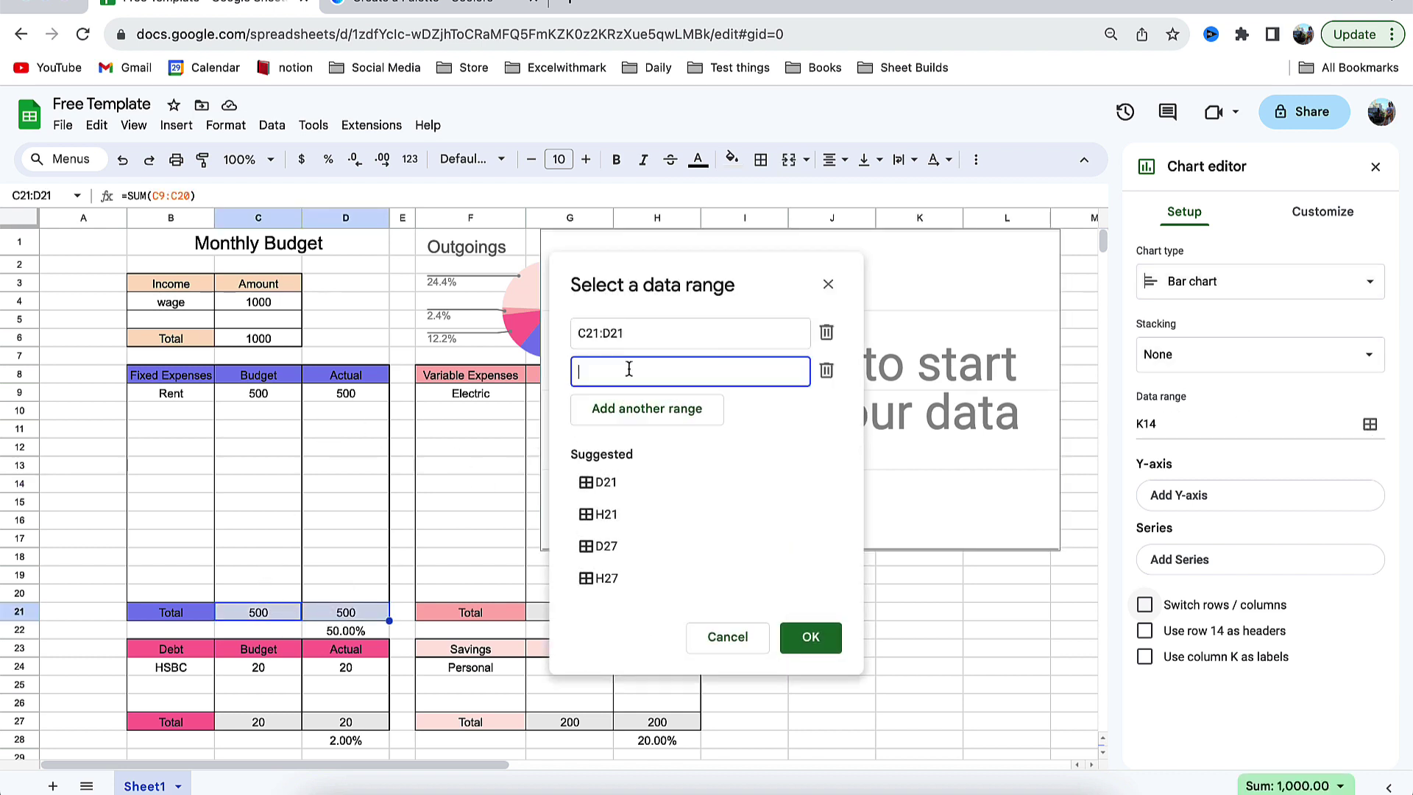
drag(703, 302, 965, 284)
drag(585, 624, 649, 615)
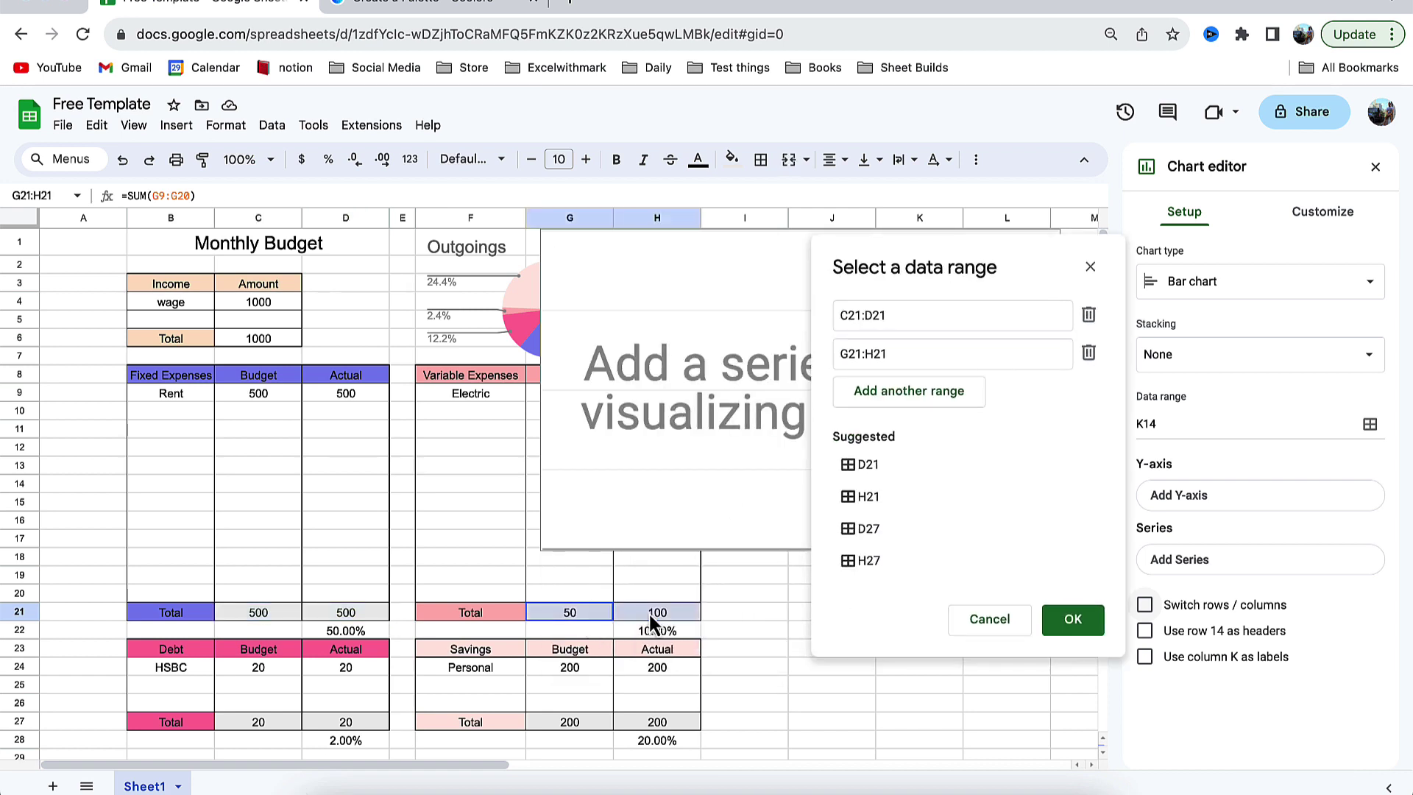
click(909, 390)
drag(259, 722, 346, 722)
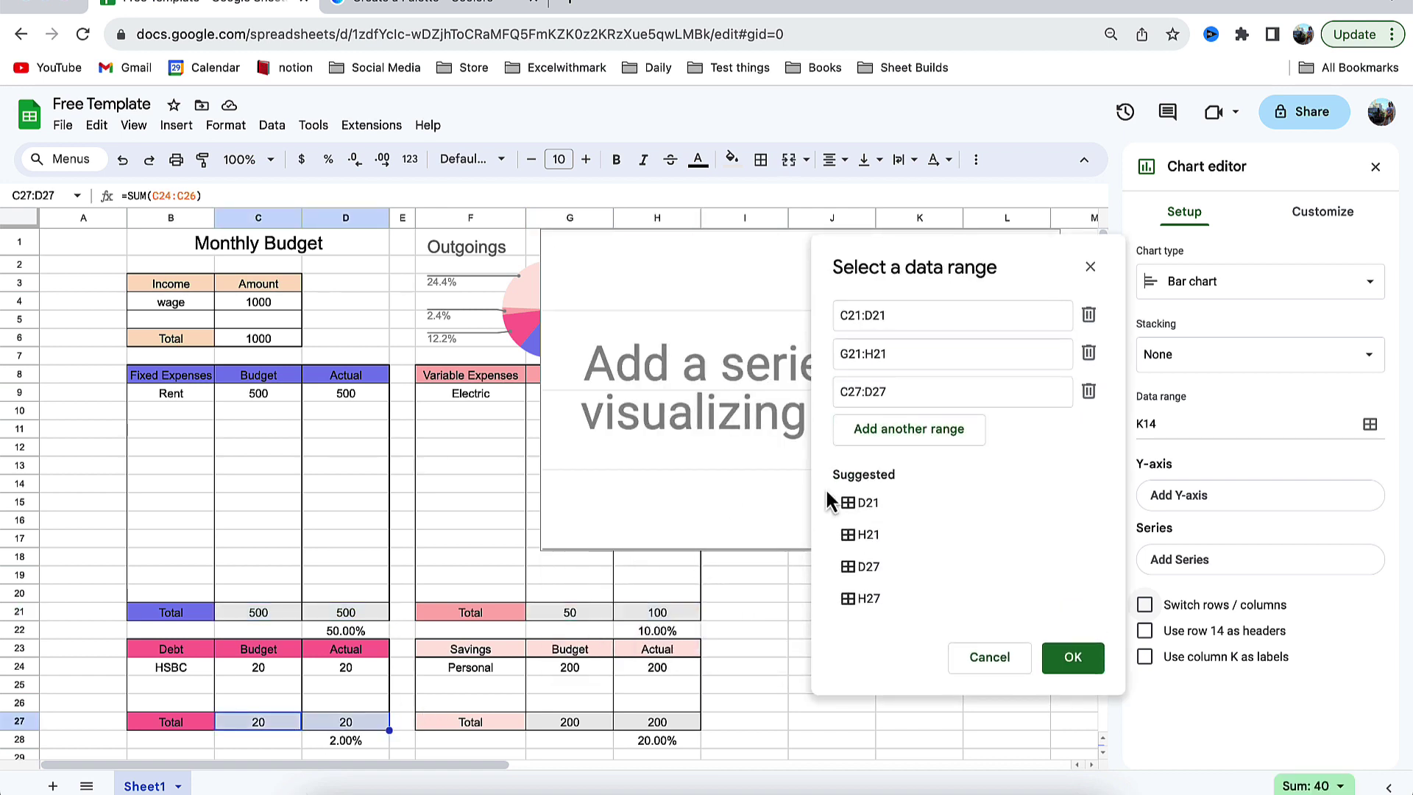
click(902, 418)
drag(560, 721, 648, 720)
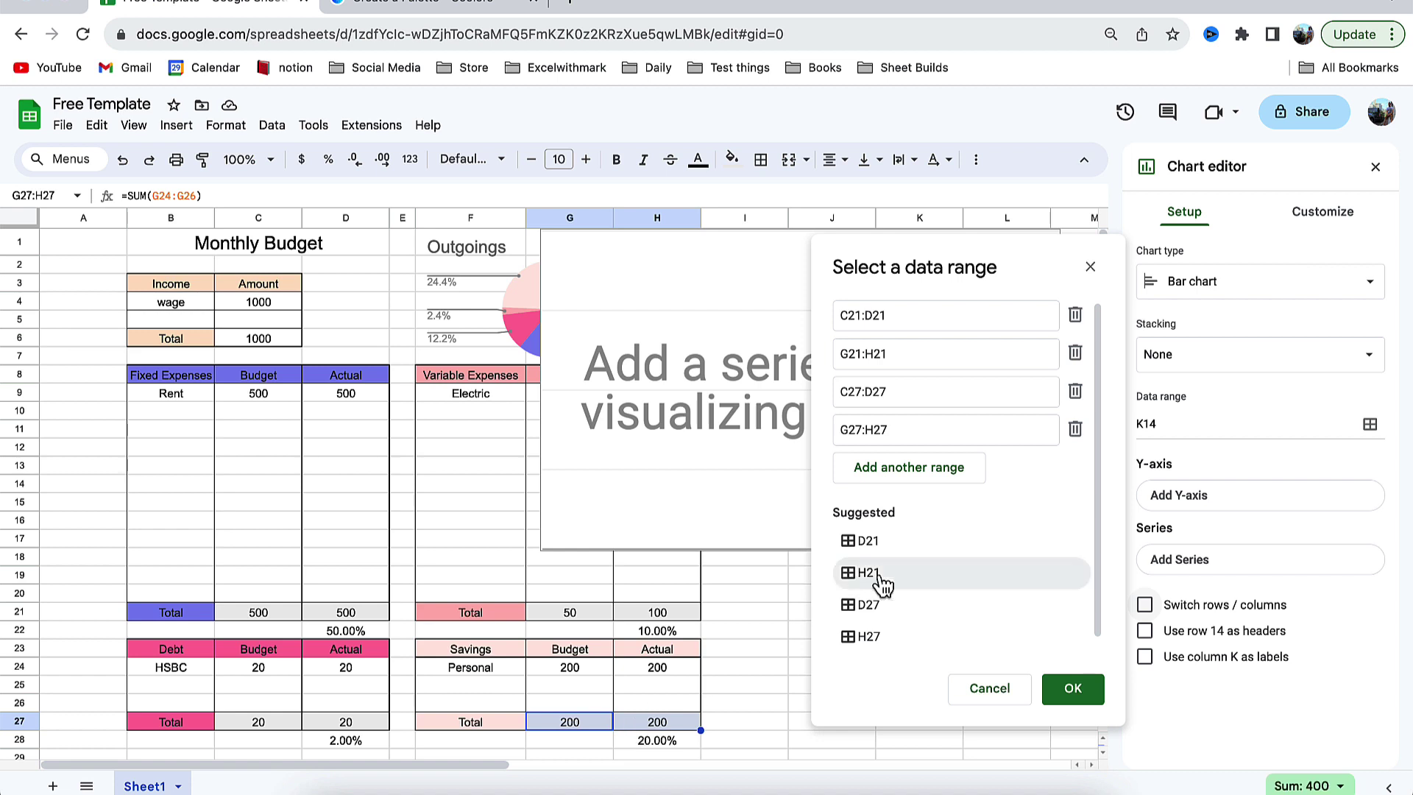
click(1073, 690)
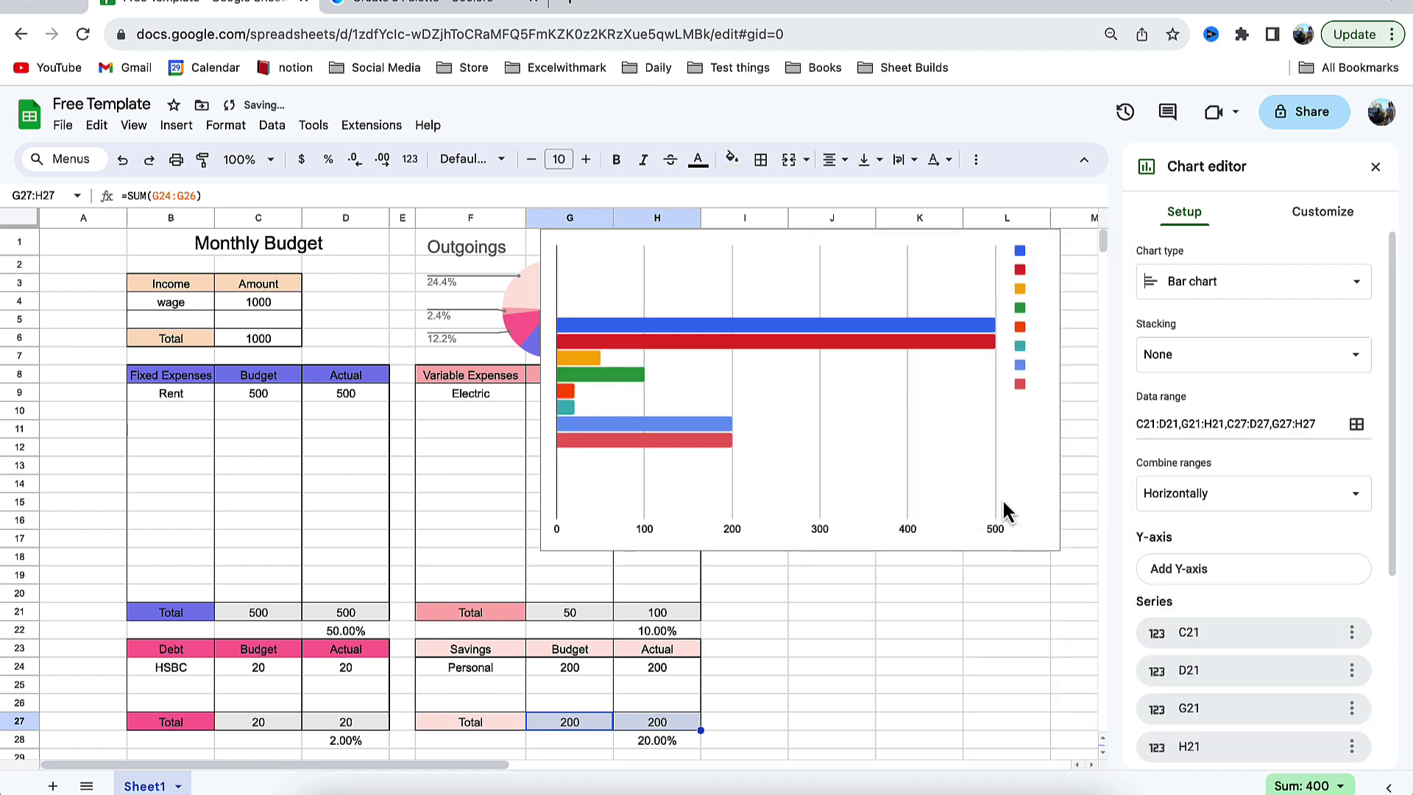
- Colour Bar 1 light pink and Bar 2 purple
click(714, 333)
click(714, 332)
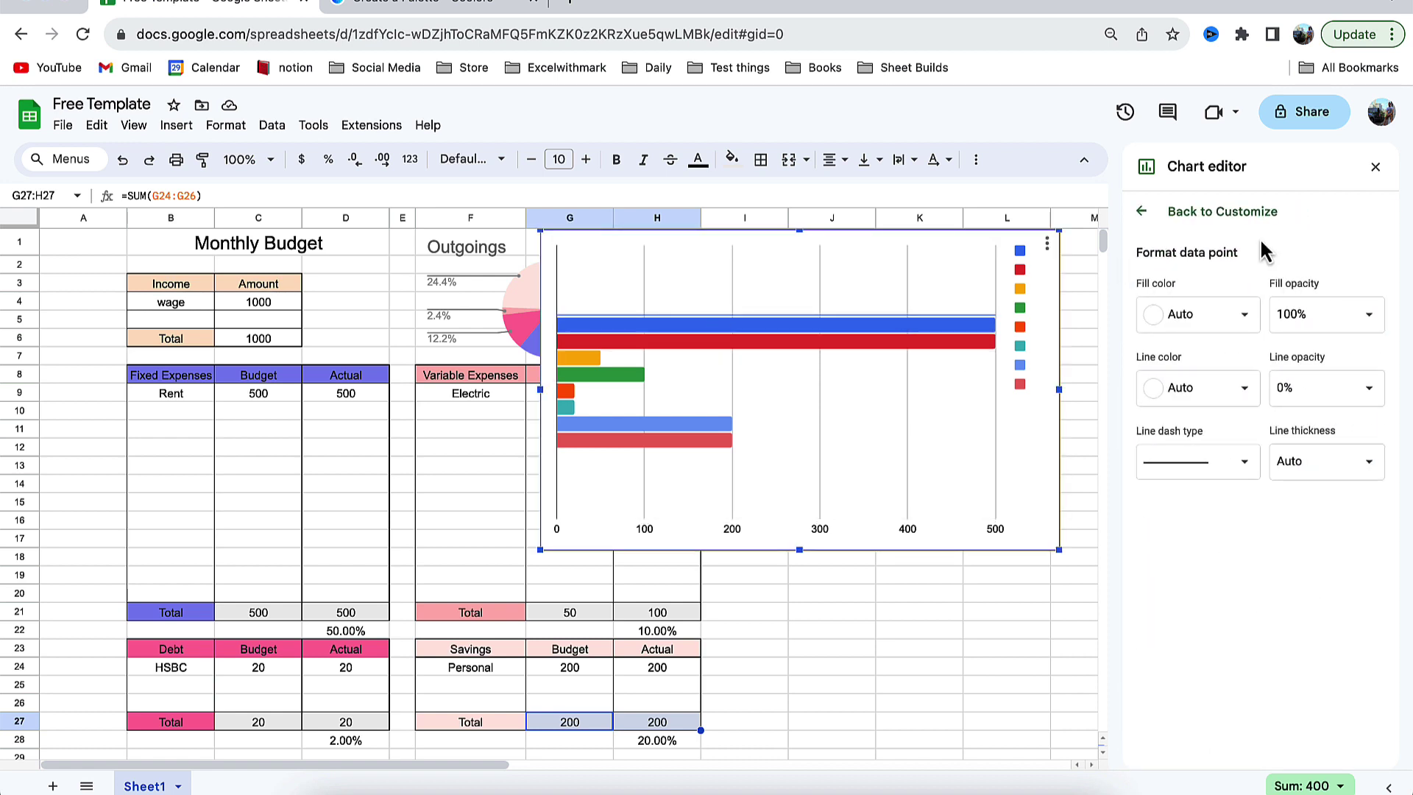
click(1142, 211)
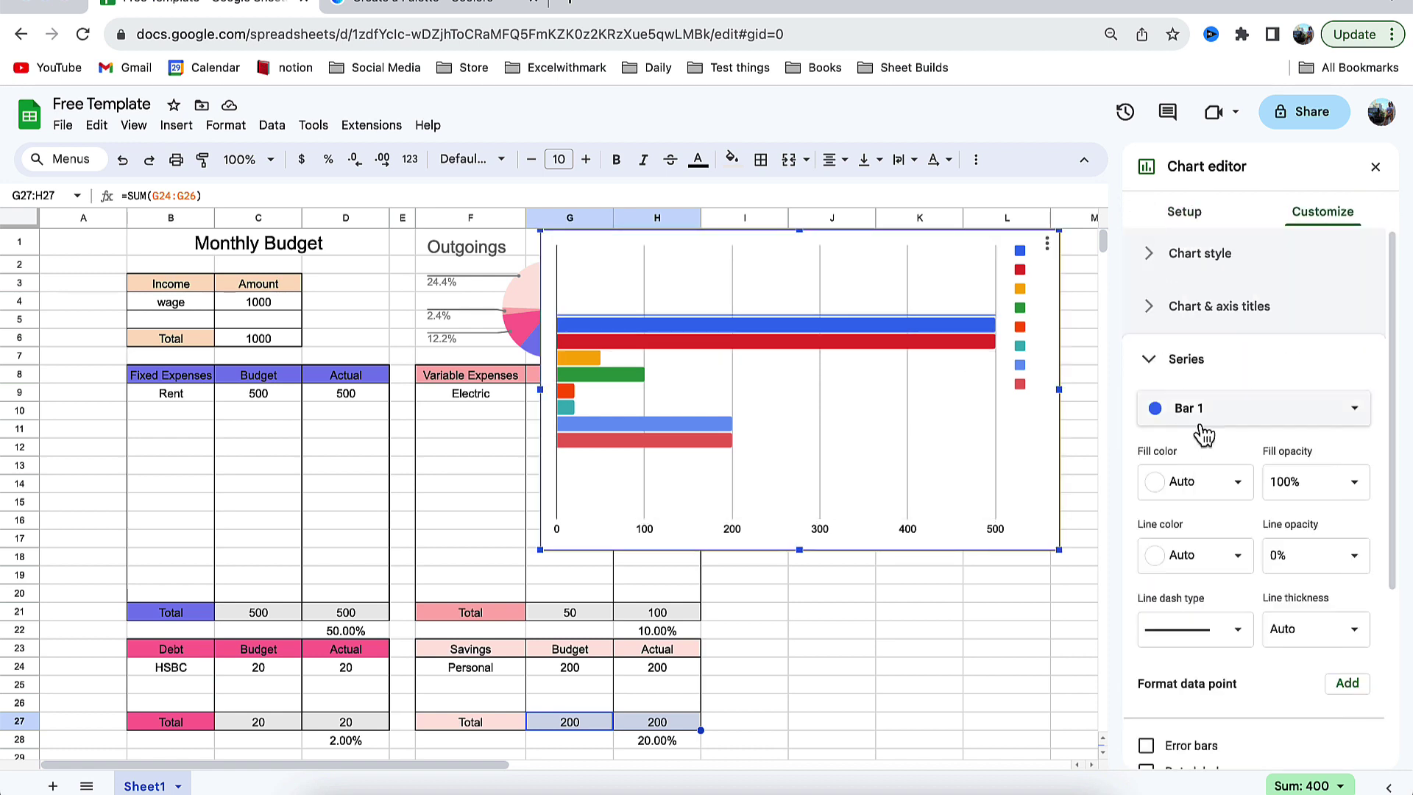
click(1201, 493)
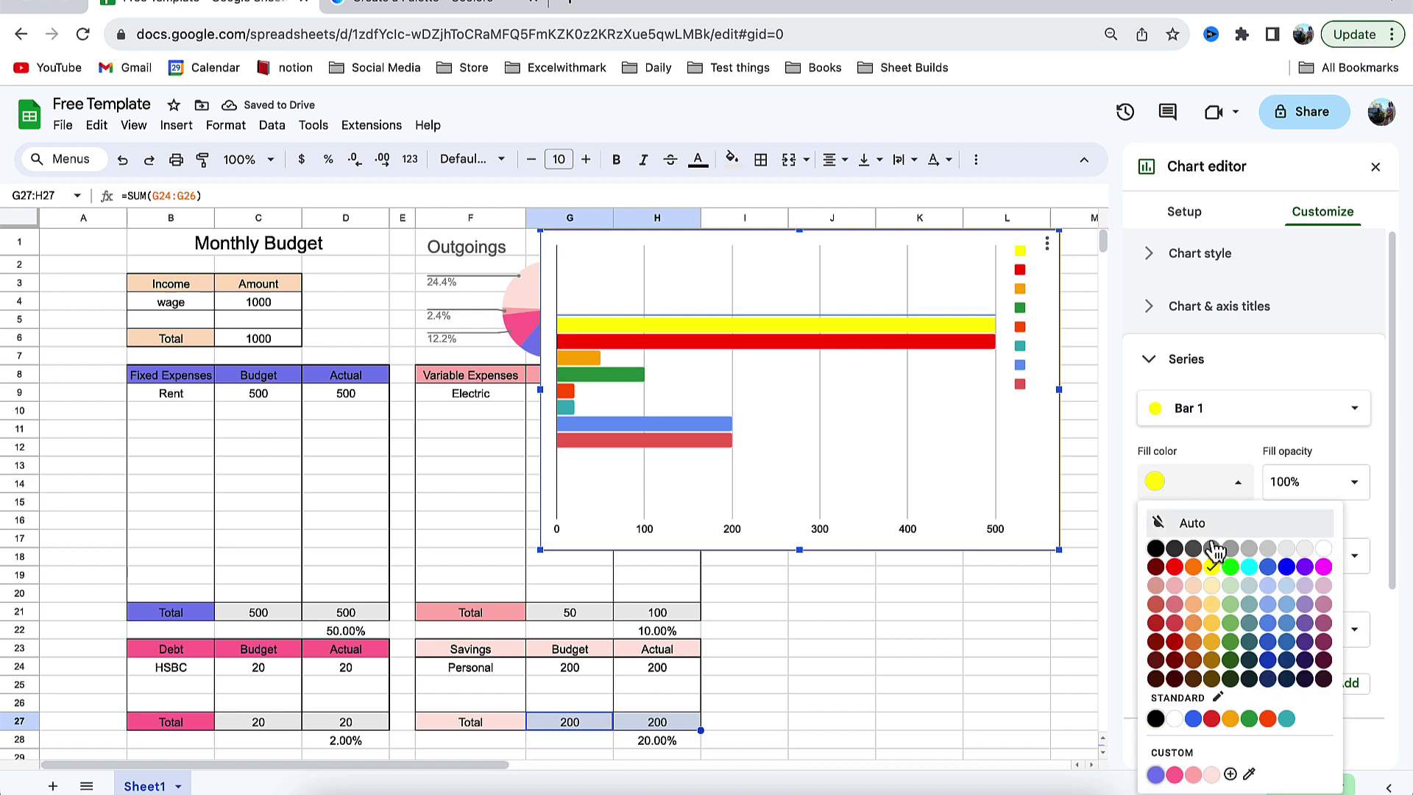
click(1324, 602)
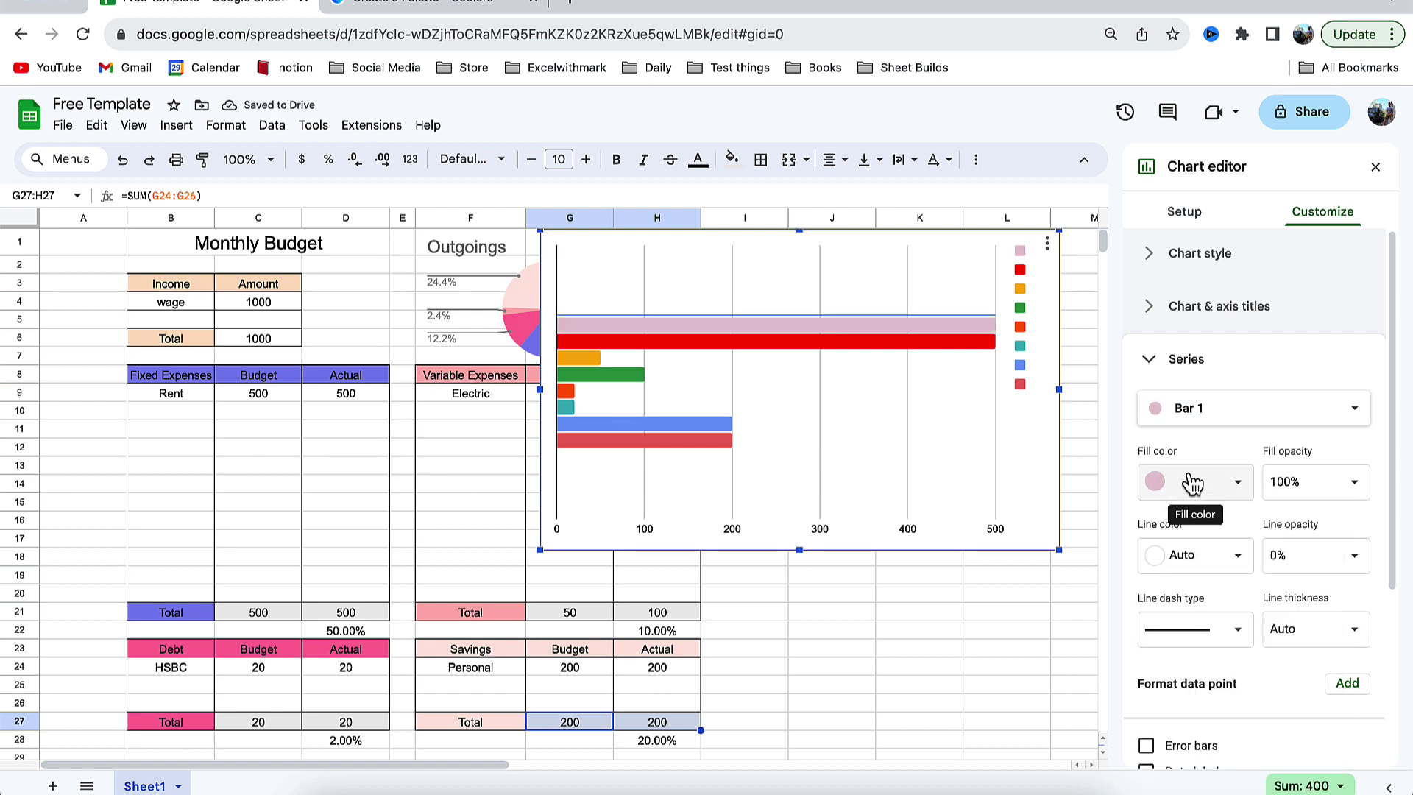
click(1211, 409)
click(1214, 436)
click(1207, 489)
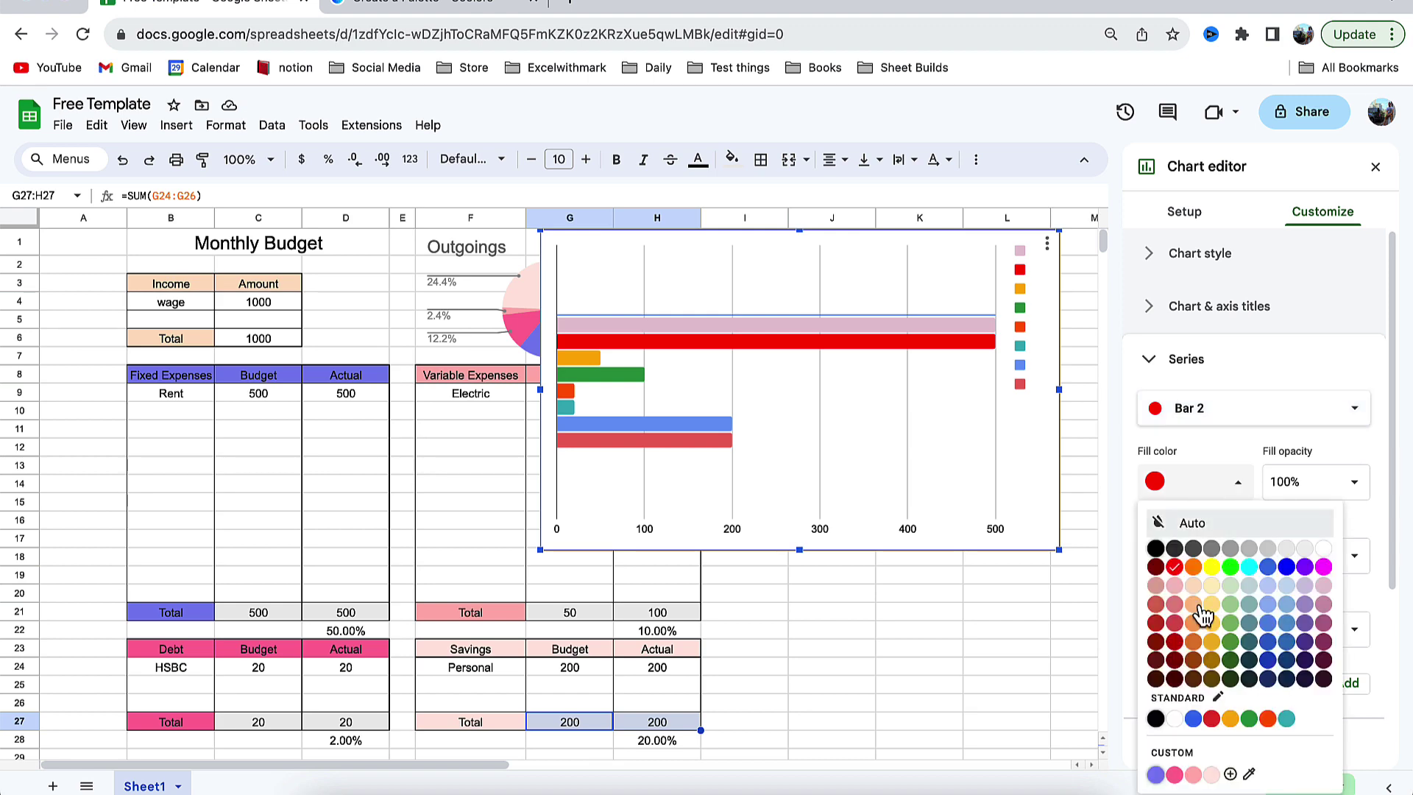
click(1156, 774)
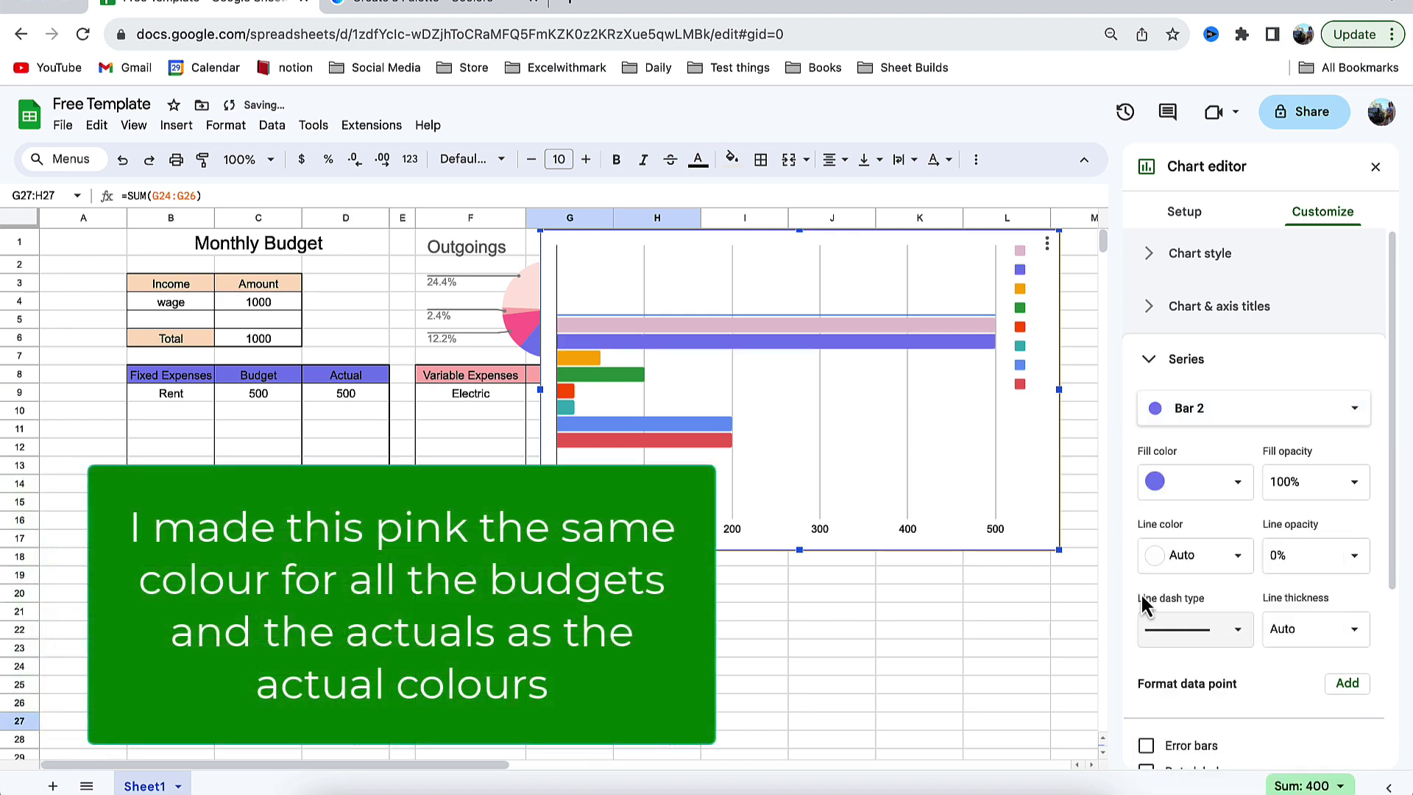
- Colour Bar 3 light pink and Bar 4 the saved pink colour
click(1207, 408)
click(1209, 439)
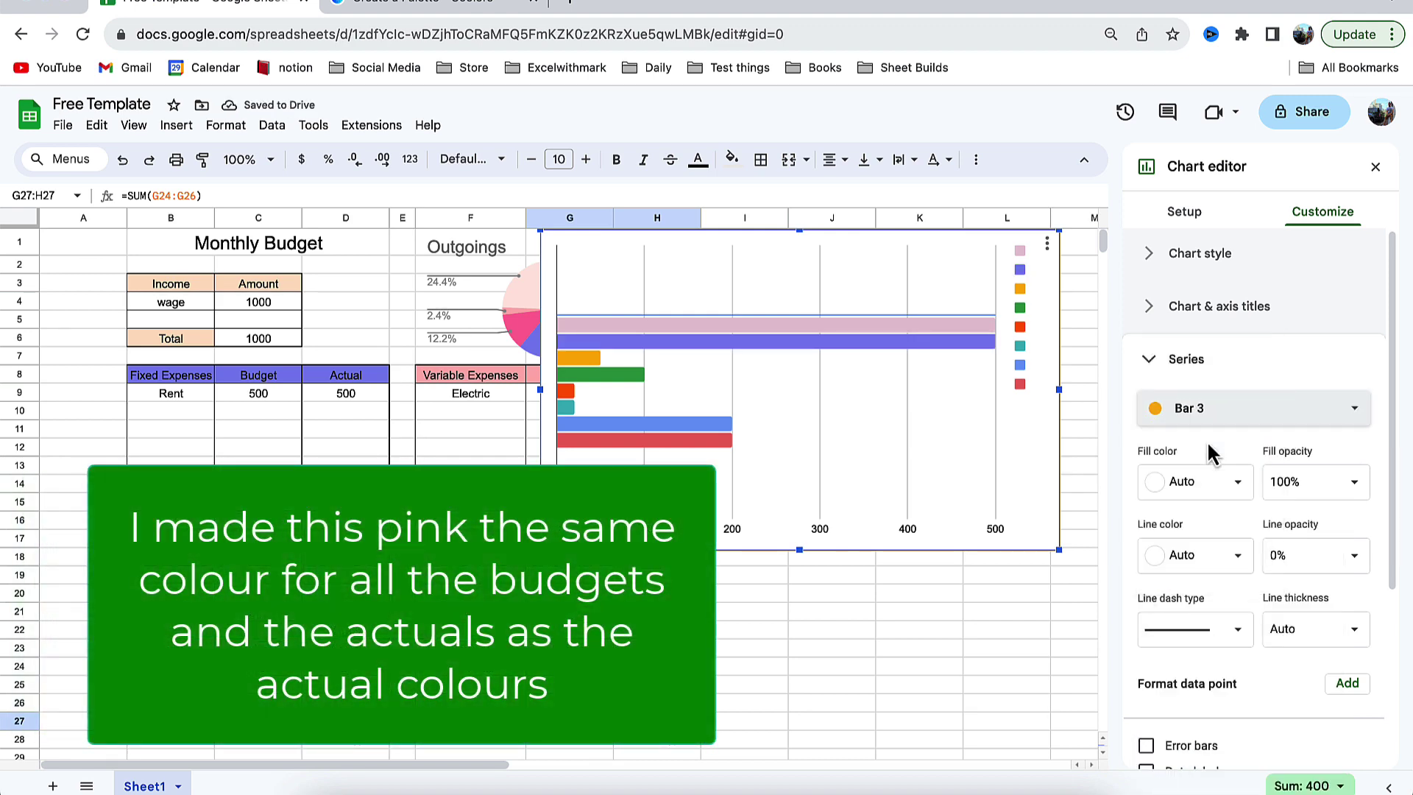
click(1222, 409)
click(1226, 407)
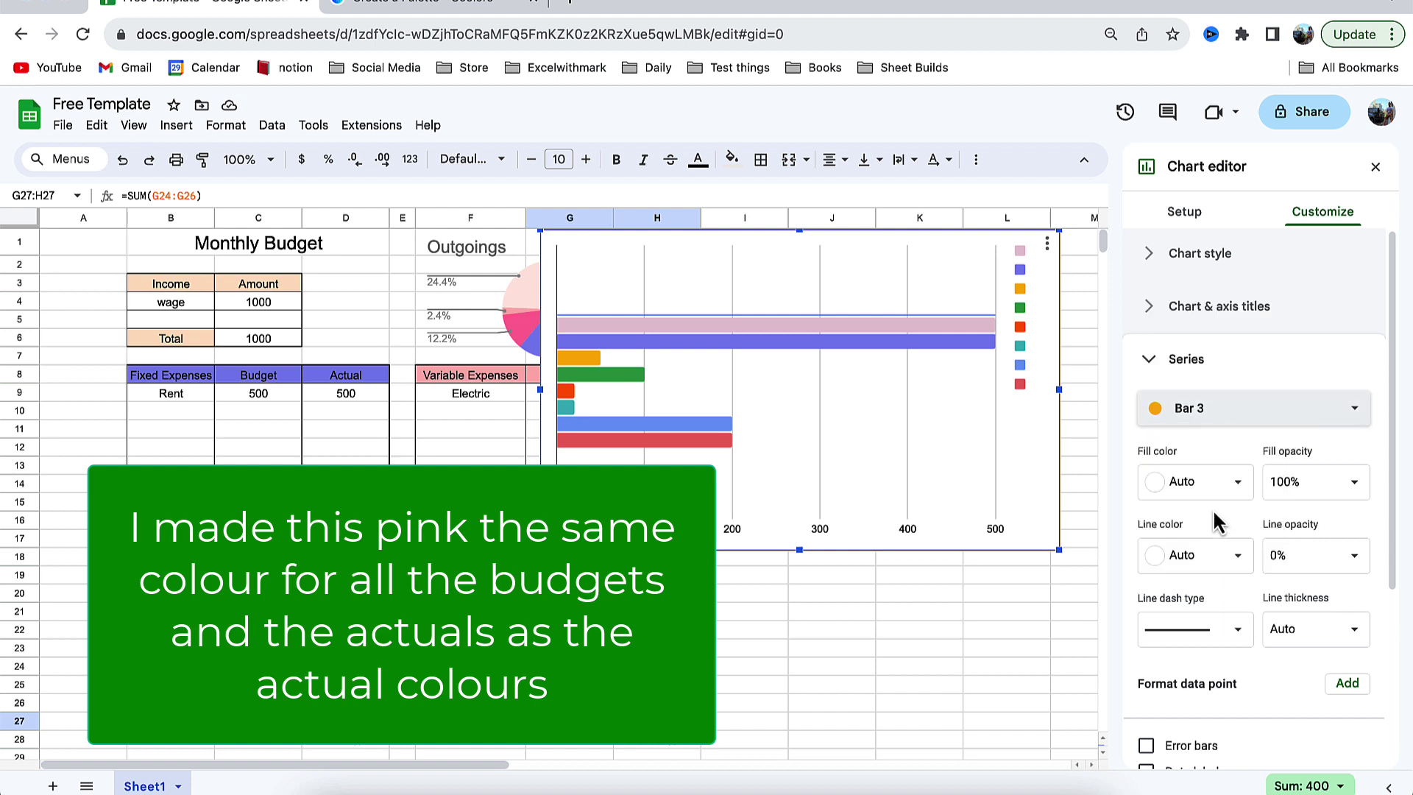
click(1218, 484)
click(1330, 596)
click(1214, 410)
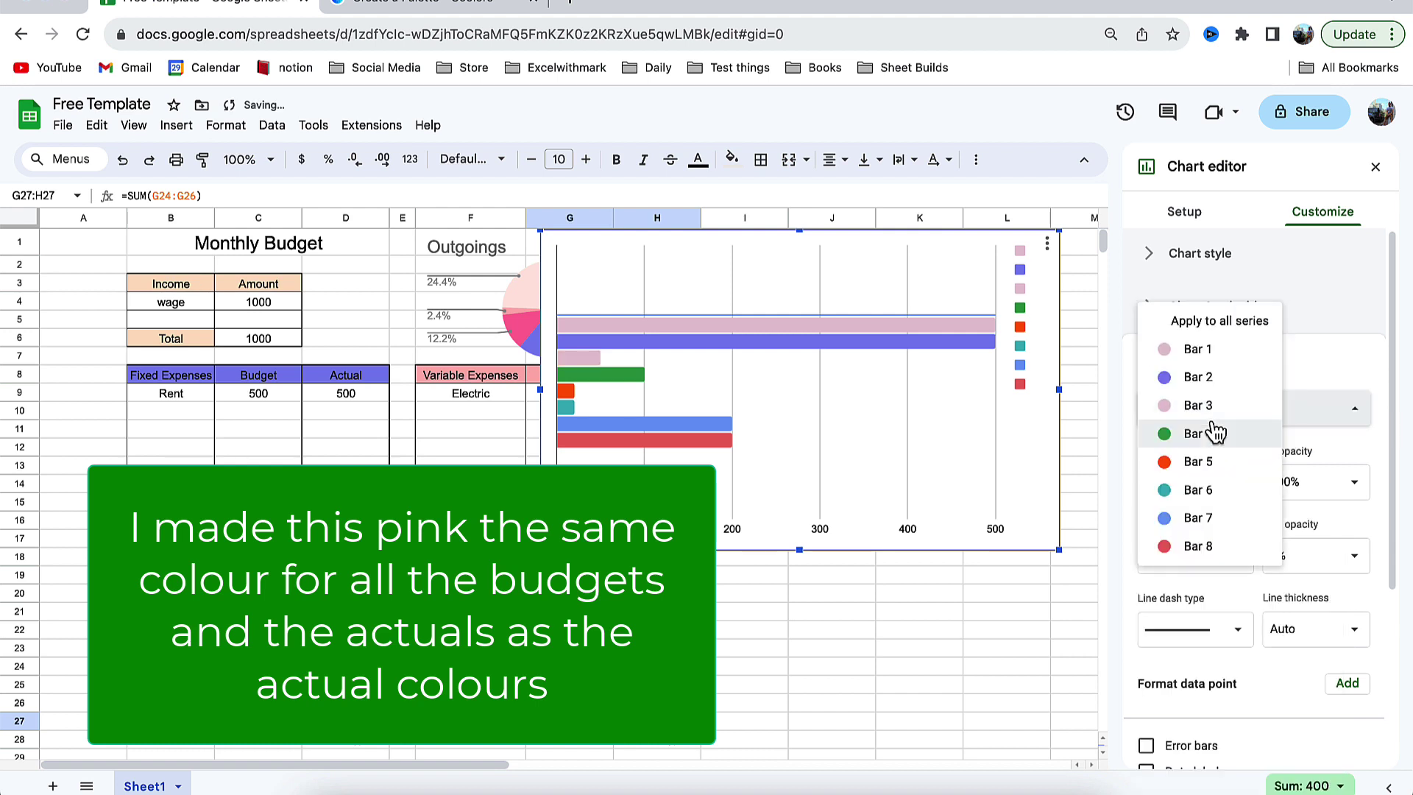
click(1214, 433)
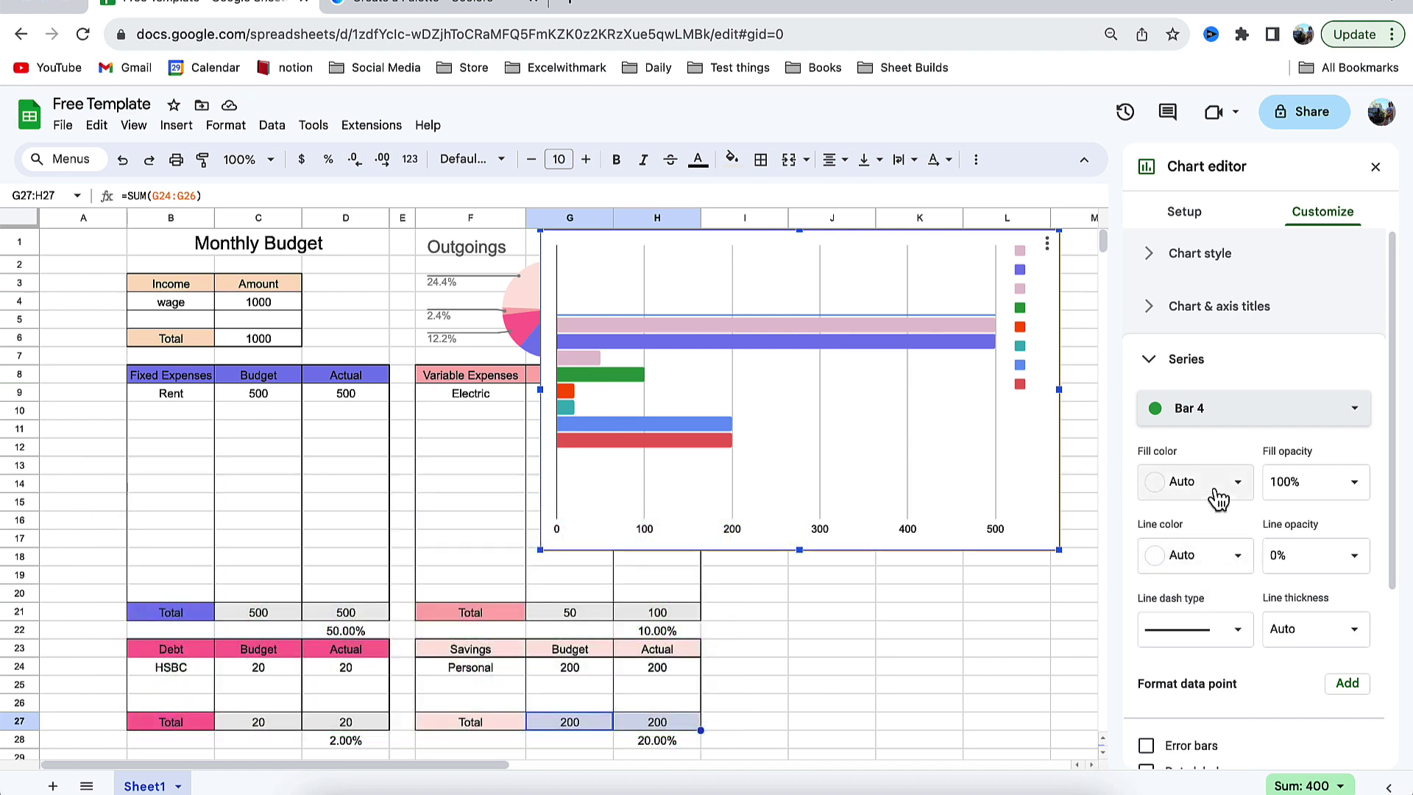
click(1186, 482)
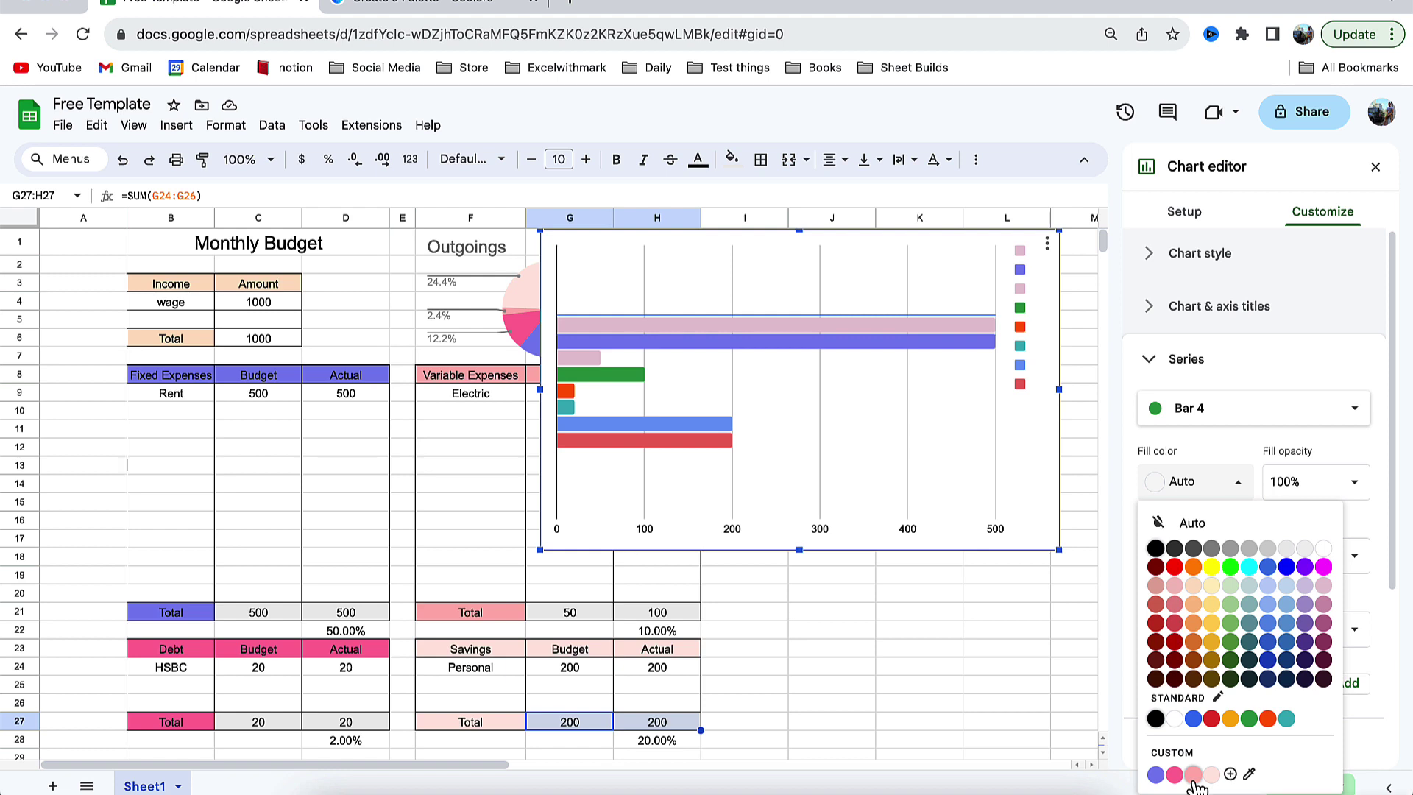
click(1193, 774)
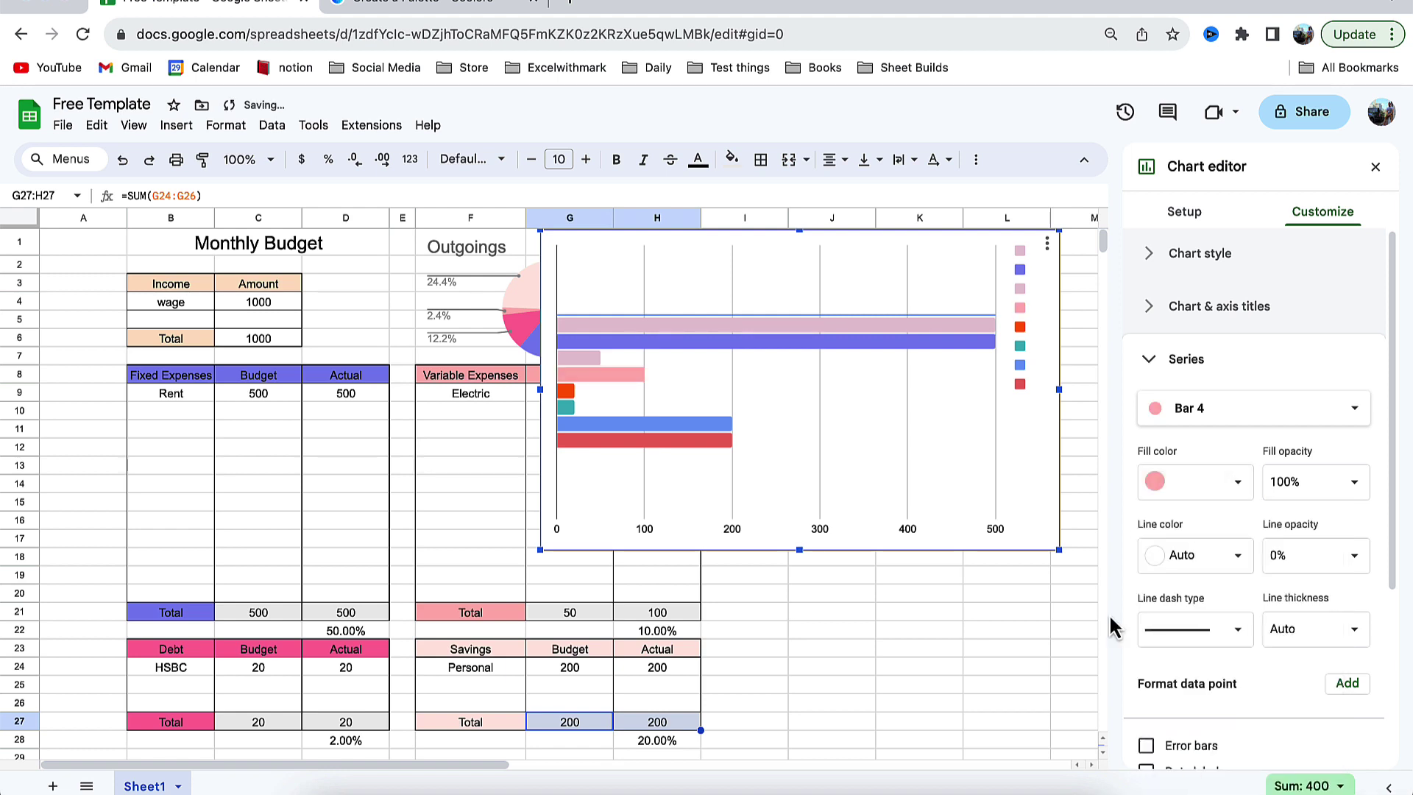
- Colour Bar 5 light pink and Bar 6 the saved deep pink
click(1177, 408)
click(1225, 433)
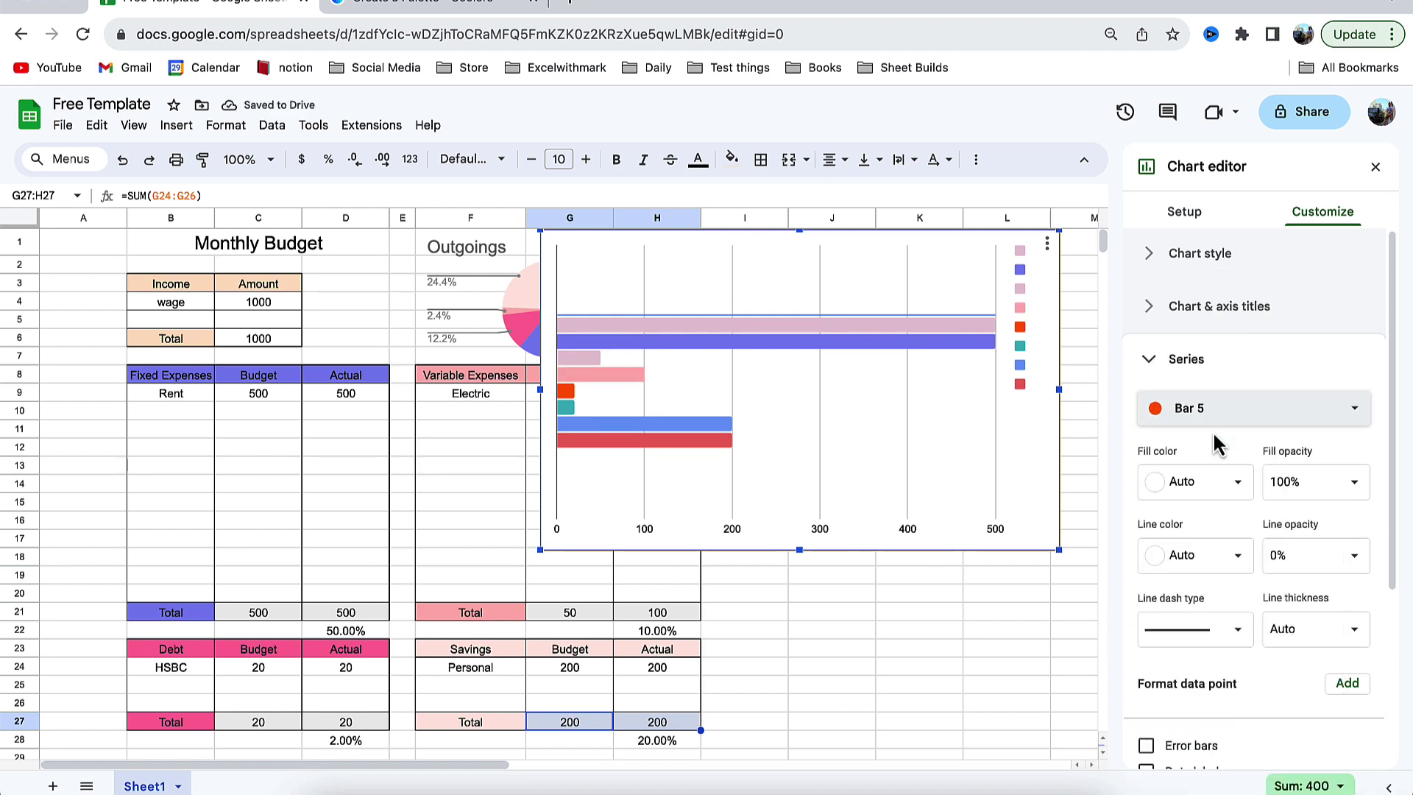
click(1213, 497)
click(1326, 600)
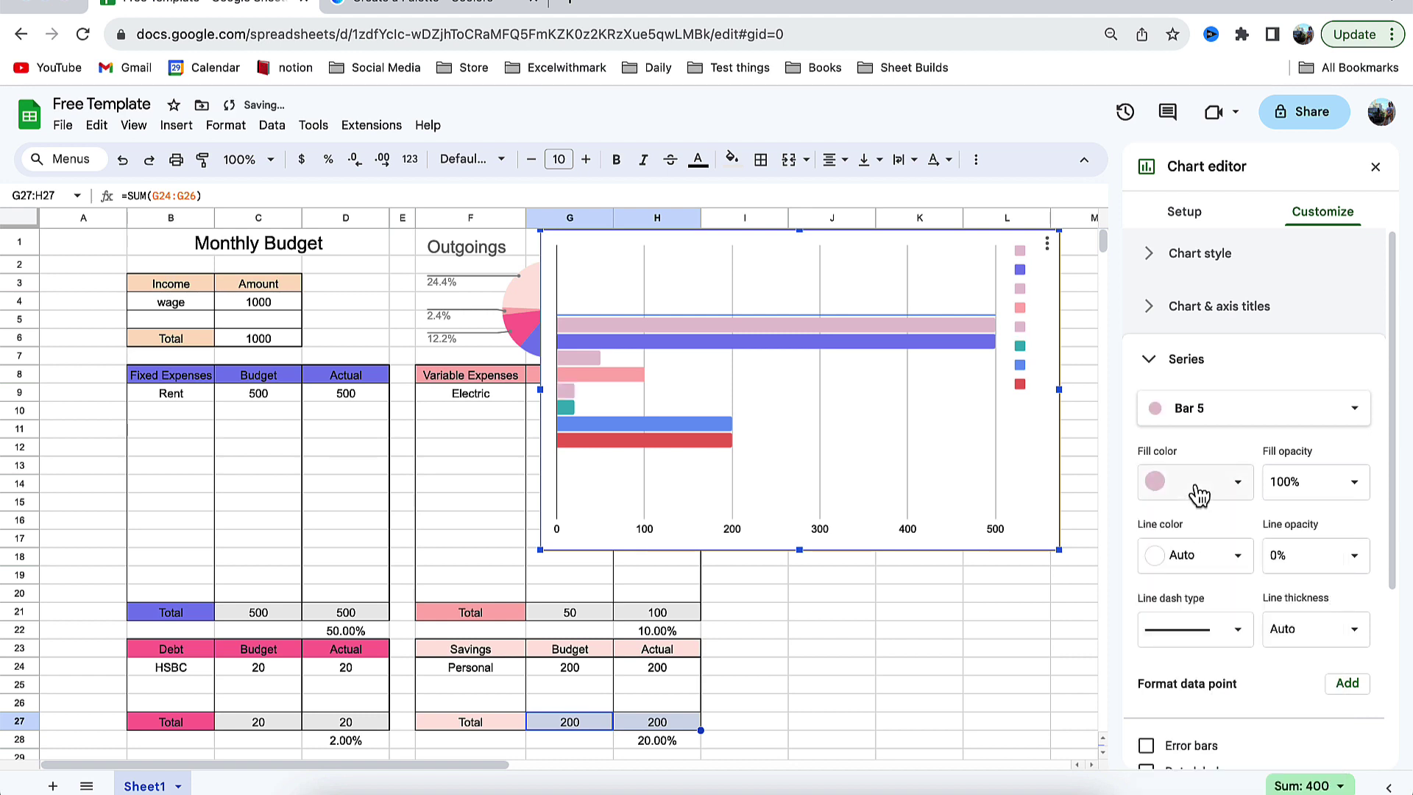
click(1206, 413)
click(1211, 433)
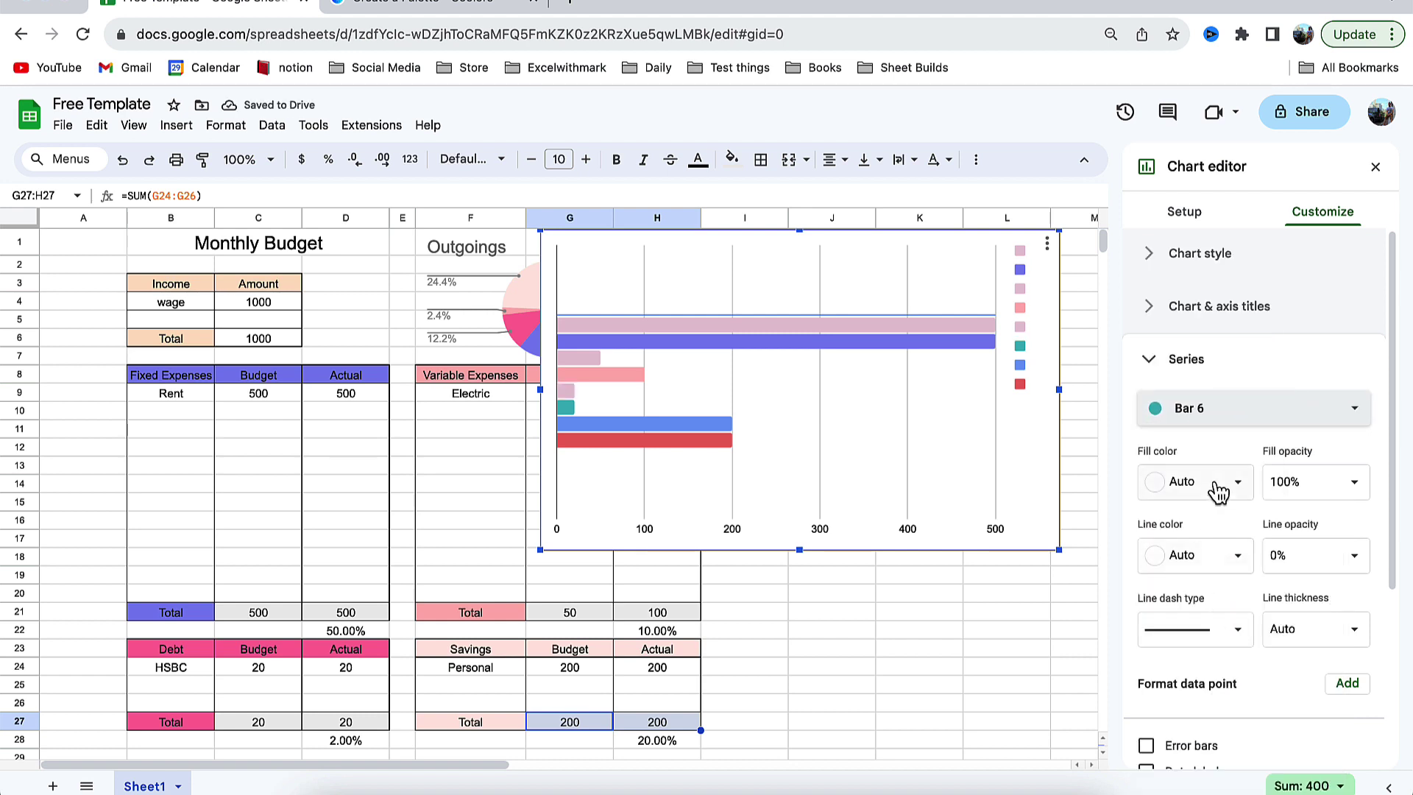
click(1219, 489)
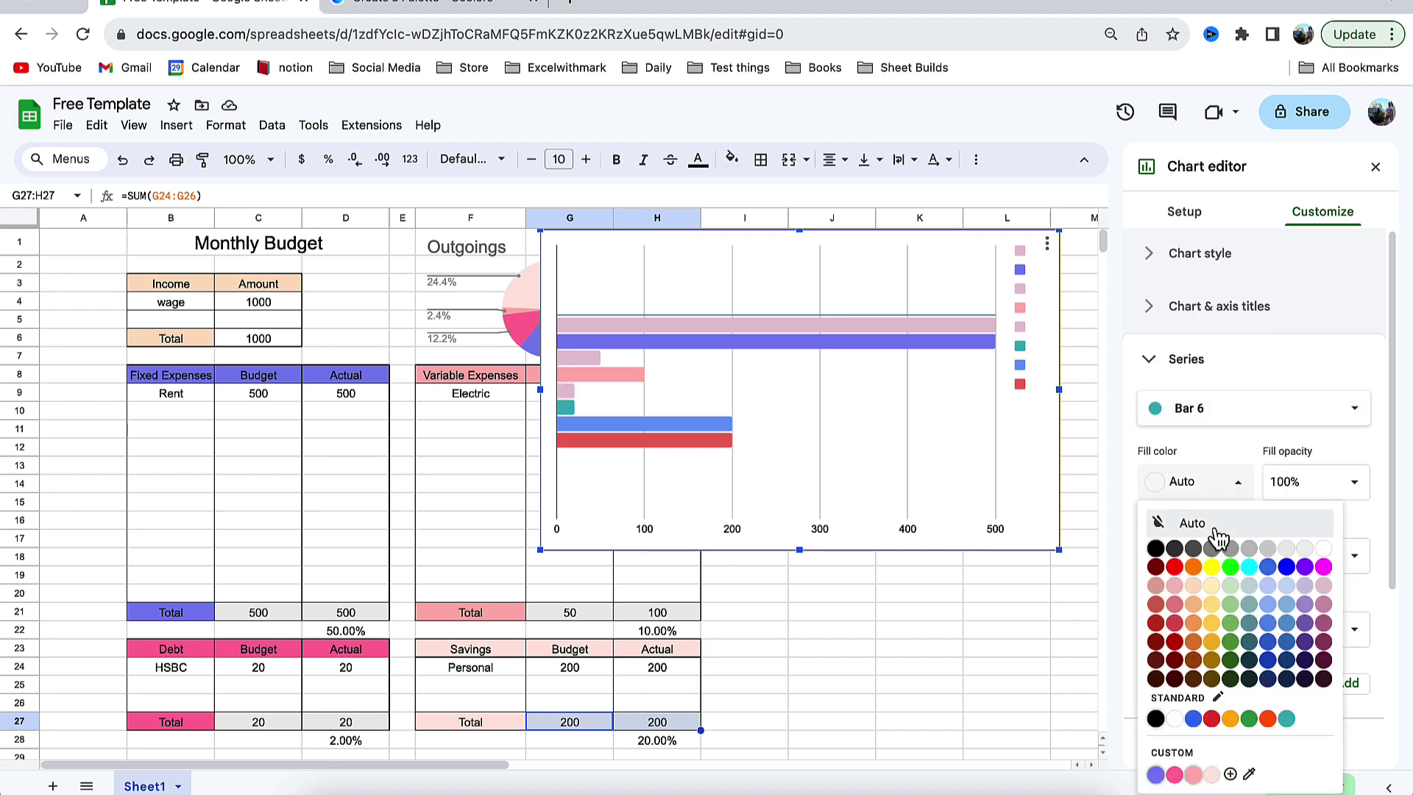
click(1175, 775)
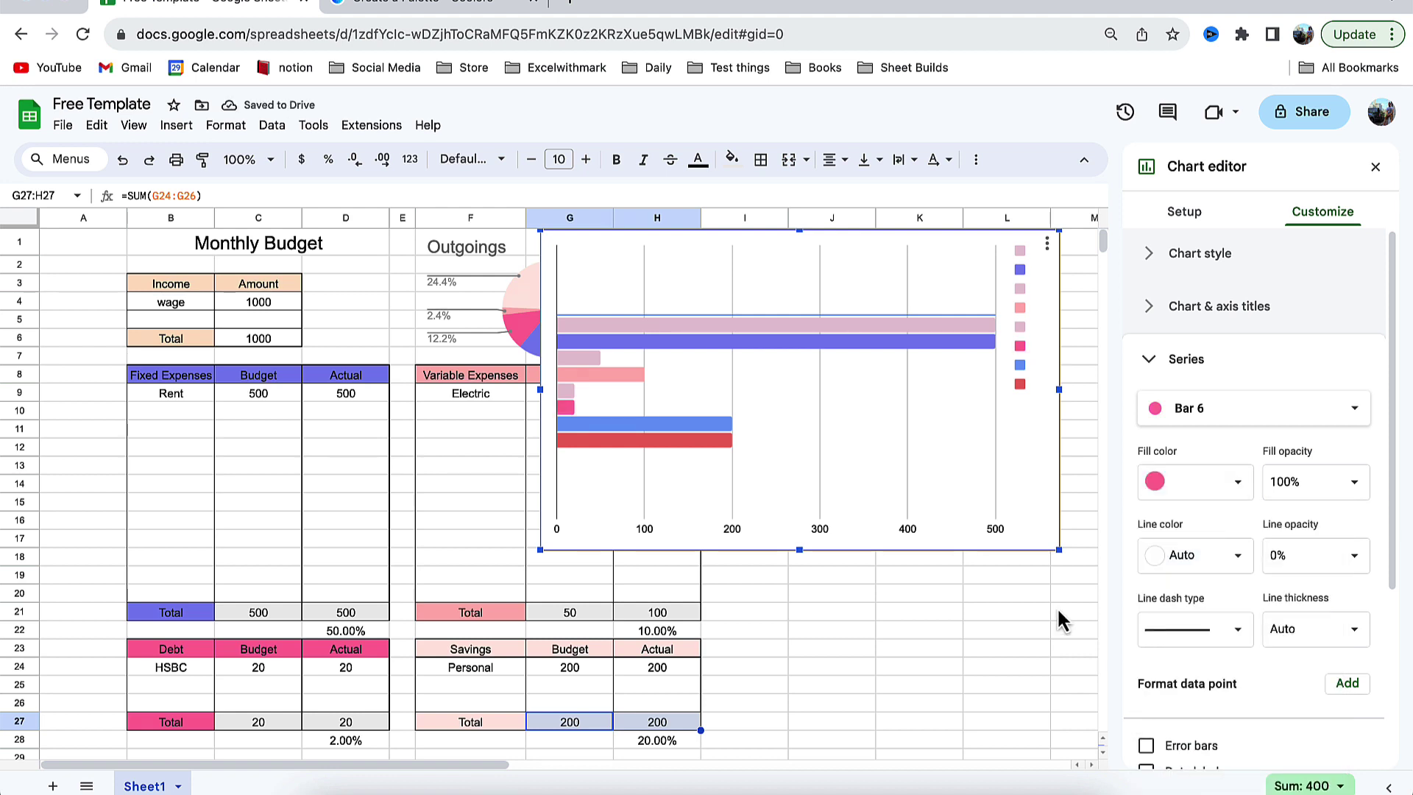
- Colour Bars 7 and 8 light pink and delete the chart legend
click(1207, 409)
click(1199, 433)
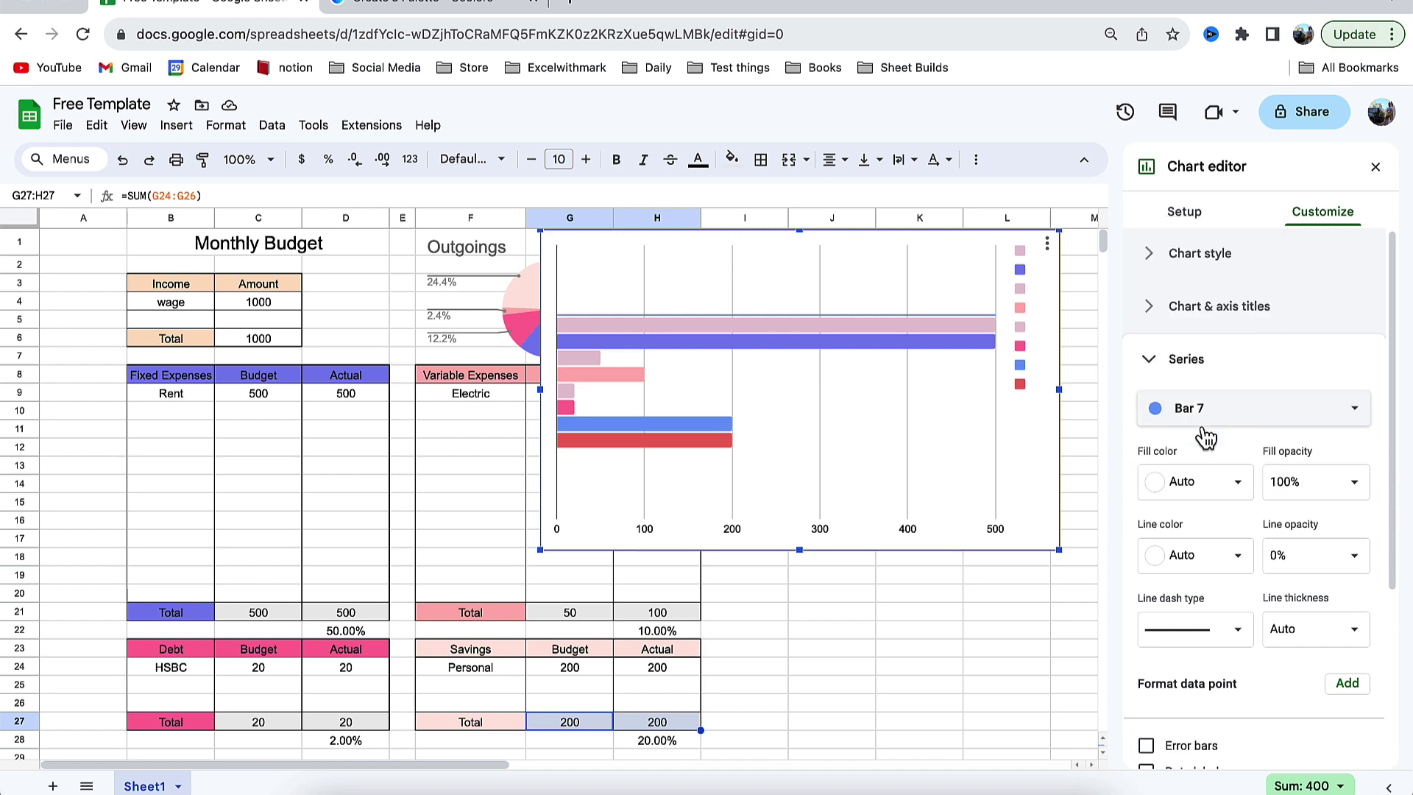
click(1233, 498)
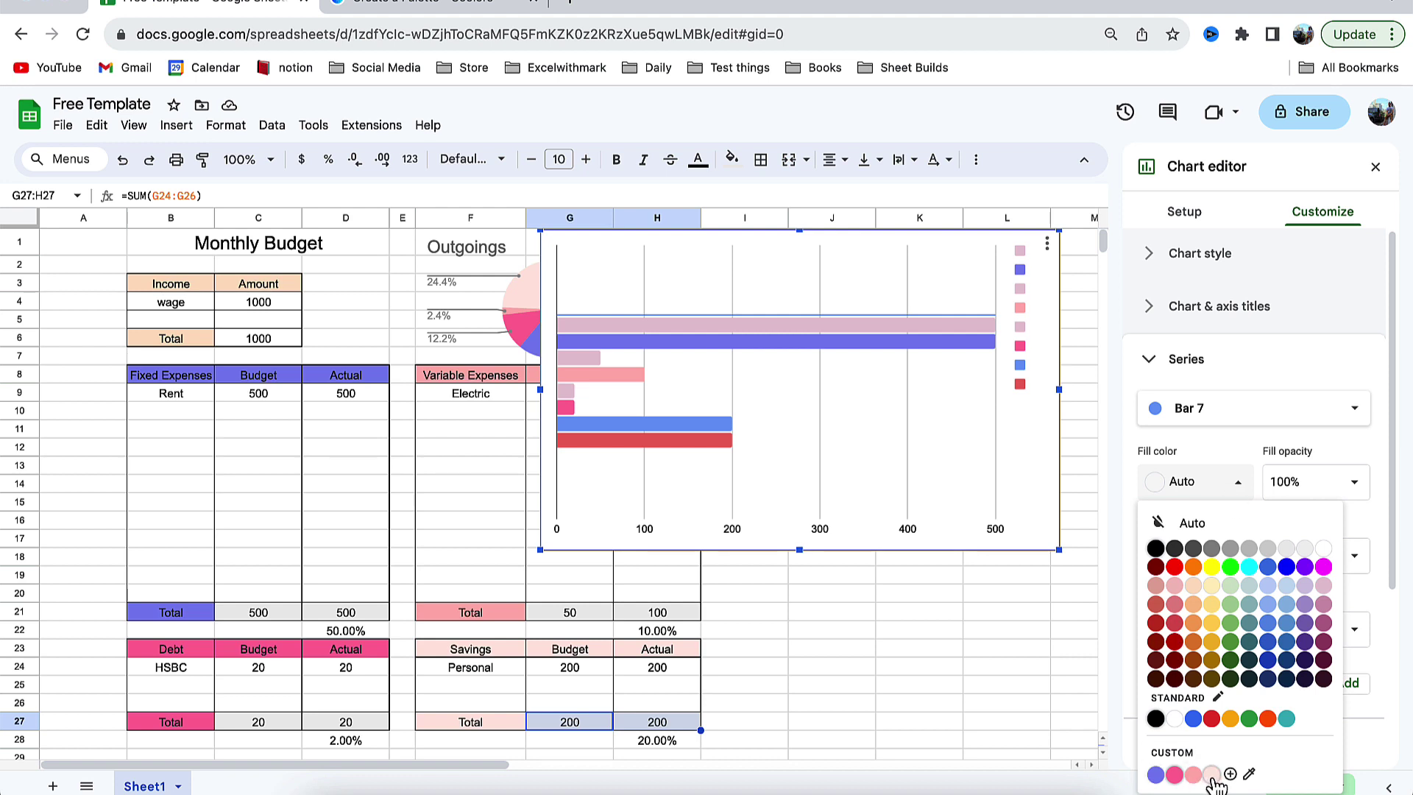
click(1326, 587)
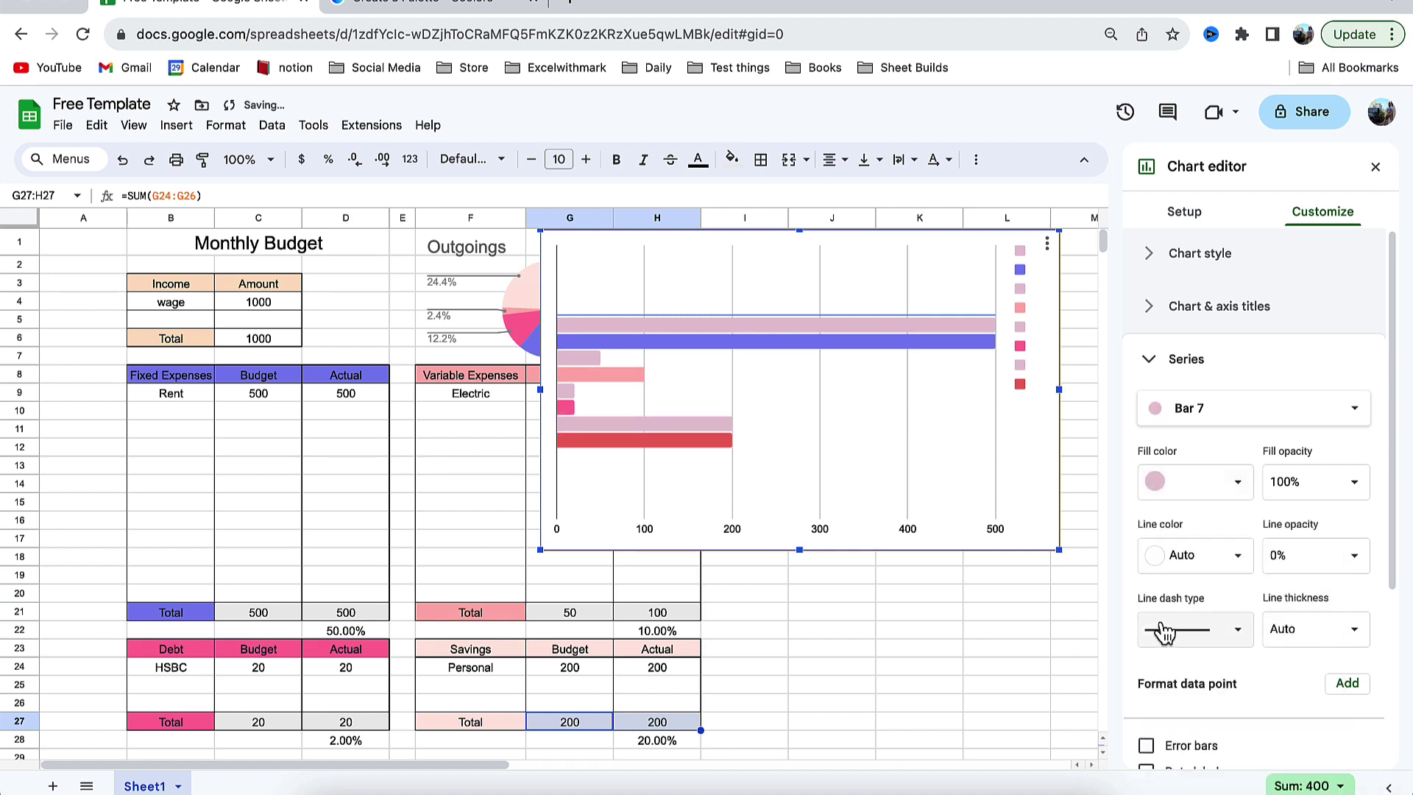
click(1214, 410)
click(1173, 429)
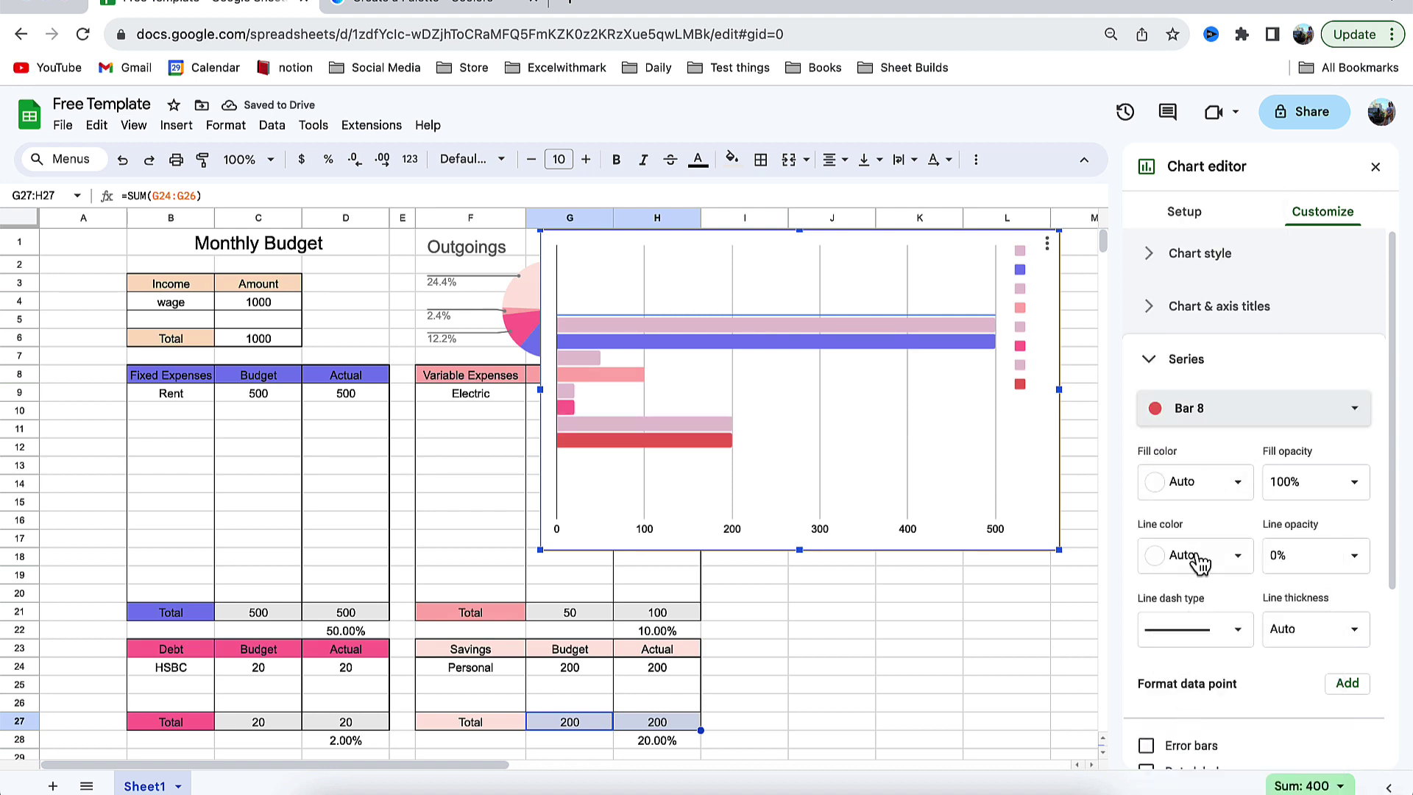
click(1214, 490)
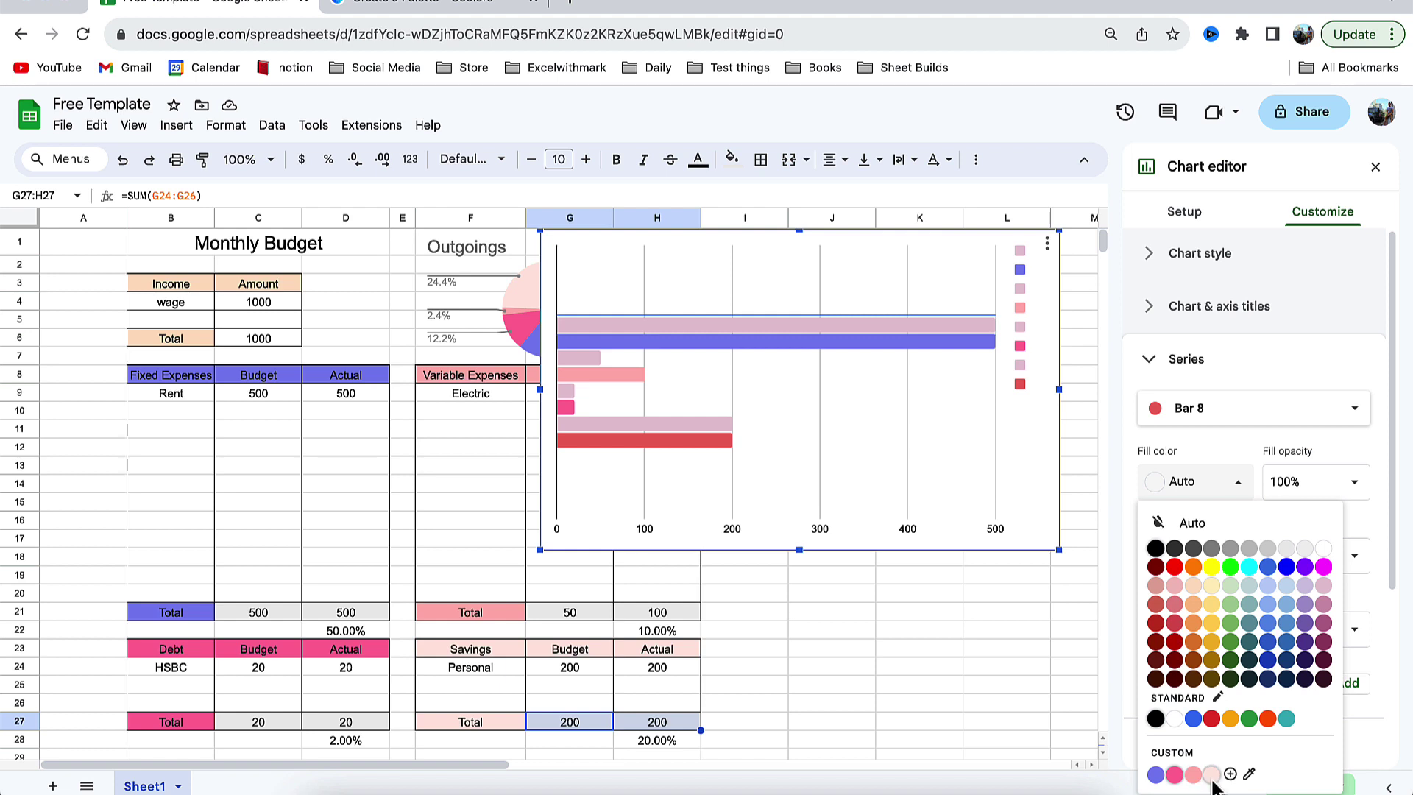
click(1211, 774)
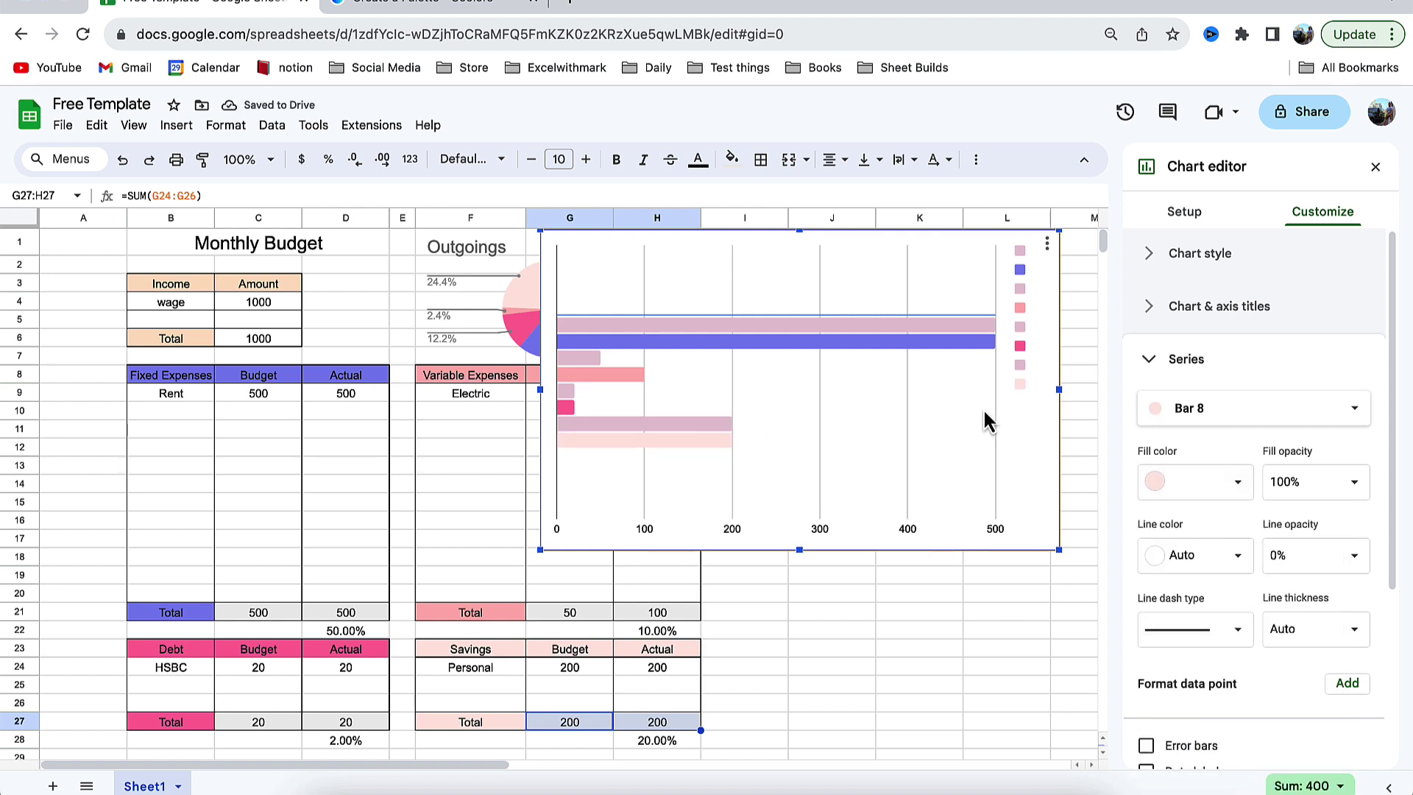
click(1019, 364)
key(Delete)
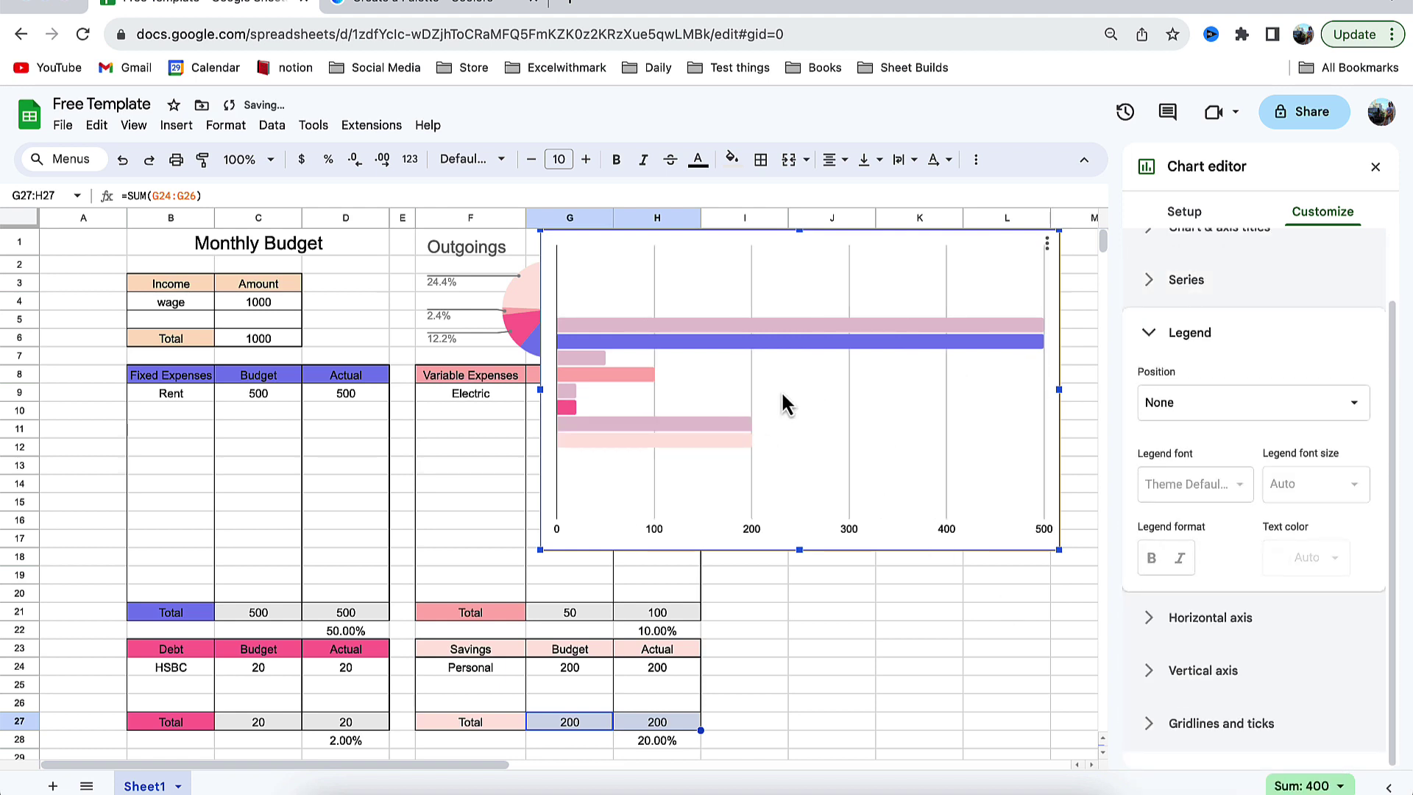
- Turn off the bar chart's major gridlines
click(654, 287)
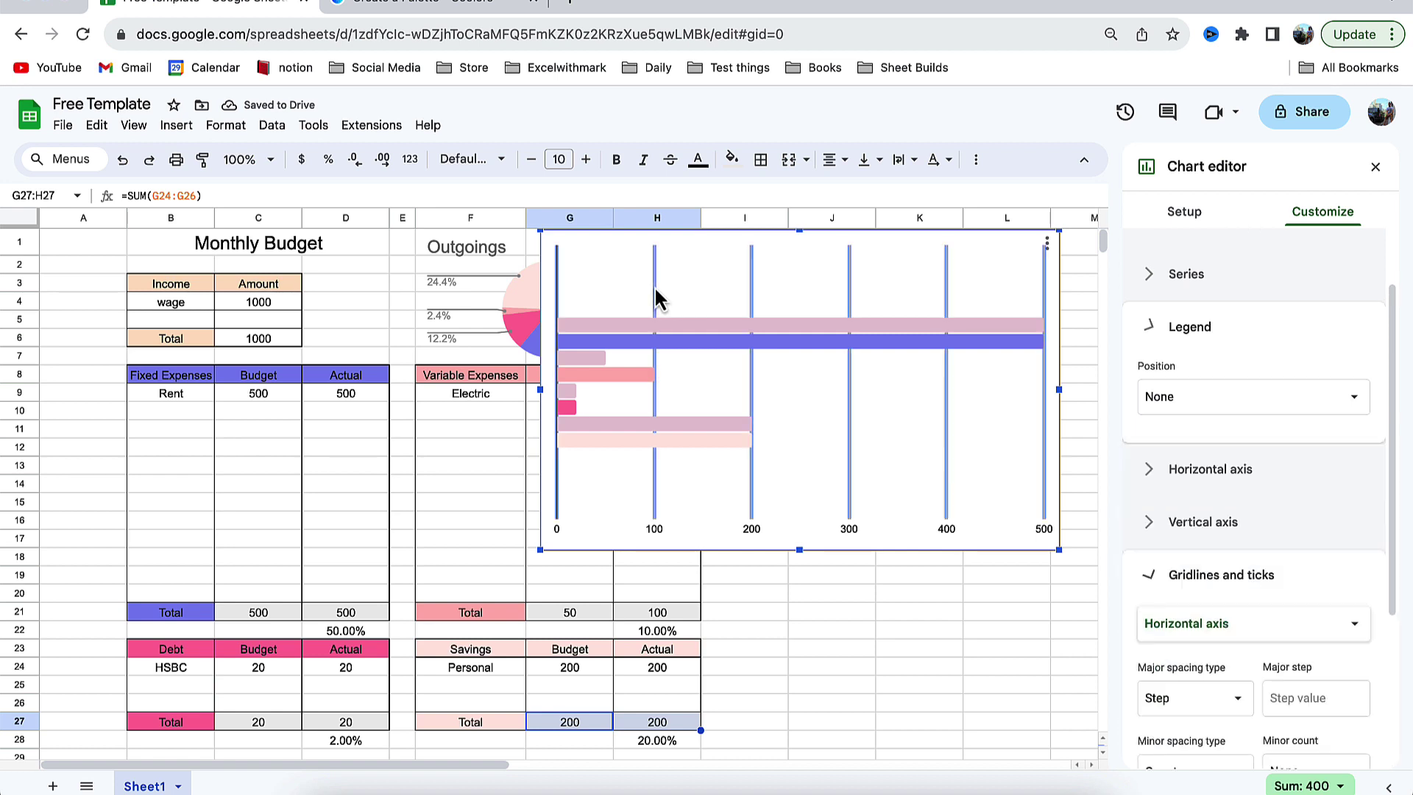
key(Delete)
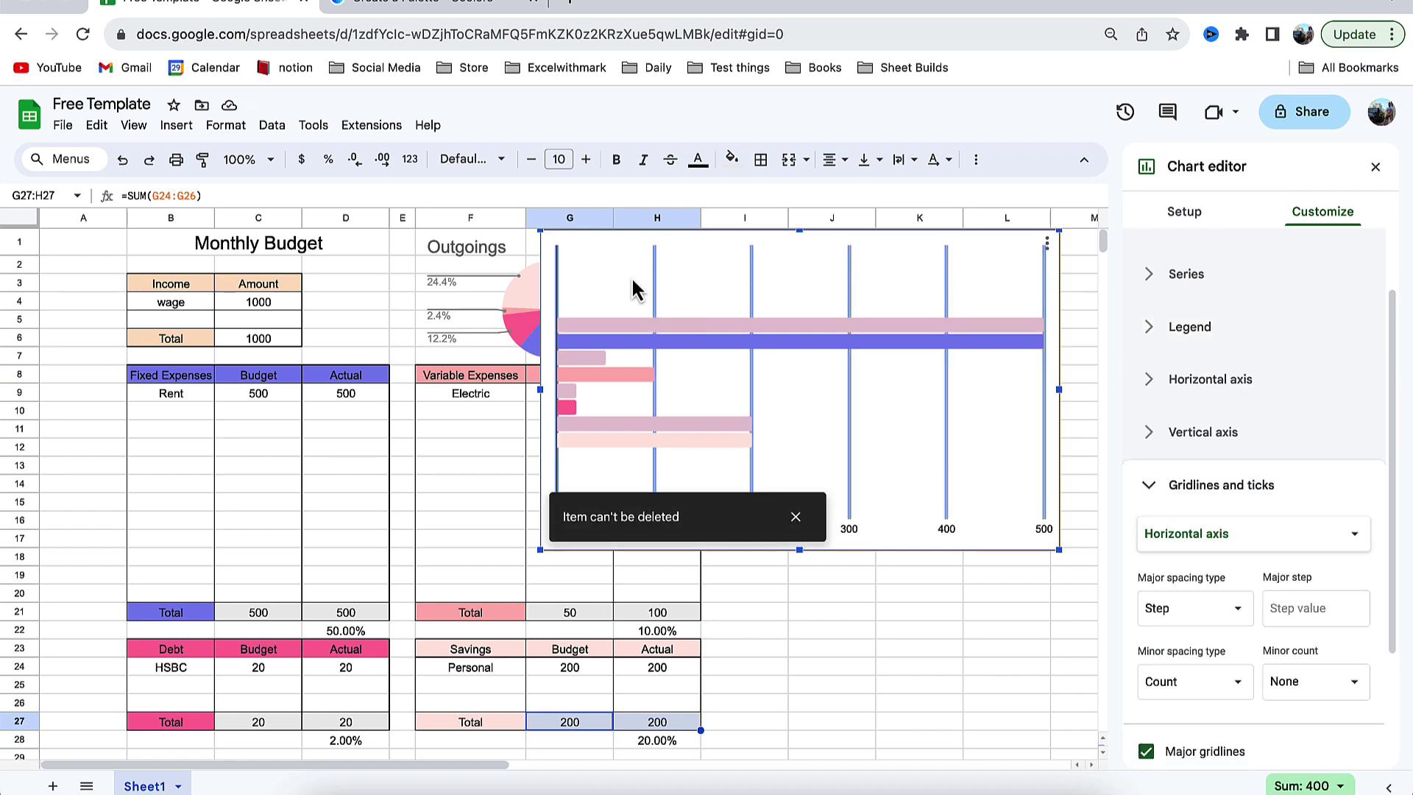
scroll(1244, 548, down, 2)
click(1236, 523)
click(1195, 550)
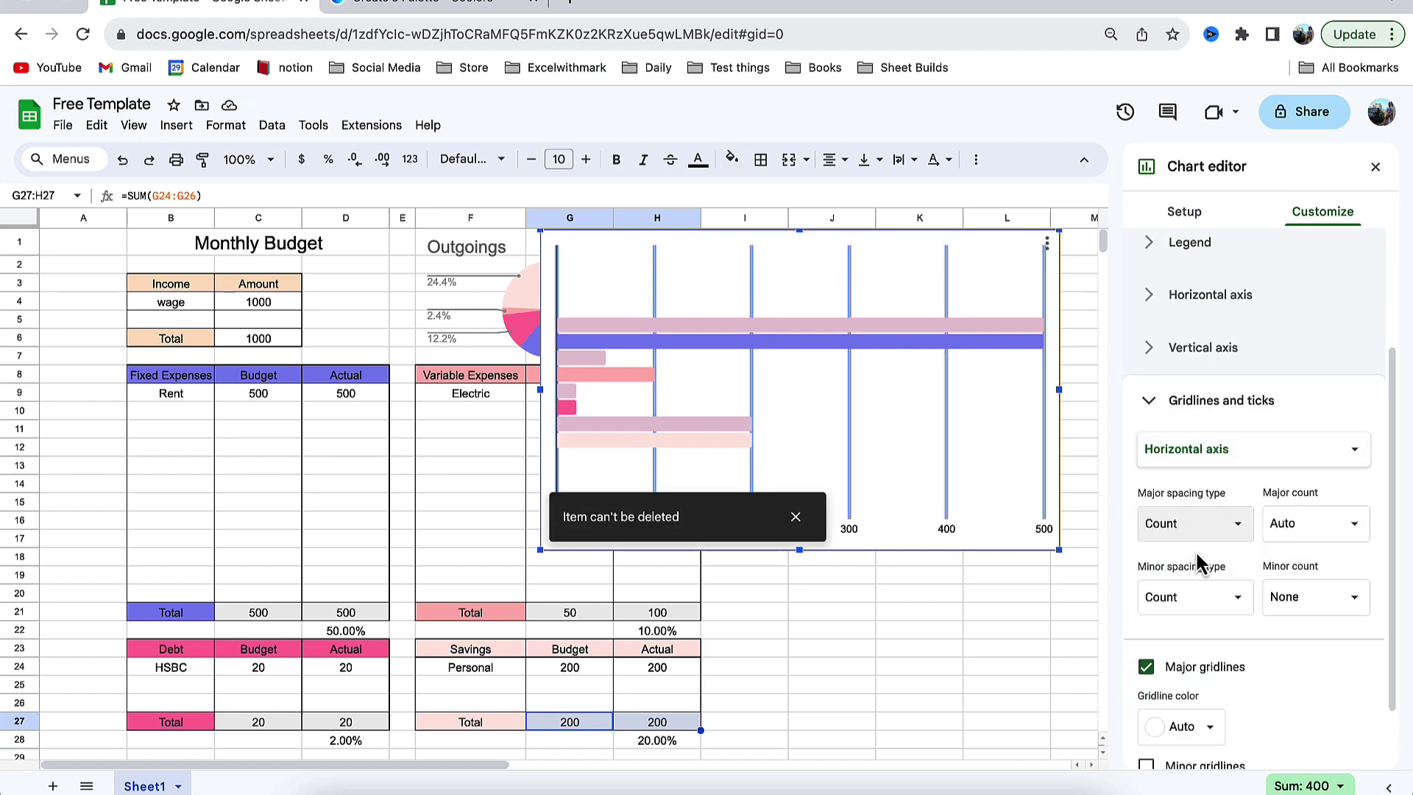
click(1194, 595)
click(1190, 567)
click(1190, 576)
click(1177, 622)
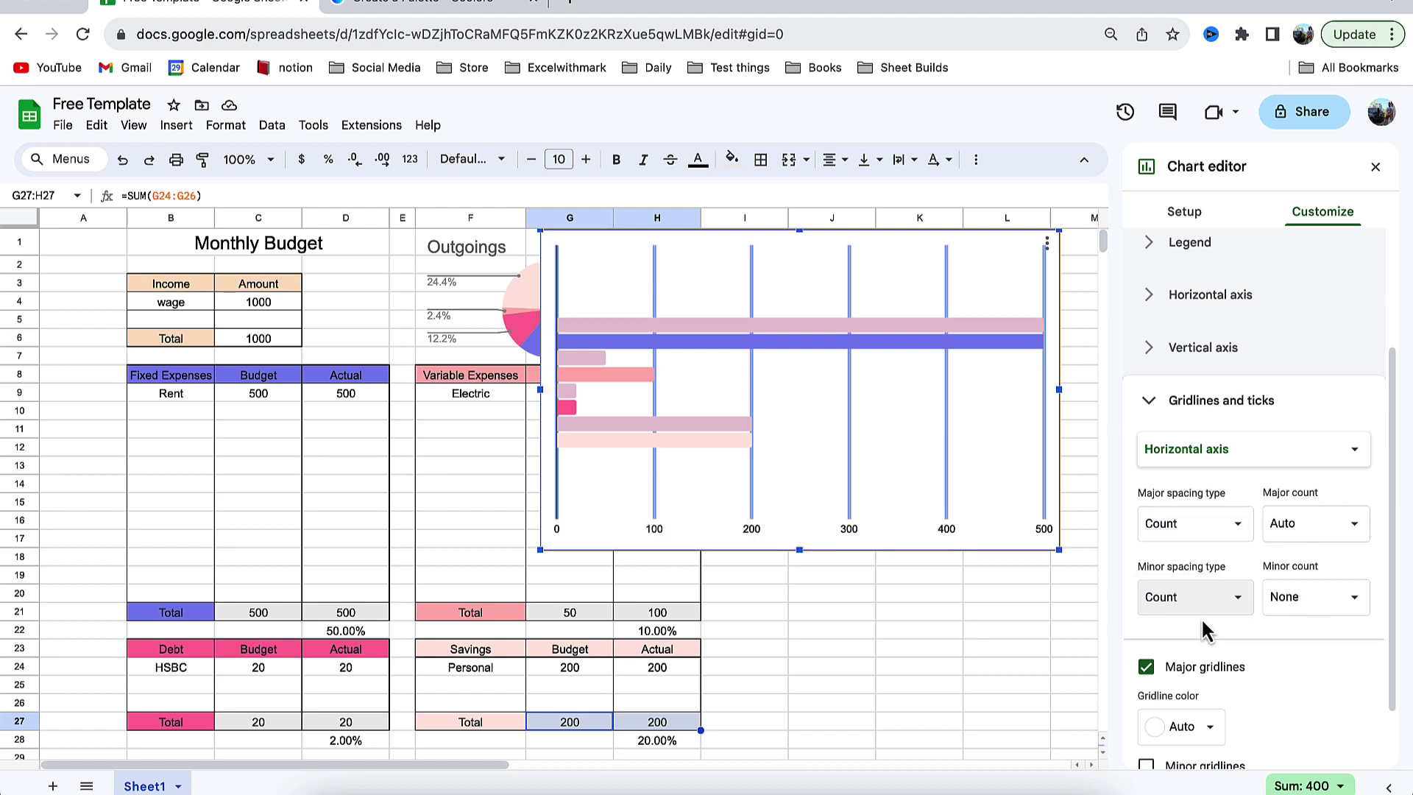
click(1318, 679)
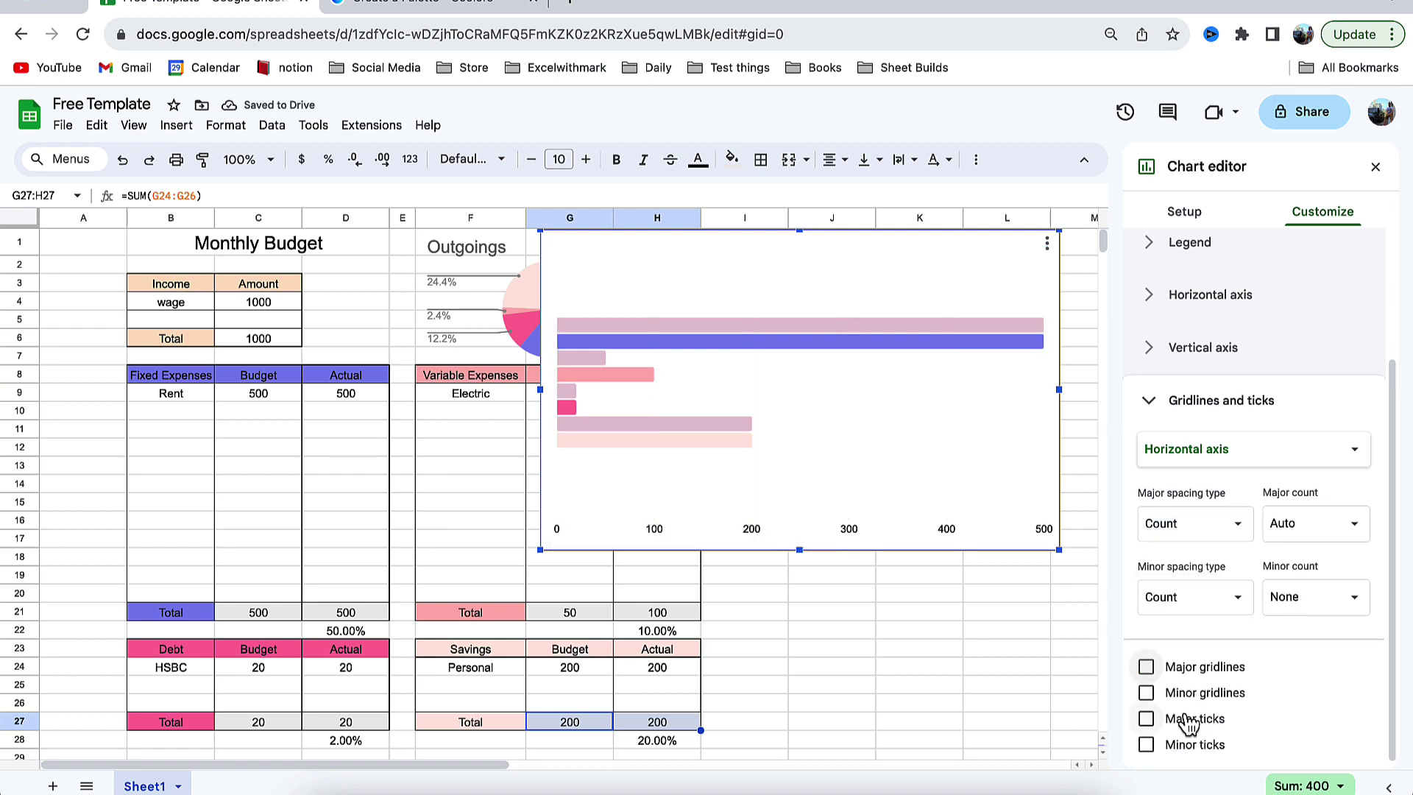
scroll(1195, 537, up, 2)
- Set the chart background colour to None so it is transparent
click(1163, 237)
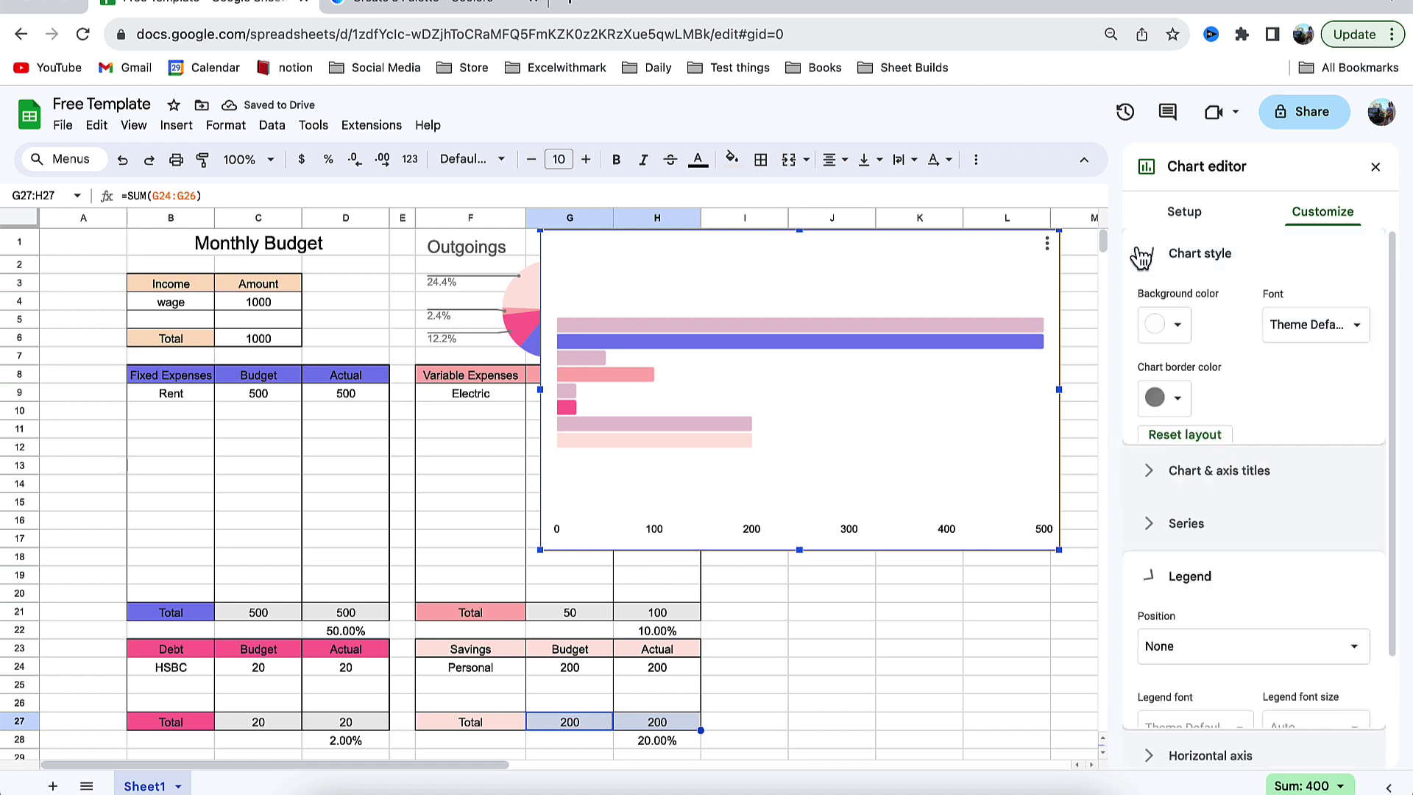
click(1178, 324)
click(1175, 363)
- Set the bar chart's border colour to None
click(1180, 403)
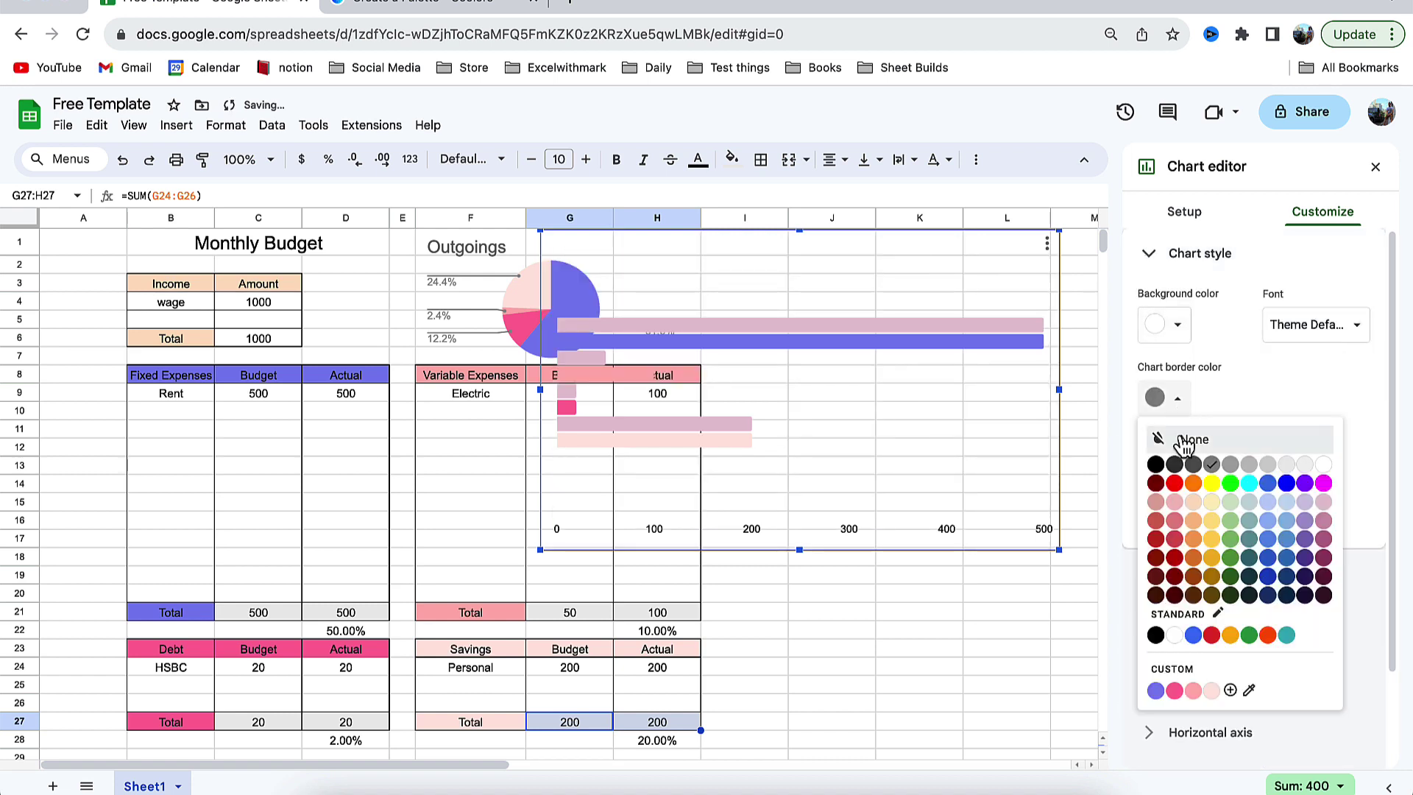
click(1177, 434)
click(973, 589)
- Widen and shorten the bar chart and move it to columns I–P beside rows 18–28
click(719, 437)
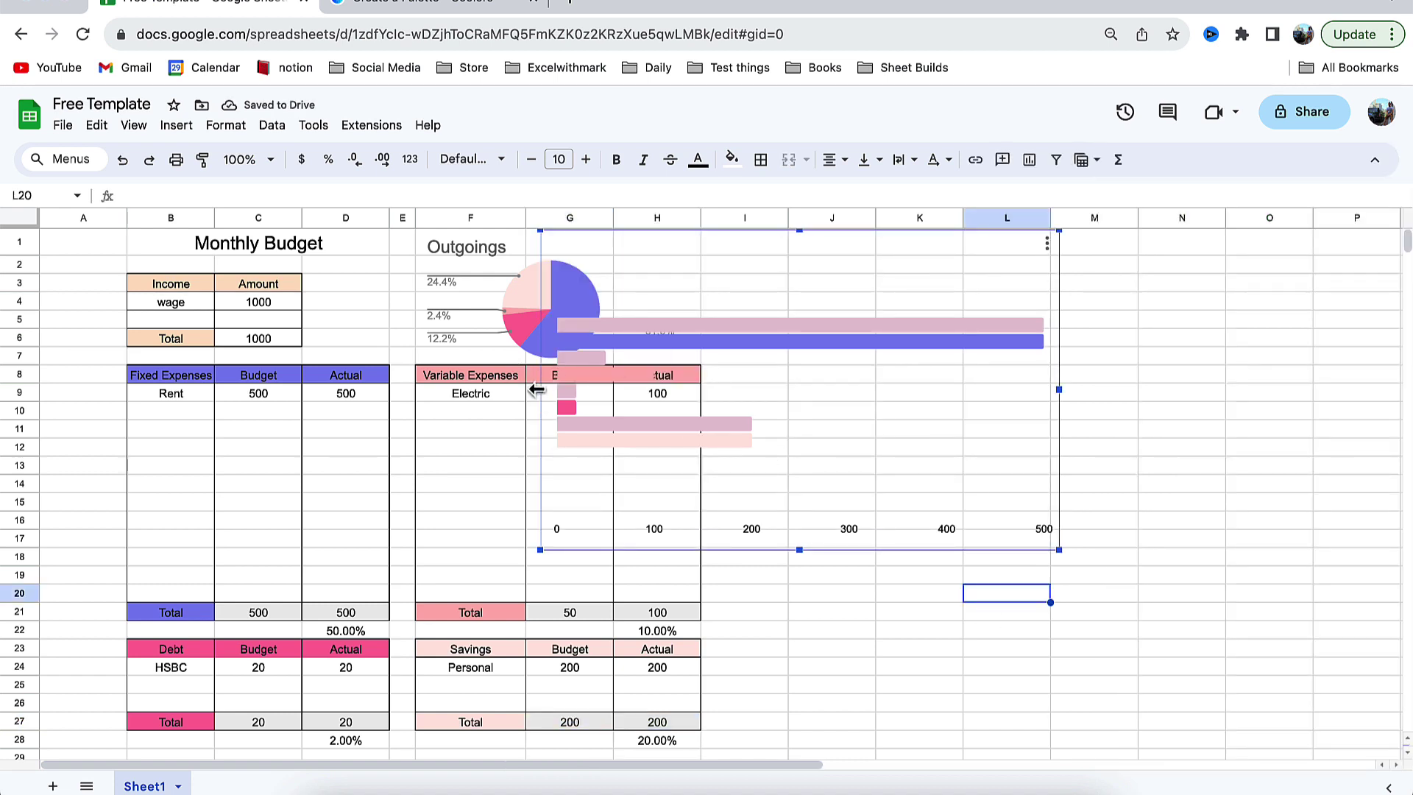
drag(540, 390, 710, 389)
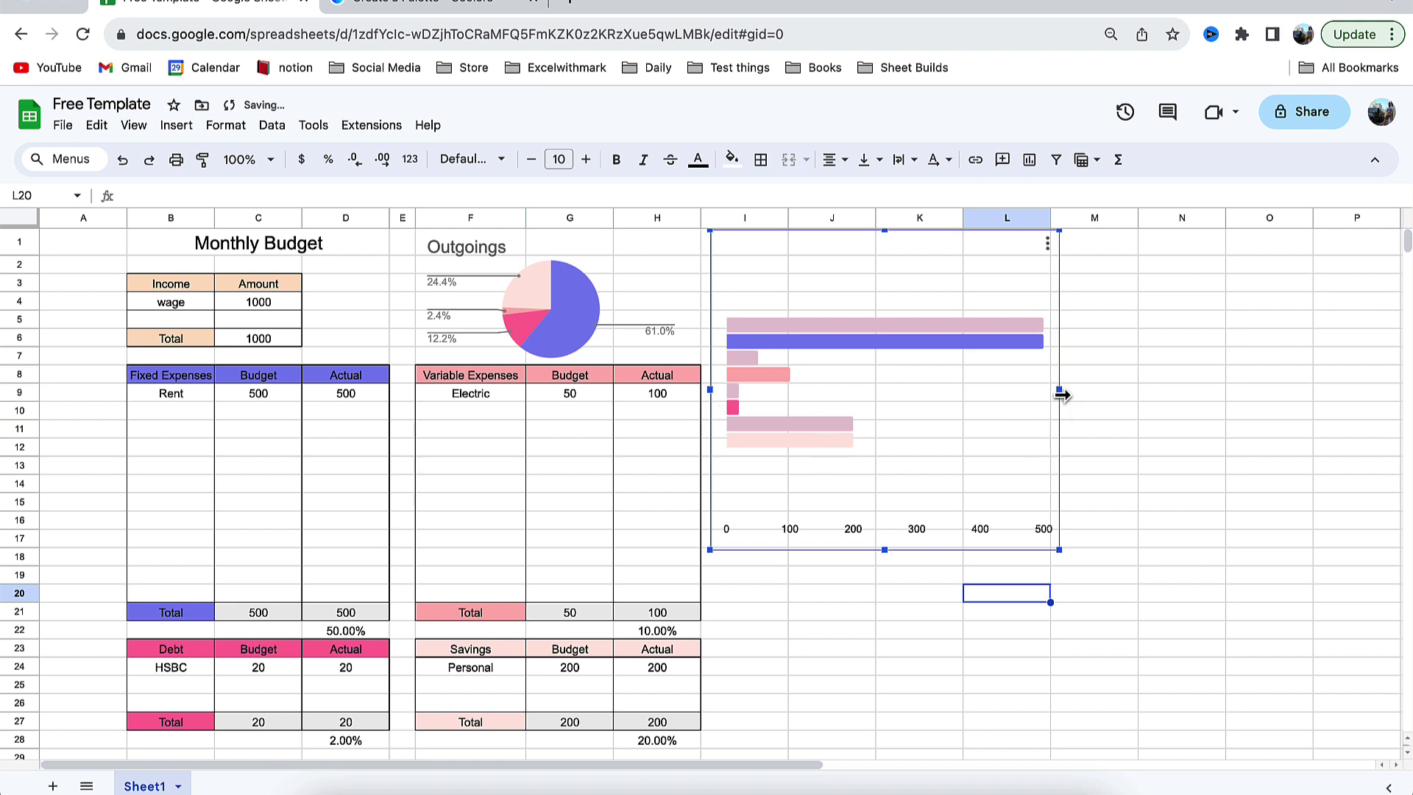
drag(1062, 395, 1401, 424)
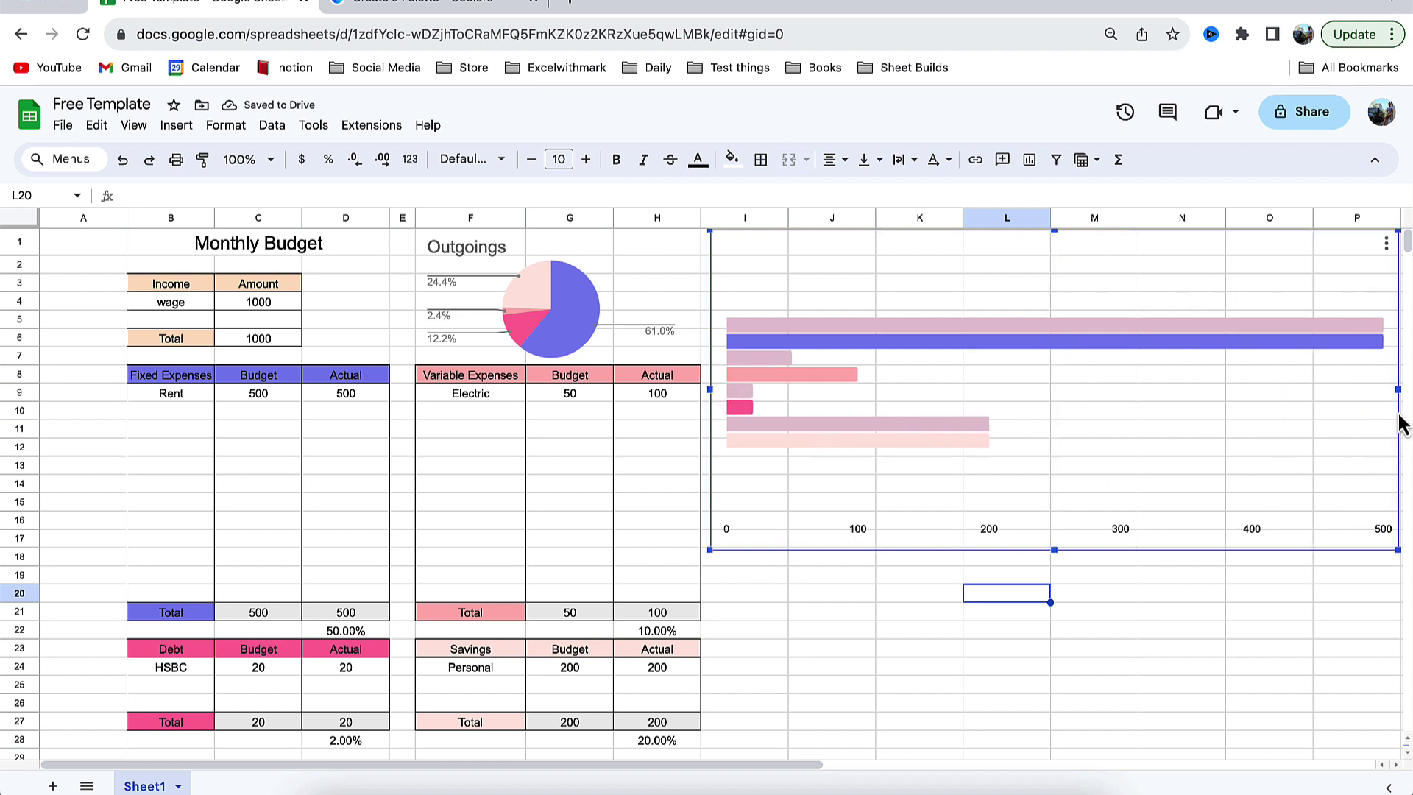
drag(1054, 556, 1056, 467)
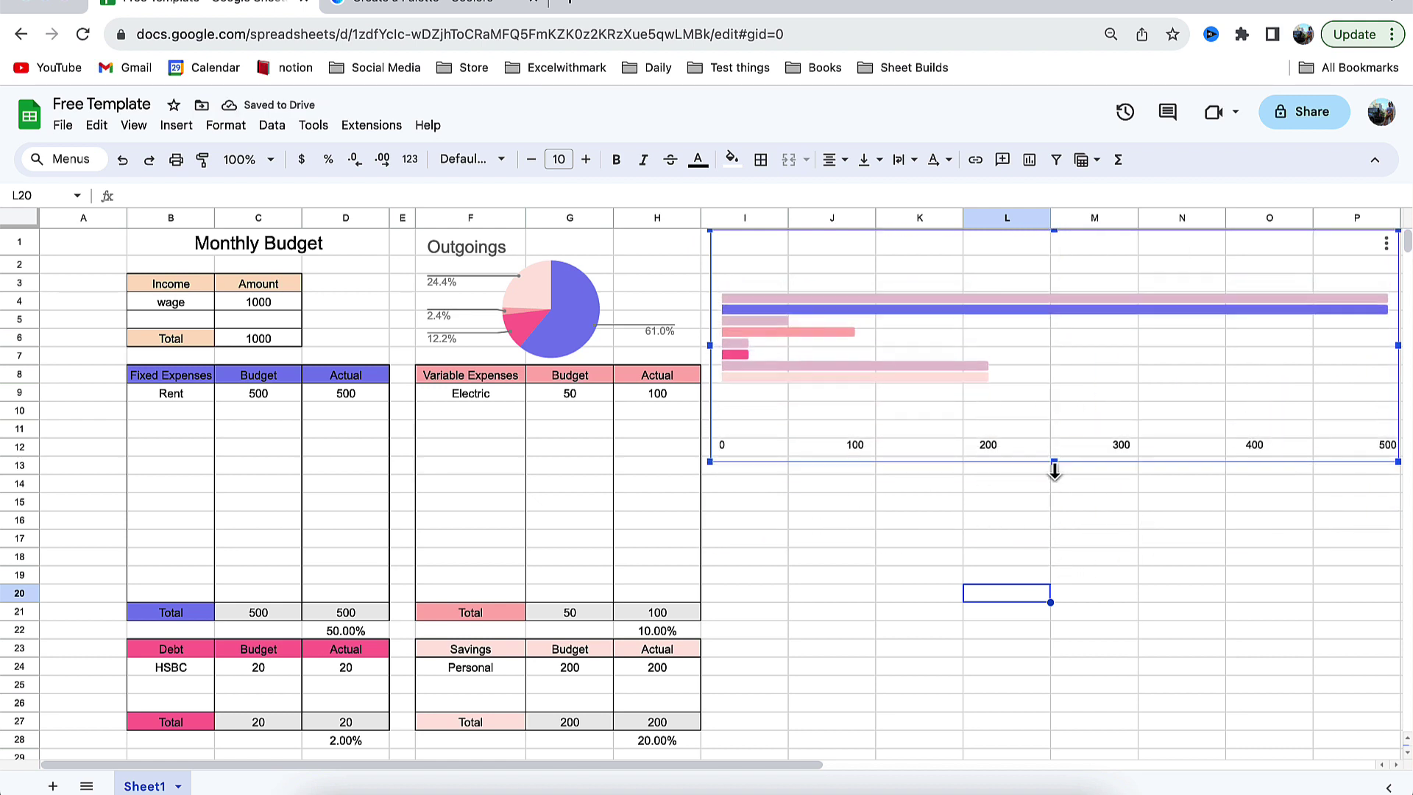
drag(1013, 271, 1010, 541)
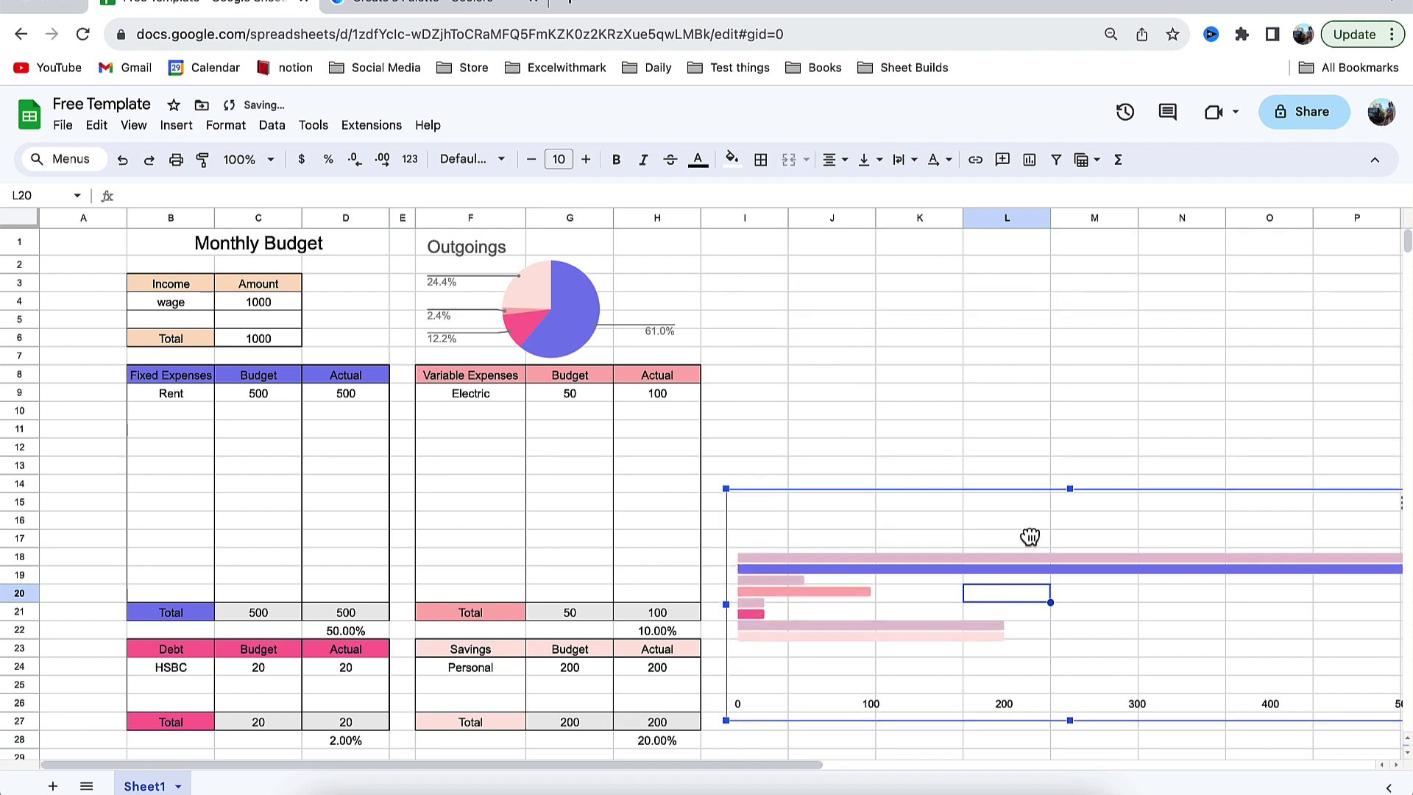
key(Escape)
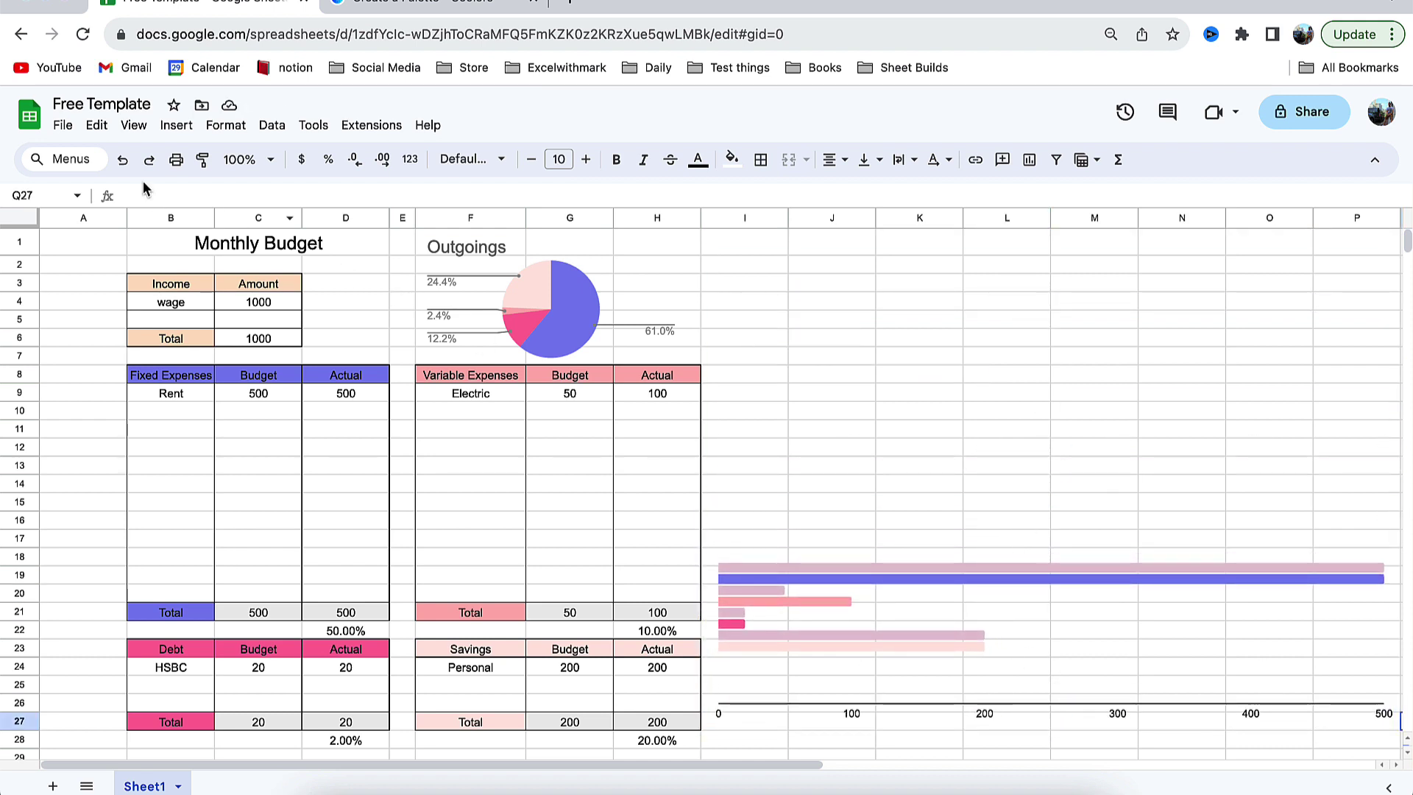
- Hide the sheet gridlines
click(135, 127)
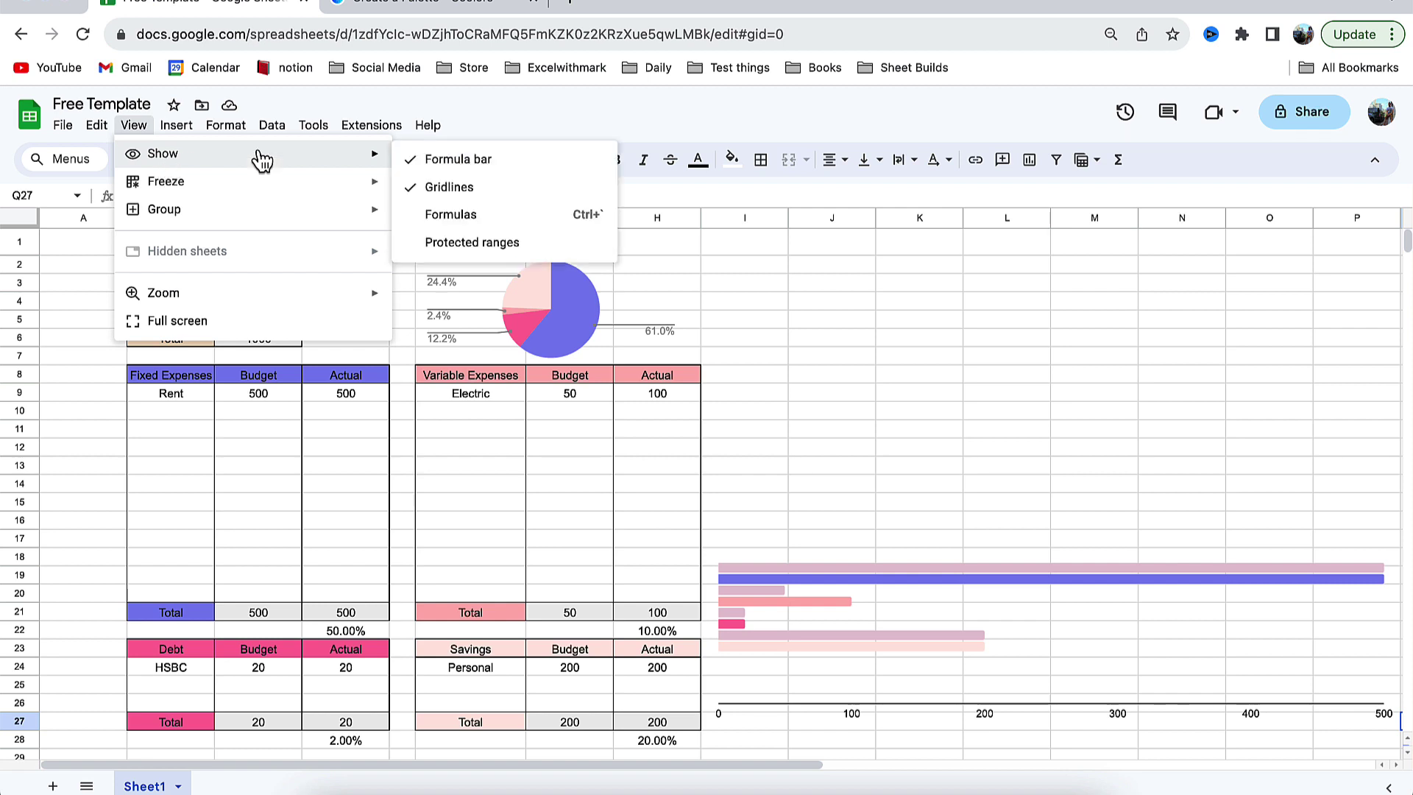
click(442, 182)
click(773, 363)
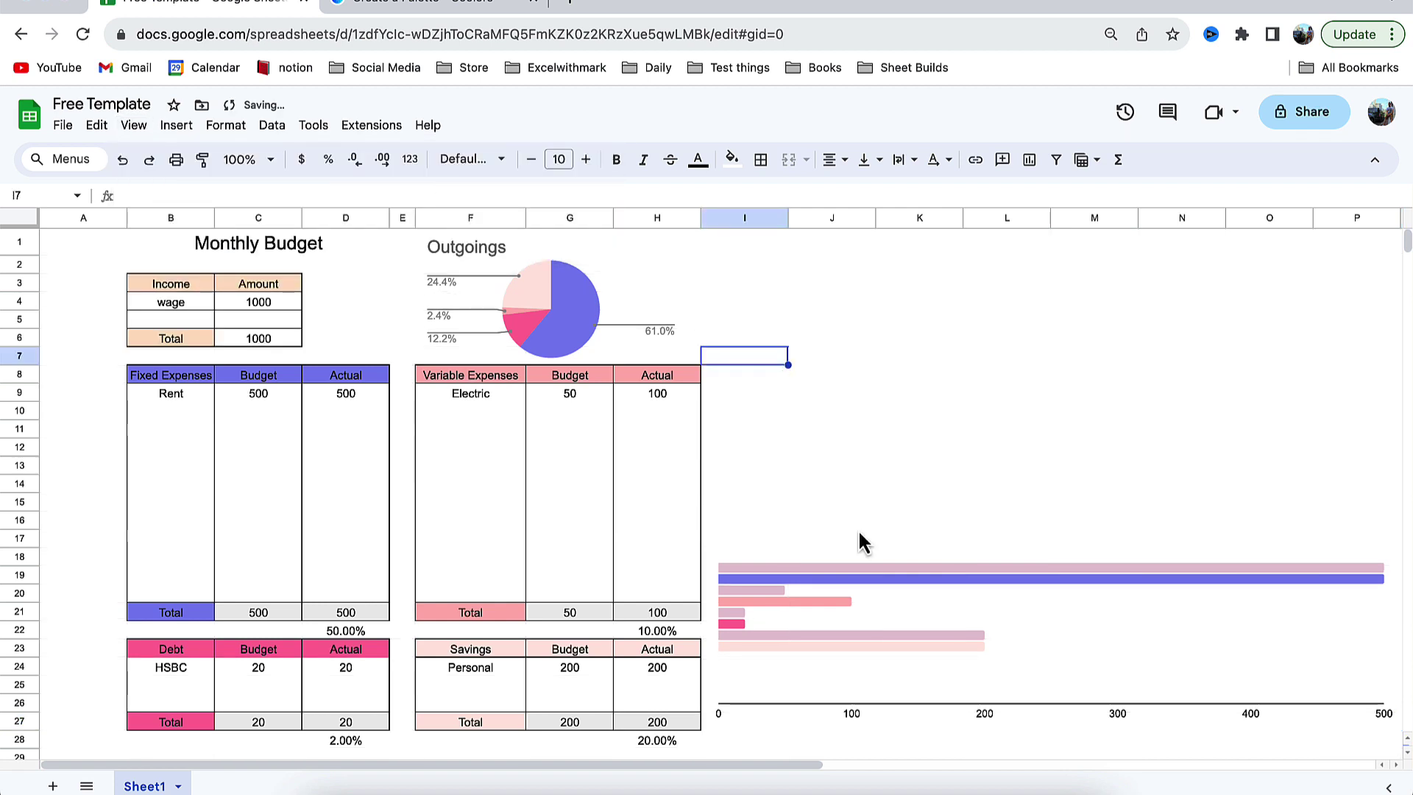
- Outline J2:K6 and M2:N6 with outer borders for the top two cards
drag(835, 318, 897, 386)
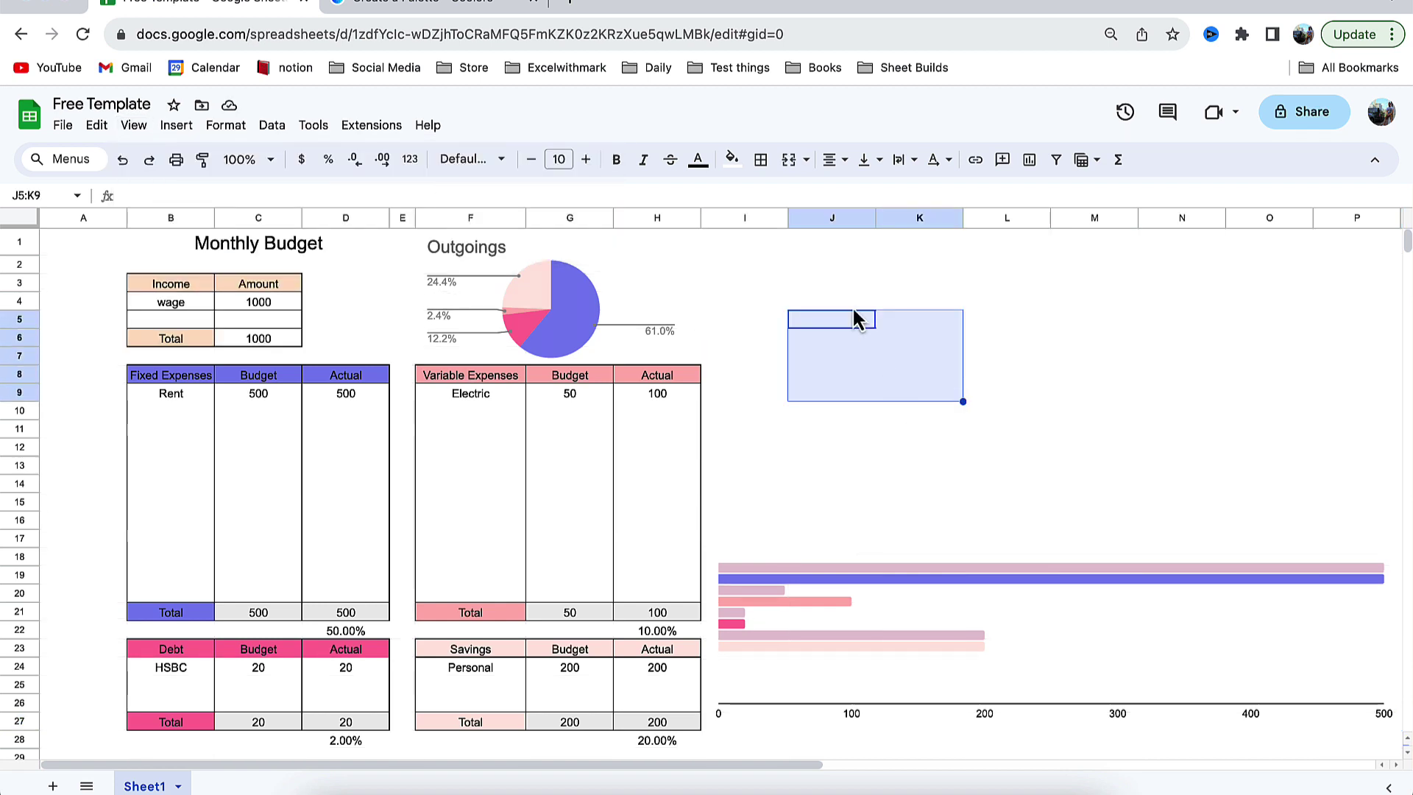
click(839, 283)
click(834, 261)
drag(834, 259, 915, 342)
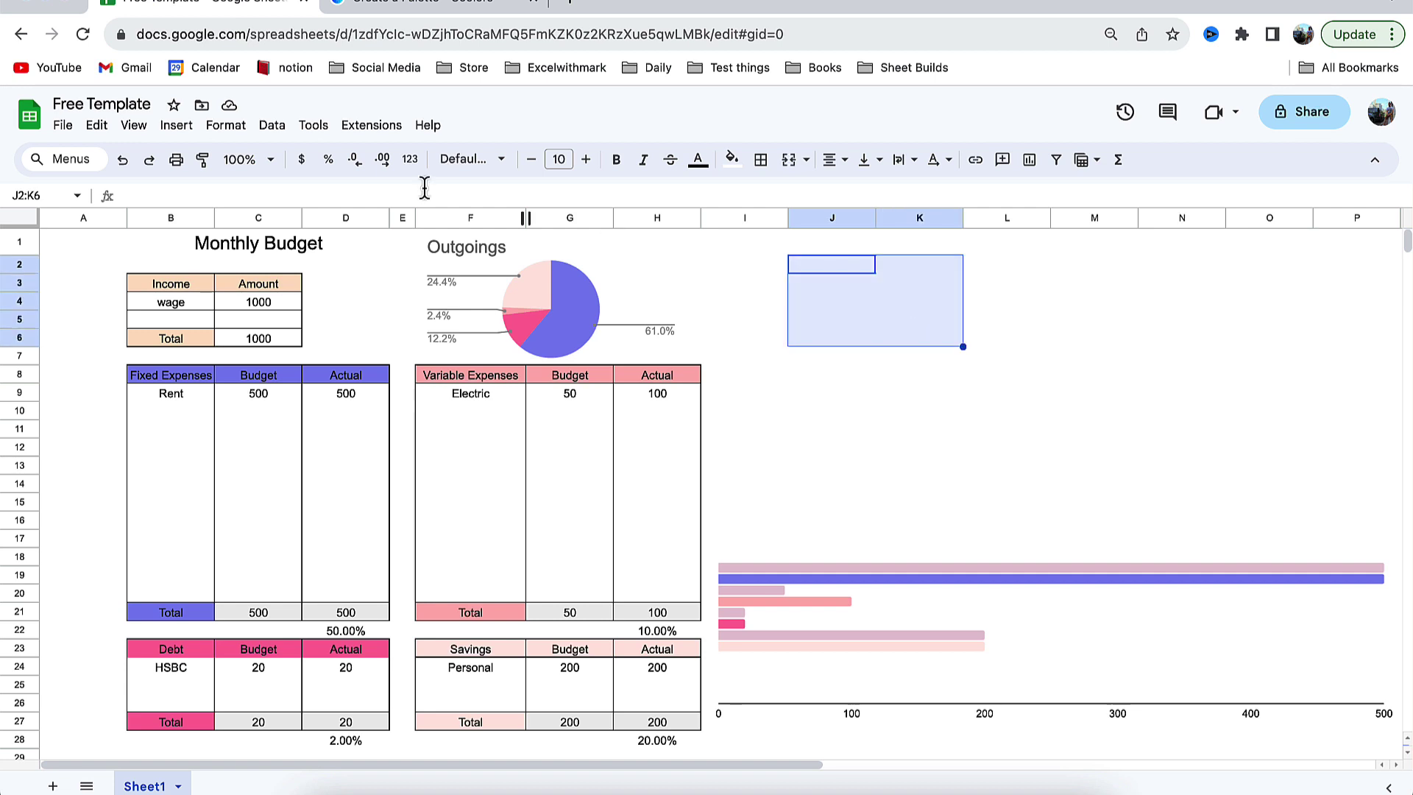
click(760, 159)
click(886, 197)
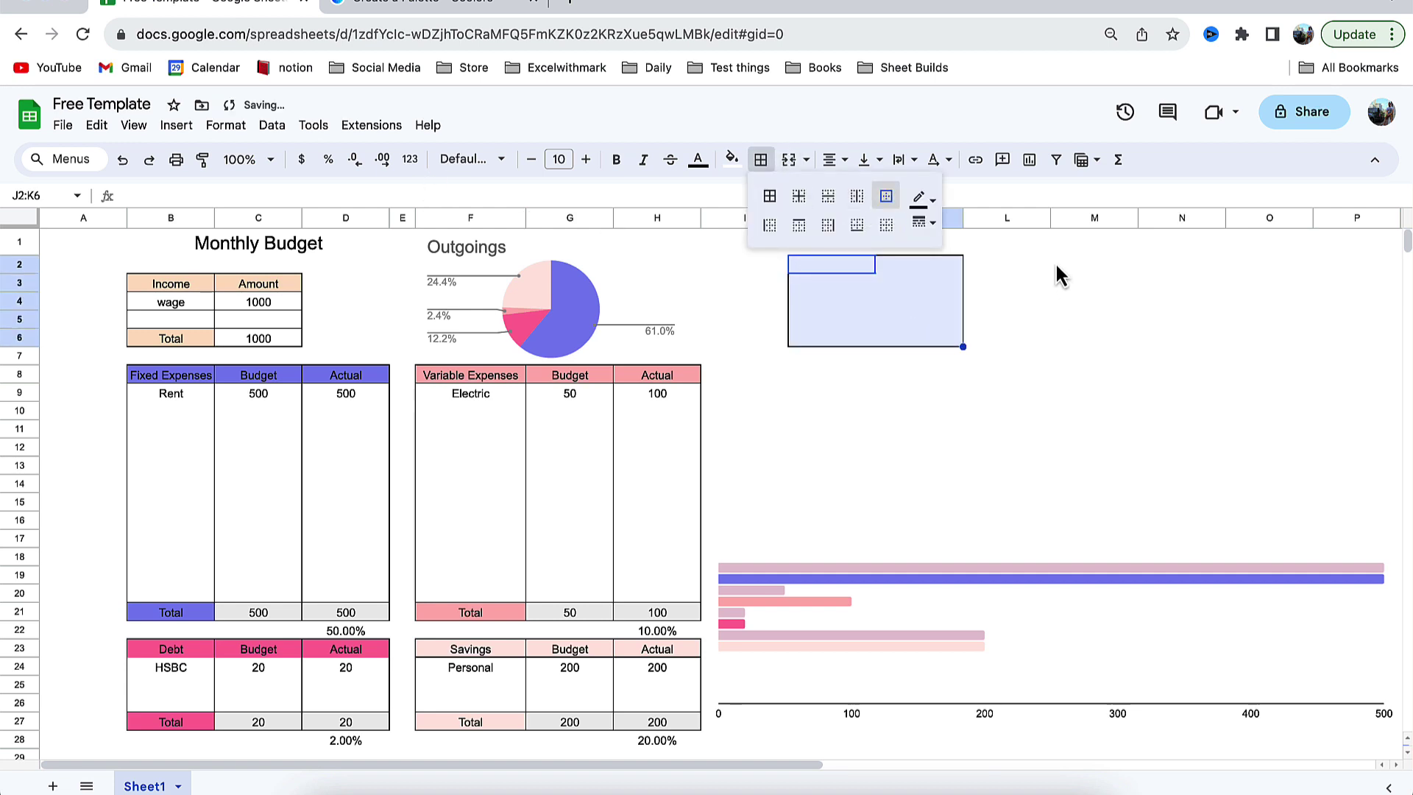
drag(1067, 263, 1215, 346)
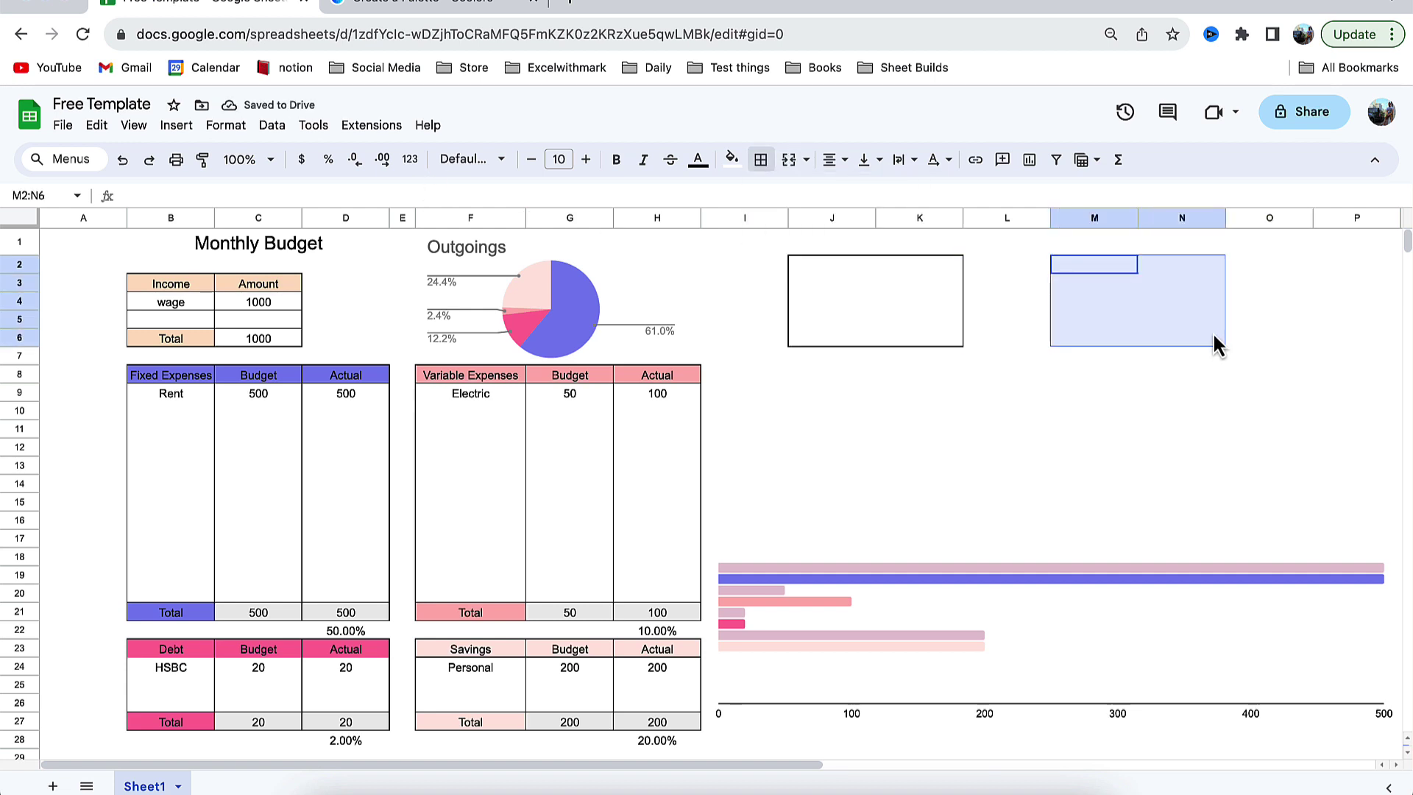
click(760, 159)
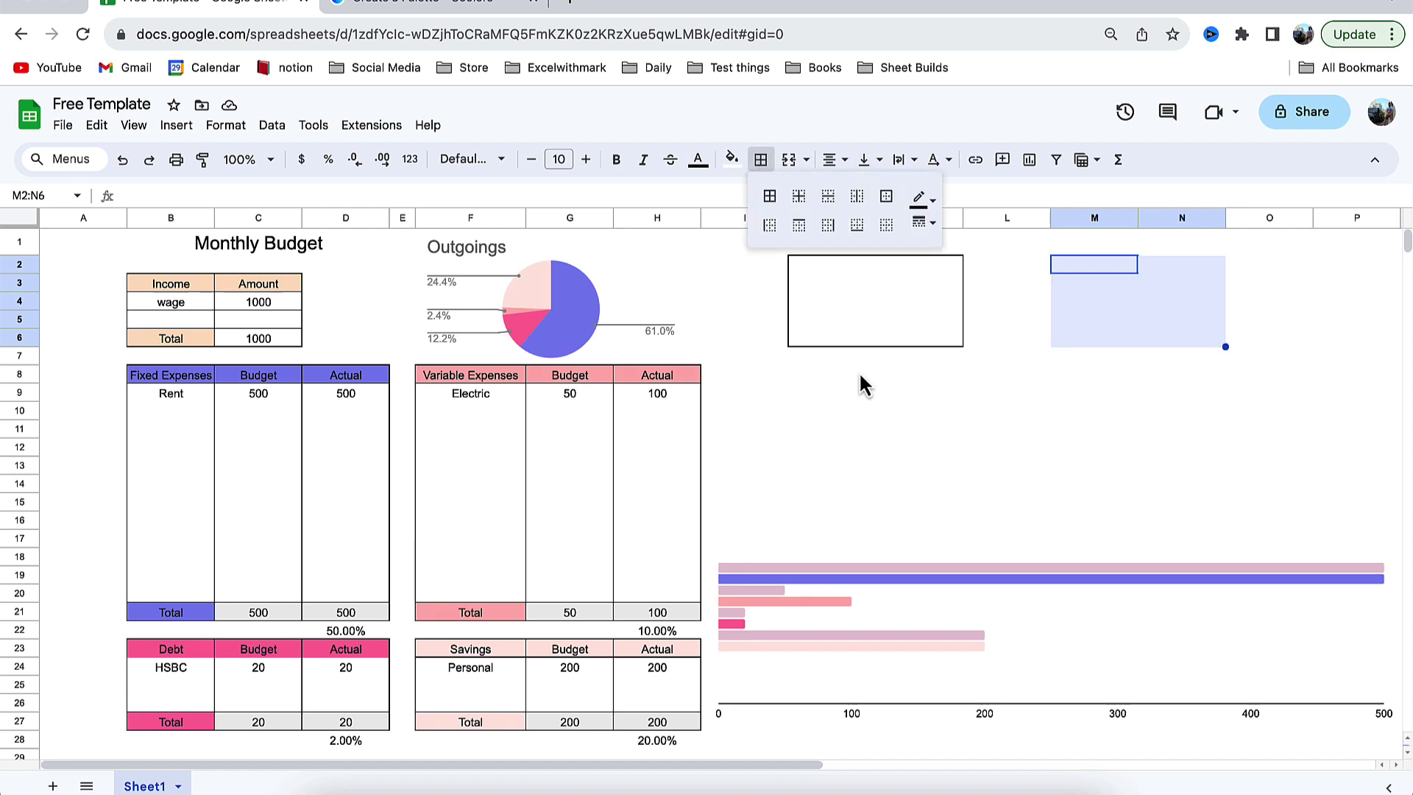
click(886, 197)
- Outline J9:K13 and M9:N13 with outer borders for the lower two cards
drag(811, 396, 929, 471)
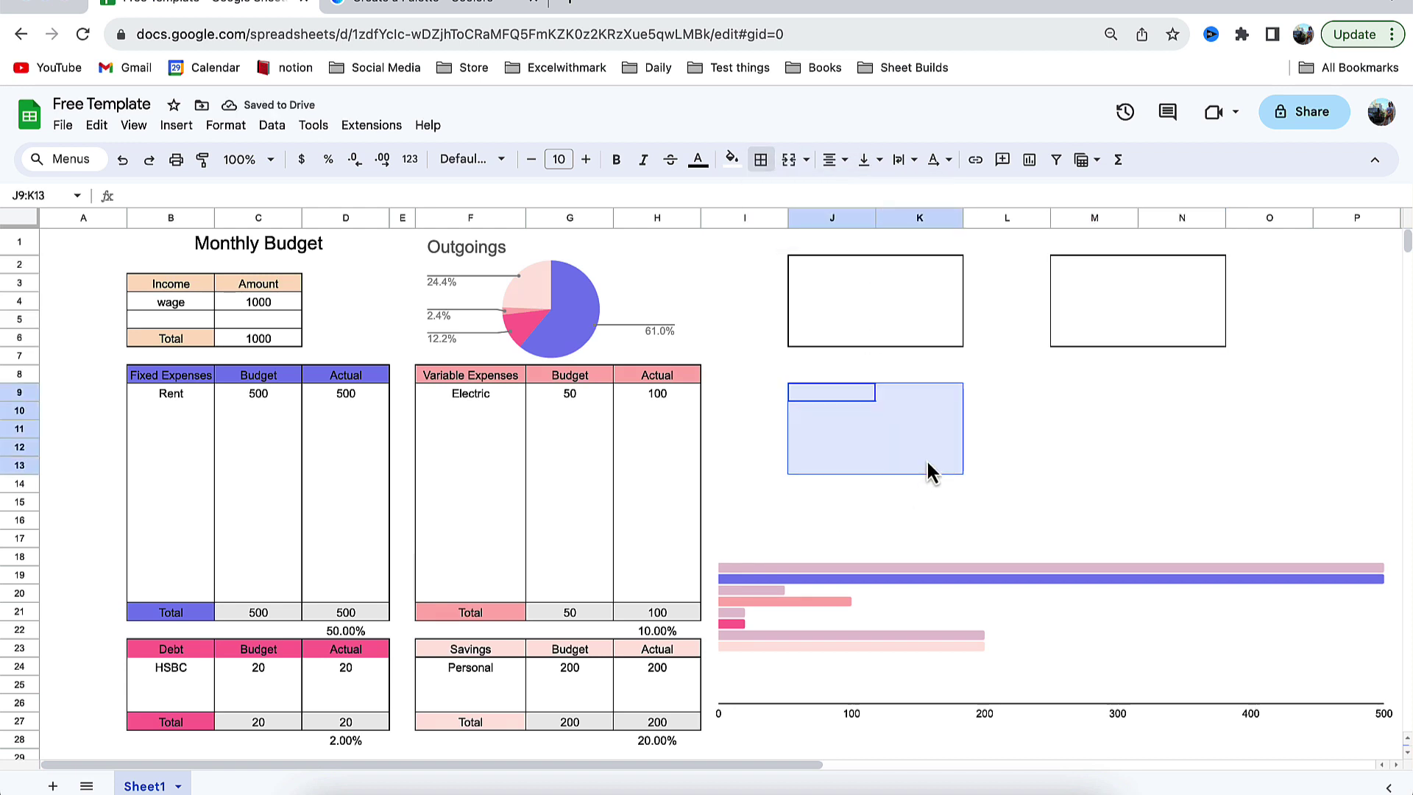
click(760, 159)
click(886, 196)
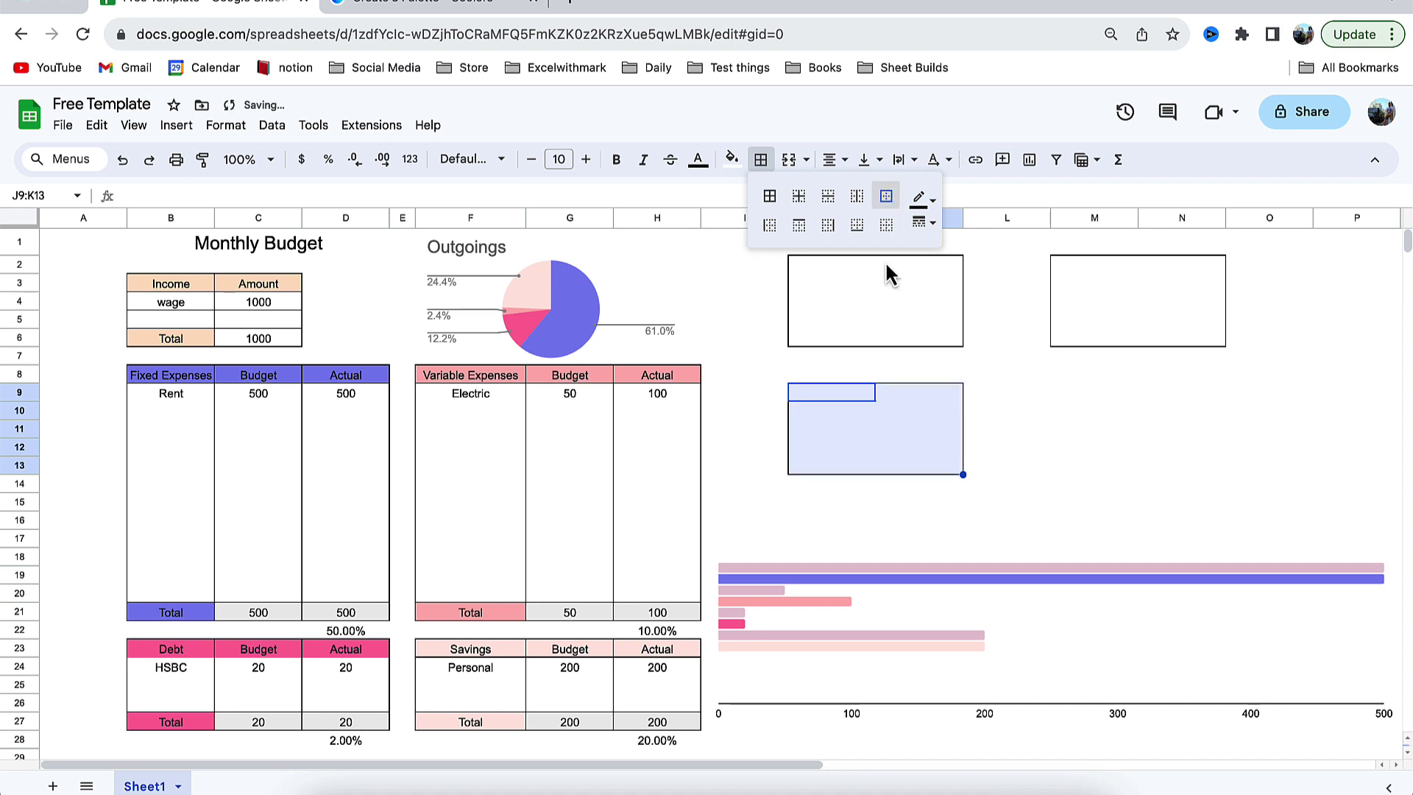
drag(1059, 375, 1164, 455)
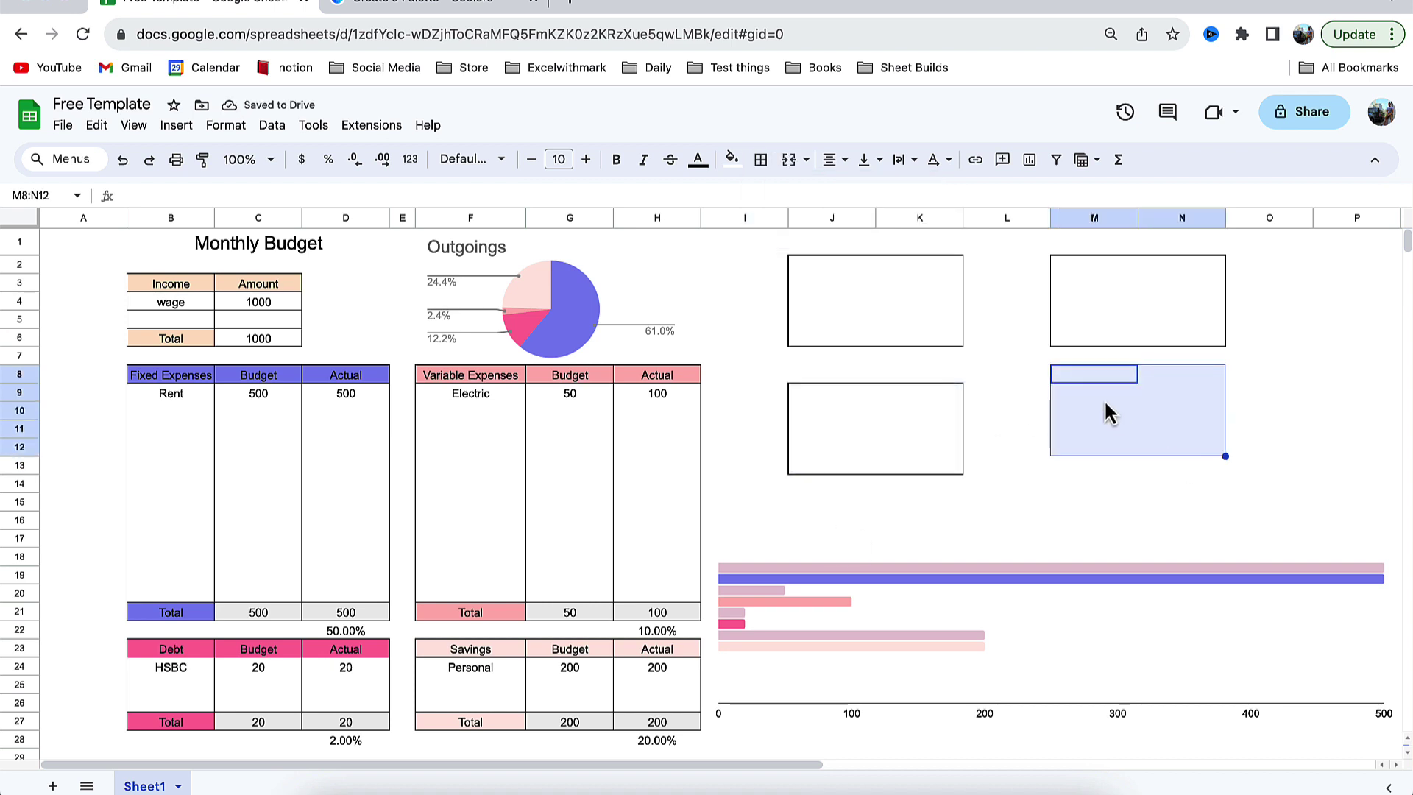
drag(1100, 395, 1176, 462)
click(760, 159)
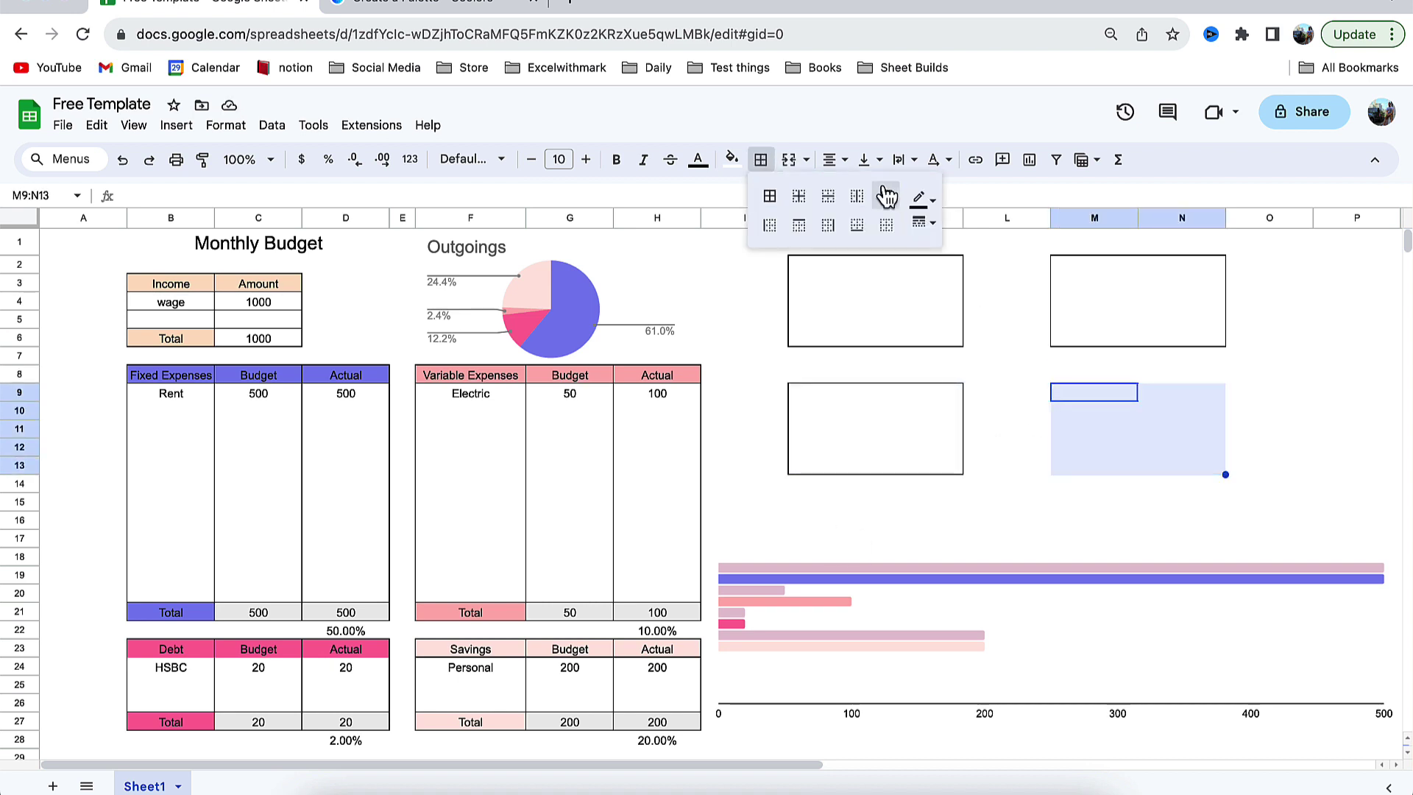
click(886, 196)
drag(842, 270, 895, 263)
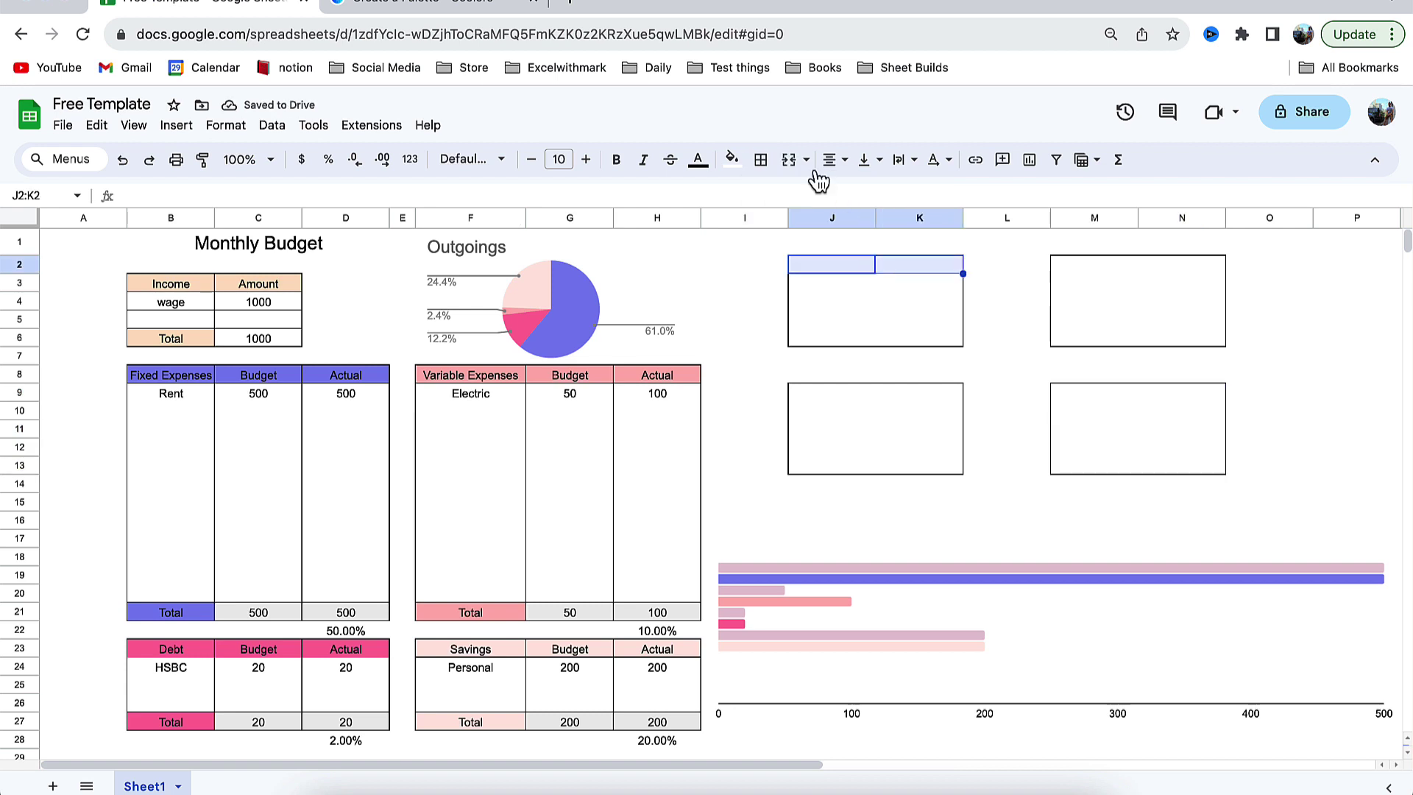
- Merge J2:K2 and complete the card title as 'Total Income'
click(789, 160)
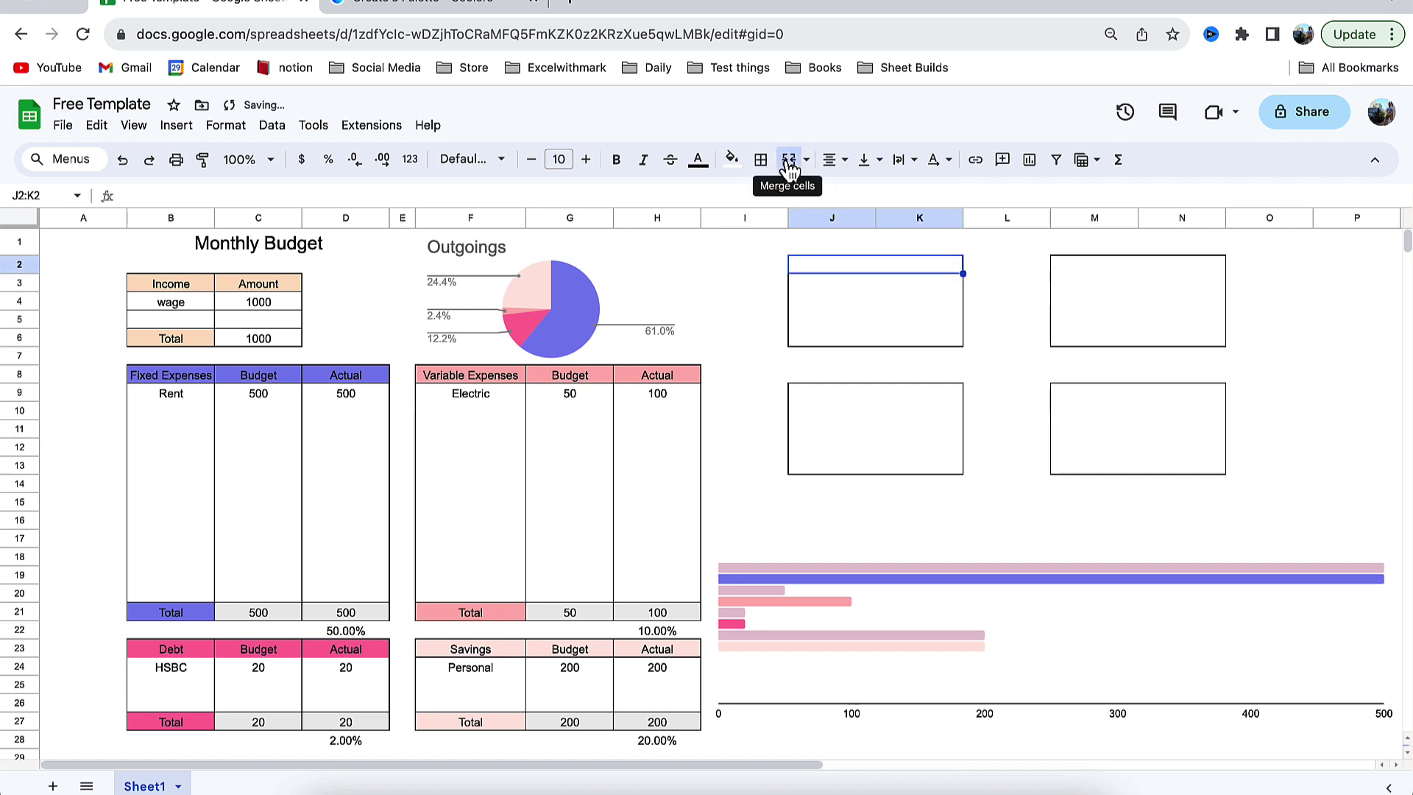
drag(964, 274, 969, 342)
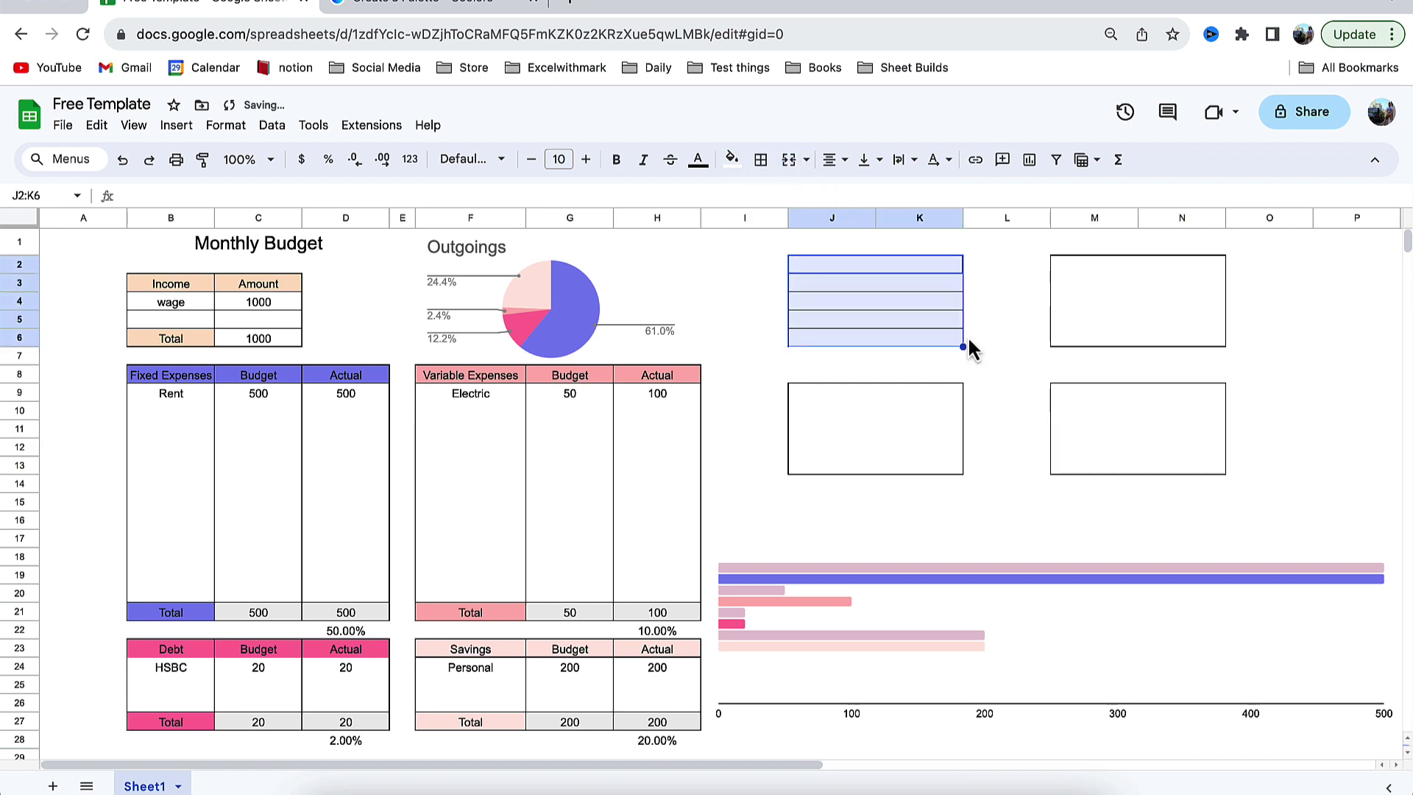
key(ctrl+z)
double_click(880, 265)
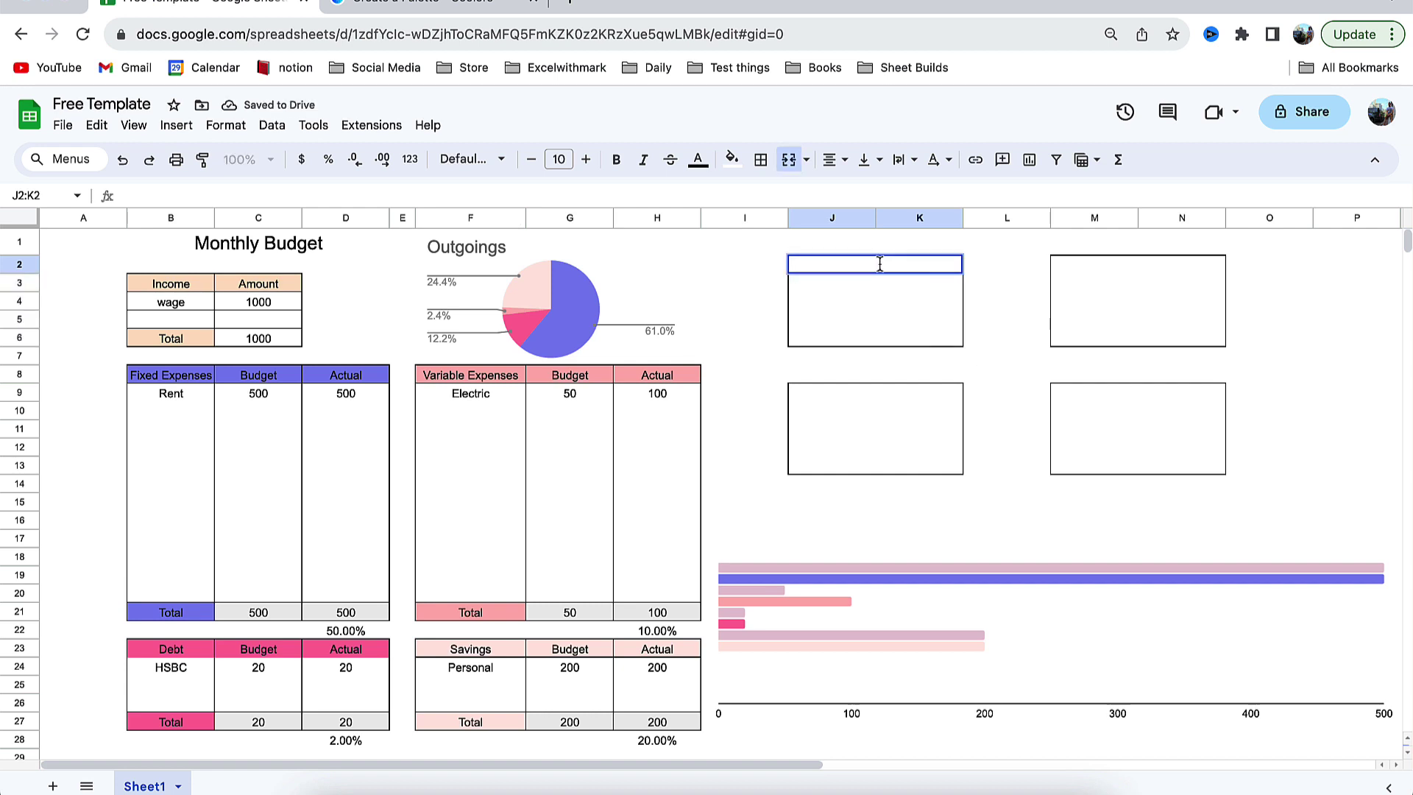
text(Total Income)
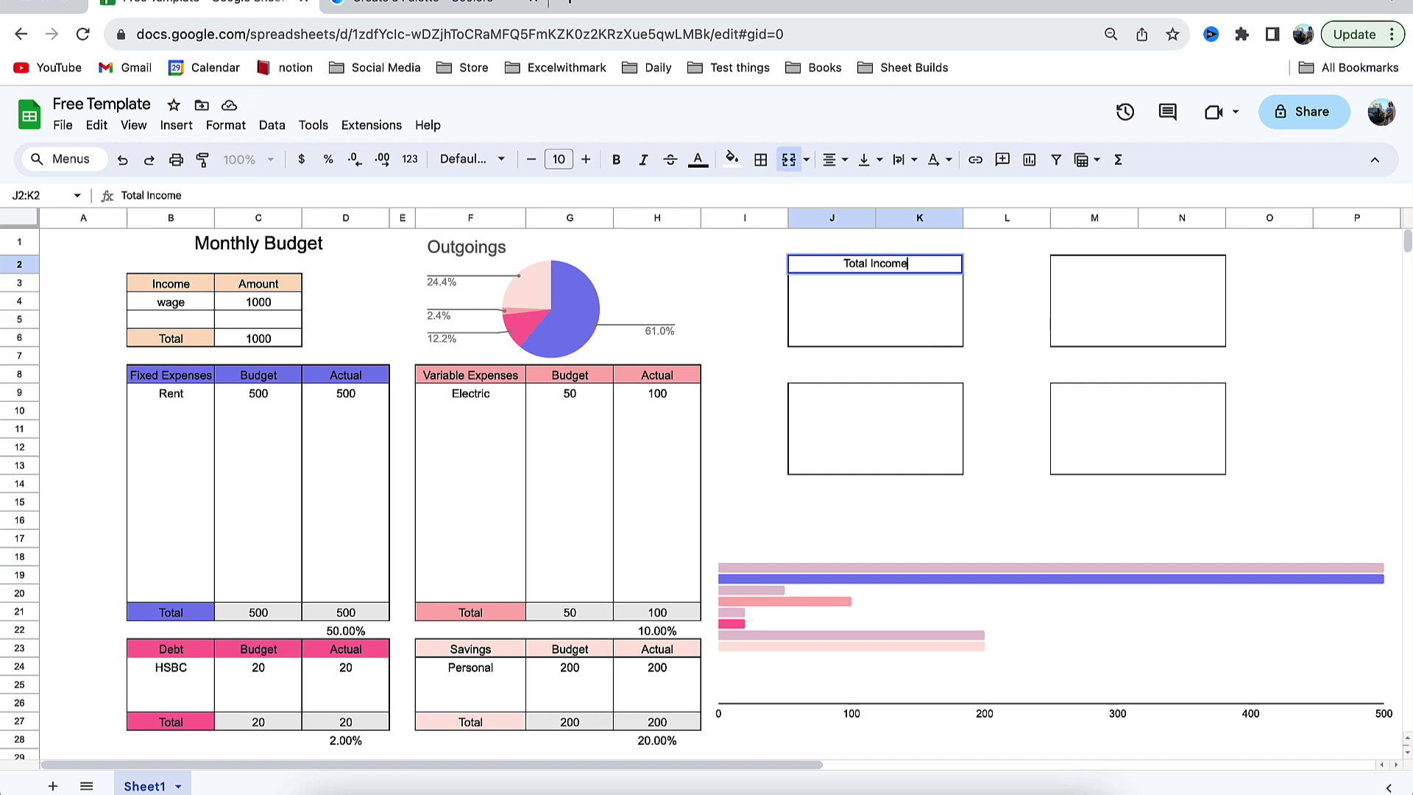
- Enter =C6 in J4 to show the income total
click(896, 344)
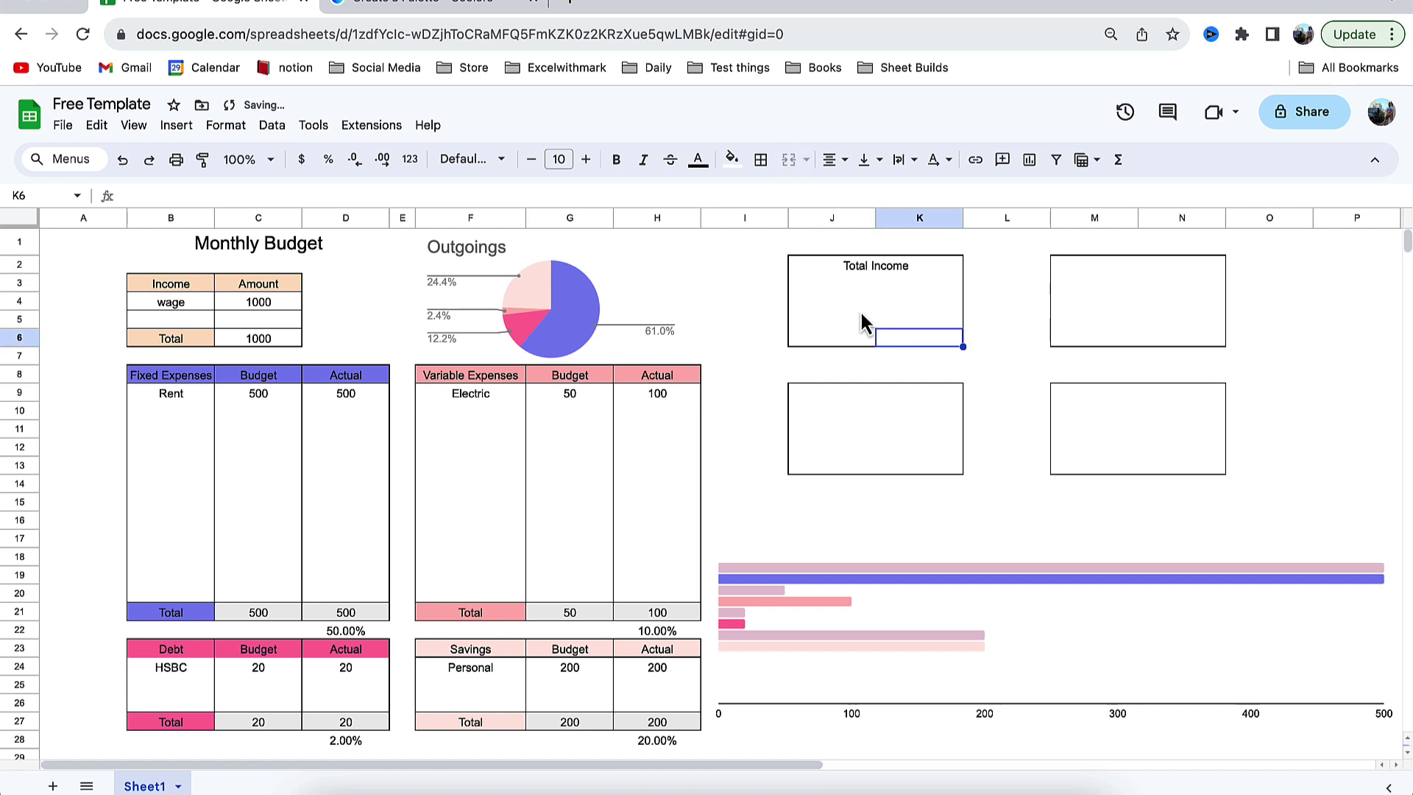
click(861, 308)
text(=)
click(266, 345)
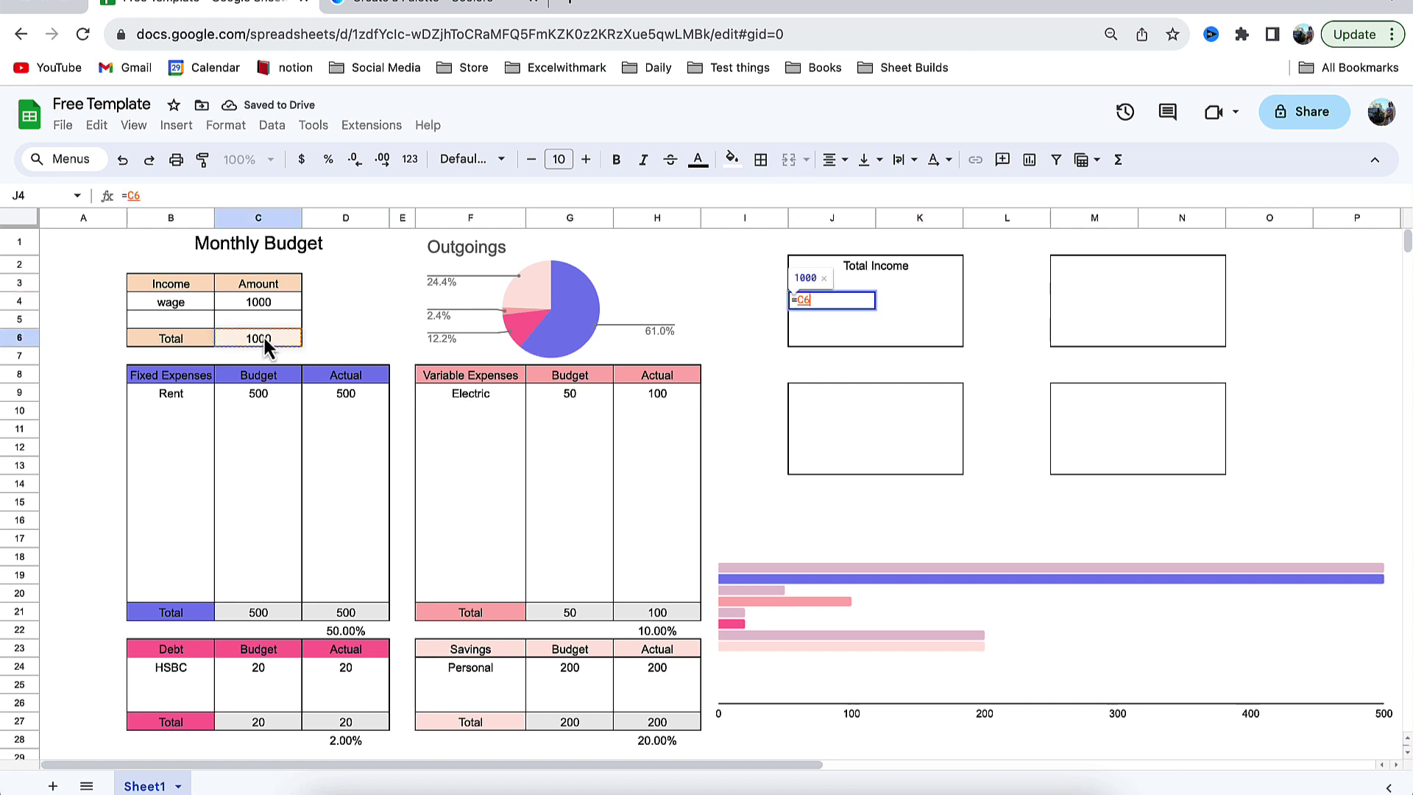
key(Return)
- Merge J3:K6 into a single card body
click(832, 304)
click(587, 159)
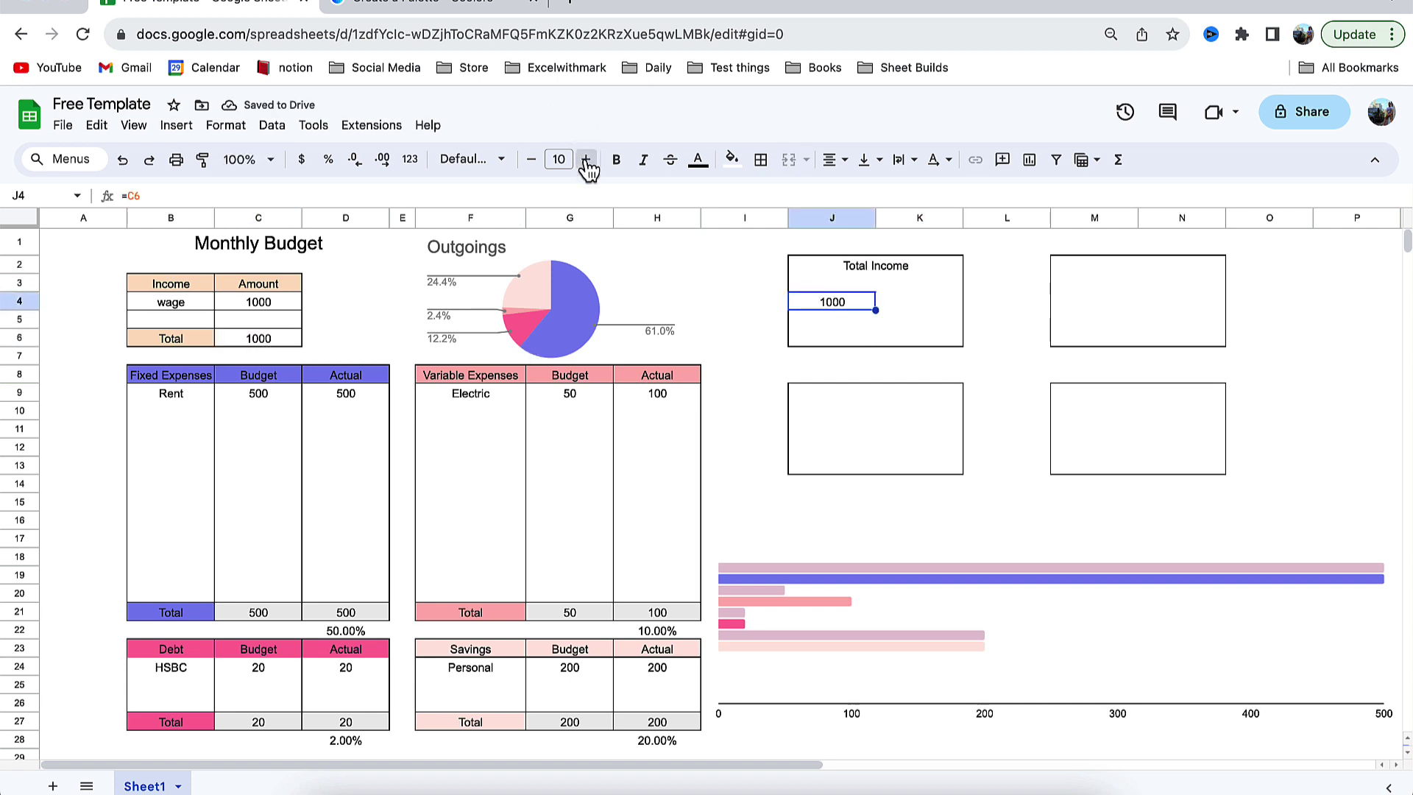
click(586, 159)
click(587, 159)
click(586, 160)
key(ctrl+z)
key(ctrl+z)
key(ctrl+z)
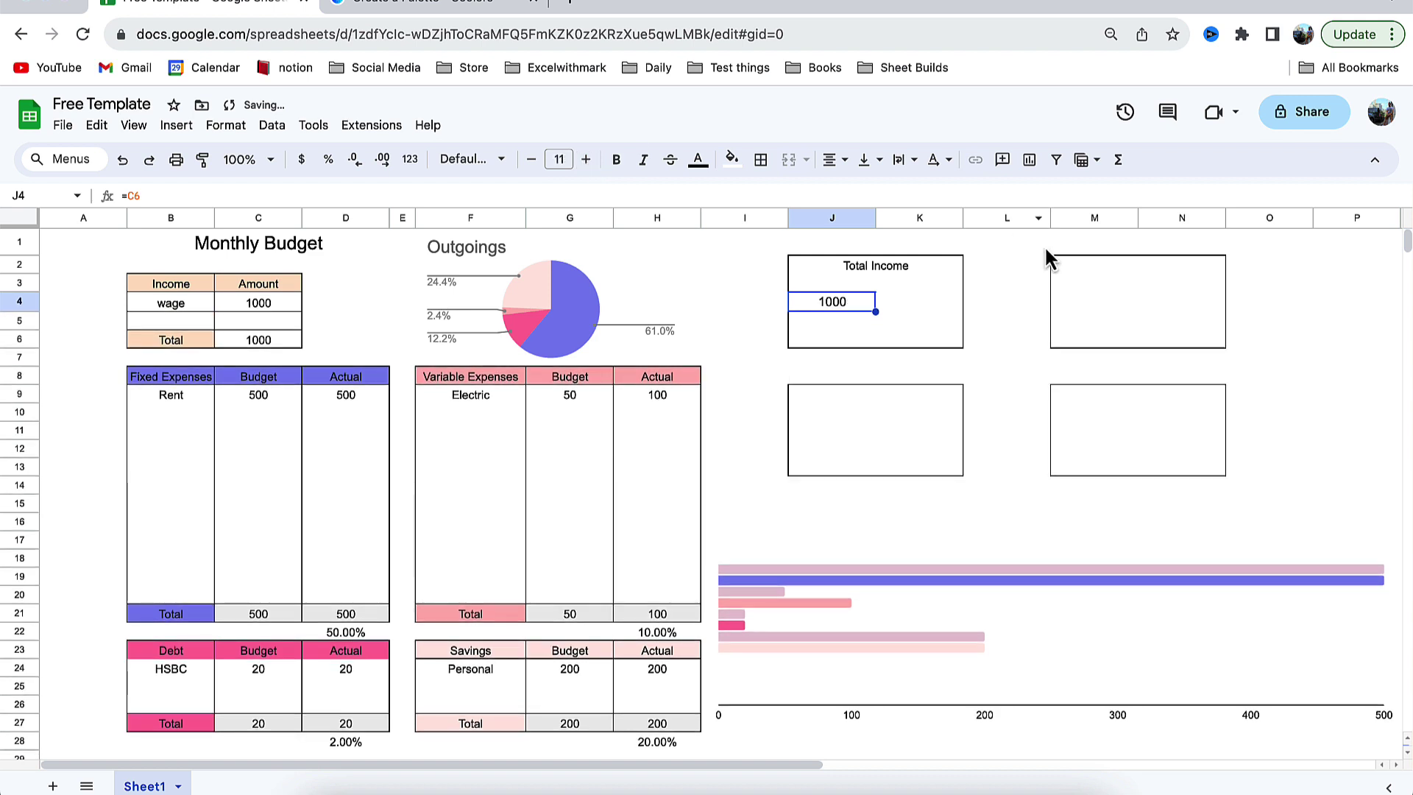
drag(853, 280, 924, 334)
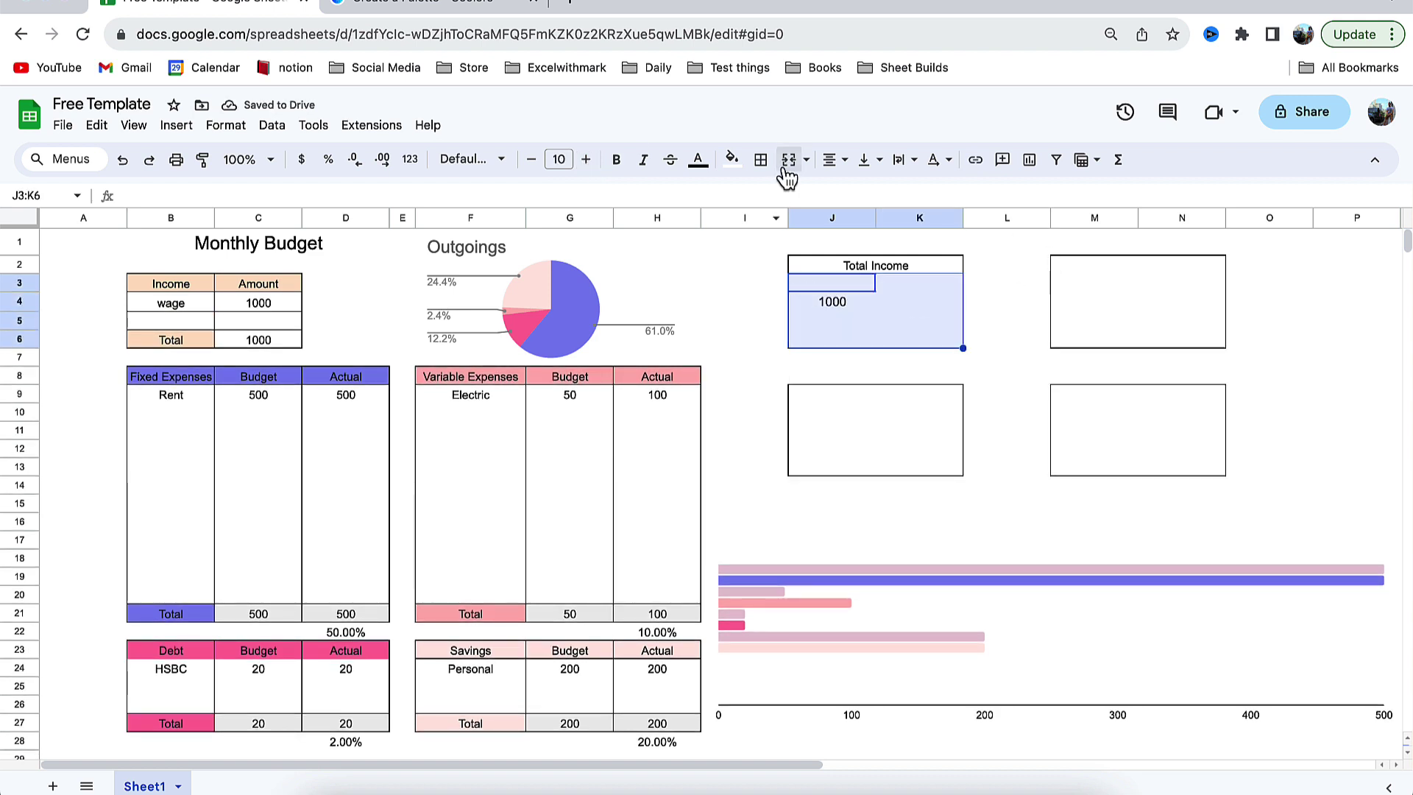
click(786, 162)
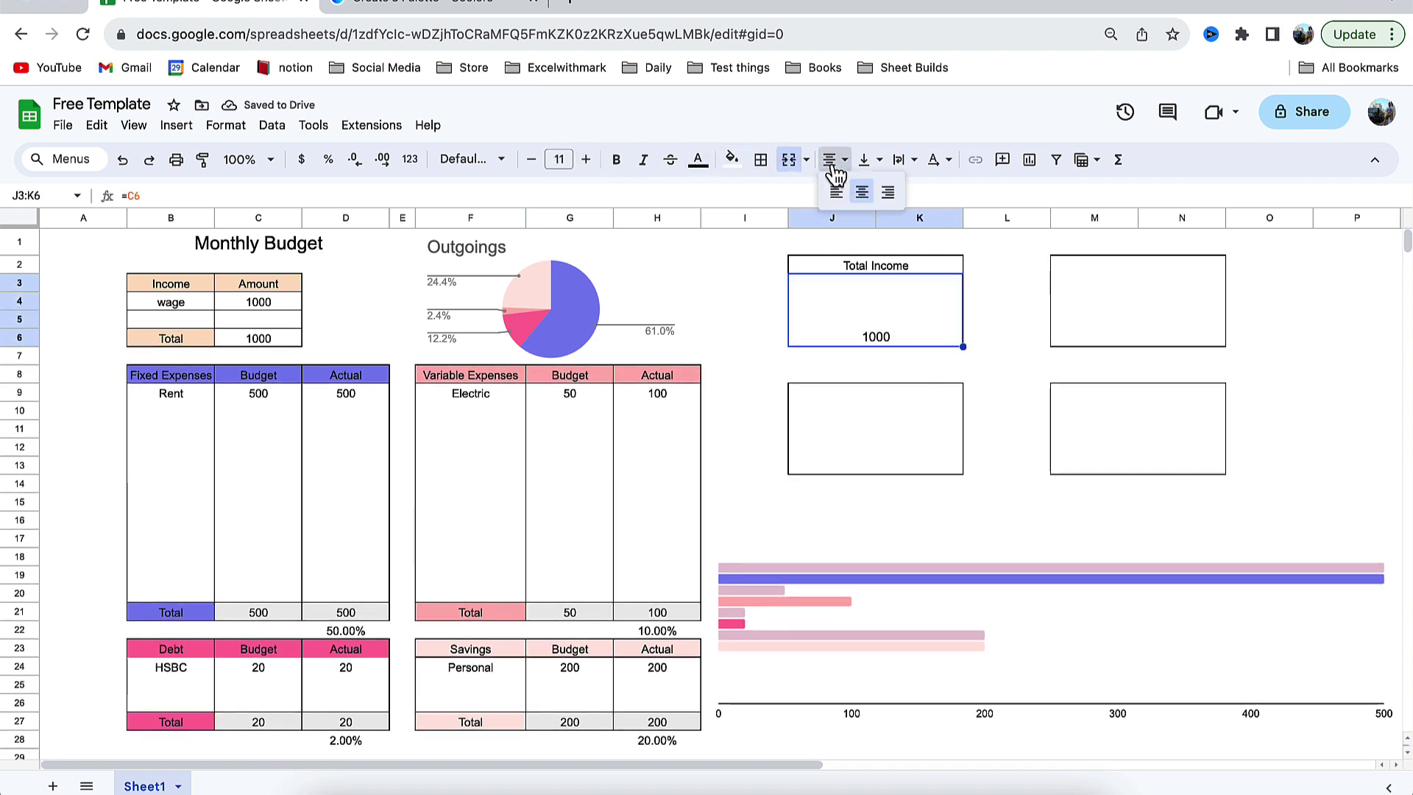
- Centre the 1000 vertically and raise its font size to 38
click(870, 161)
click(896, 192)
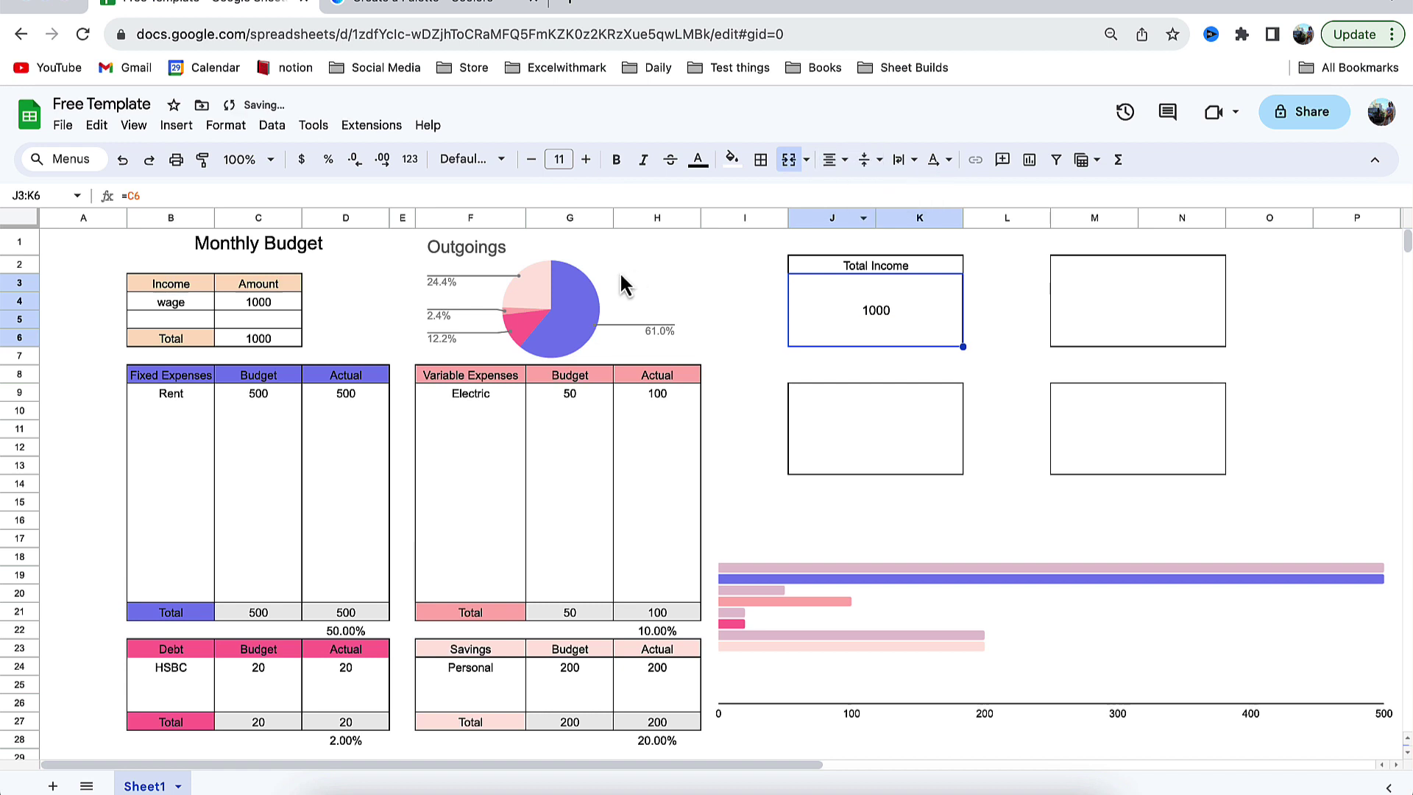
click(586, 159)
click(586, 160)
click(586, 160)
click(586, 160)
click(586, 159)
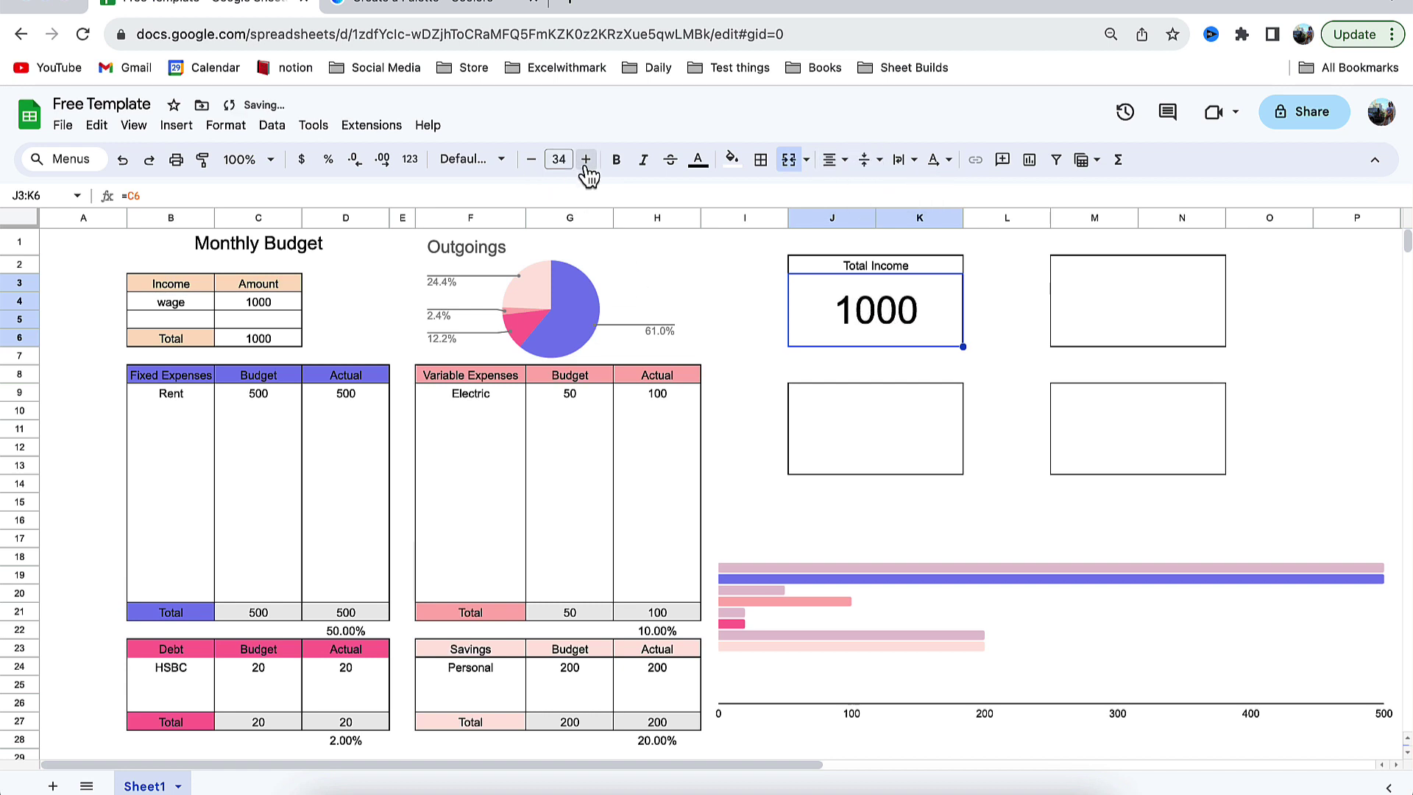
click(585, 160)
click(585, 160)
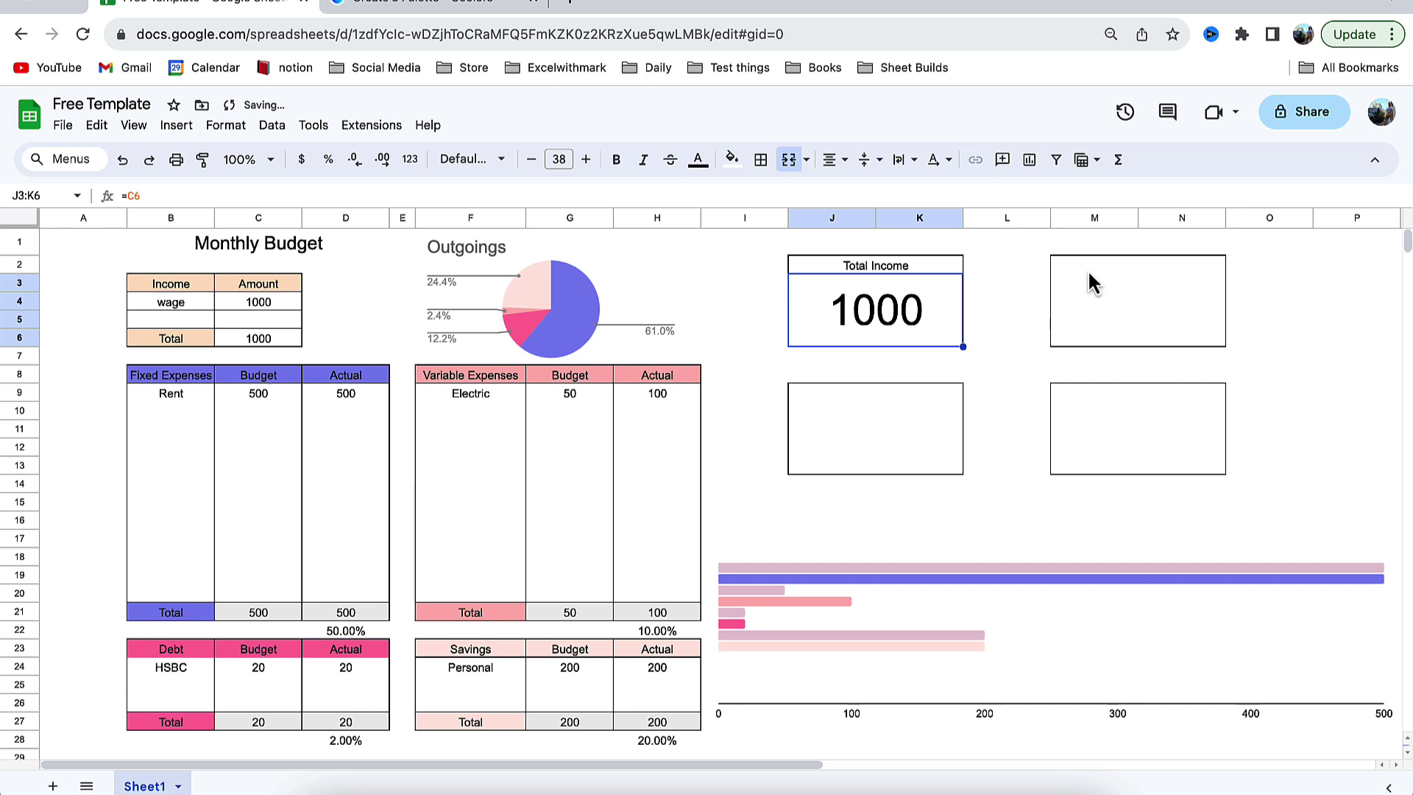
drag(1089, 266, 1193, 267)
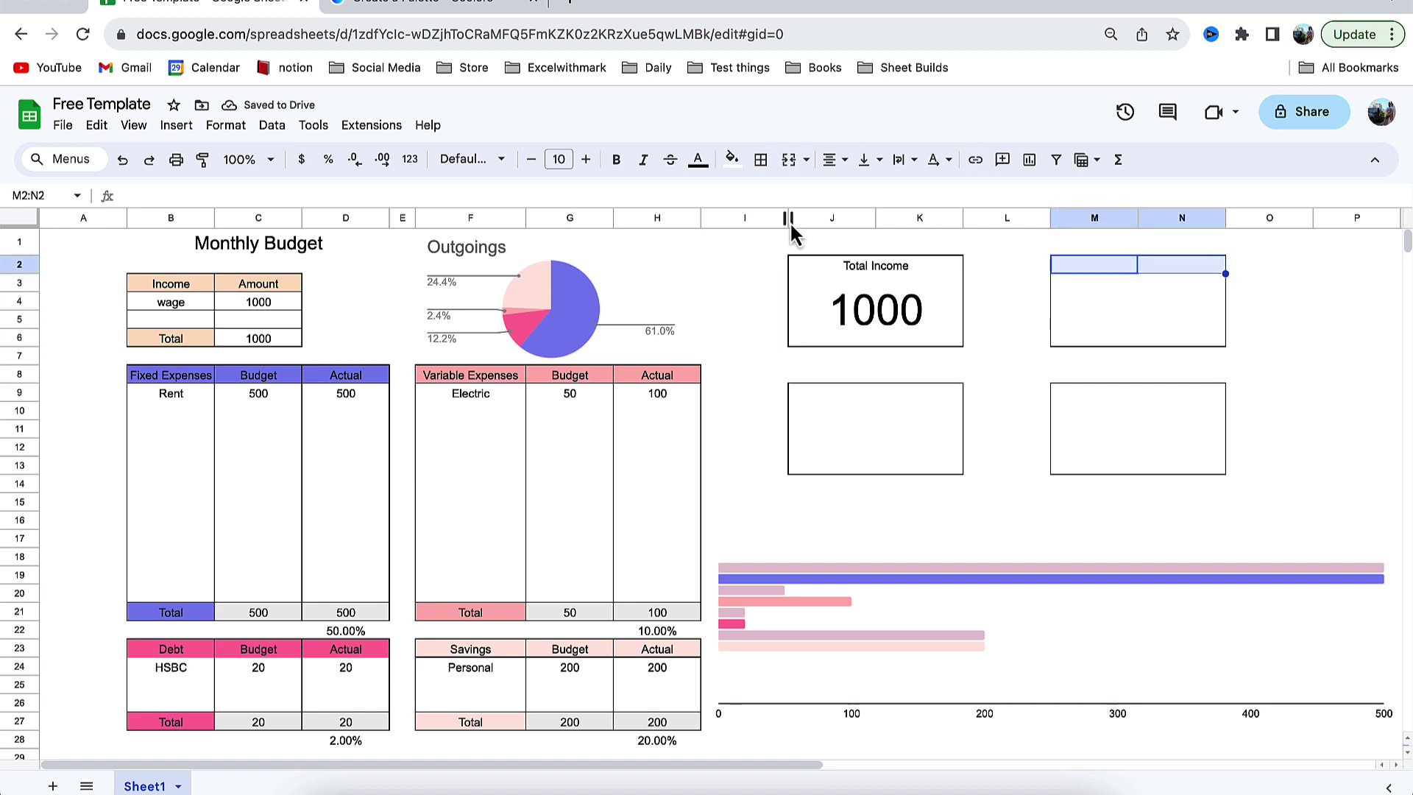
- Merge M2:N2 and title it 'Total Outgoings'
click(732, 159)
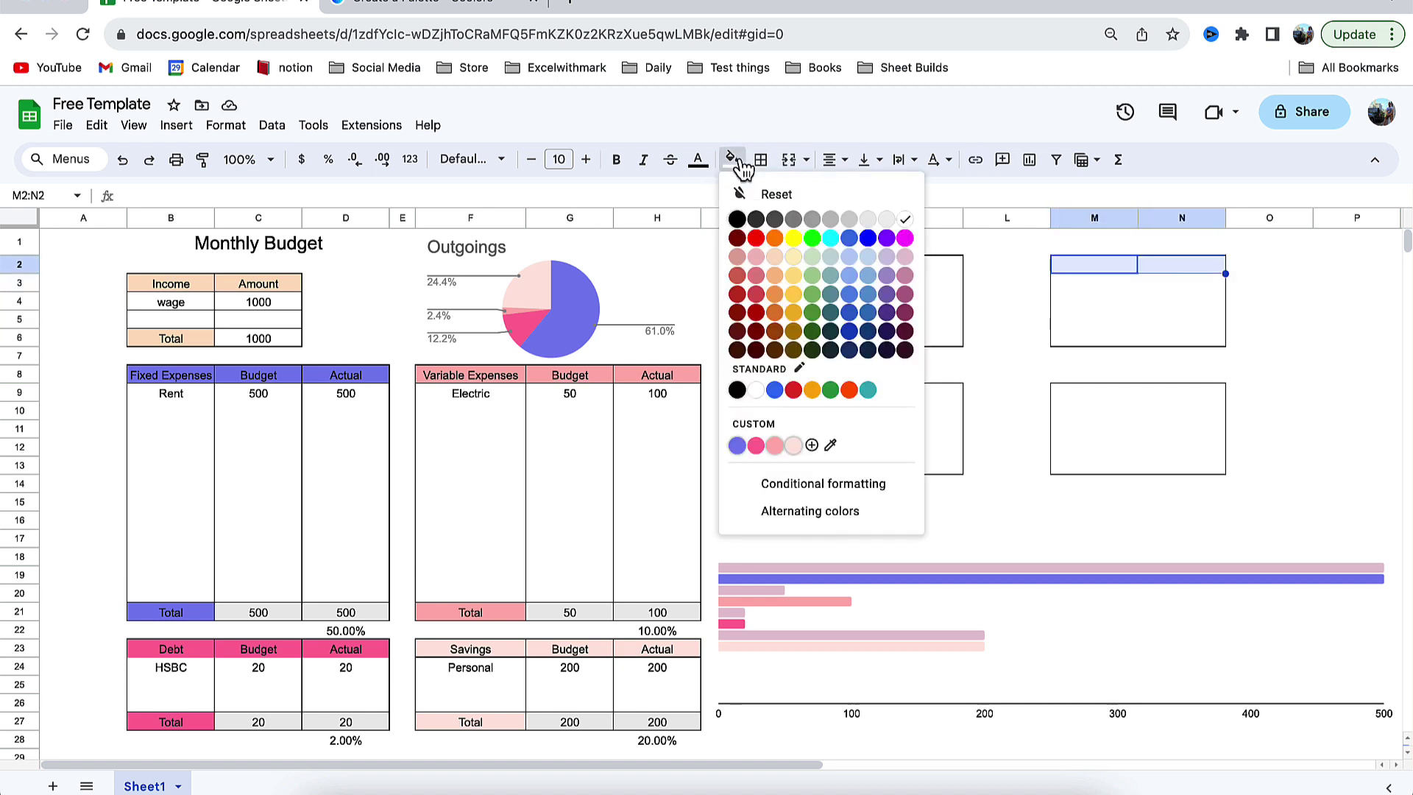
click(740, 164)
click(807, 160)
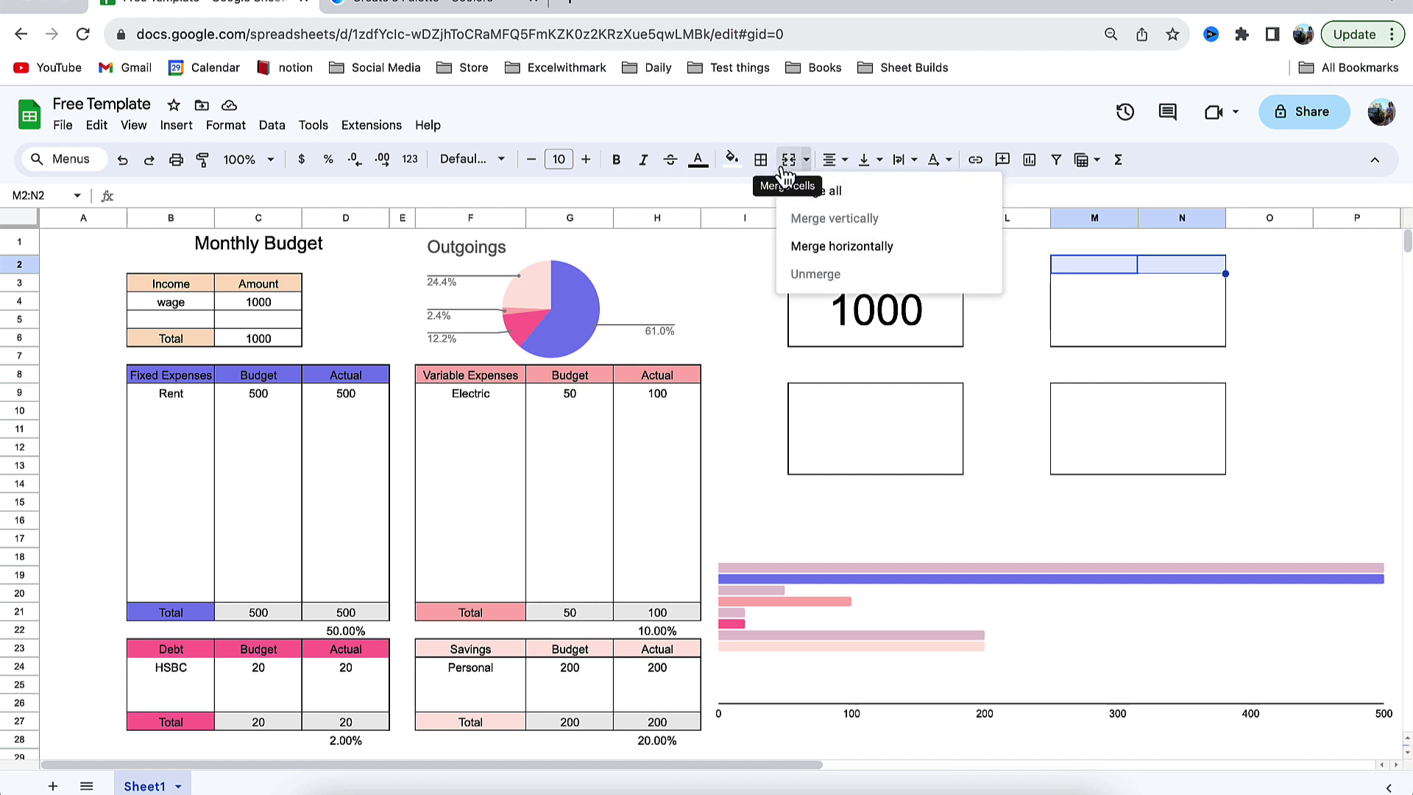
click(786, 166)
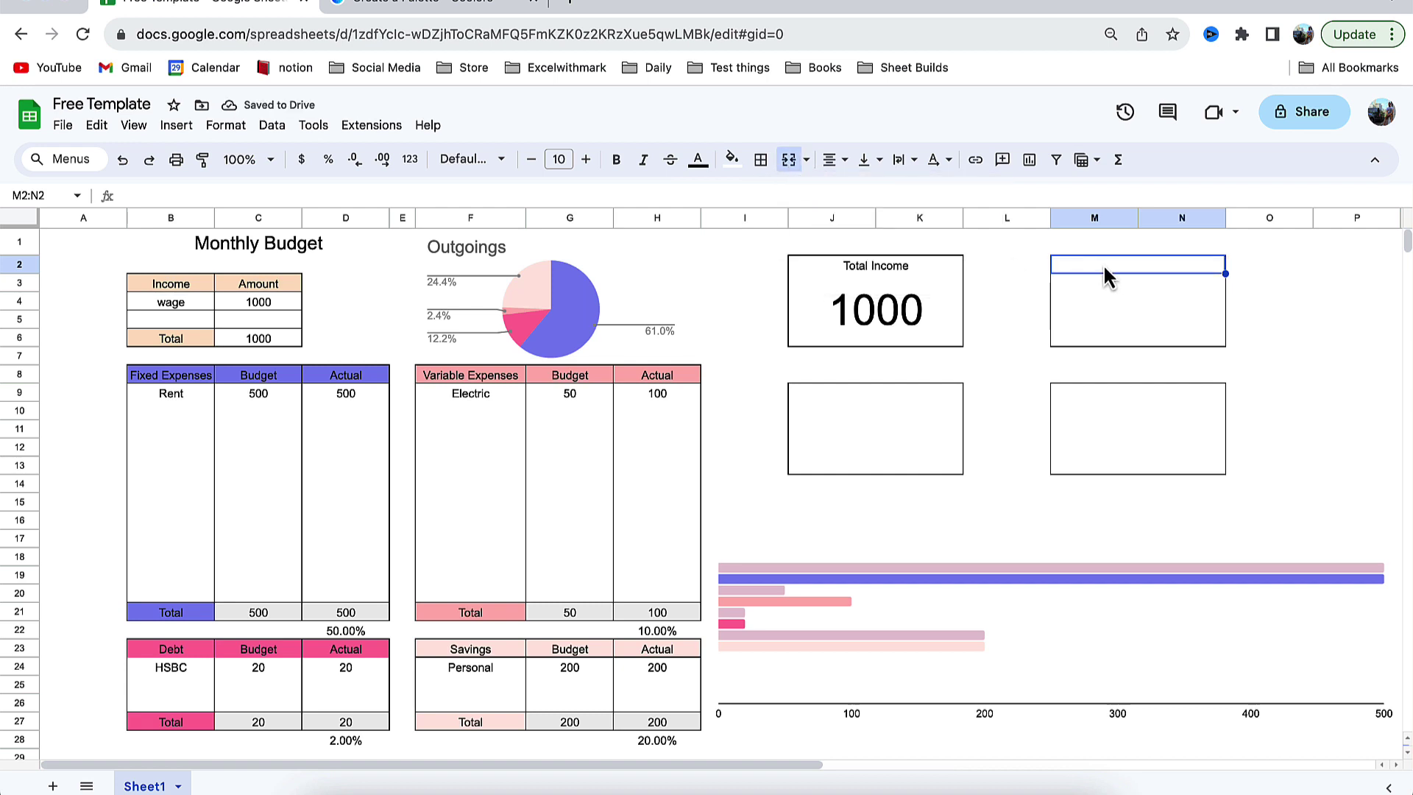
double_click(1104, 264)
text(al )
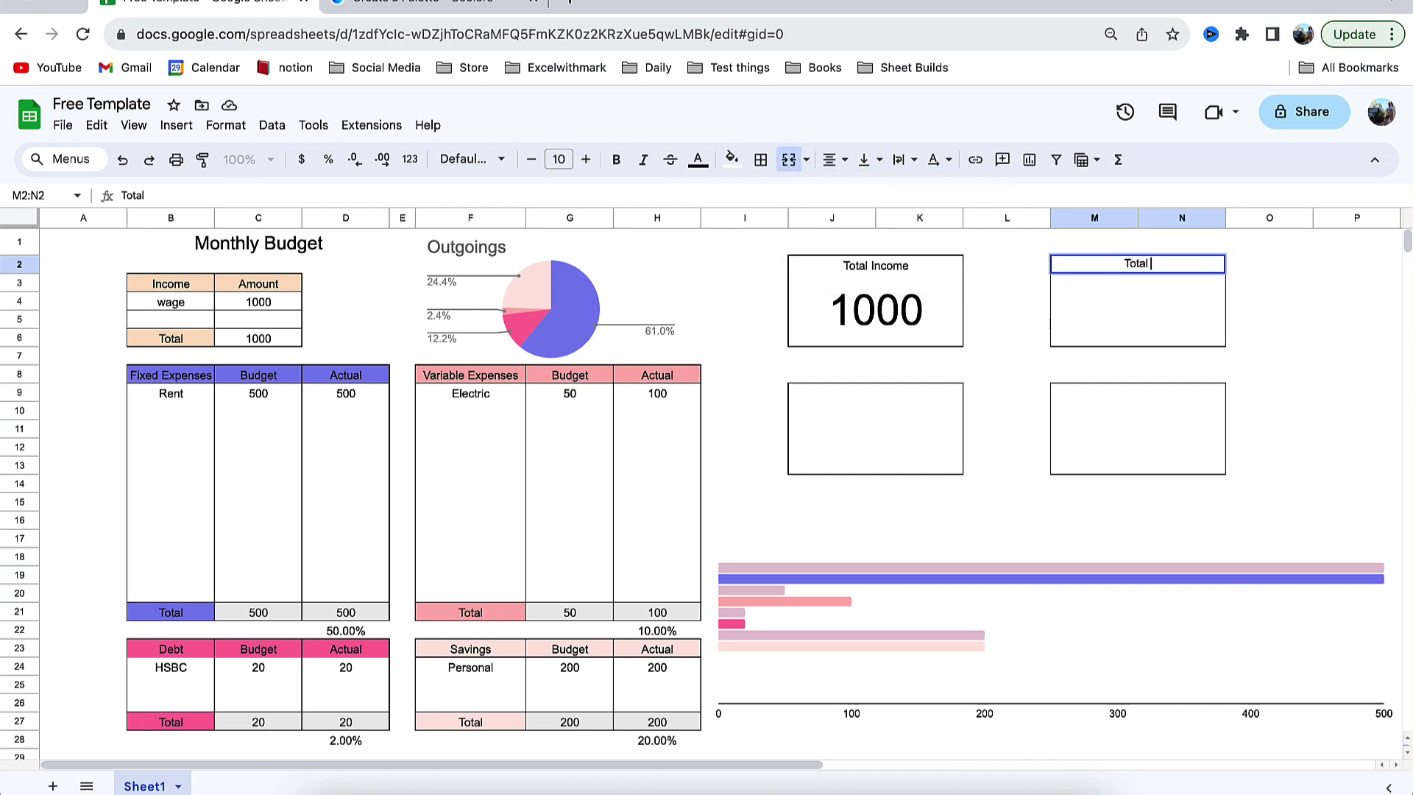
text(Outgoings)
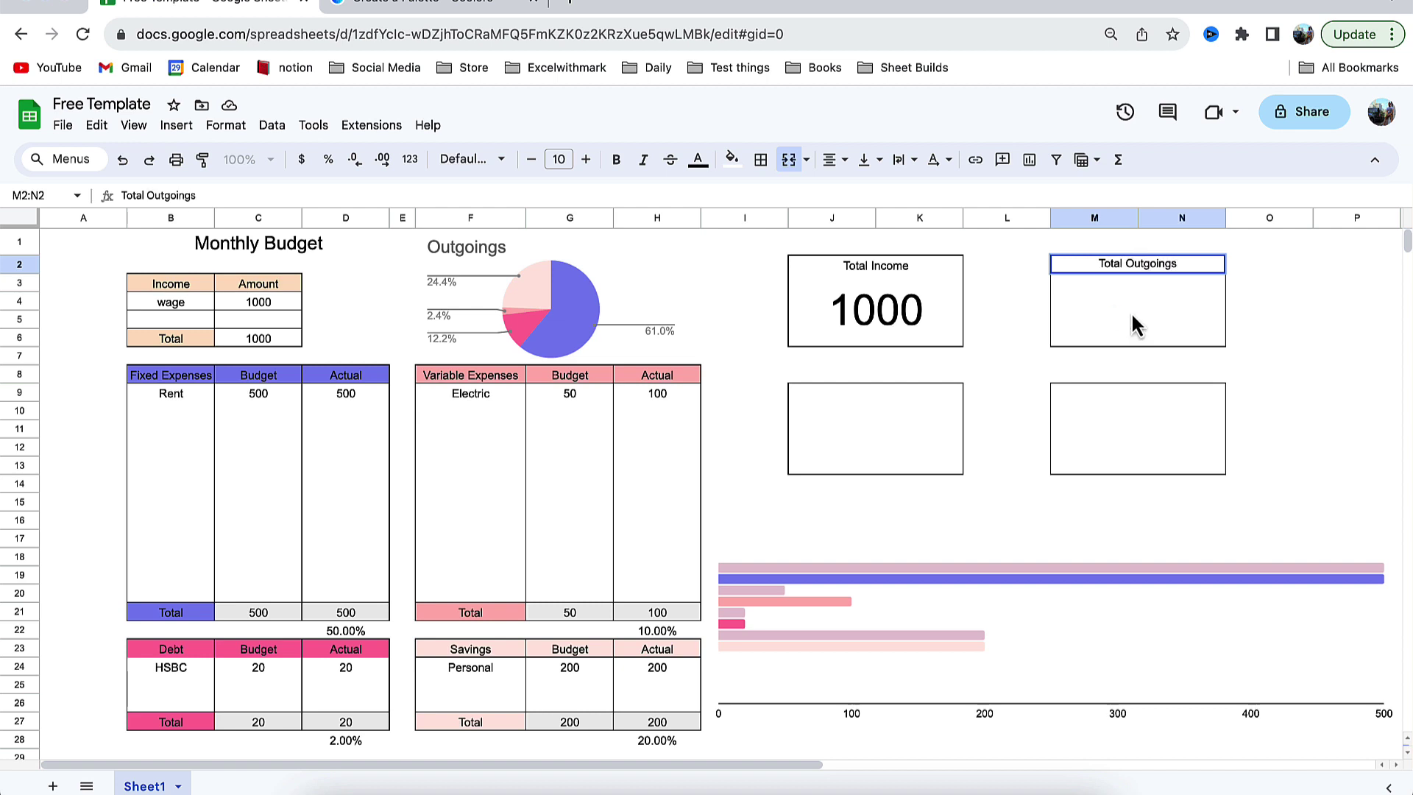
- Merge M3:N6 and enter =D21+H21+D27+H27 to total the outgoings
drag(1109, 290, 1181, 338)
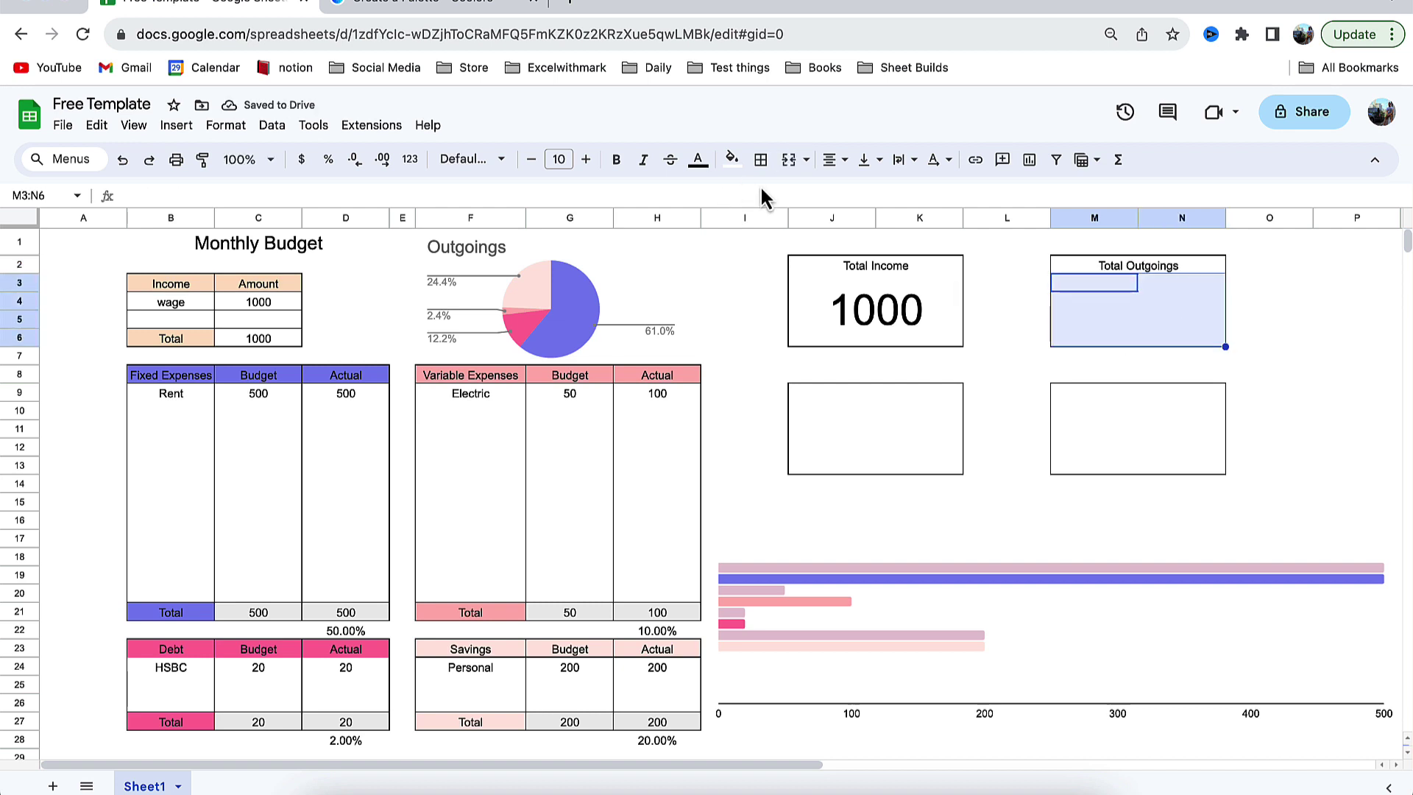
click(763, 162)
click(786, 162)
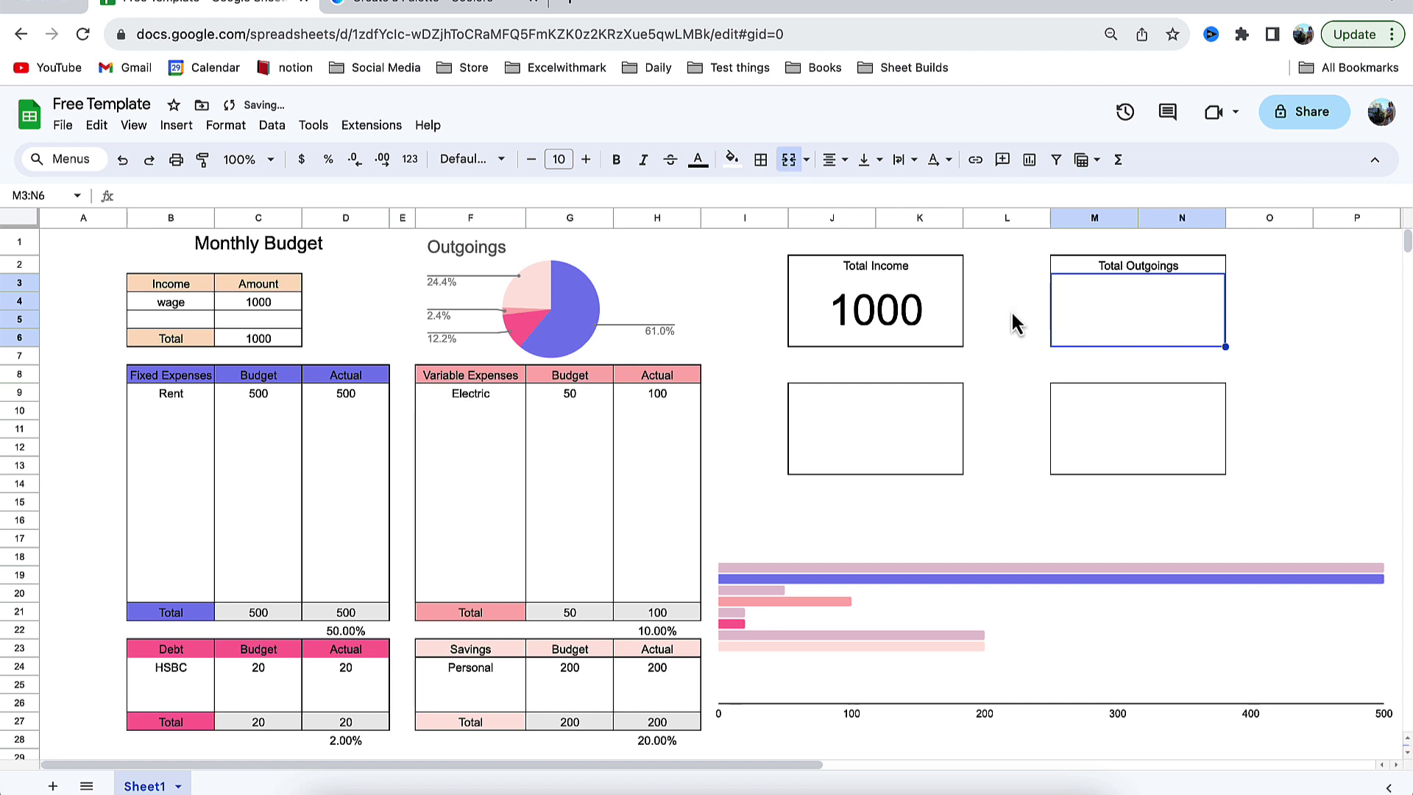
text(=)
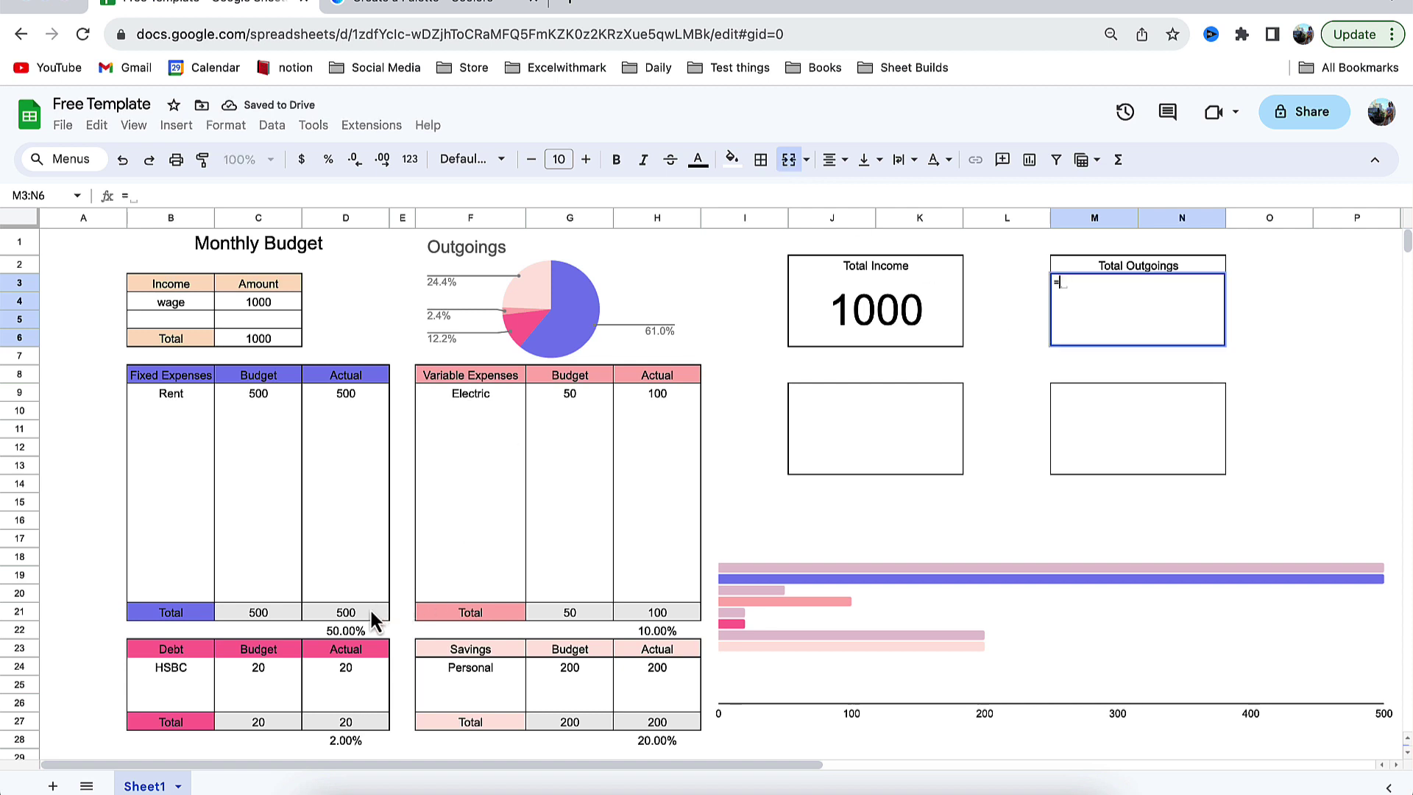
click(371, 611)
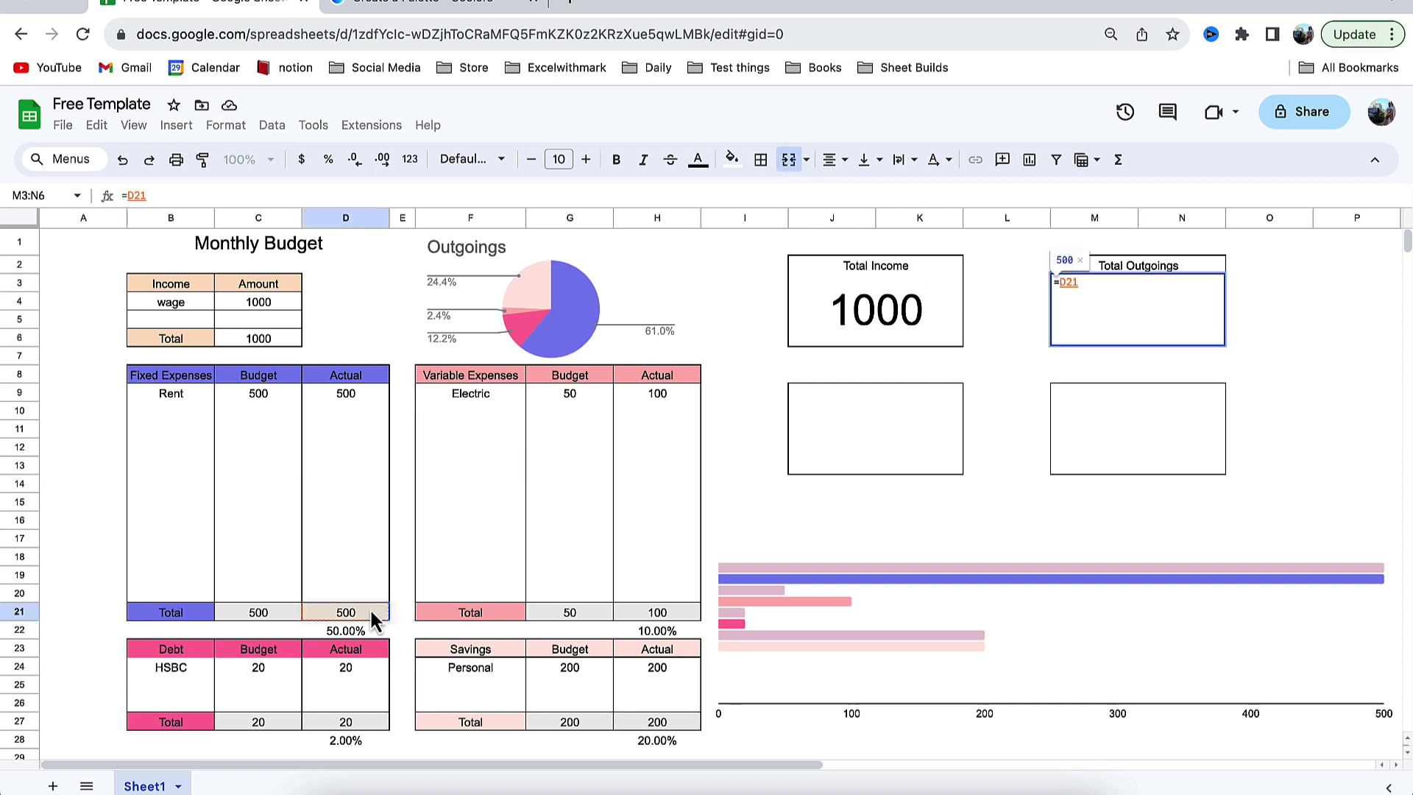
text(+)
click(662, 617)
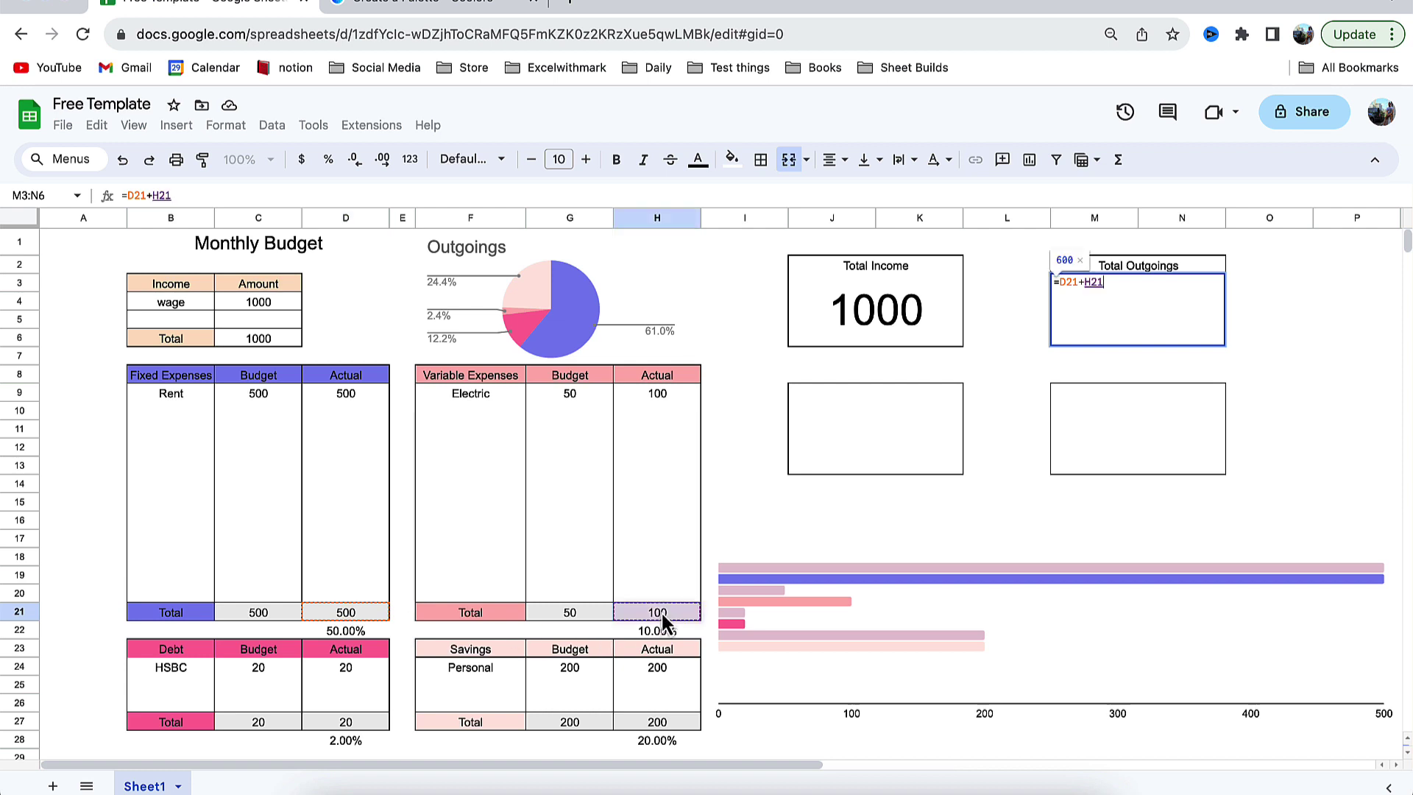
text(+)
click(346, 721)
text(+)
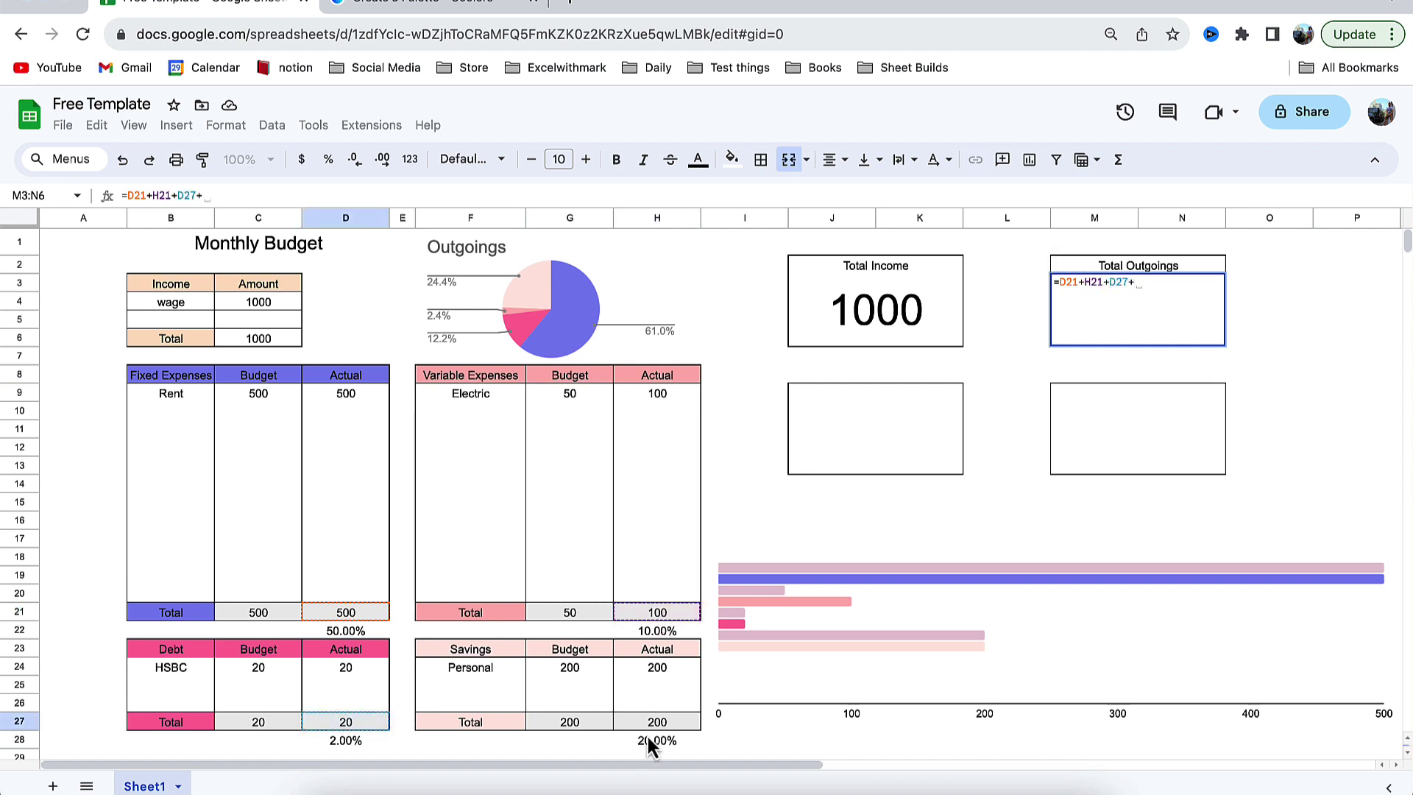
click(666, 721)
key(Return)
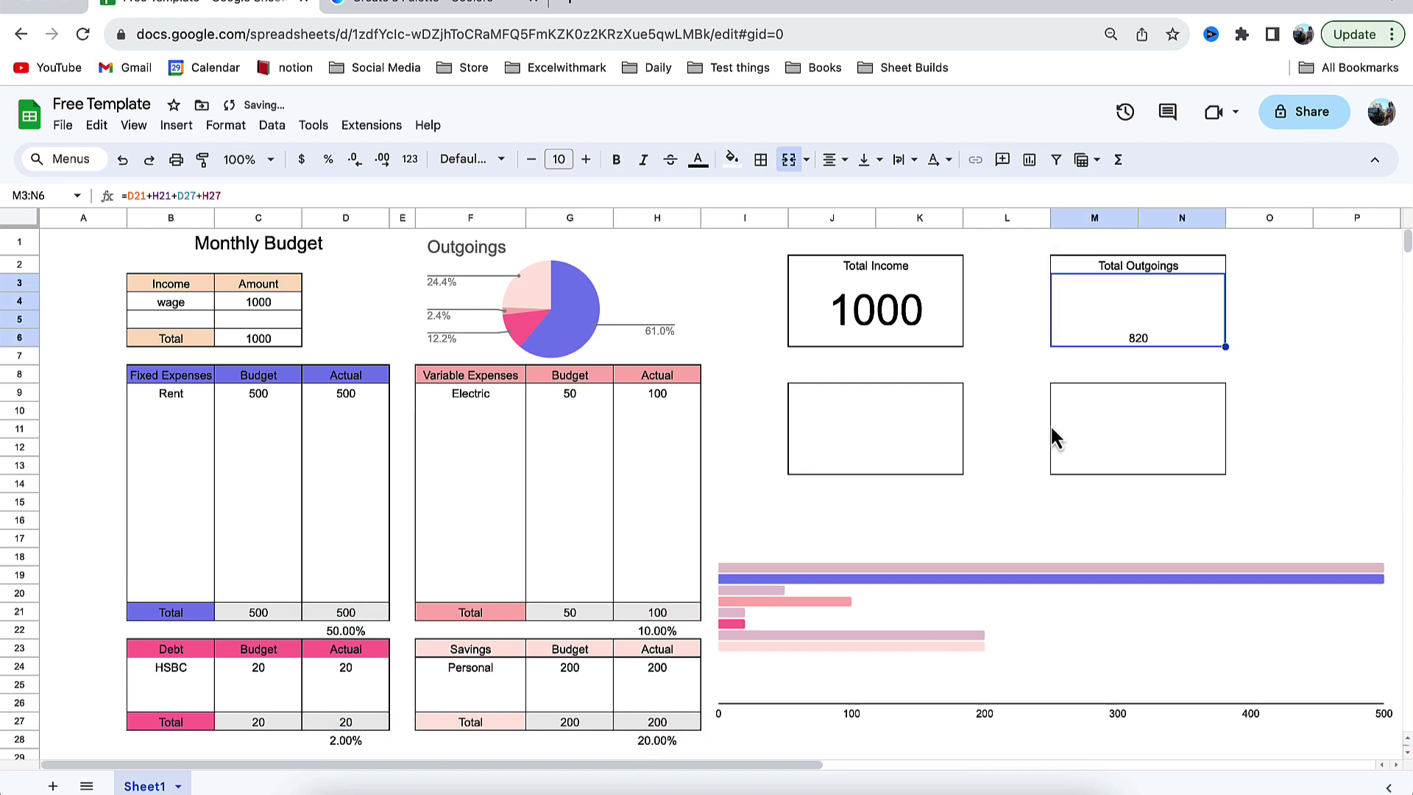
- Vertically centre the 820 outgoings total in M3:N6 and enlarge it to font size 37
click(868, 159)
click(892, 202)
click(585, 161)
click(586, 161)
click(586, 161)
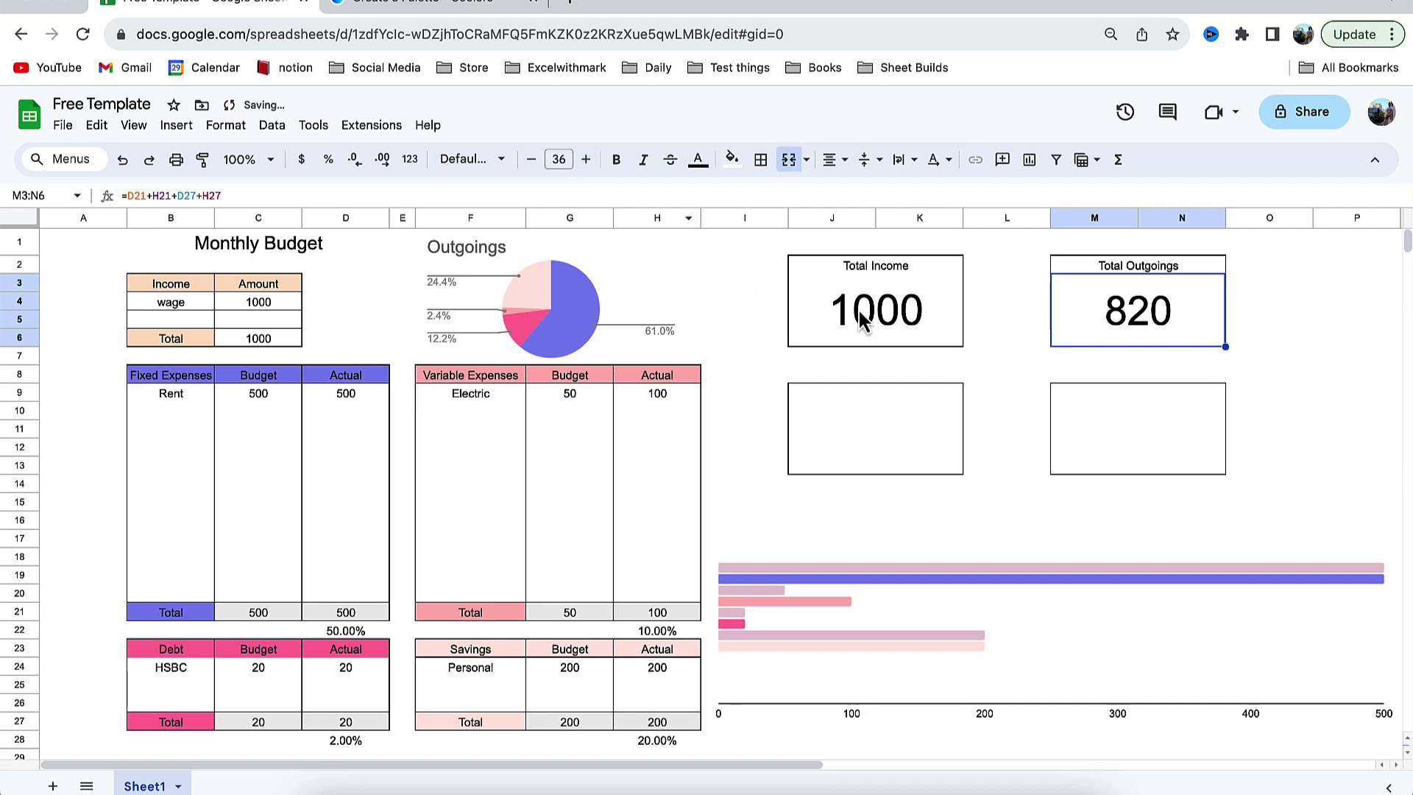
click(888, 322)
click(1104, 324)
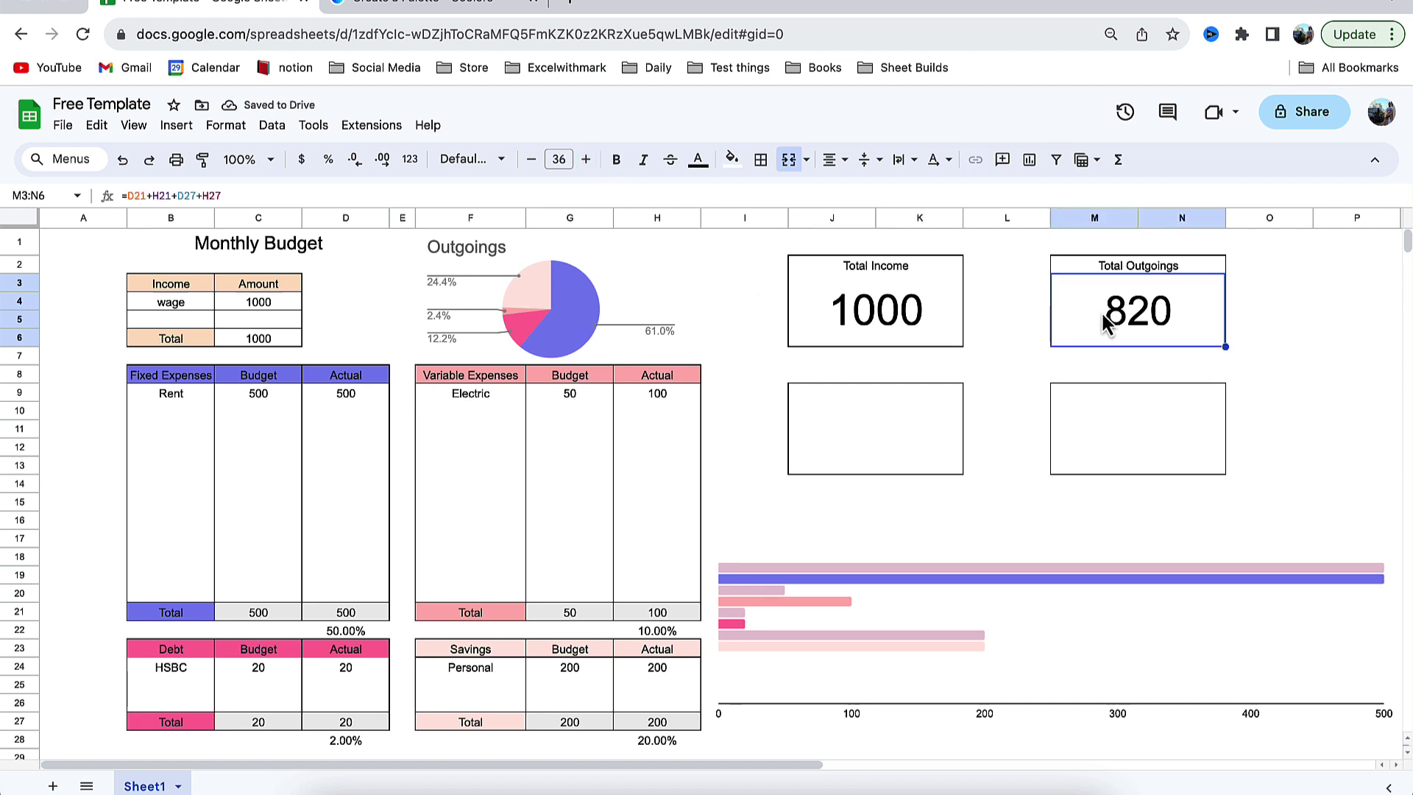
click(586, 161)
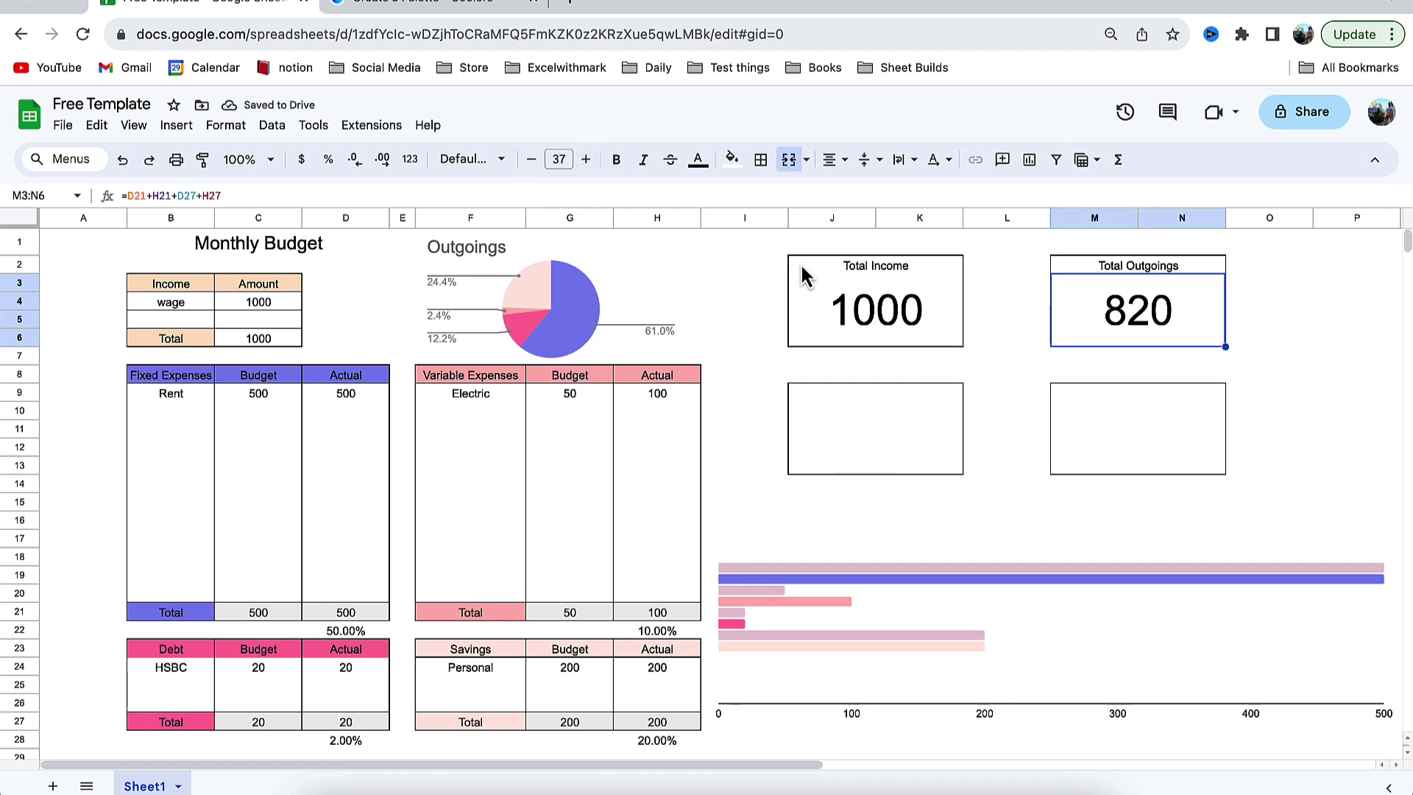
- Fill the Total Income box light pink and the Total Outgoings box darker pink
drag(801, 263, 884, 309)
click(732, 159)
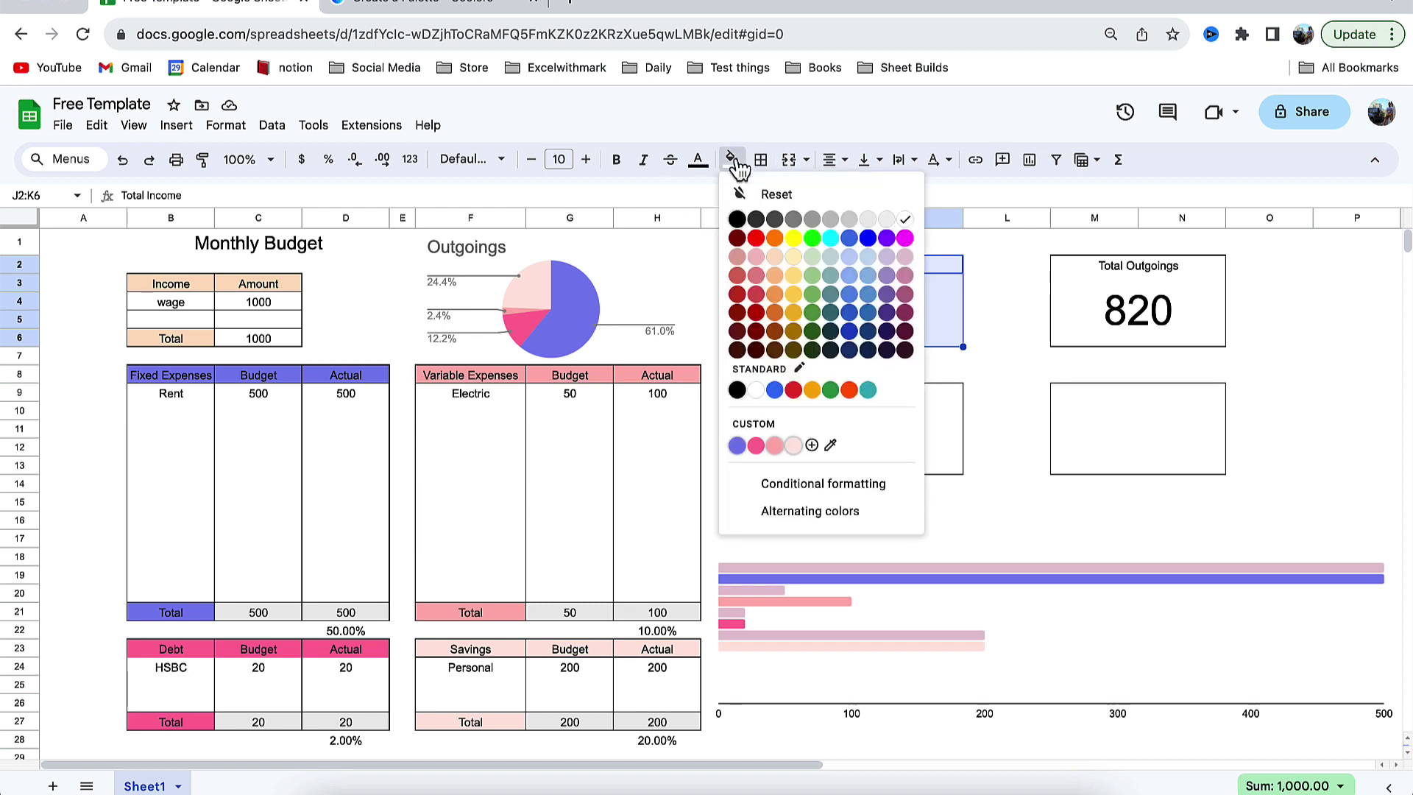
click(757, 446)
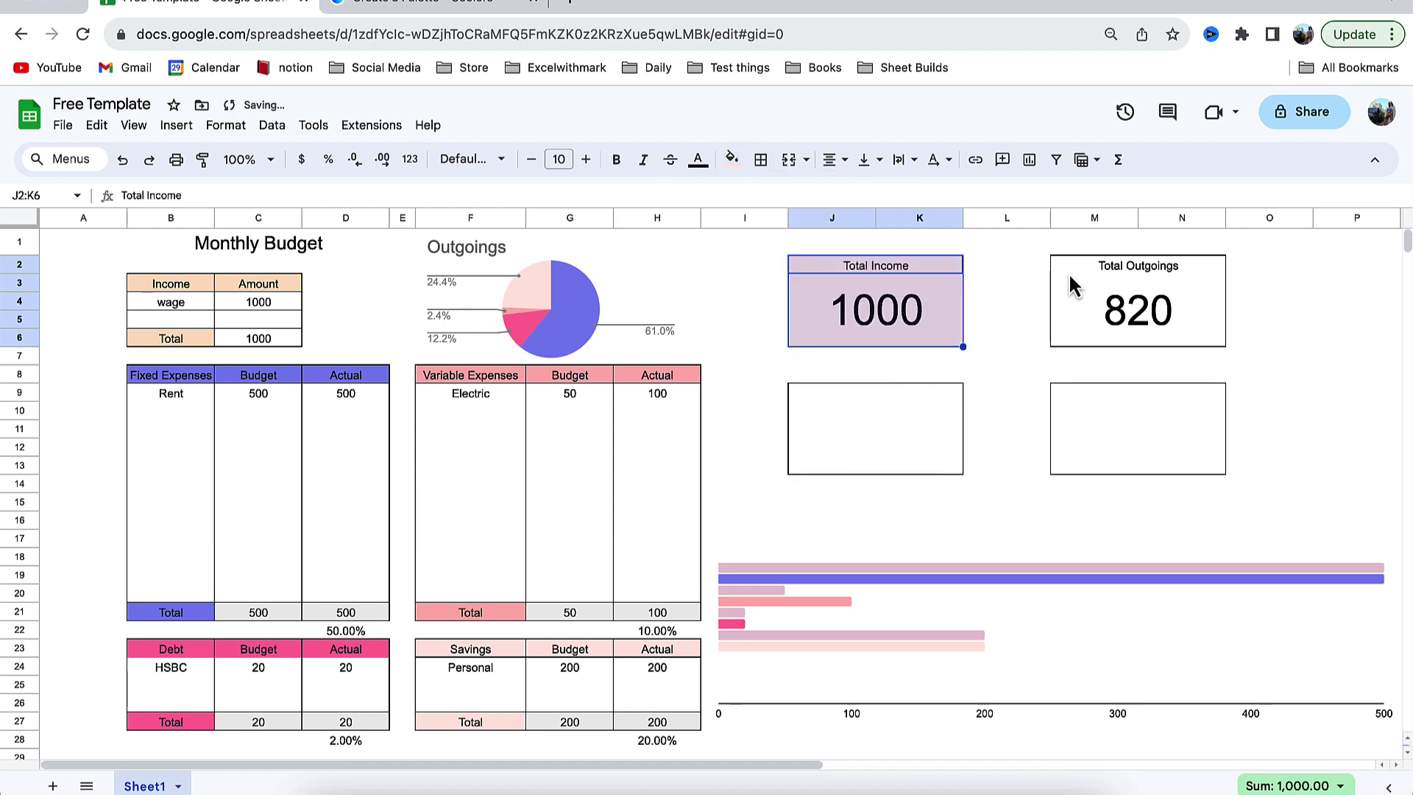
drag(1071, 285, 1141, 340)
click(732, 159)
click(772, 447)
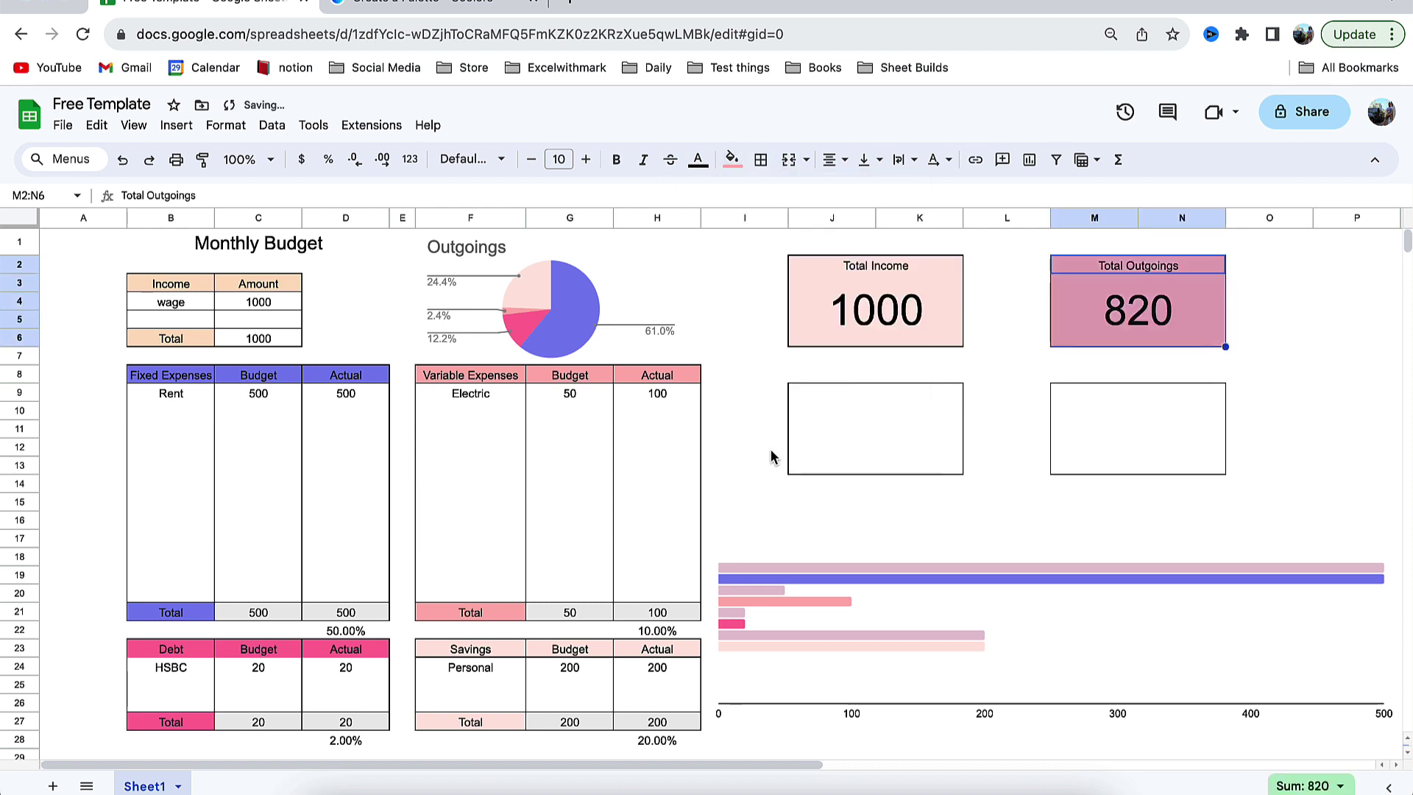
- Fill the lower-left summary box magenta and the lower-right box blue-purple
drag(810, 397, 928, 471)
click(732, 159)
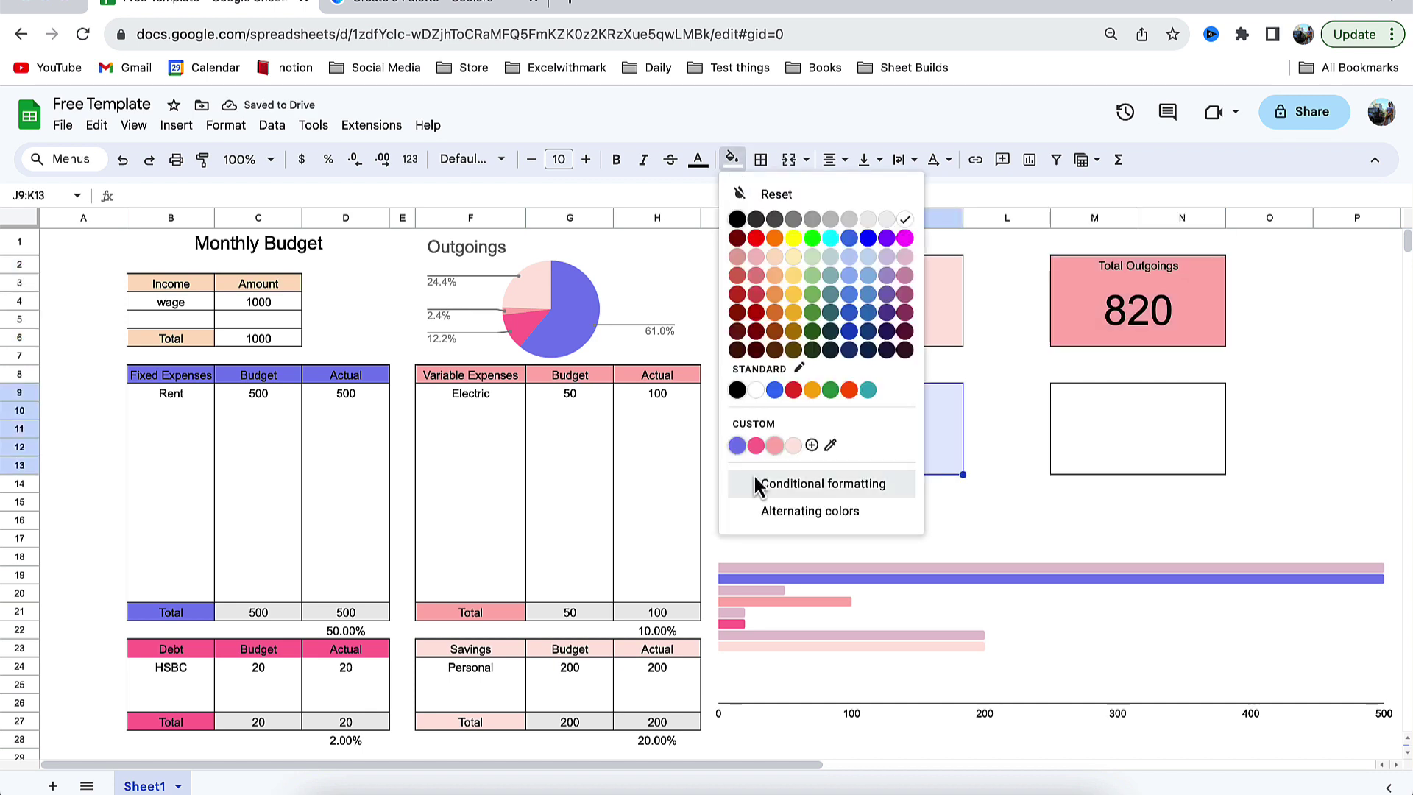
click(756, 444)
drag(1080, 394, 1180, 473)
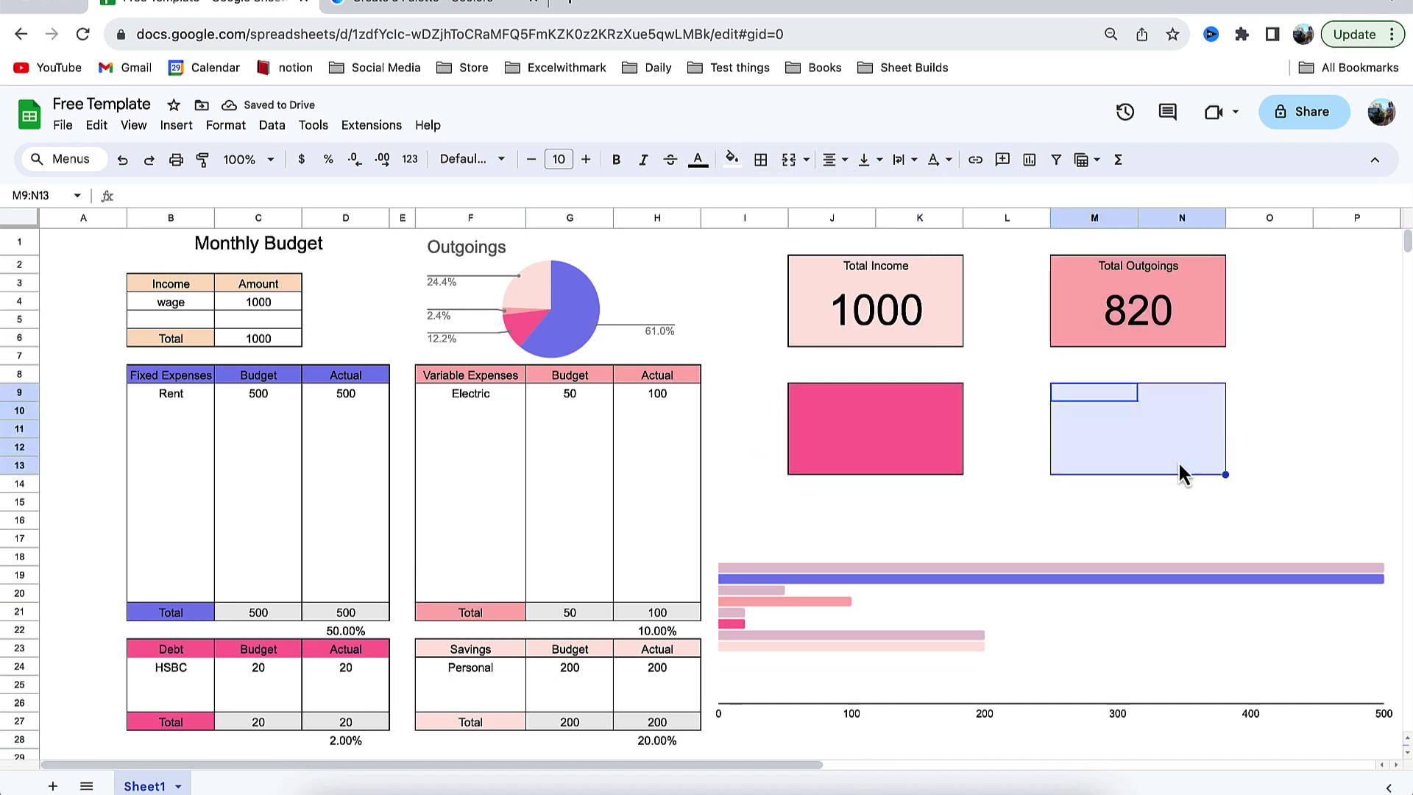
click(731, 159)
click(742, 444)
- Add the heading 'Income- Outgoings' in J9 and merge it across J9:K9
click(845, 398)
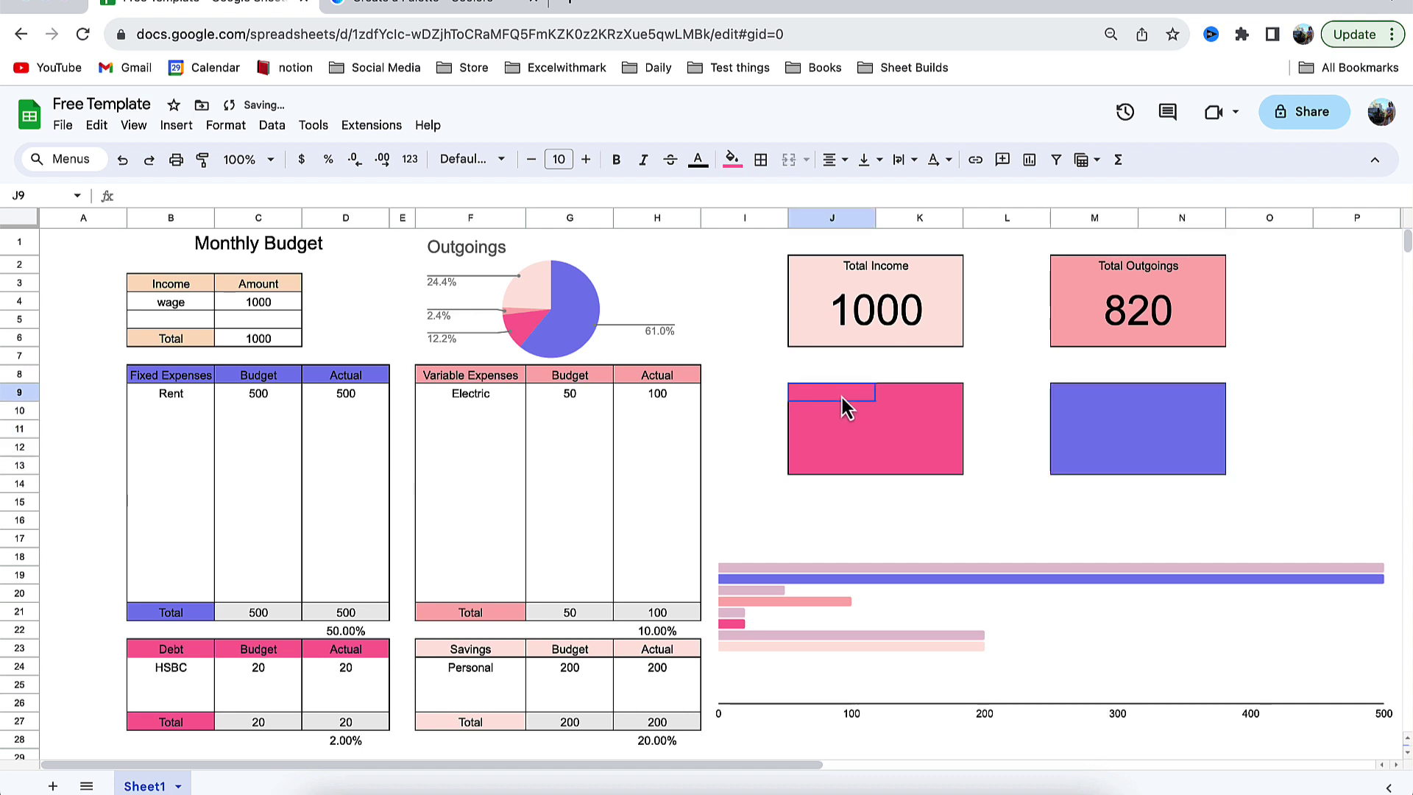
drag(842, 397, 912, 397)
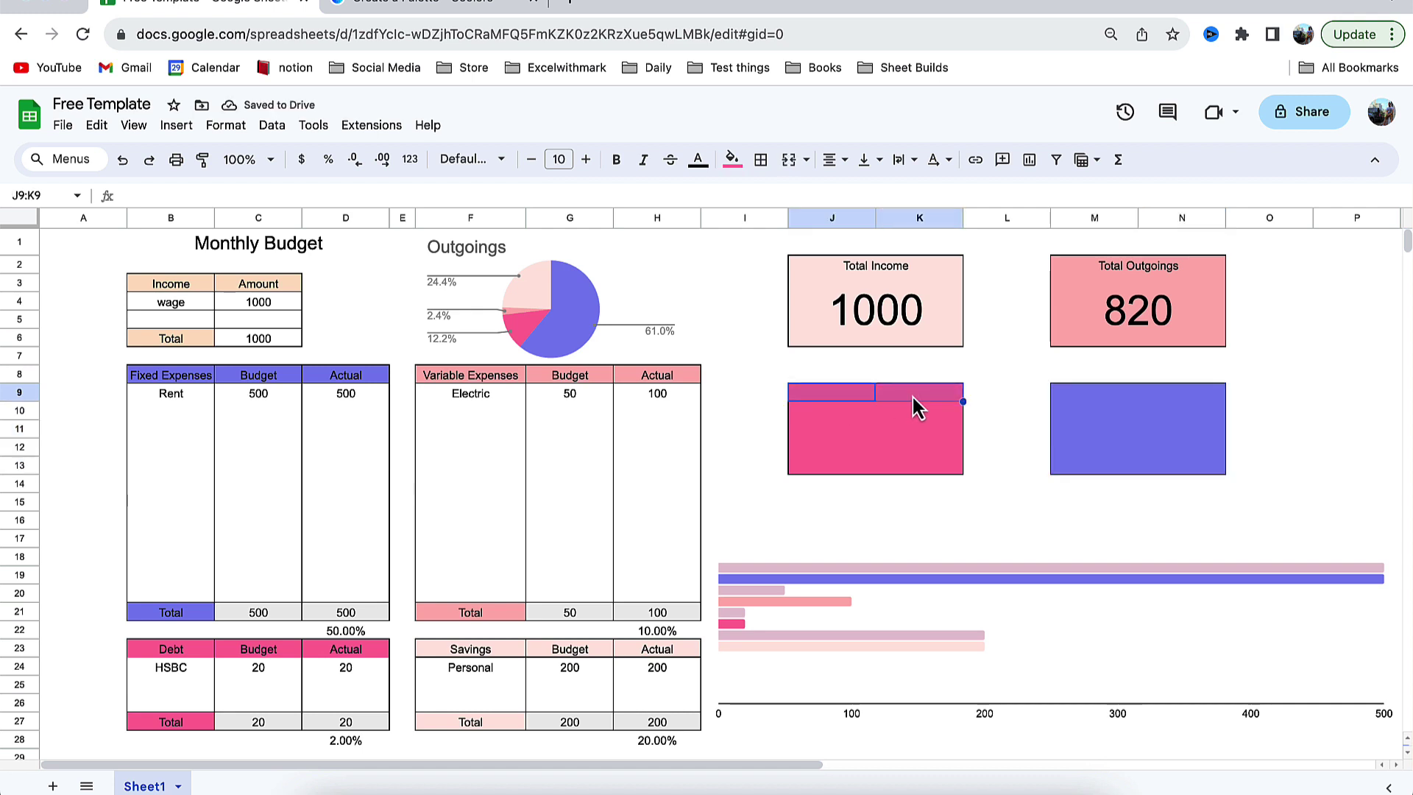
text(Income- Outgoings)
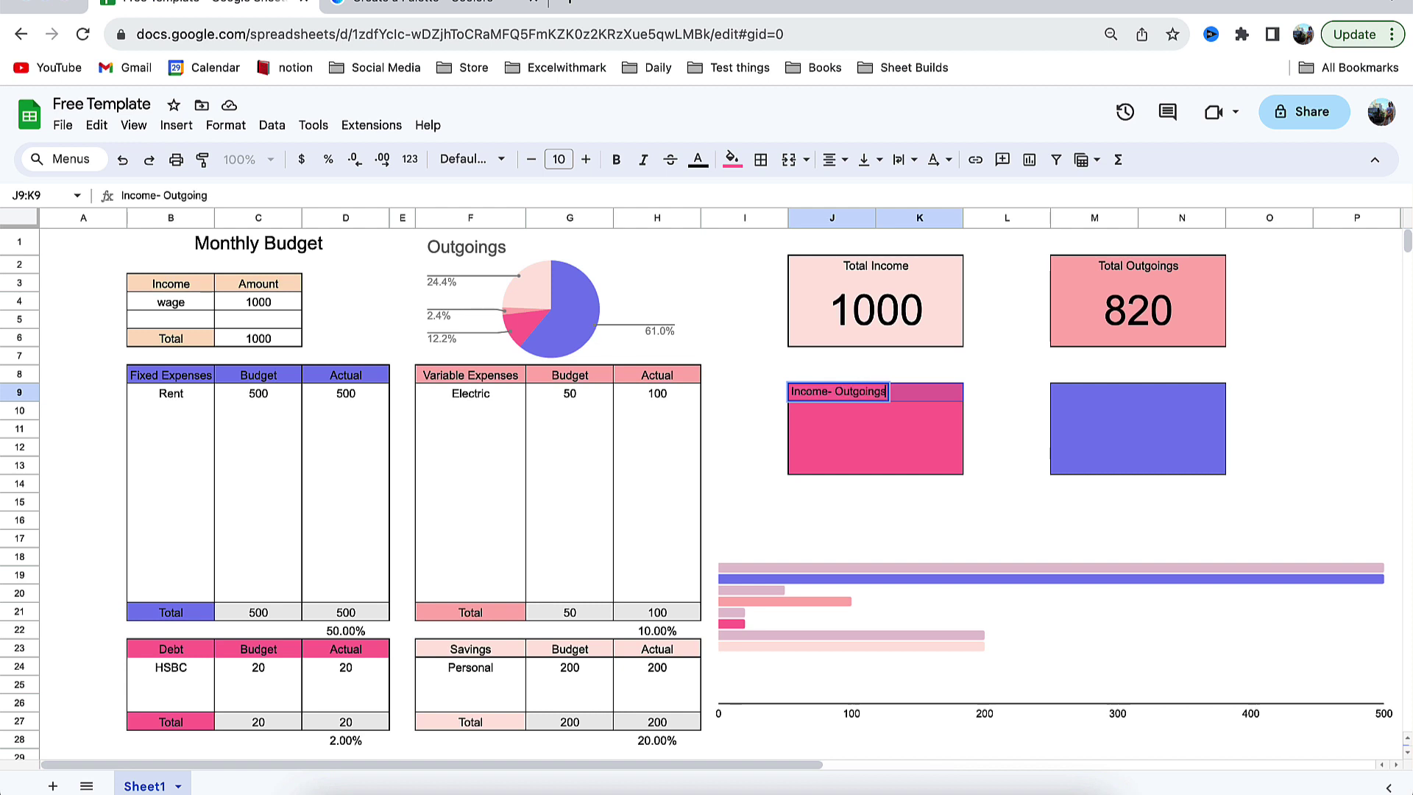
key(Return)
drag(833, 395, 894, 394)
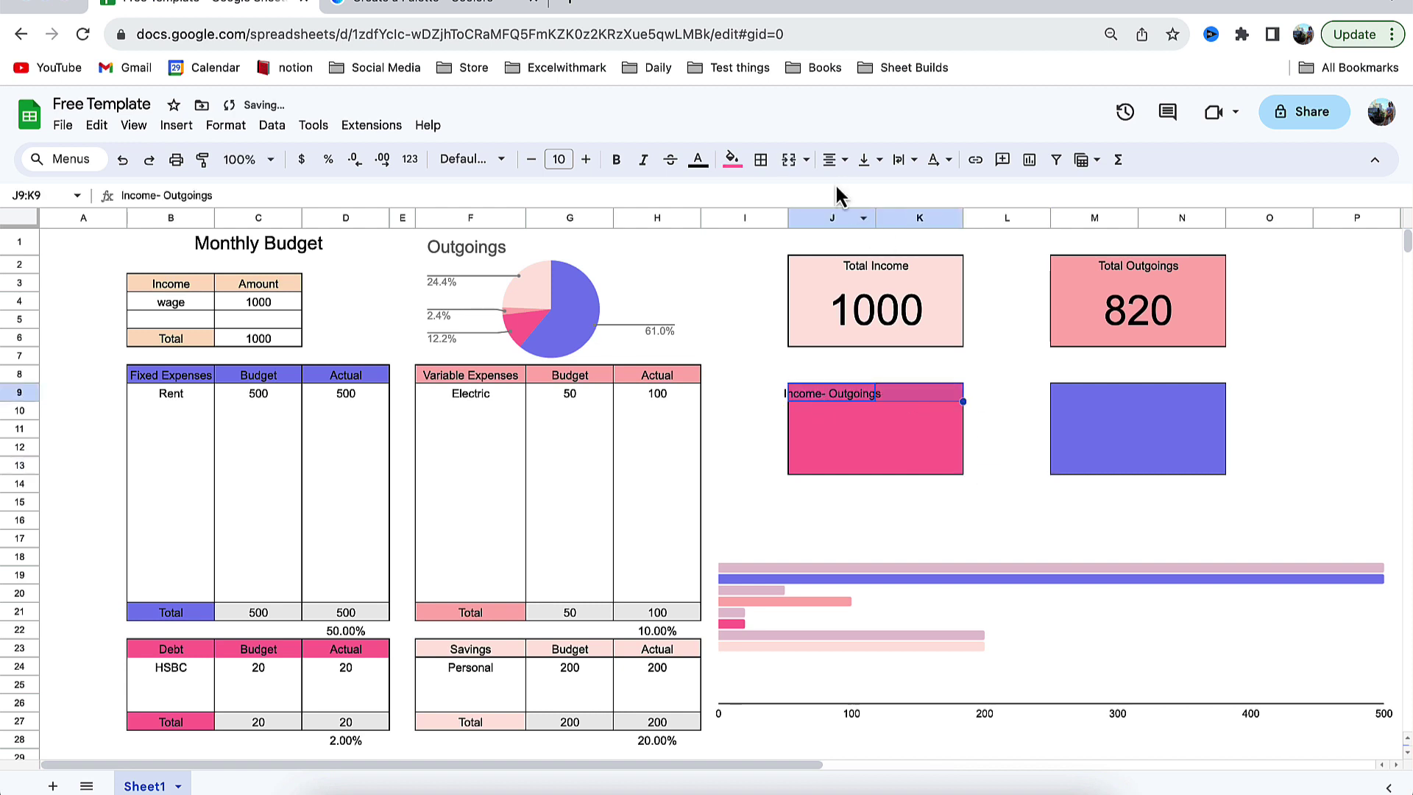
click(789, 161)
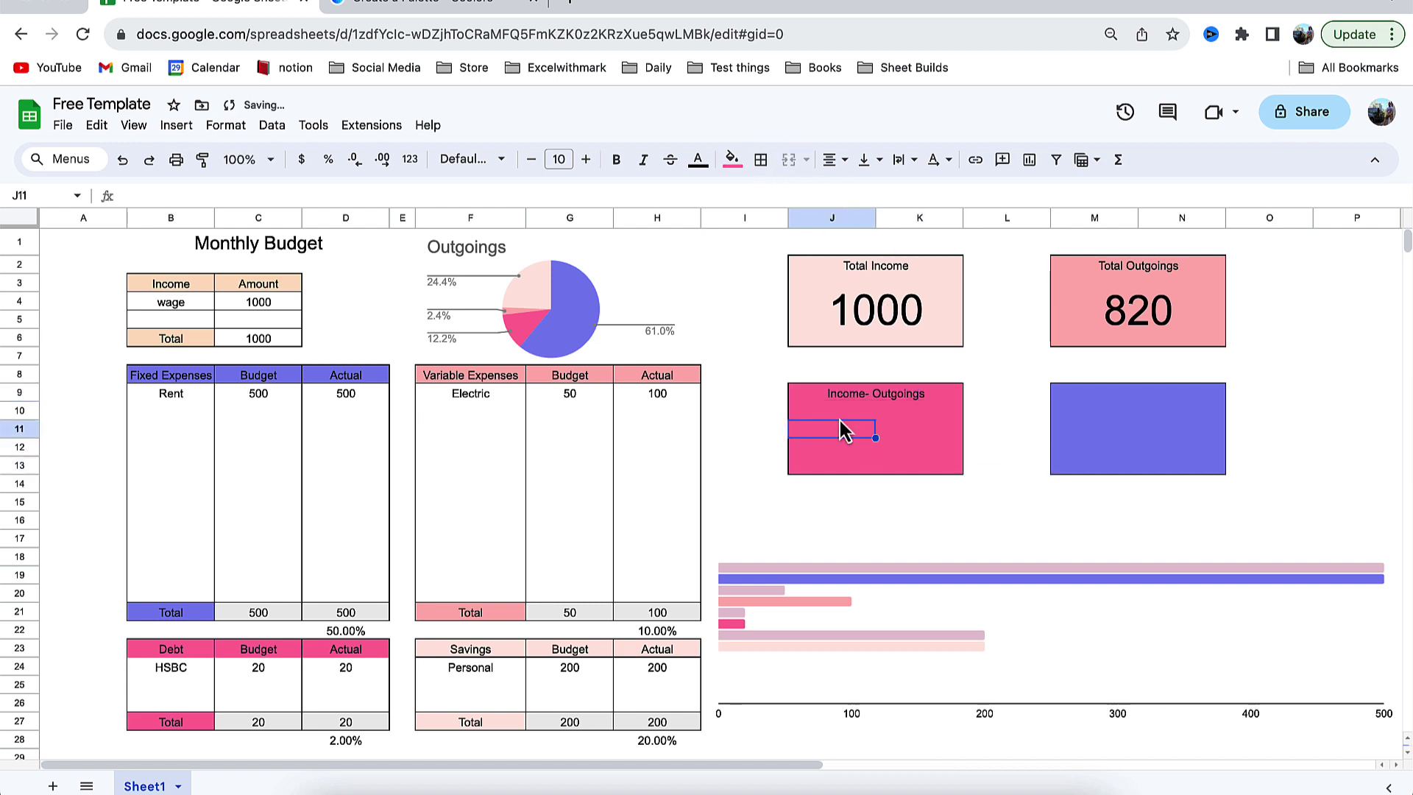
- Merge J10:K13 and enter the formula =J3-M3, giving 180
drag(831, 411, 949, 469)
click(789, 162)
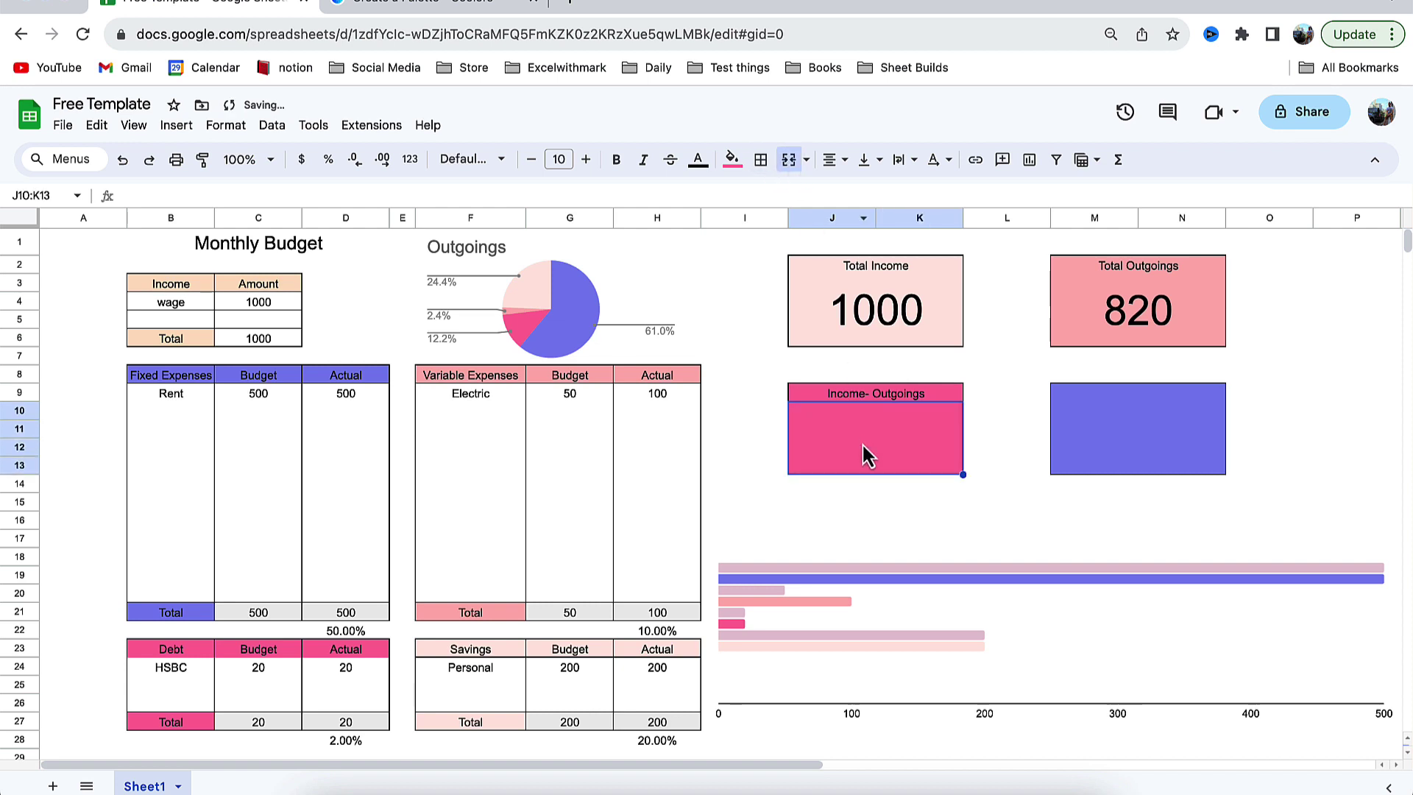
text(=)
click(877, 329)
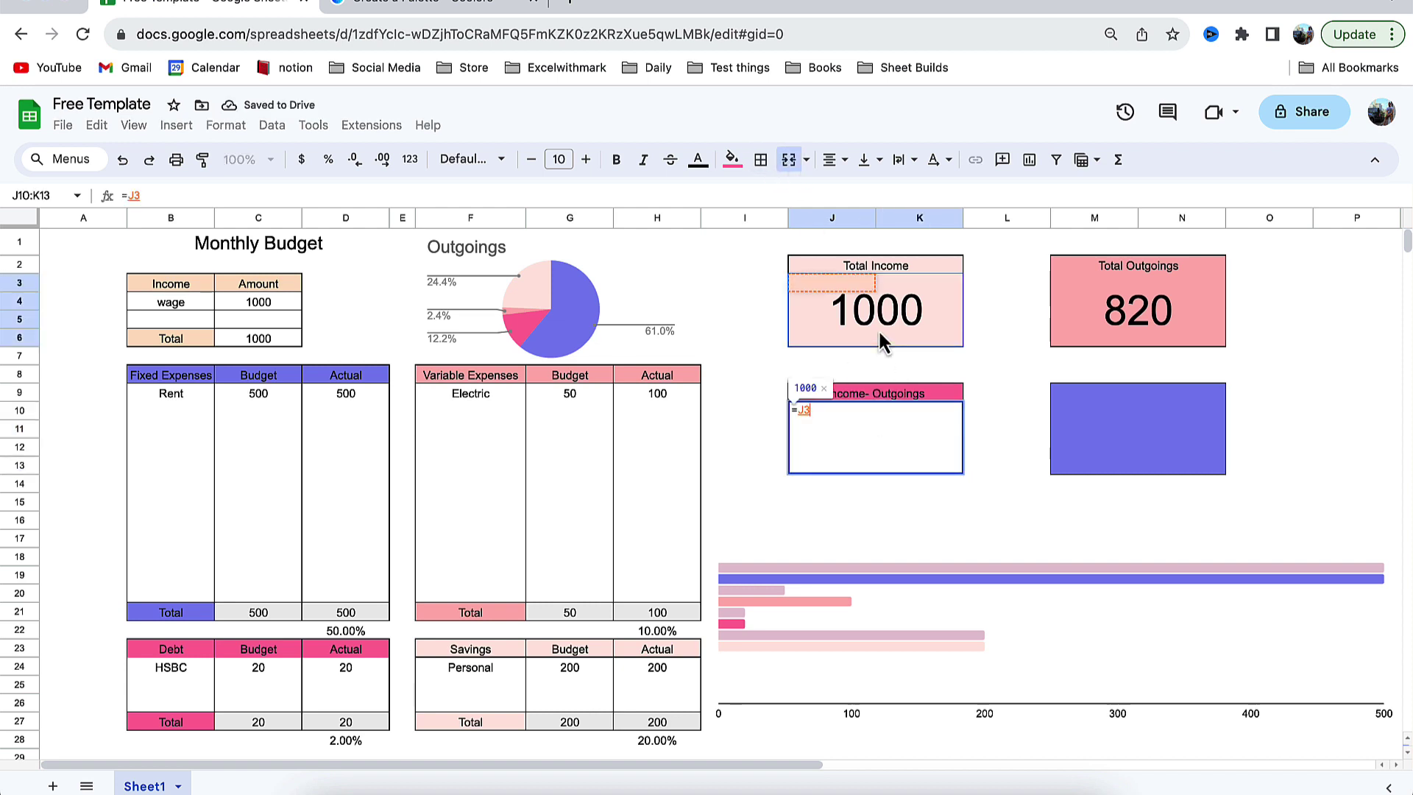
text(-)
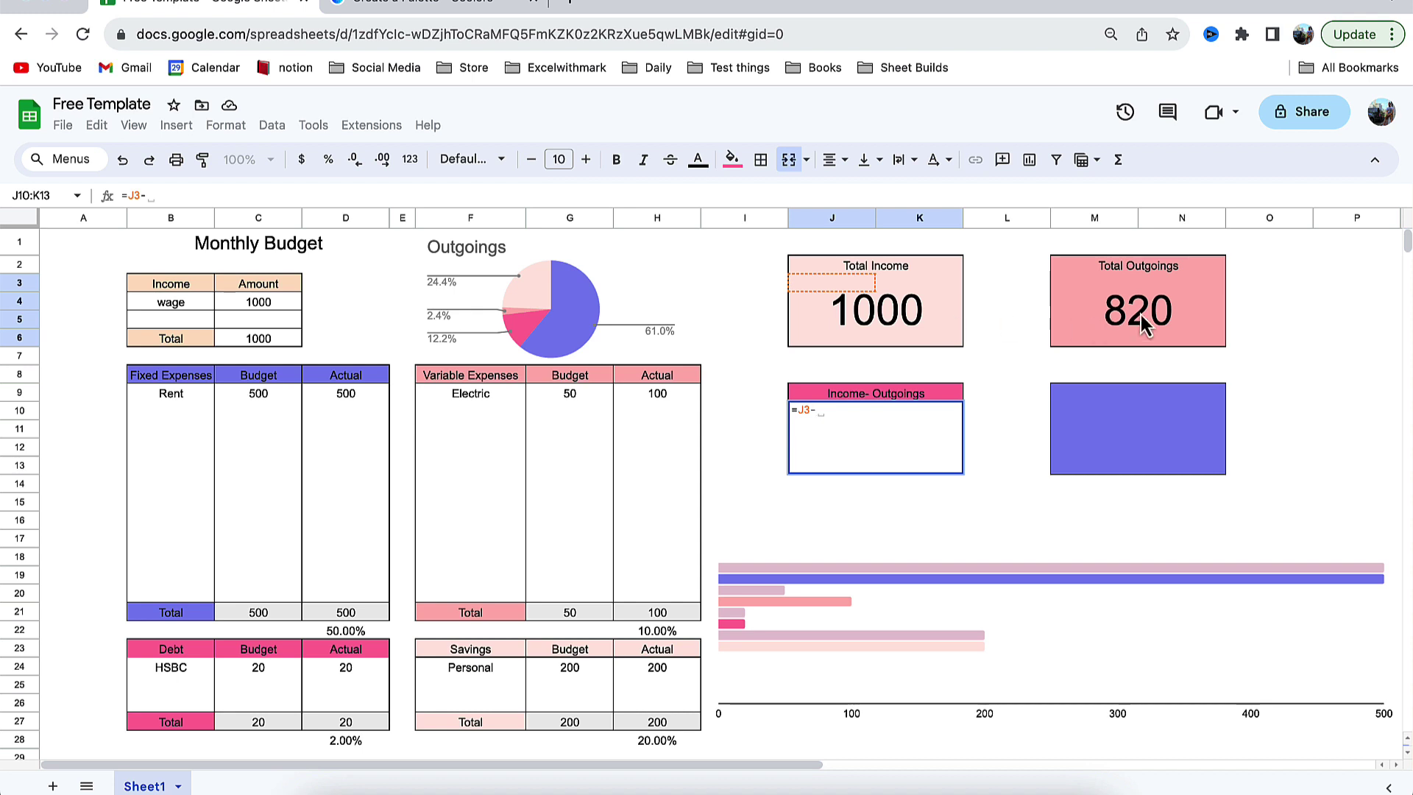
click(1140, 324)
key(Return)
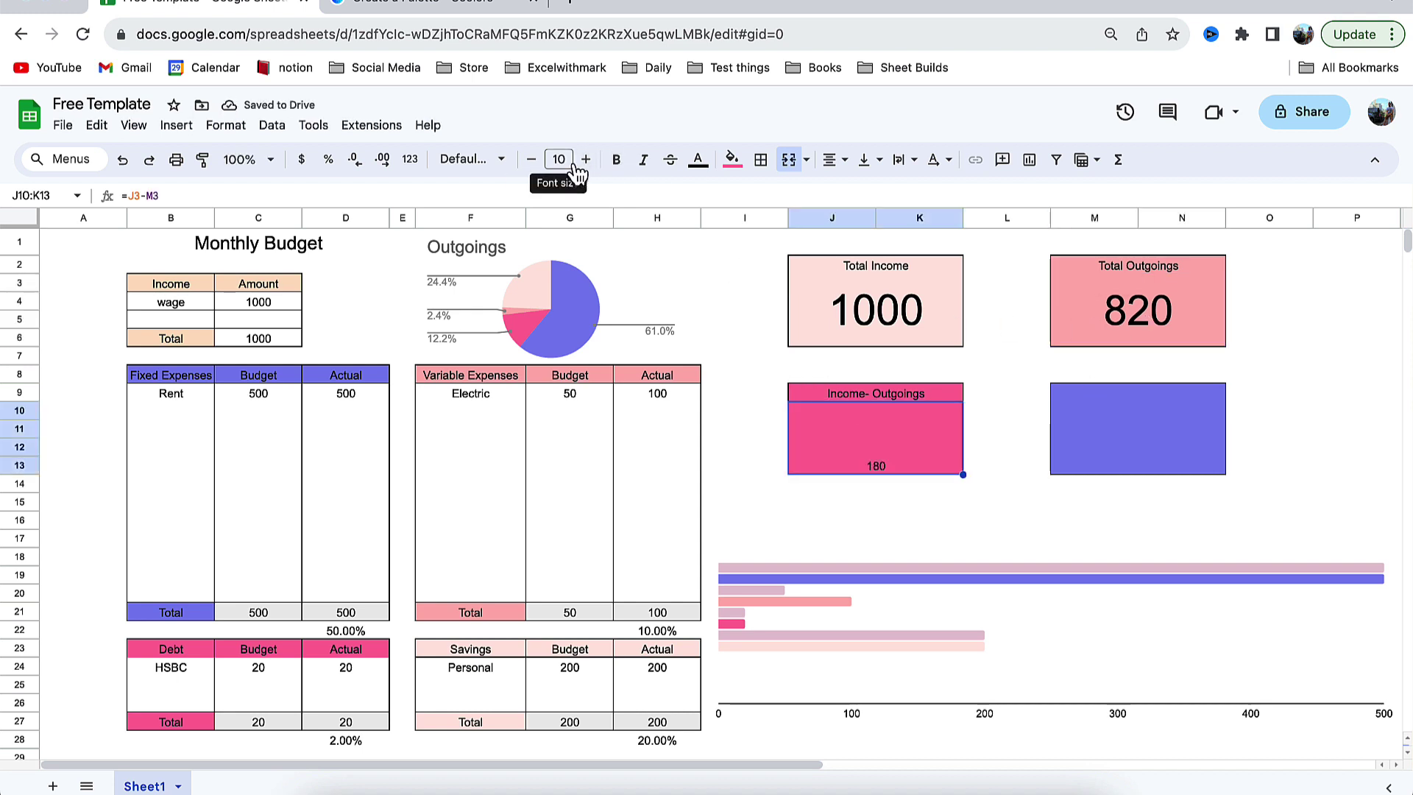
- Enlarge the 180 result to font size 38 and centre it vertically
click(587, 159)
click(586, 160)
click(586, 159)
click(586, 160)
click(587, 159)
click(587, 160)
click(586, 160)
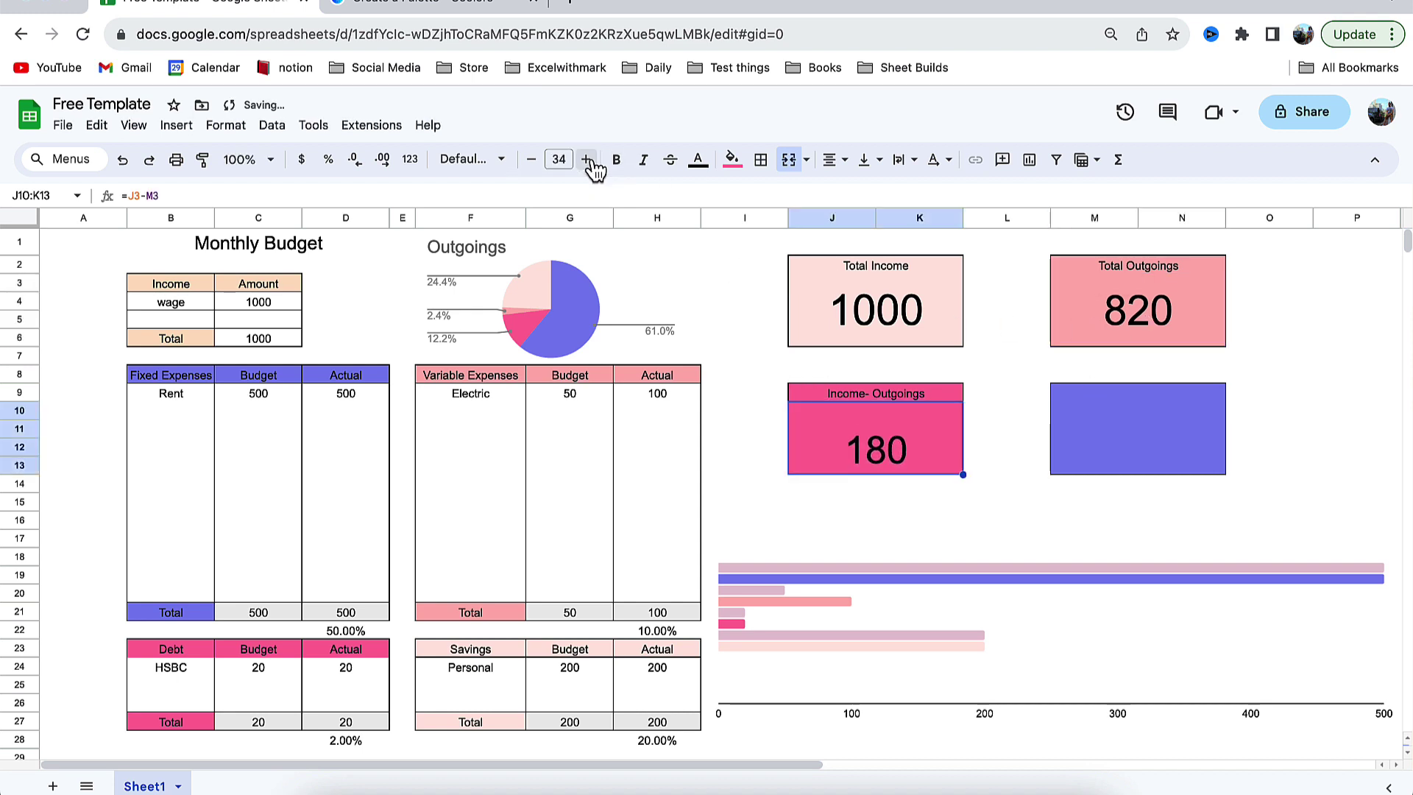
click(586, 159)
click(586, 160)
click(587, 160)
click(865, 160)
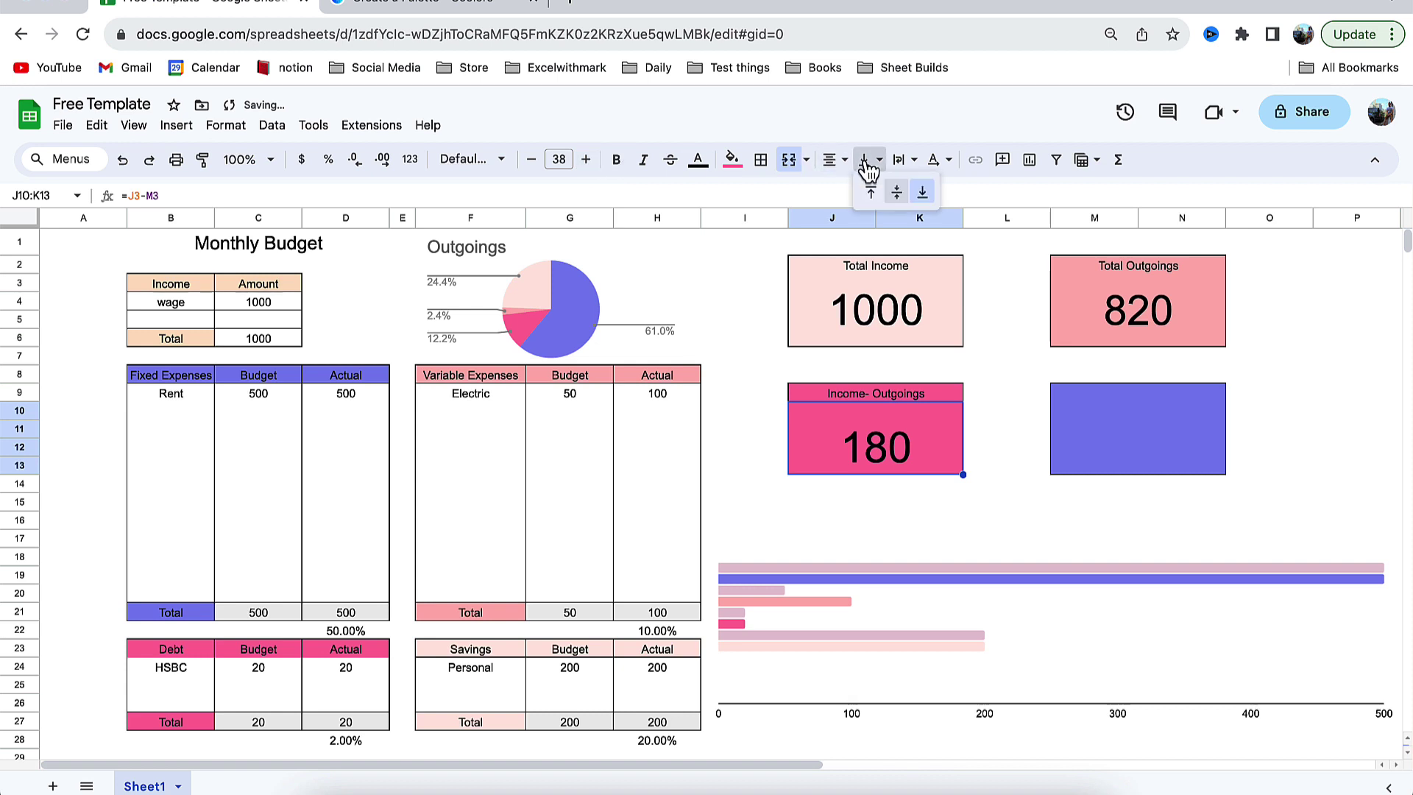
click(896, 192)
click(1110, 395)
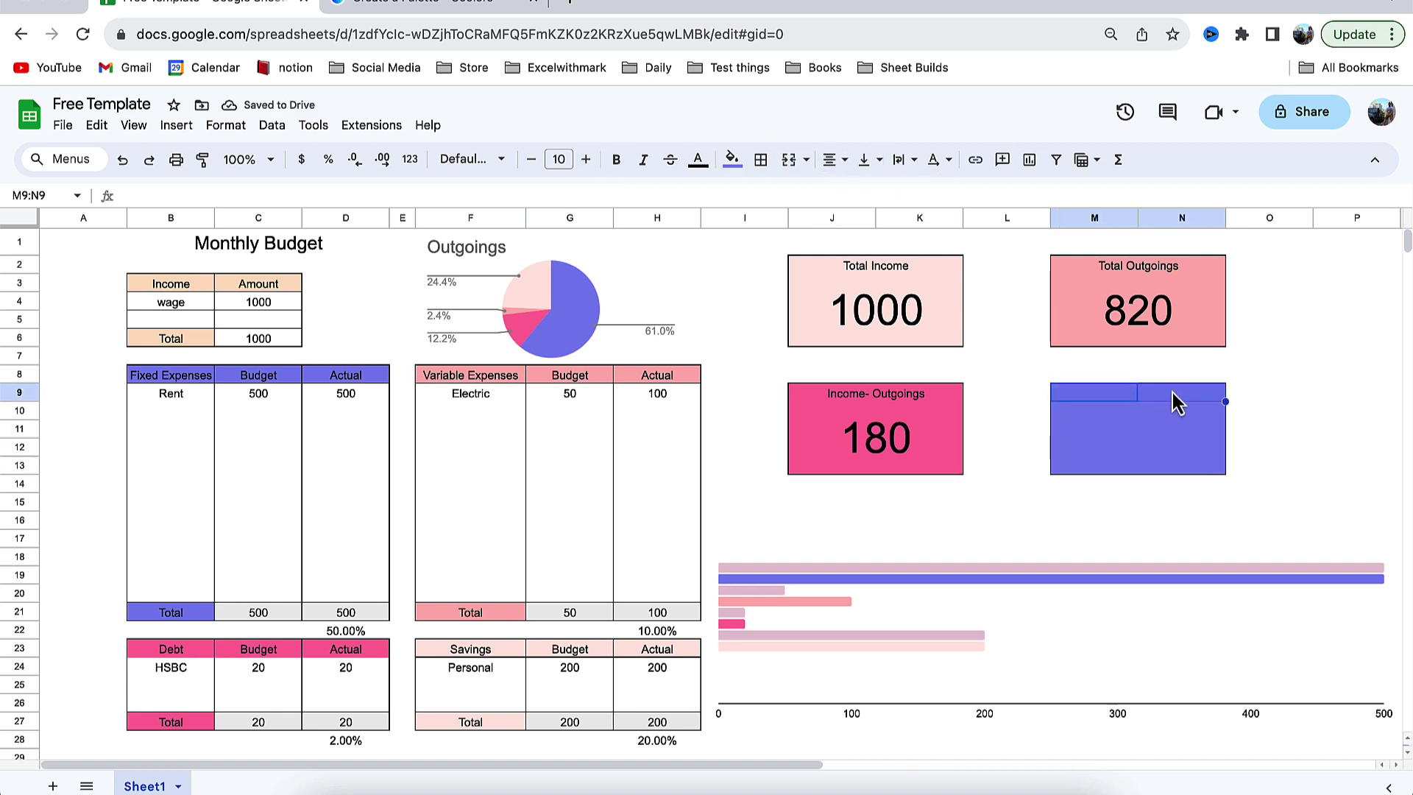
- Merge M9:N9 with the heading 'Percentage of income spent' and merge body cells M10:N13
click(789, 160)
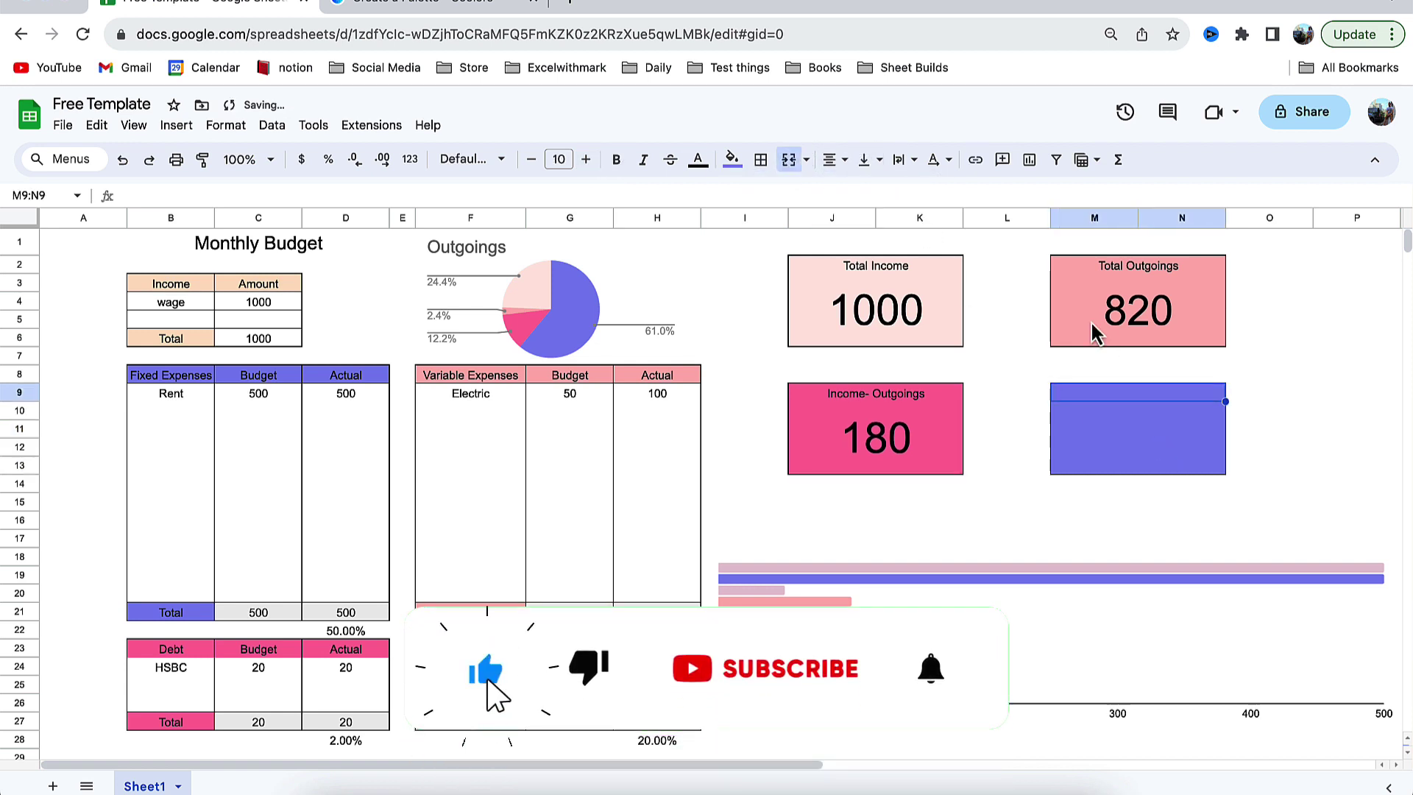
text(Percentage )
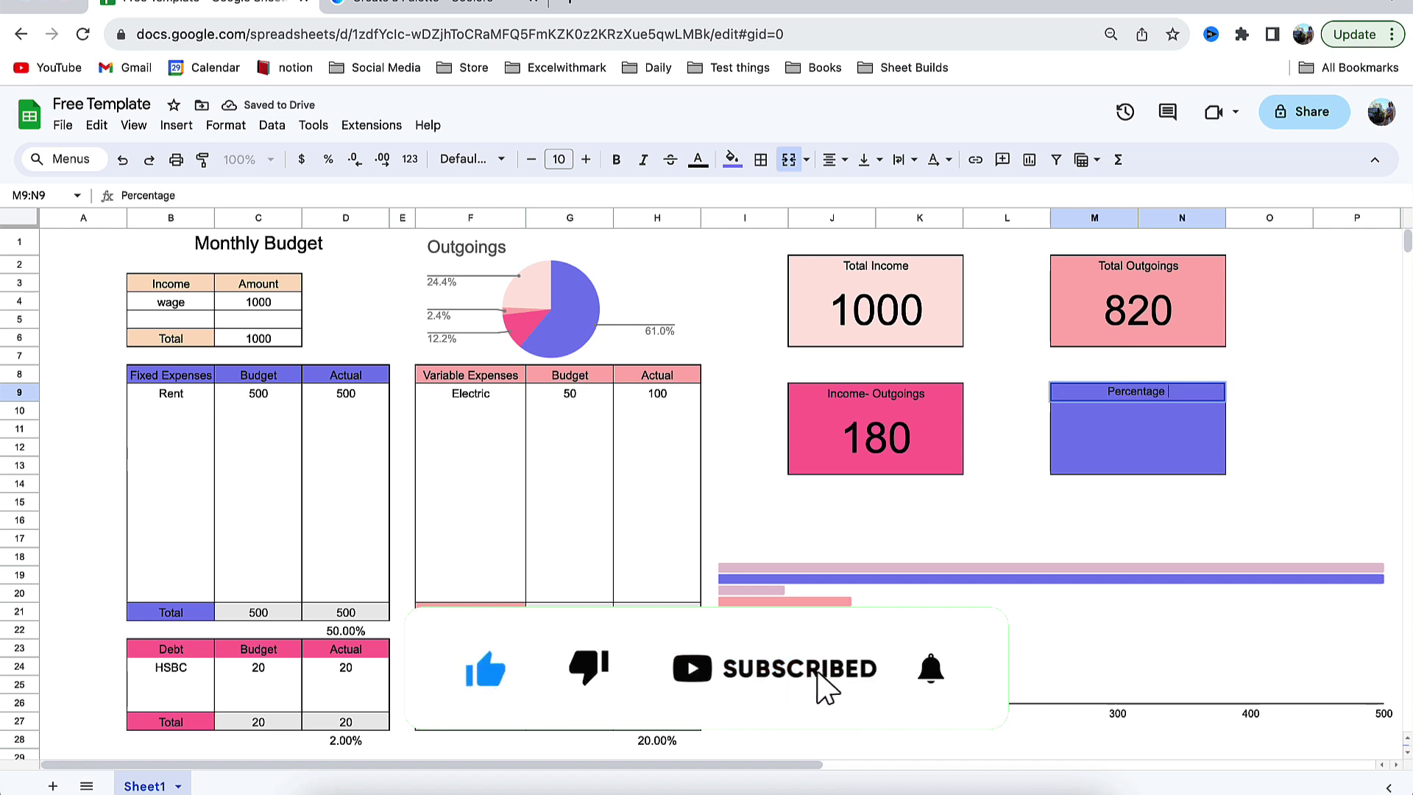
text(of income spent)
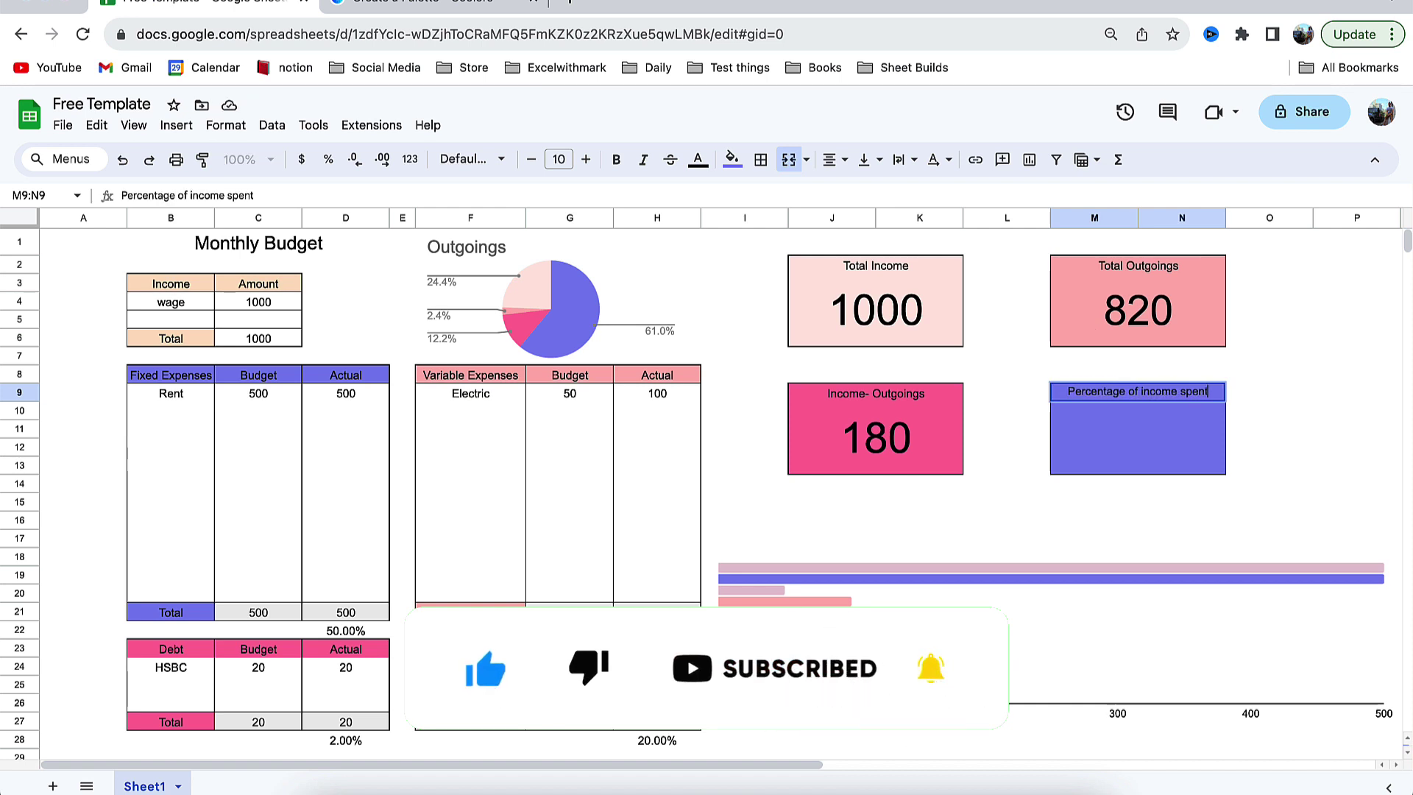
drag(1090, 413, 1178, 471)
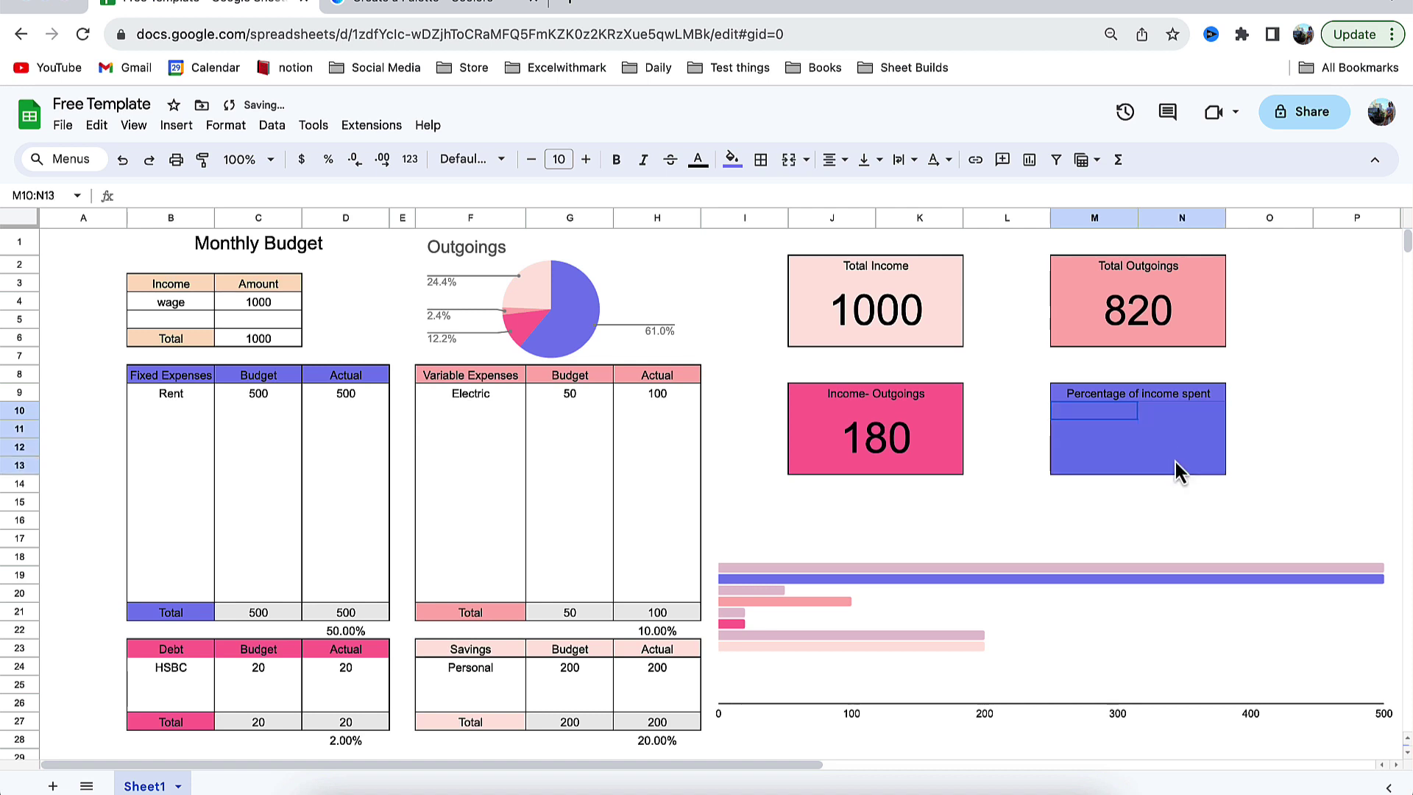
click(789, 159)
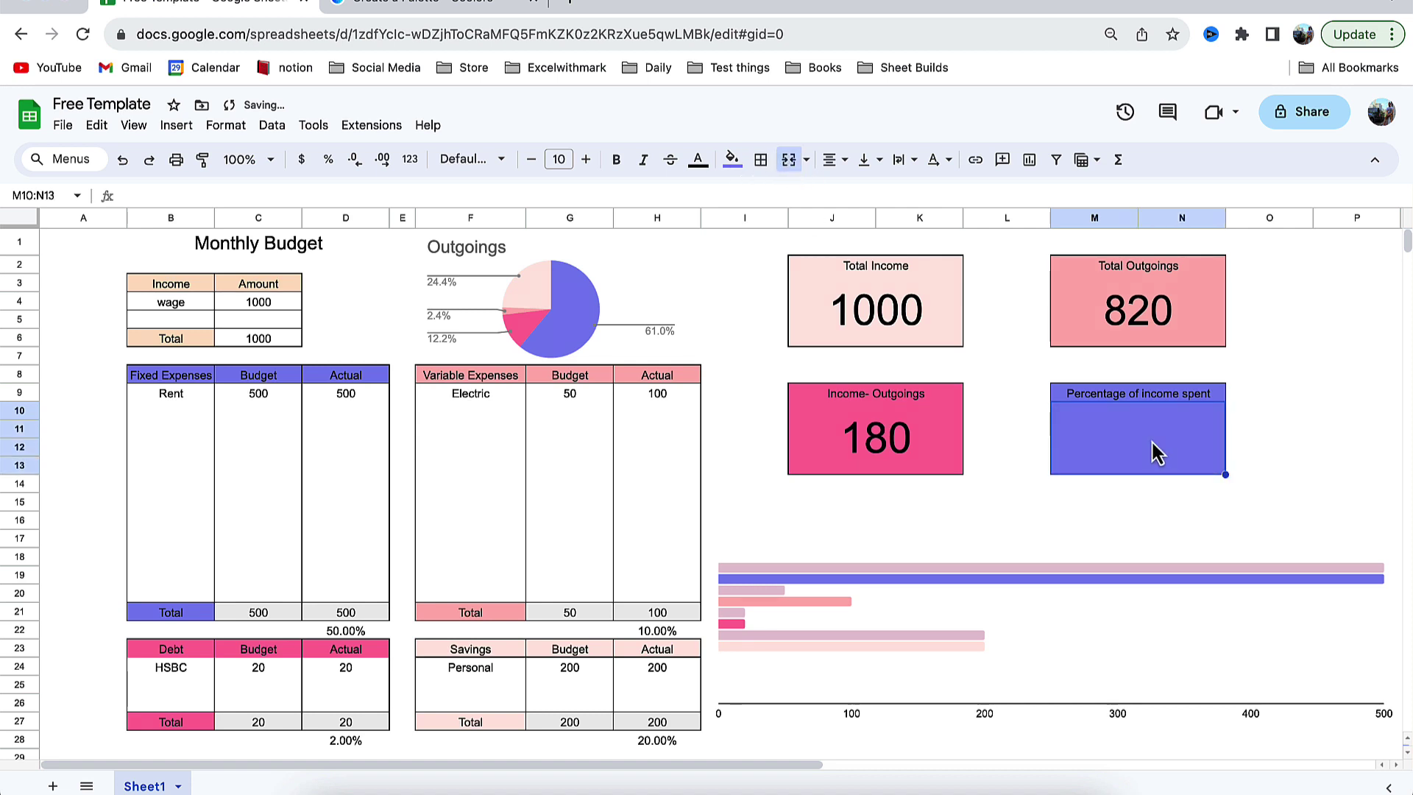
- Enter the formula =D22+H22+D28+H28 in the blue box, giving 82.00%
text(=)
click(360, 632)
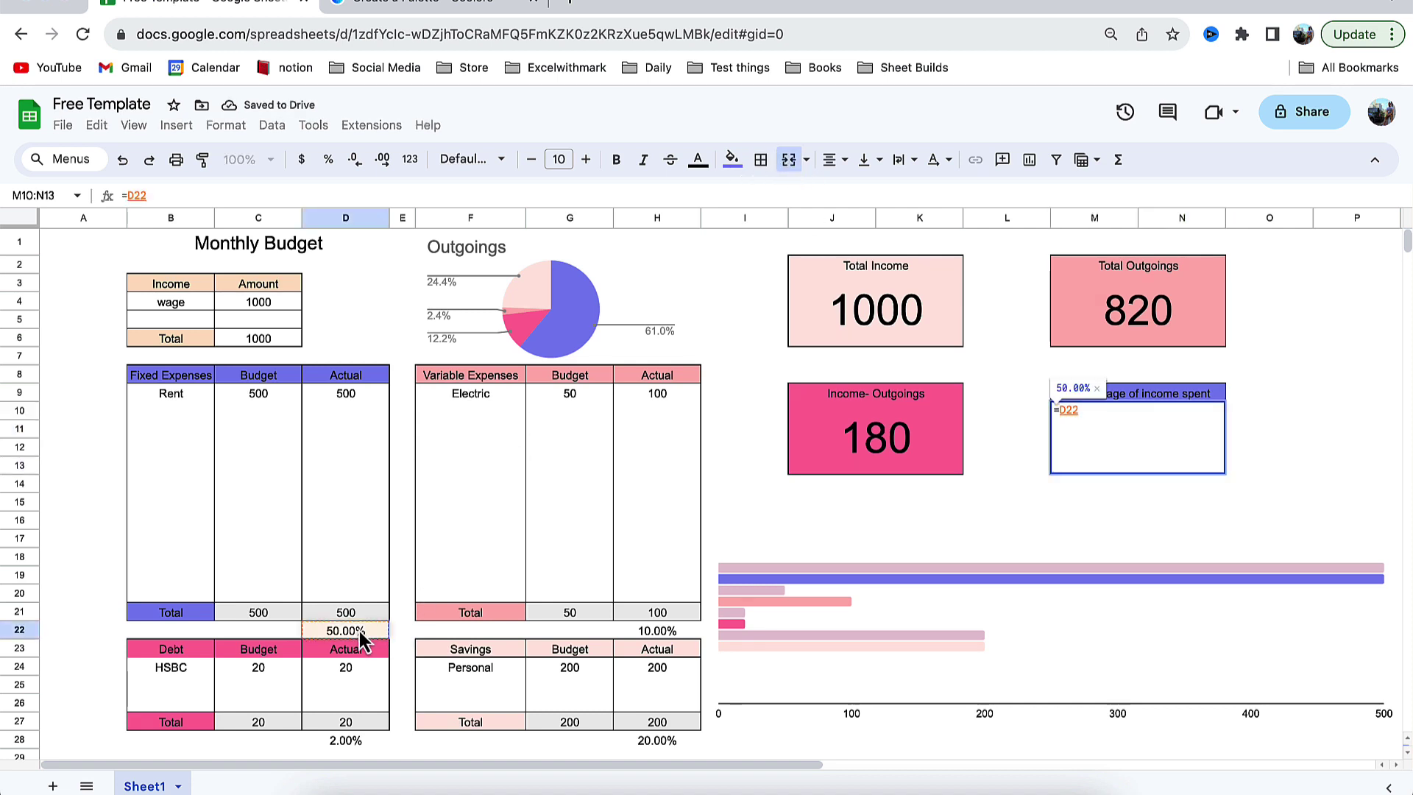
text(+)
click(672, 630)
text(+)
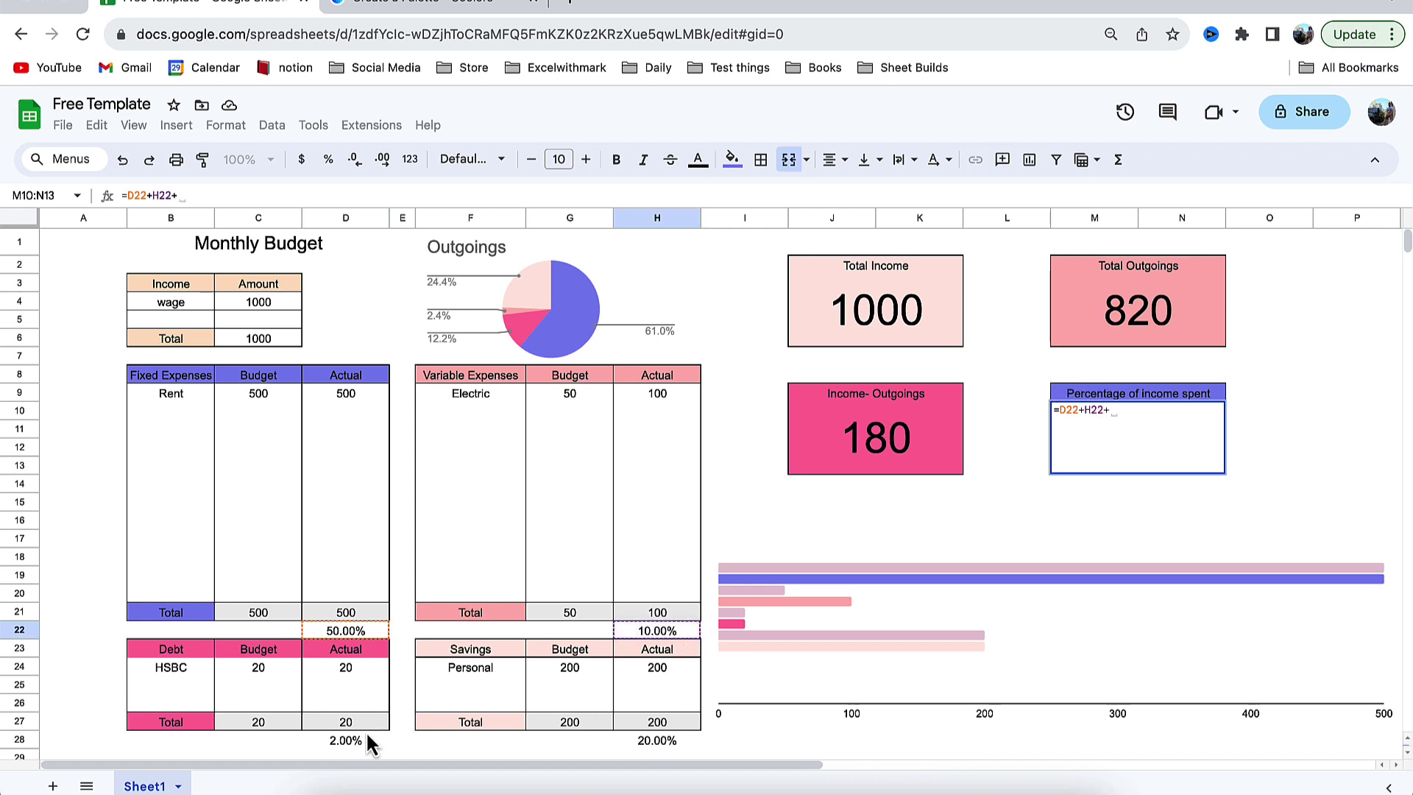
click(365, 731)
text(+)
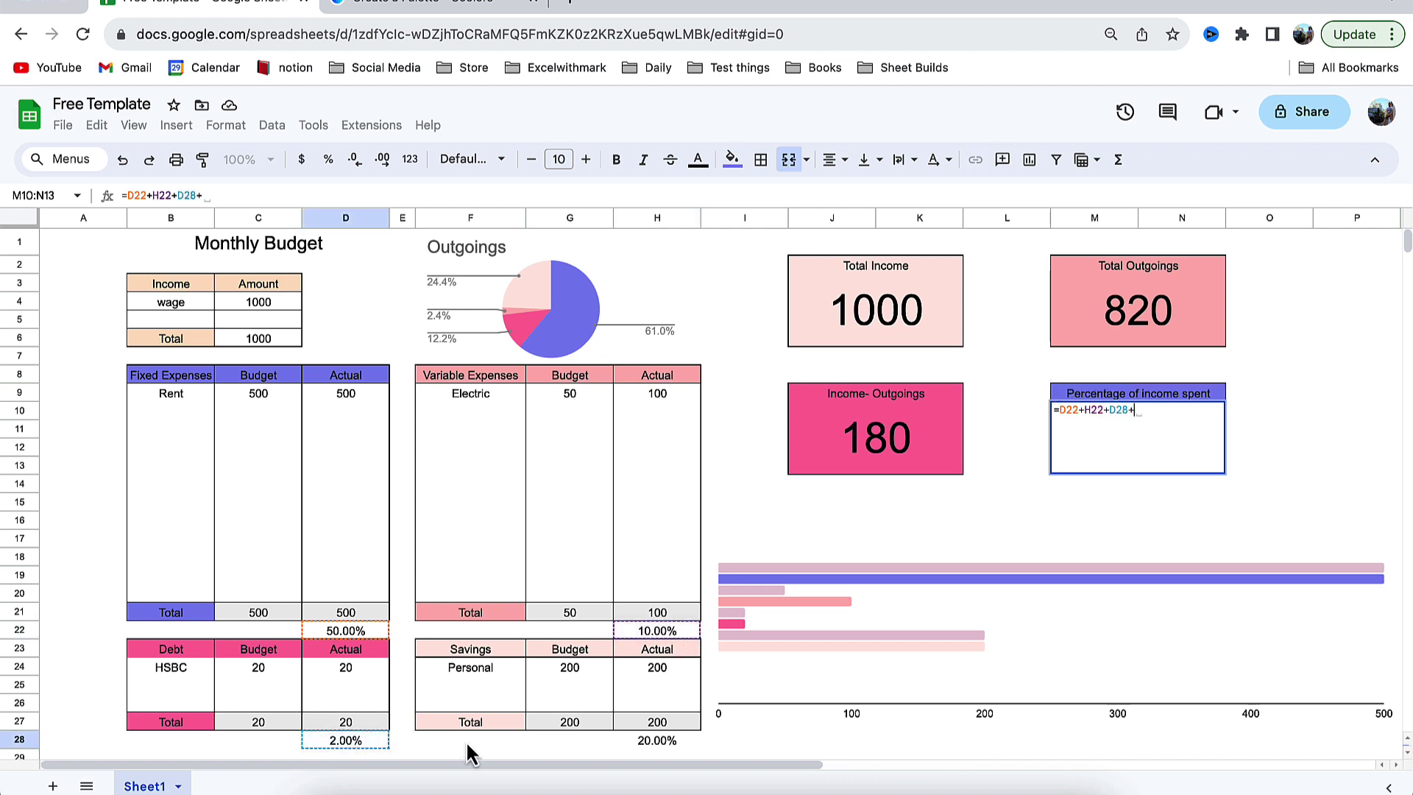
click(658, 740)
key(Return)
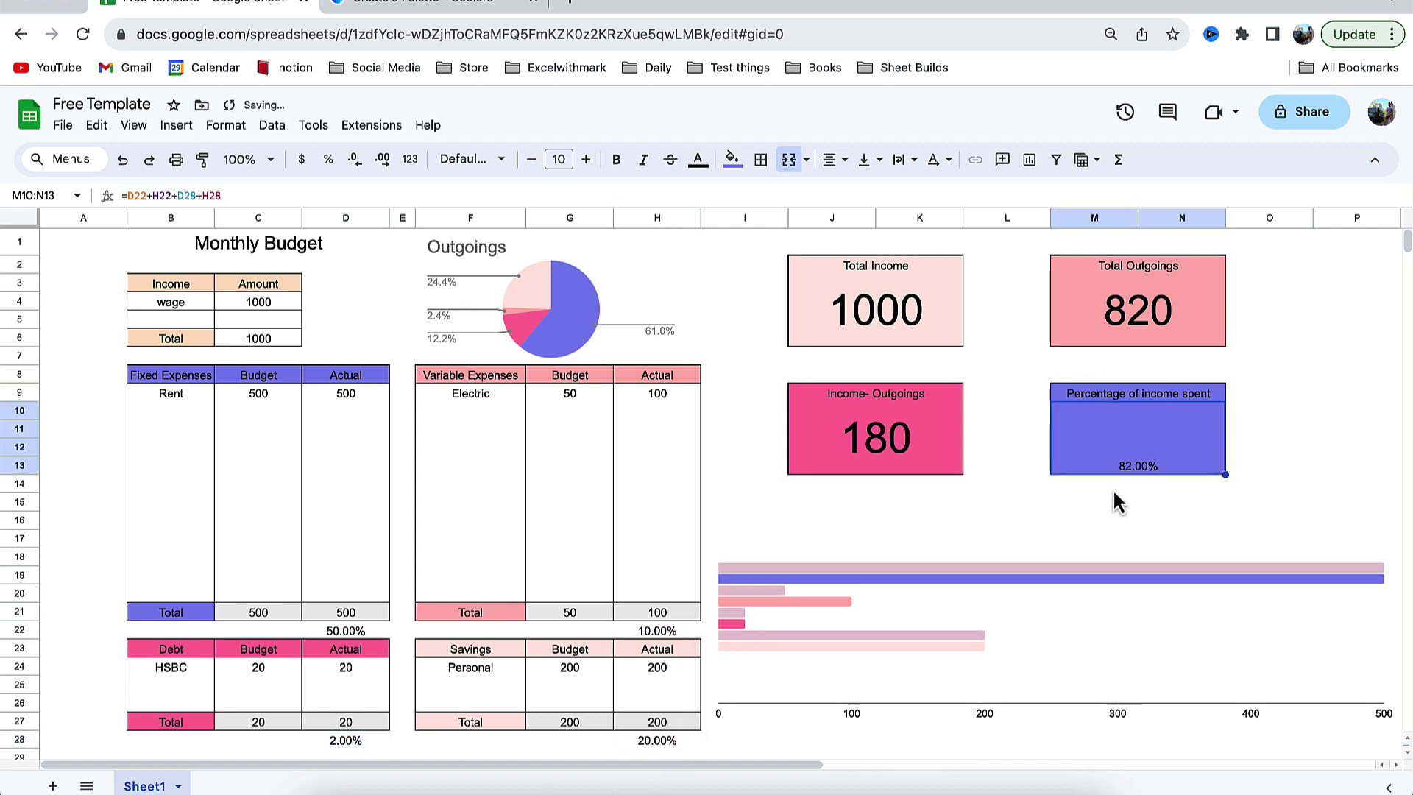
- Enlarge the 82.00% to font size 38 and centre it vertically
click(586, 160)
click(587, 159)
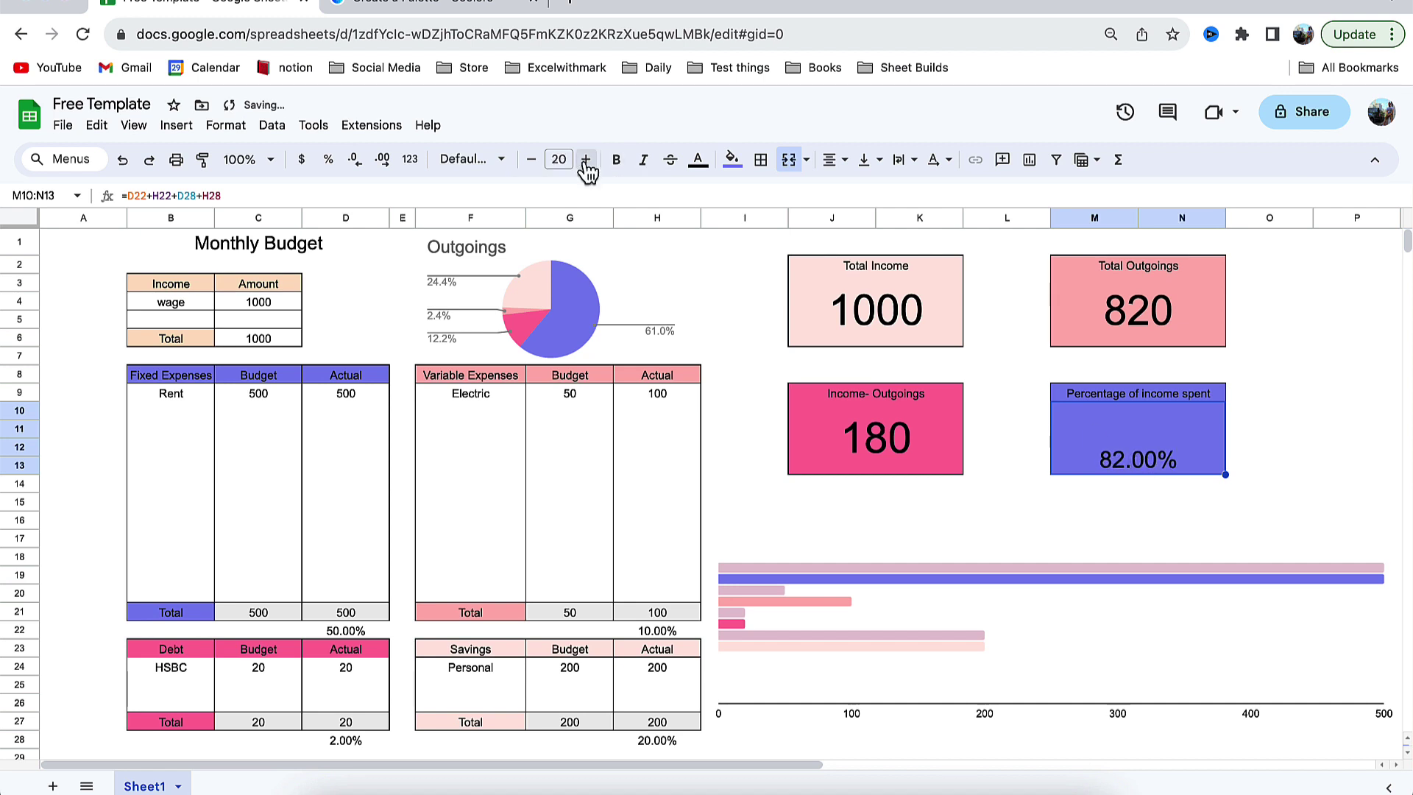
click(586, 159)
click(587, 160)
click(586, 160)
click(587, 159)
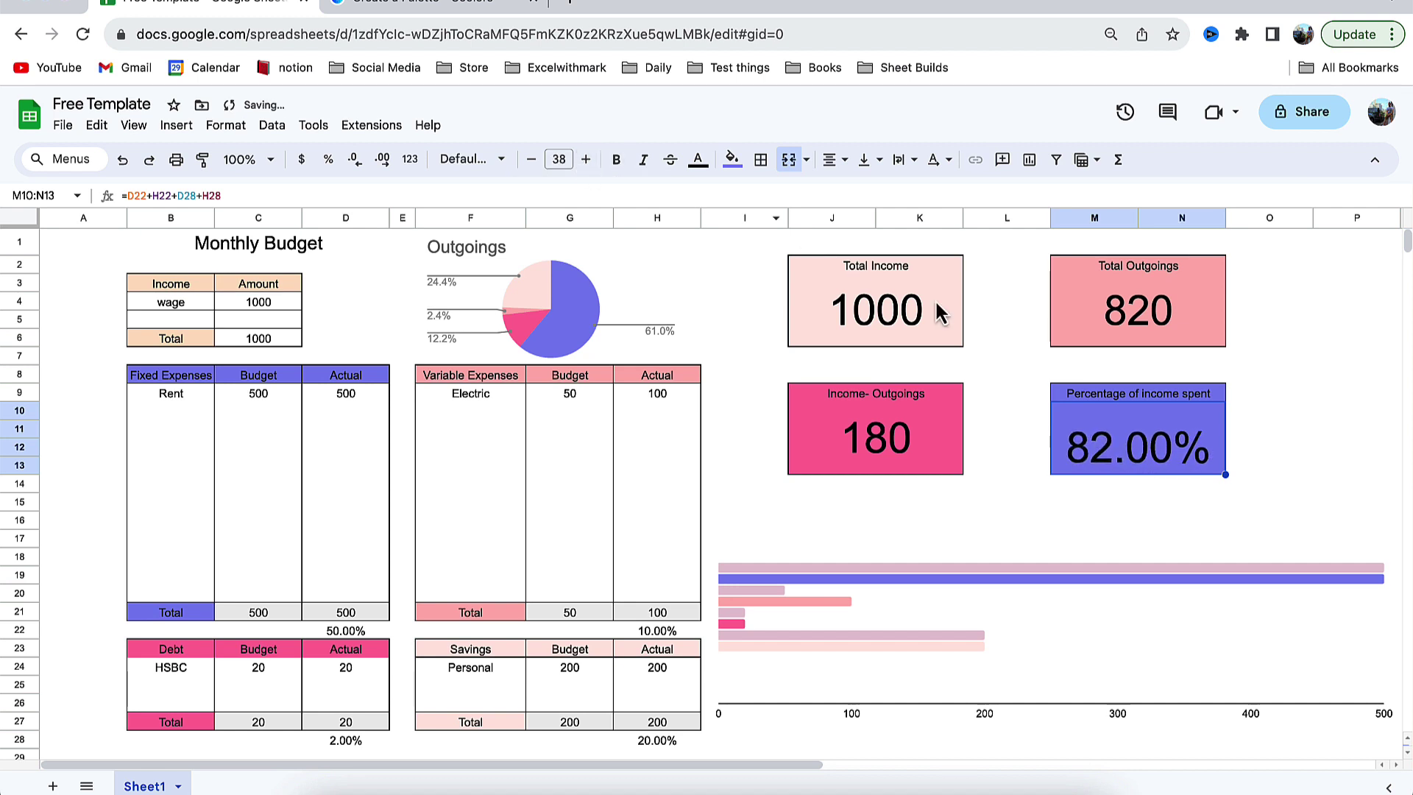
click(867, 160)
click(892, 189)
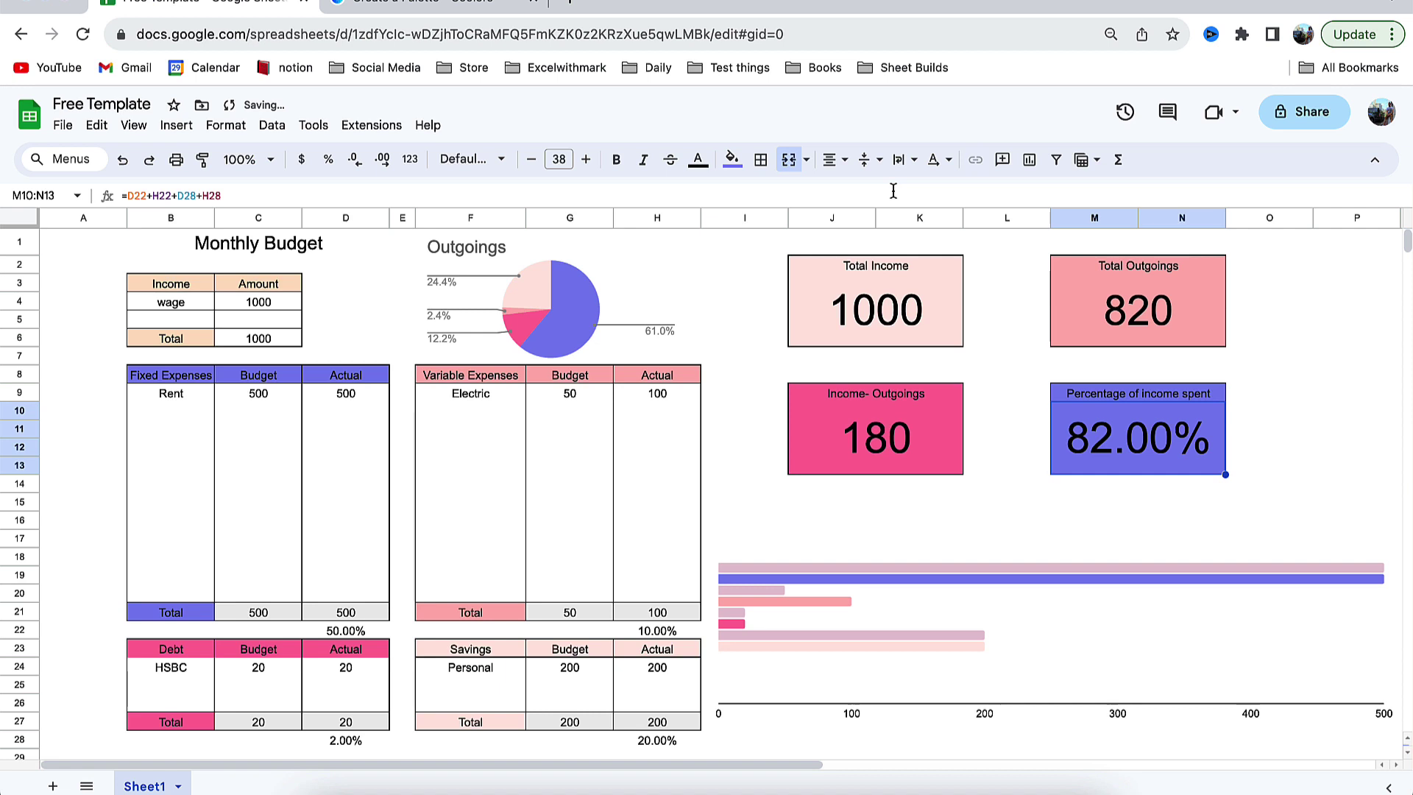
click(975, 340)
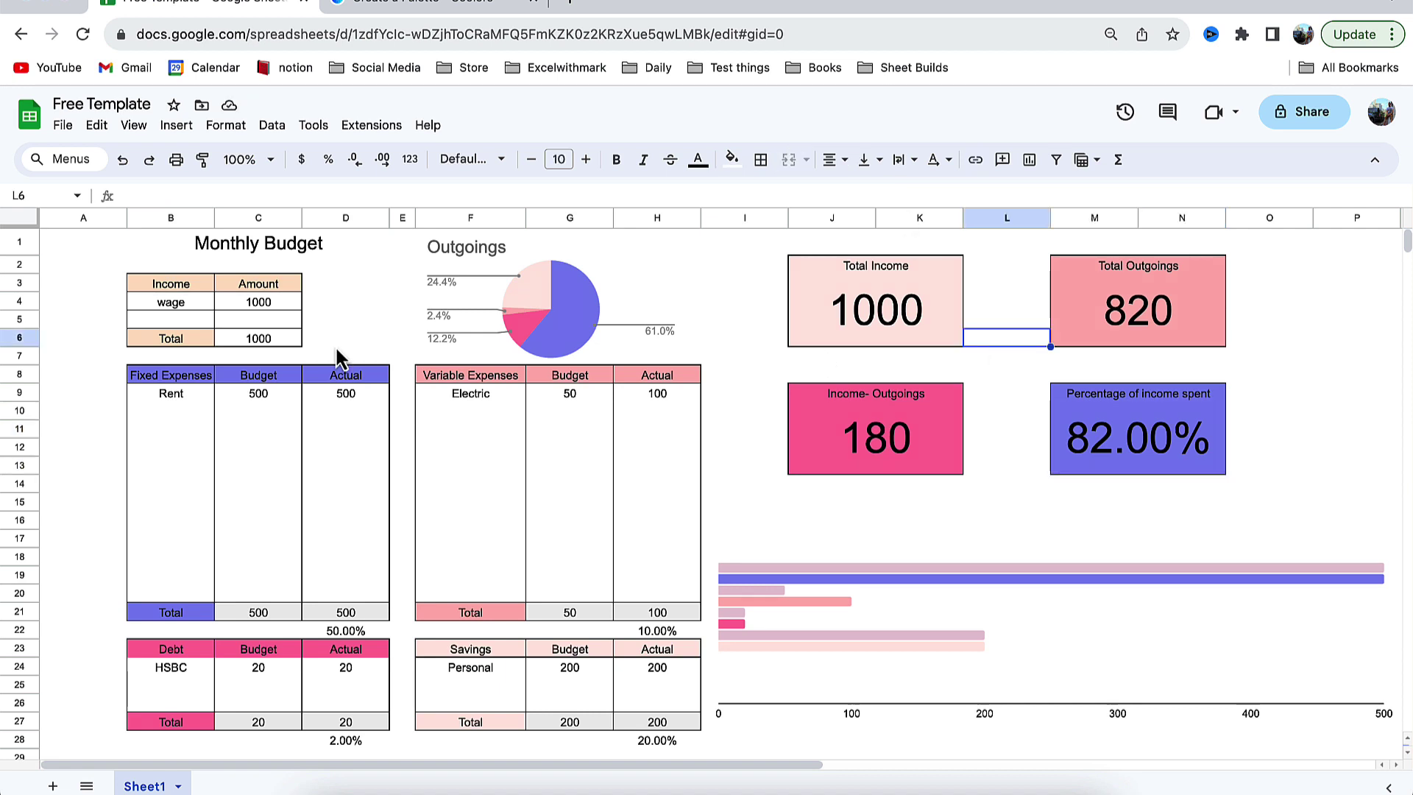
- Hide the percentages in D22, H22, H28 and D28 with a fill colour and white text
click(353, 635)
ctrl+click(671, 633)
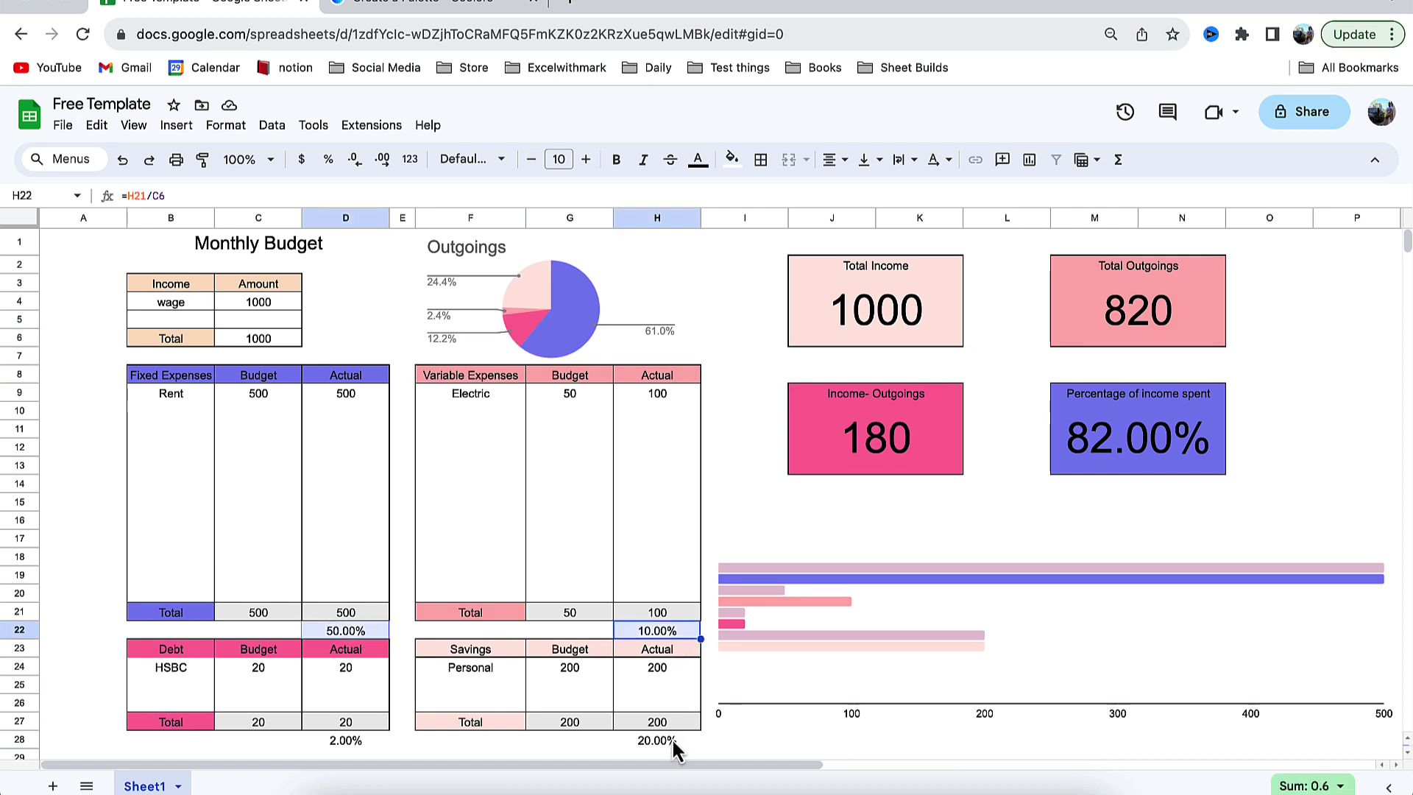
ctrl+click(673, 741)
ctrl+click(358, 742)
click(731, 159)
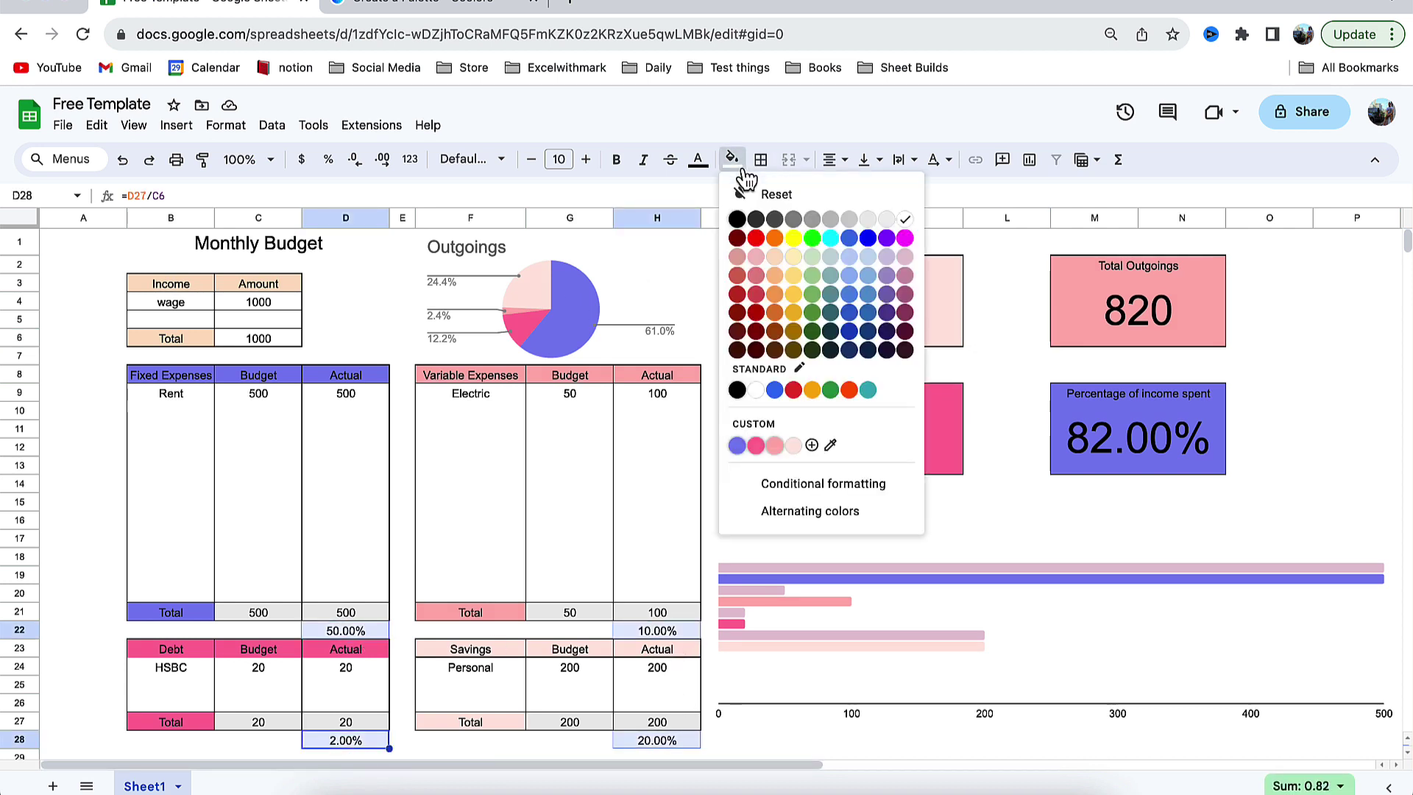
click(761, 397)
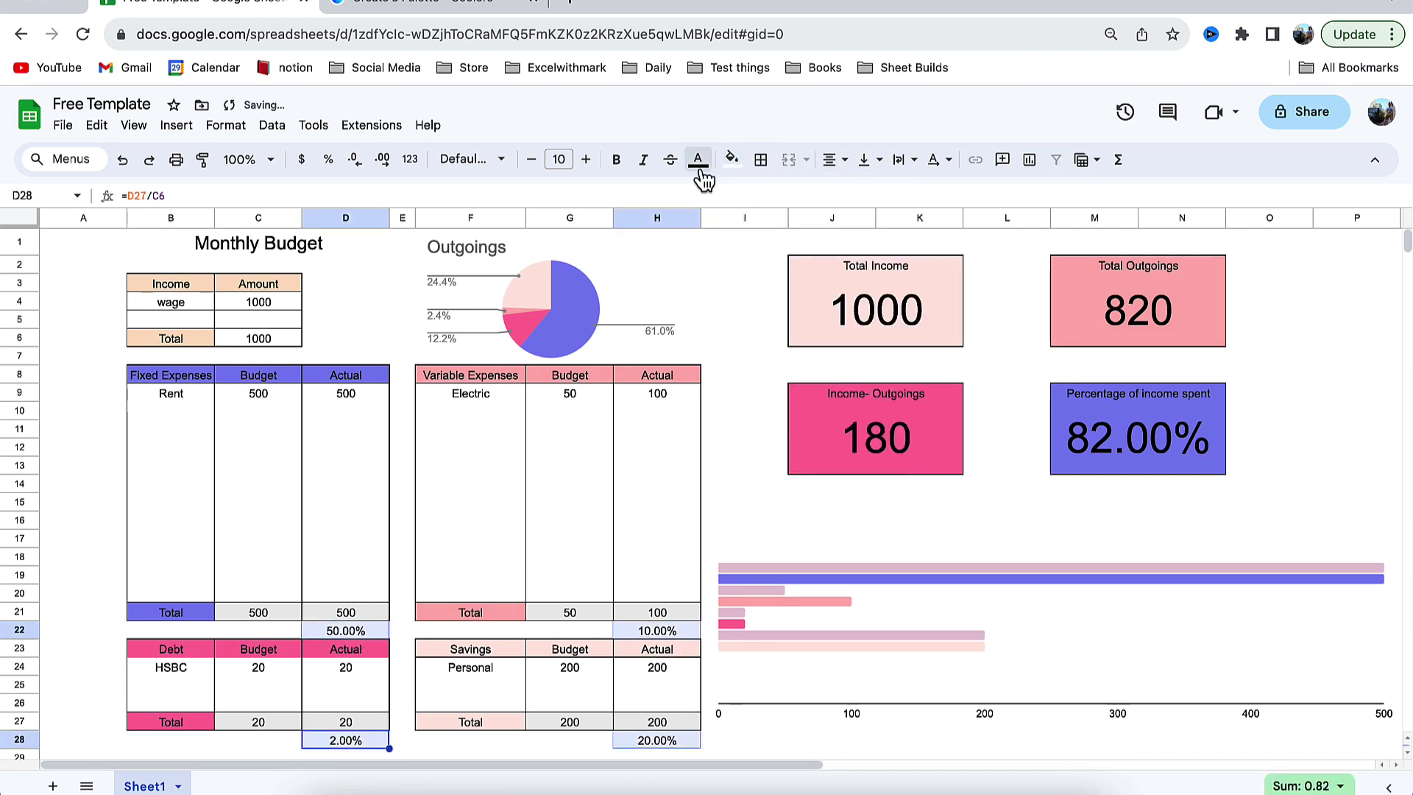
click(698, 159)
click(727, 399)
click(84, 486)
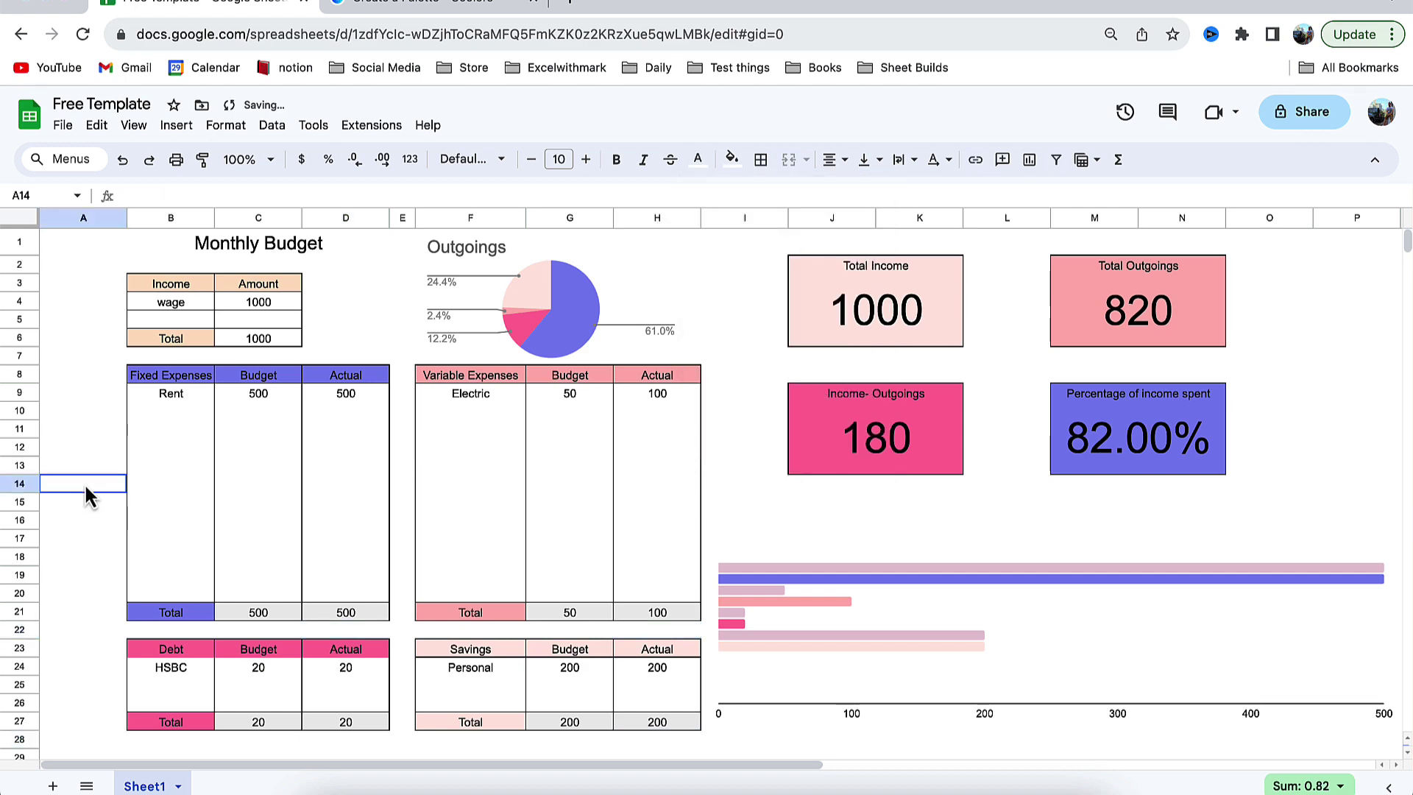